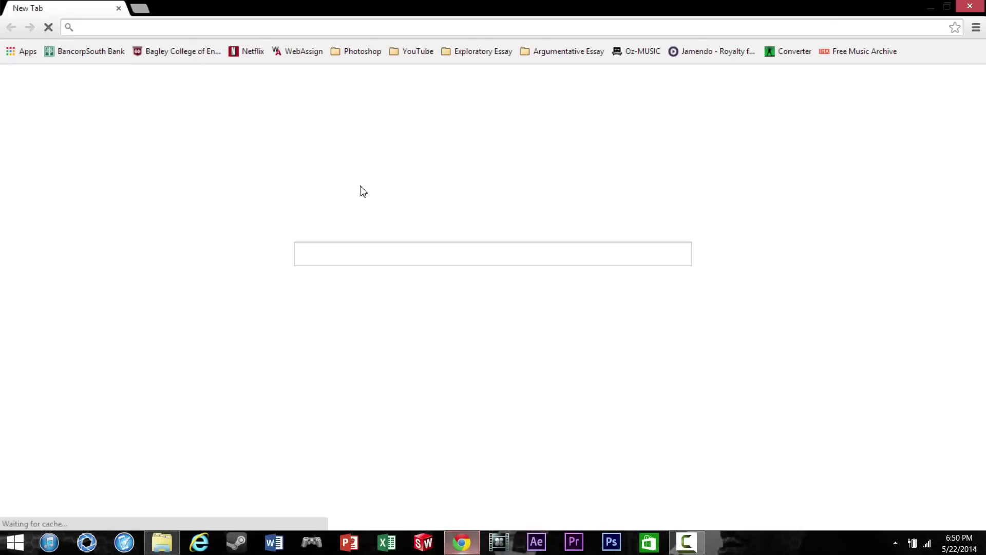
Open grabcad.com and search the community library for "iphone 5s".
{"action": "type", "text": "grabca"}
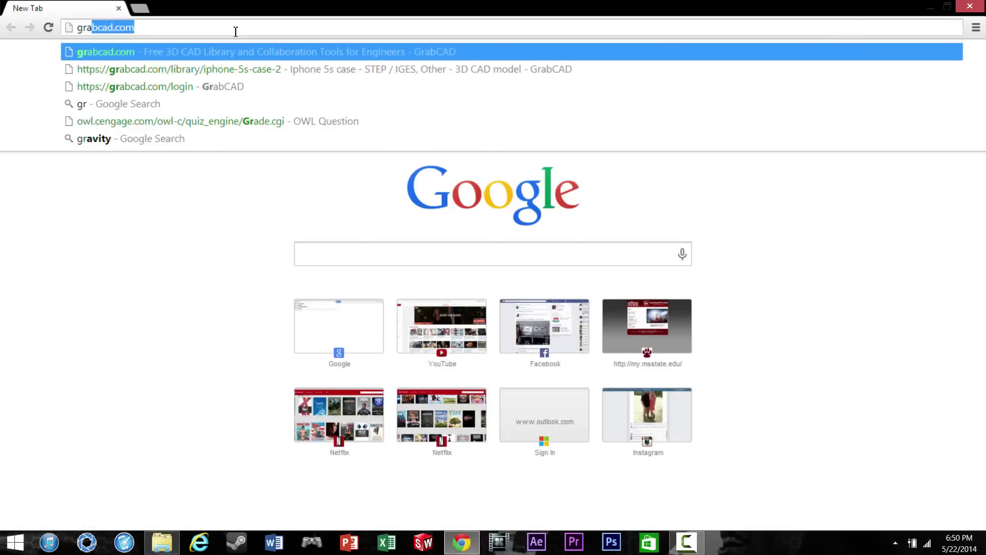
{"action": "type", "text": "d.c"}
{"action": "key", "text": "Return"}
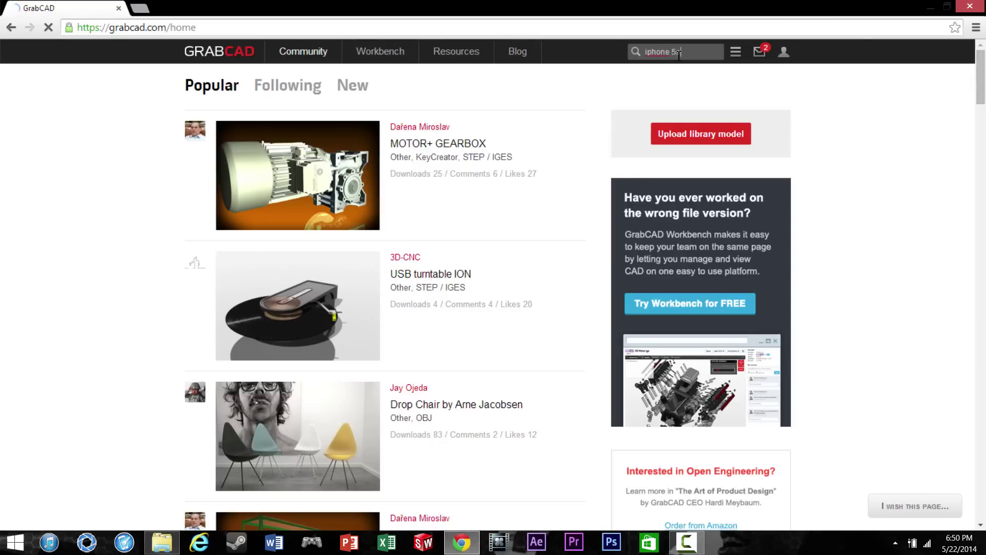
{"action": "key", "text": "Return"}
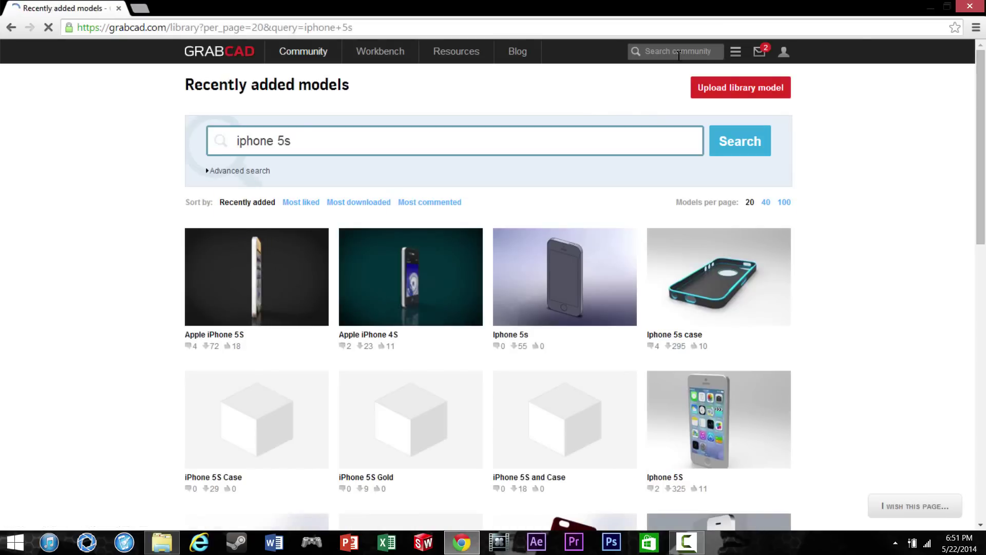
Browse the iPhone 5S search results, check the file formats offered for one model, and return to the results.
{"action": "scroll", "coordinate": [430, 254], "scroll_direction": "down", "scroll_amount": 4}
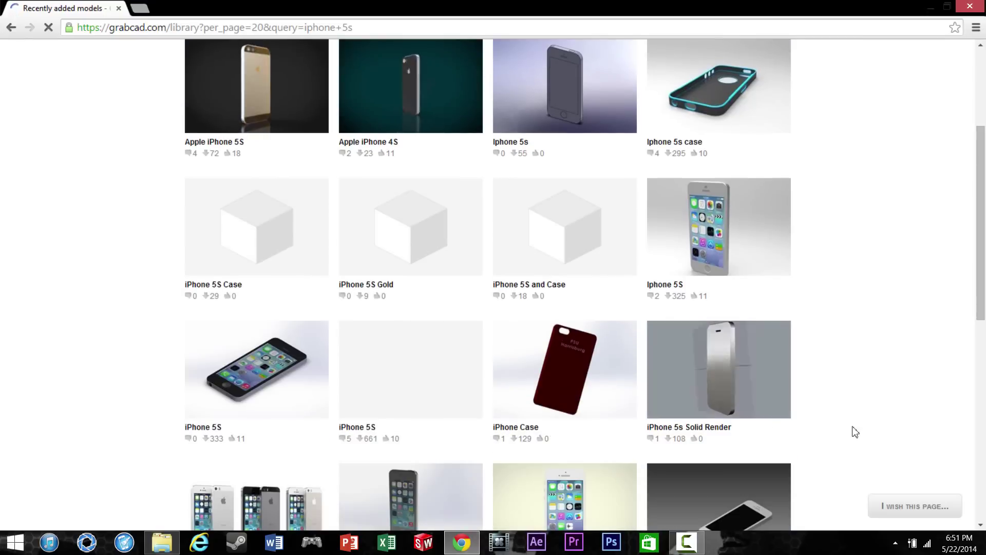
{"action": "scroll", "coordinate": [935, 451], "scroll_direction": "down", "scroll_amount": 4}
{"action": "scroll", "coordinate": [935, 451], "scroll_direction": "up", "scroll_amount": 3}
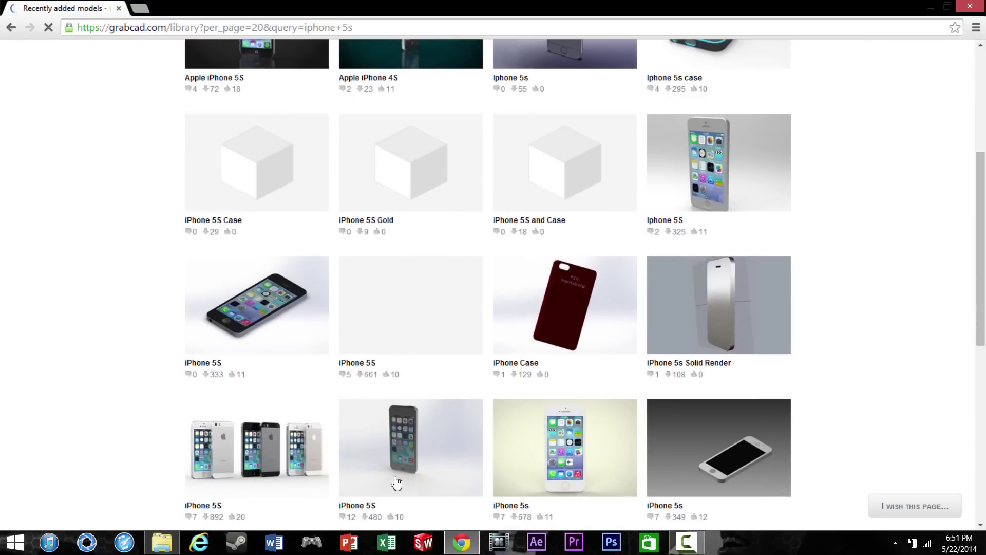
{"action": "left_click", "coordinate": [286, 450]}
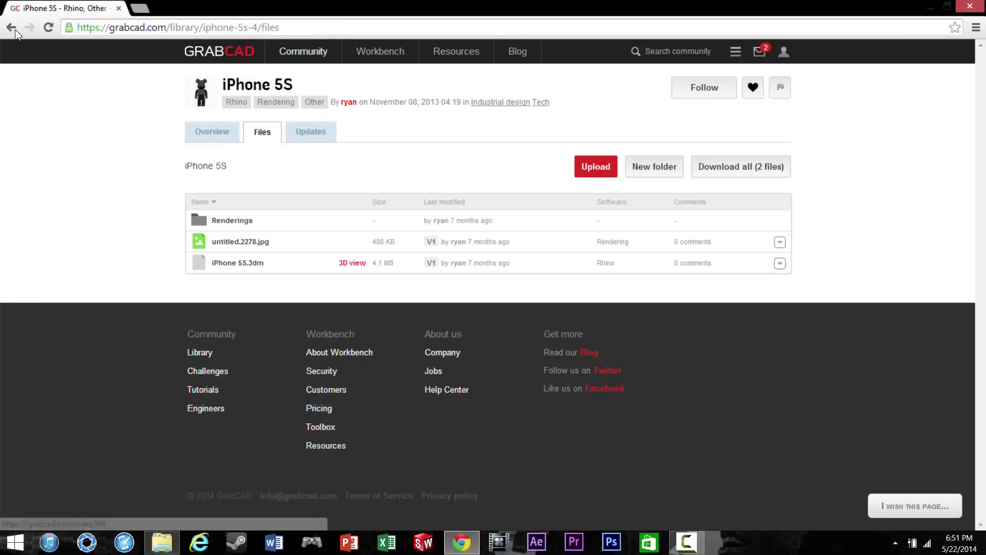
{"action": "left_click", "coordinate": [11, 28]}
{"action": "left_click", "coordinate": [11, 27]}
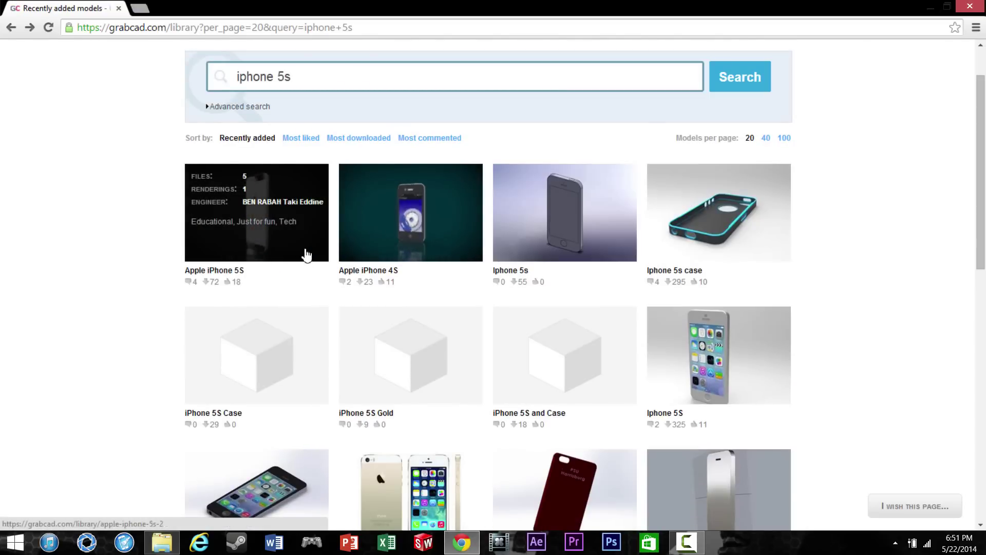
Open the Apple iPhone 5S model's file list and download iPhone 5S.SLDPRT.
{"action": "left_click", "coordinate": [307, 255]}
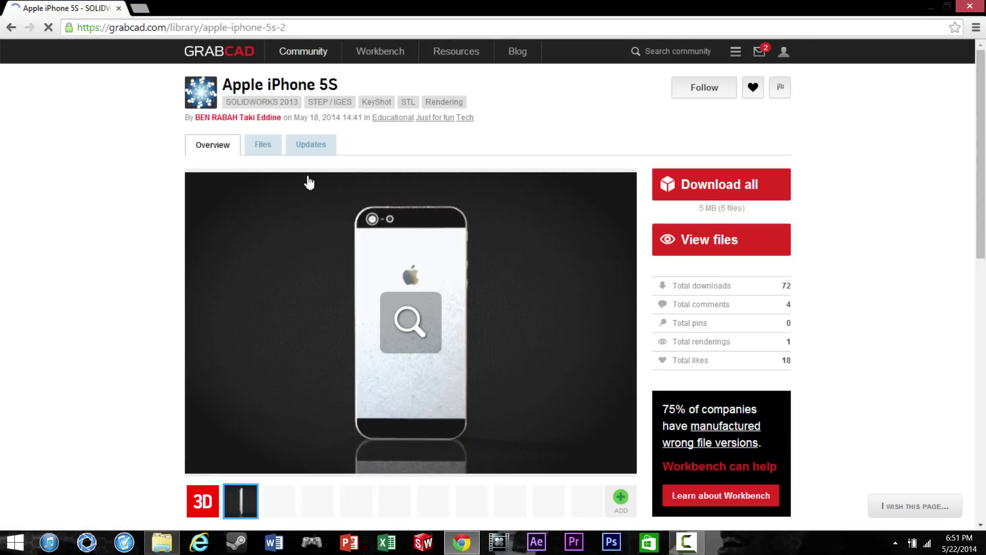
{"action": "left_click", "coordinate": [267, 147]}
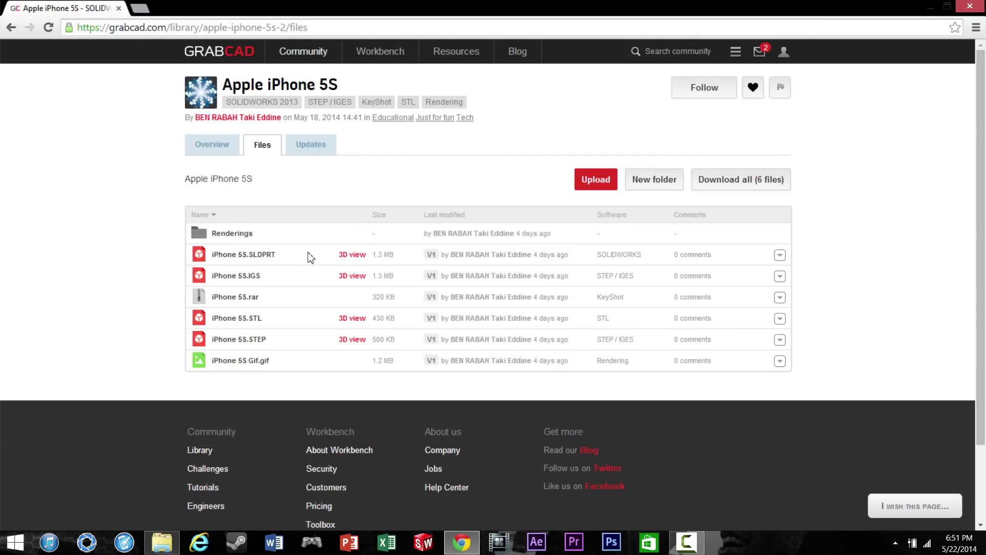
{"action": "left_click", "coordinate": [270, 255]}
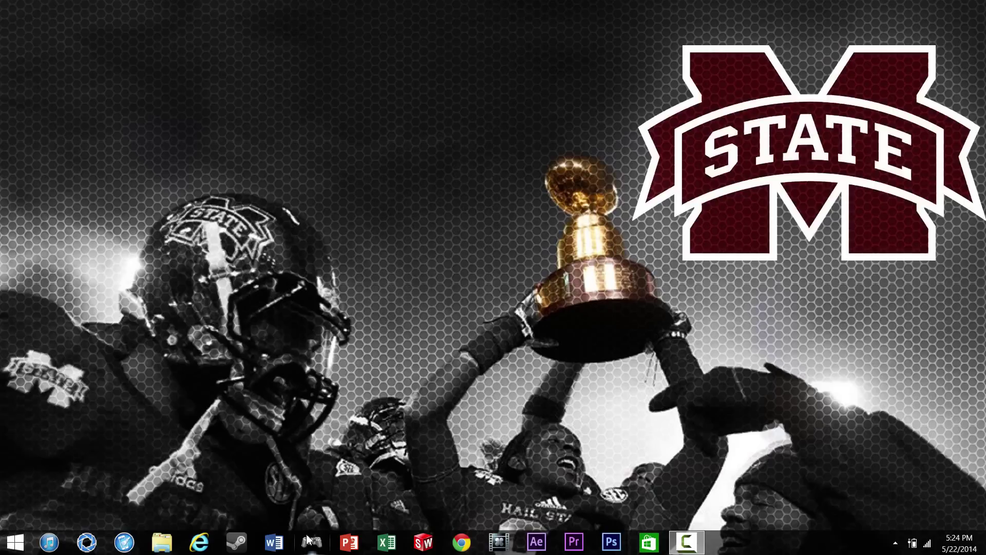
Switch to SolidWorks and open the IPhone 5S part from the iPhone Case folder in This PC's Documents.
{"action": "left_click", "coordinate": [427, 542]}
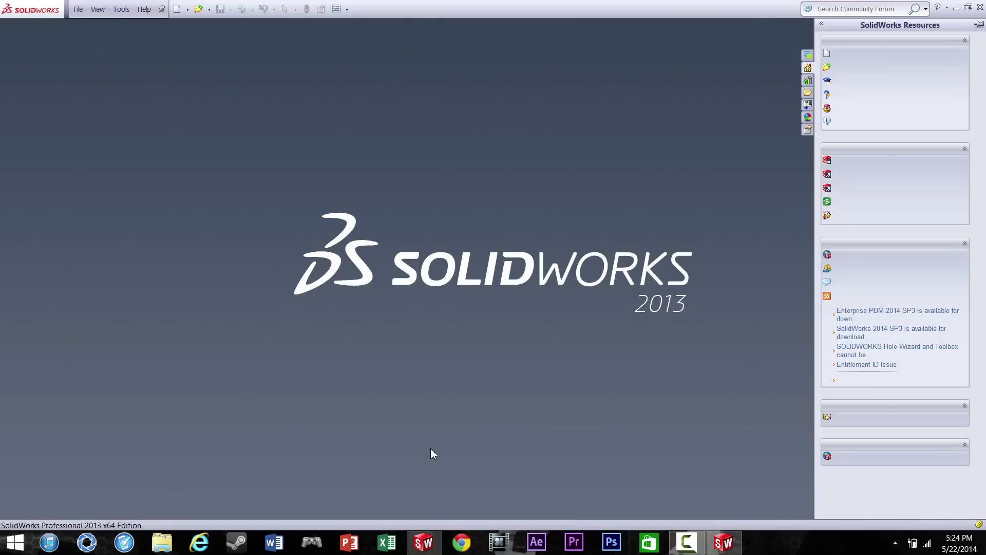
{"action": "left_click", "coordinate": [199, 9]}
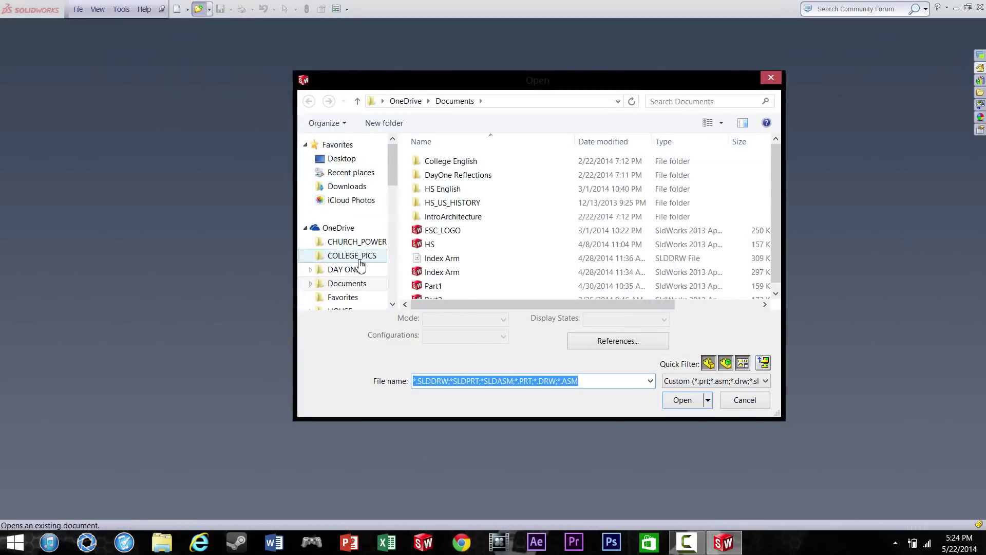
{"action": "left_click", "coordinate": [354, 283]}
{"action": "left_click_drag", "start_coordinate": [393, 178], "coordinate": [393, 261]}
{"action": "left_click", "coordinate": [359, 252]}
{"action": "scroll", "coordinate": [504, 233], "scroll_direction": "down", "scroll_amount": 2}
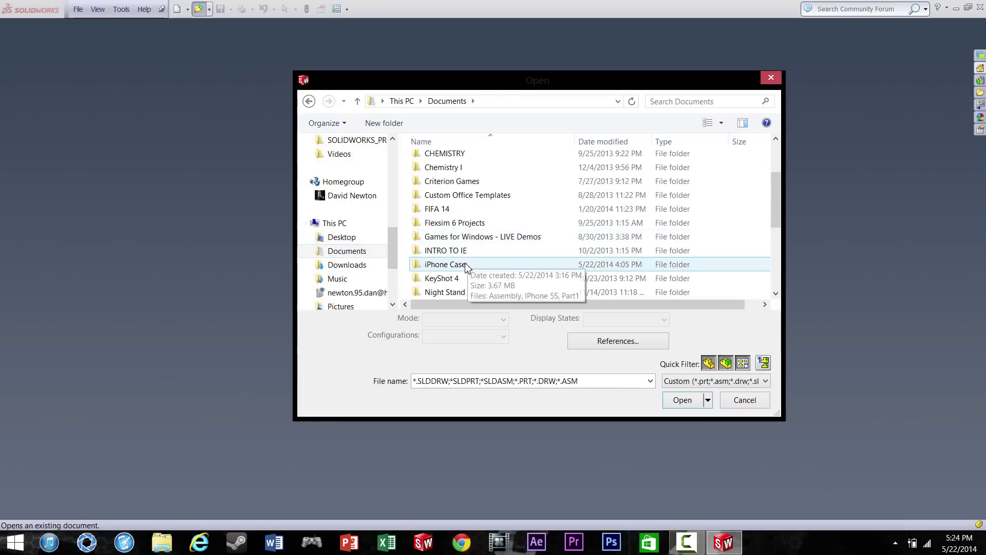
{"action": "double_click", "coordinate": [445, 264]}
{"action": "double_click", "coordinate": [446, 175]}
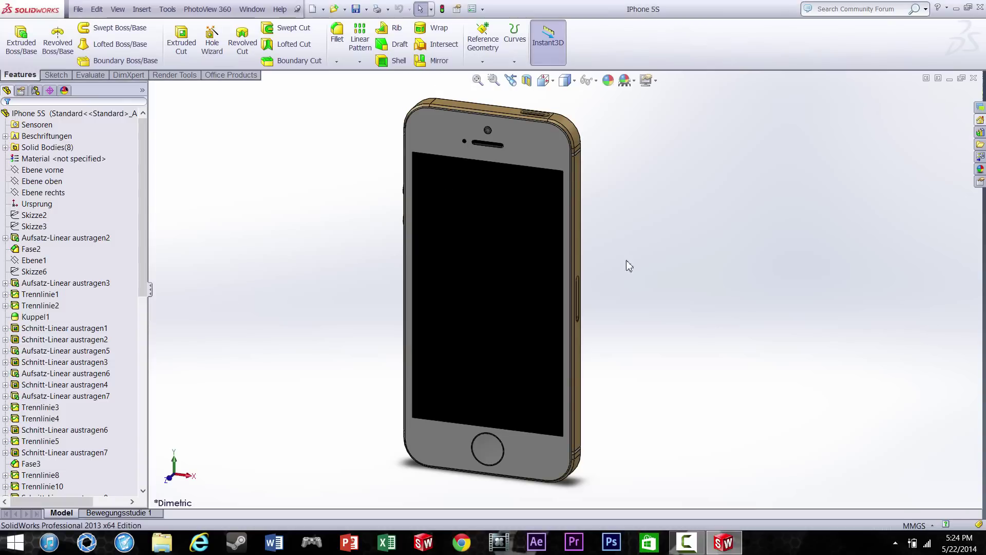
Make an assembly from the open phone part and place the IPhone 5S as its first component.
{"action": "middle_click_drag", "start_coordinate": [628, 264], "coordinate": [694, 452]}
{"action": "left_click", "coordinate": [545, 81]}
{"action": "left_click", "coordinate": [586, 119]}
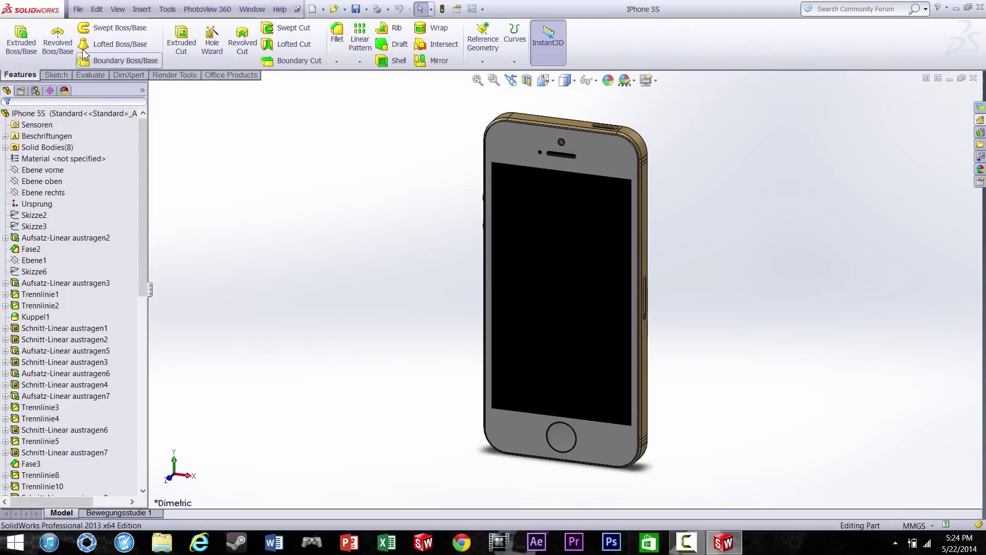
{"action": "left_click", "coordinate": [78, 9]}
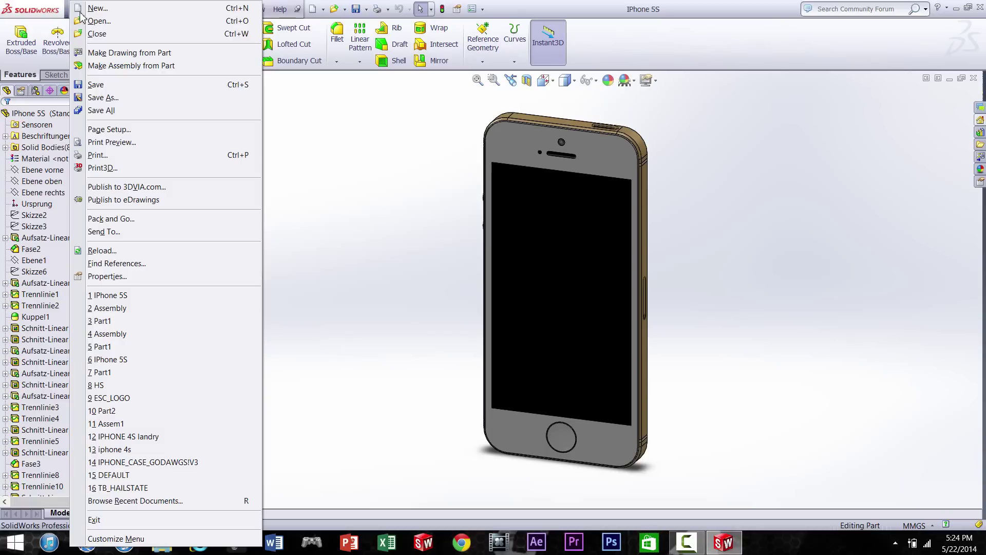
{"action": "left_click", "coordinate": [143, 67]}
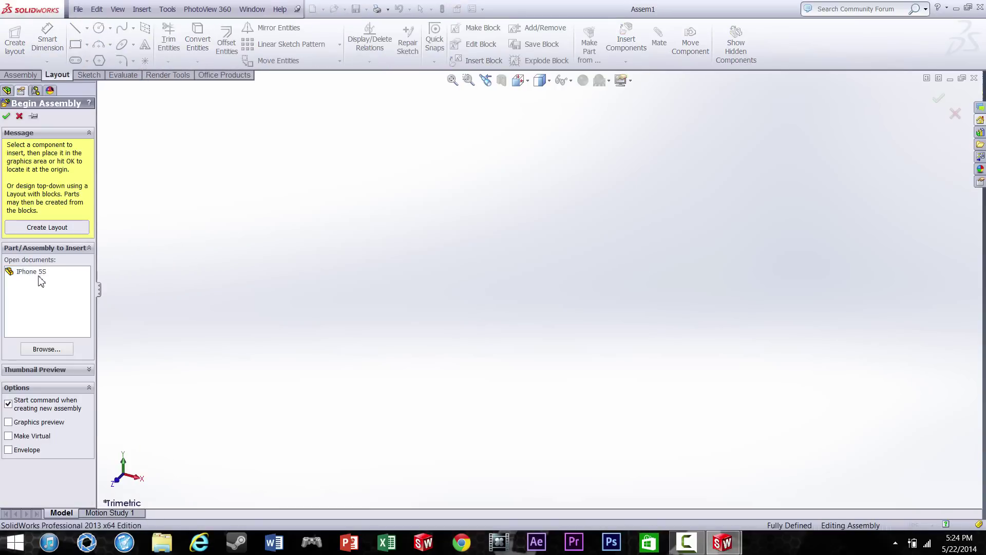
{"action": "left_click", "coordinate": [508, 293]}
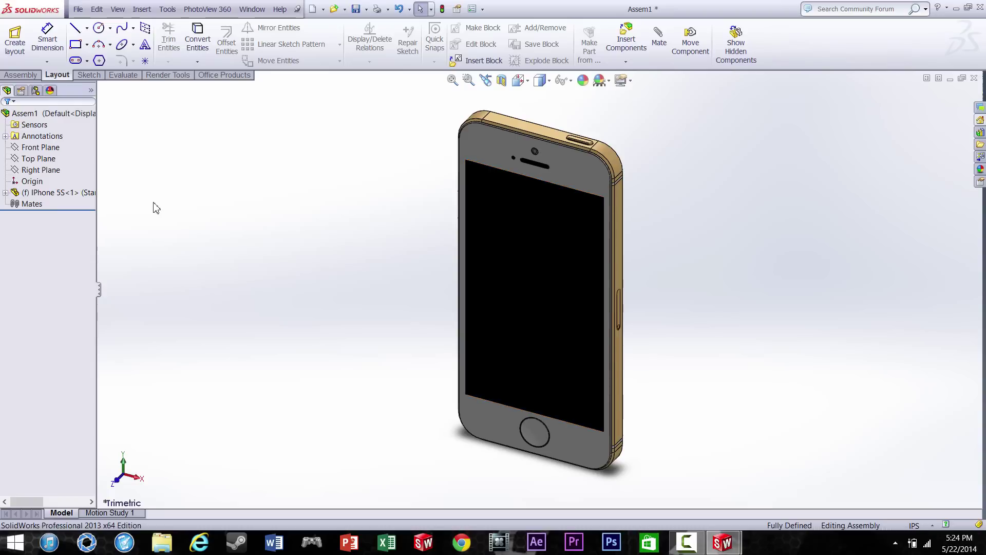
Insert a new empty part into the assembly, placing it in the empty space beside the phone.
{"action": "middle_click_drag", "start_coordinate": [446, 287], "coordinate": [467, 273]}
{"action": "left_click", "coordinate": [47, 193]}
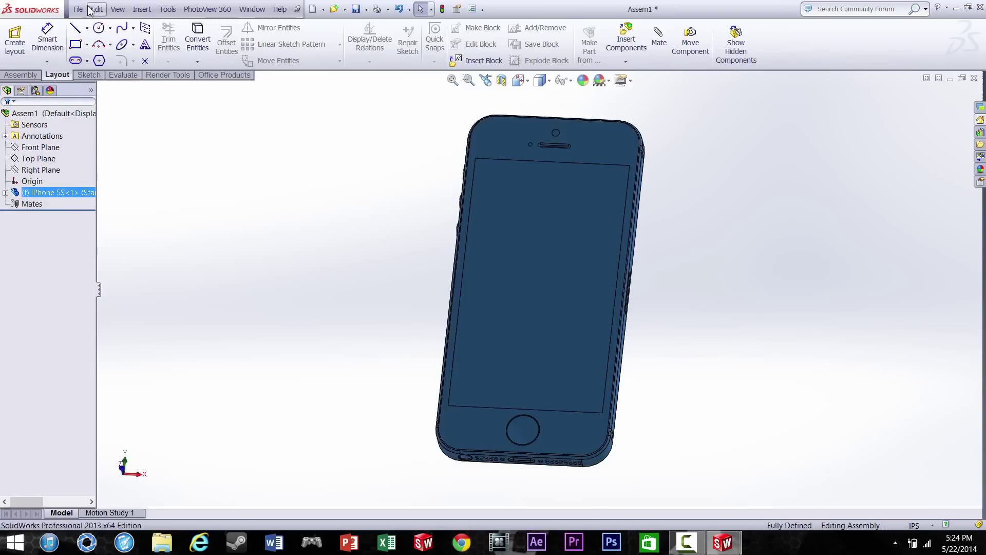
{"action": "left_click", "coordinate": [20, 75]}
{"action": "left_click", "coordinate": [66, 61]}
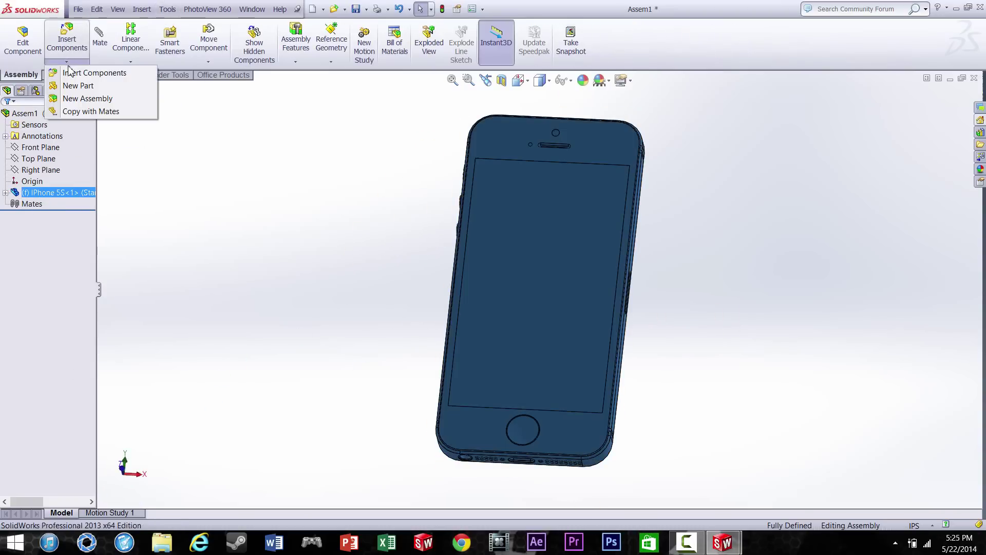
{"action": "left_click", "coordinate": [70, 90]}
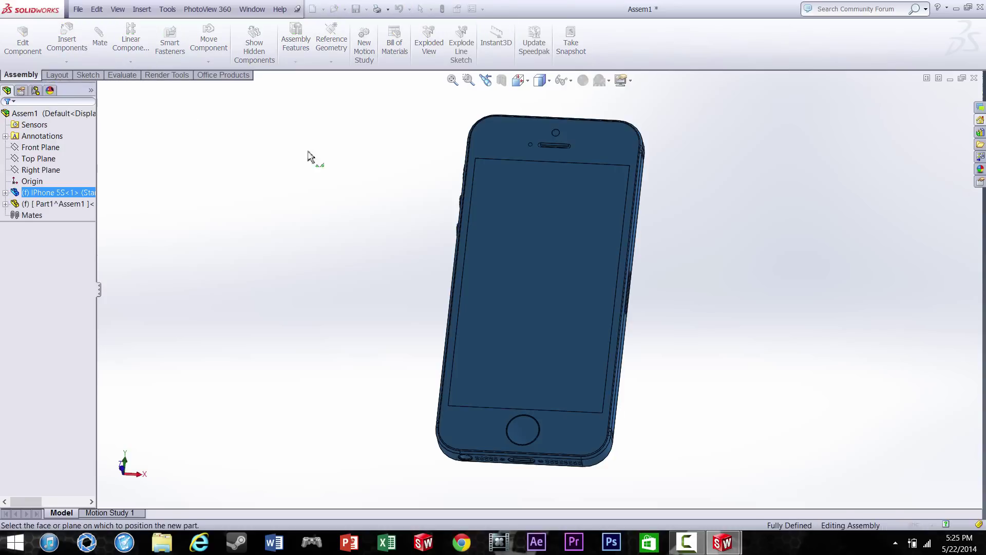
{"action": "left_click", "coordinate": [526, 82]}
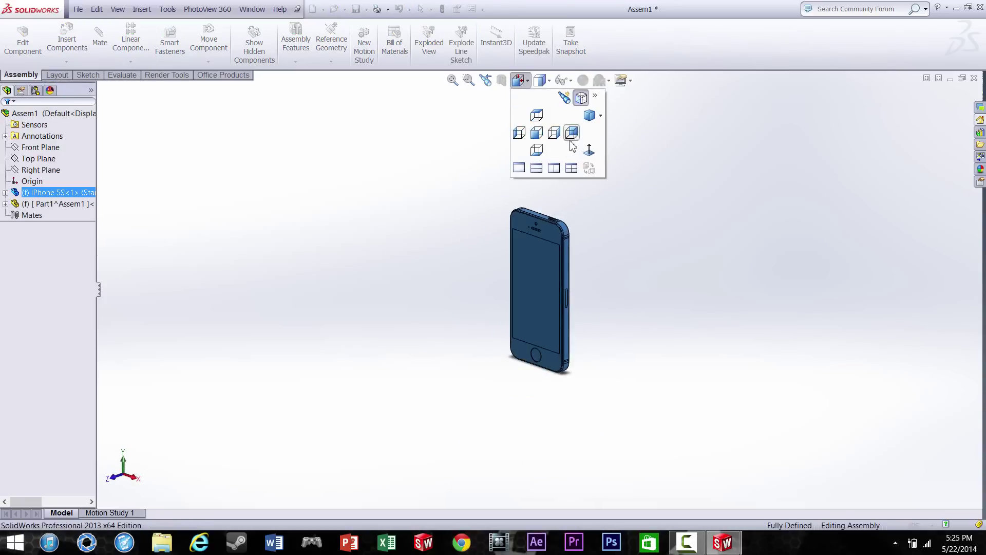
{"action": "left_click", "coordinate": [572, 132]}
{"action": "left_click", "coordinate": [736, 284]}
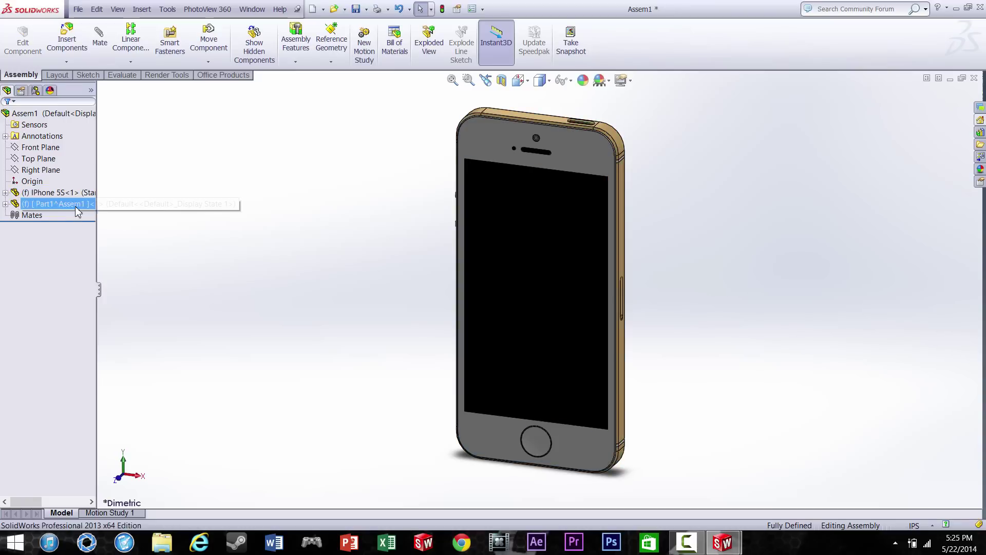
Rename the new part as iPhone Case and widen the feature tree.
{"action": "type", "text": "iP"}
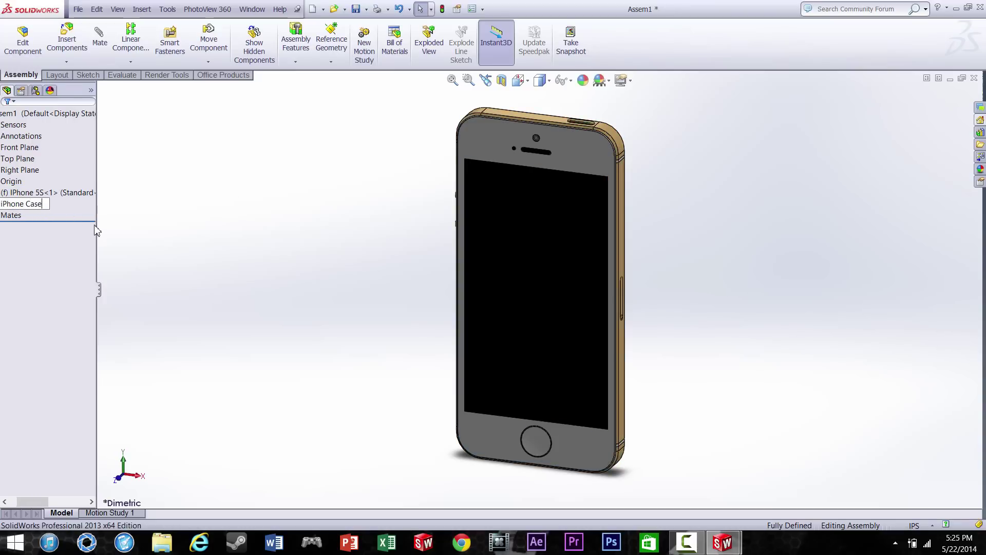
{"action": "type", "text": "hone Case"}
{"action": "key", "text": "Return"}
{"action": "left_click", "coordinate": [97, 278]}
{"action": "left_click_drag", "start_coordinate": [98, 269], "coordinate": [123, 271]}
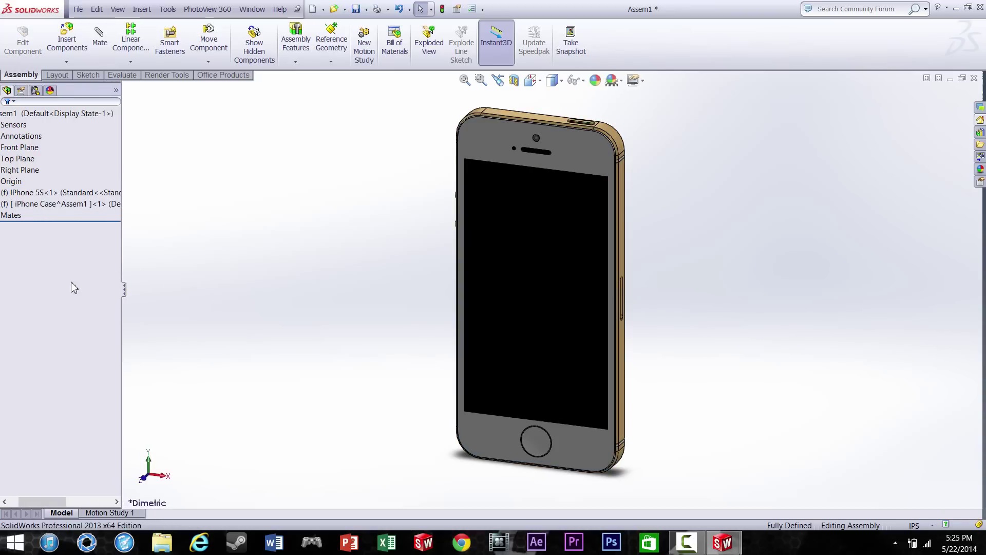
Save the assembly under the file name Assembly in the iPhone Case folder.
{"action": "left_click", "coordinate": [38, 203]}
{"action": "left_click", "coordinate": [29, 193], "text": "ctrl"}
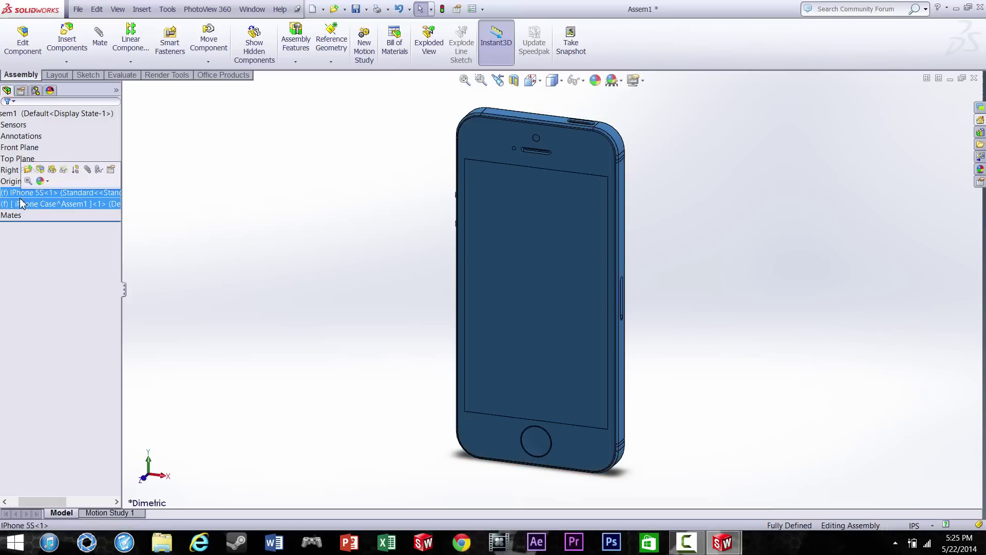
{"action": "left_click", "coordinate": [17, 206]}
{"action": "left_click", "coordinate": [78, 9]}
{"action": "left_click", "coordinate": [98, 116]}
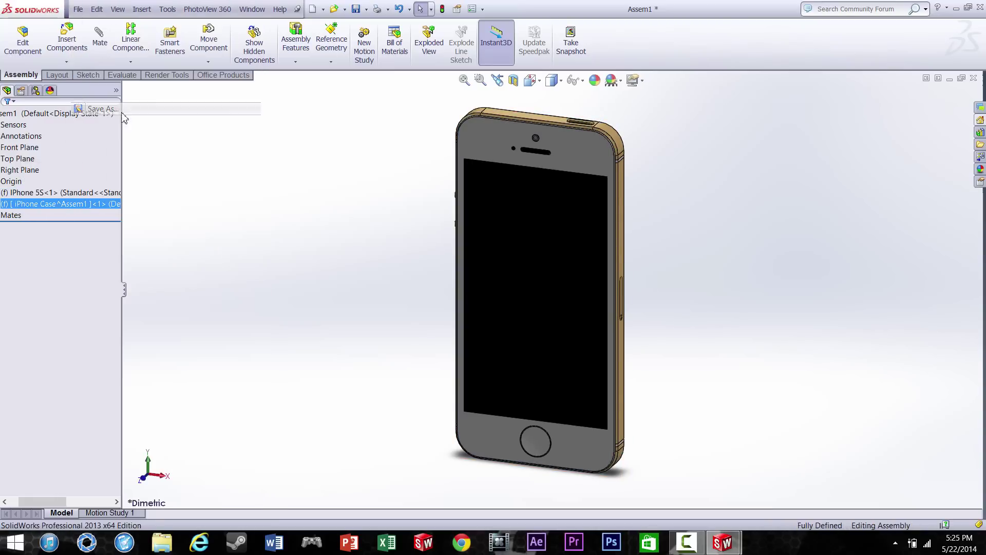
{"action": "type", "text": "Assembly"}
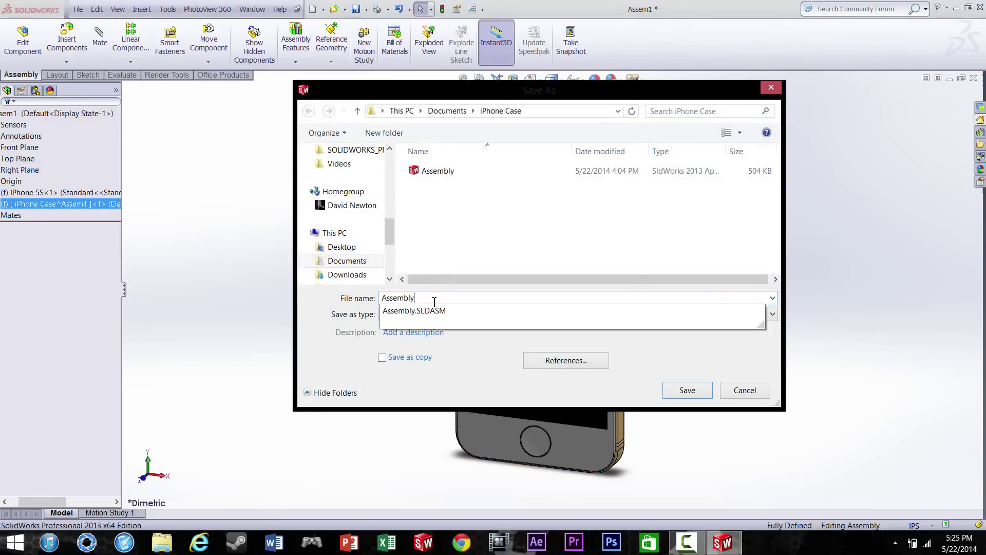
{"action": "key", "text": "Return"}
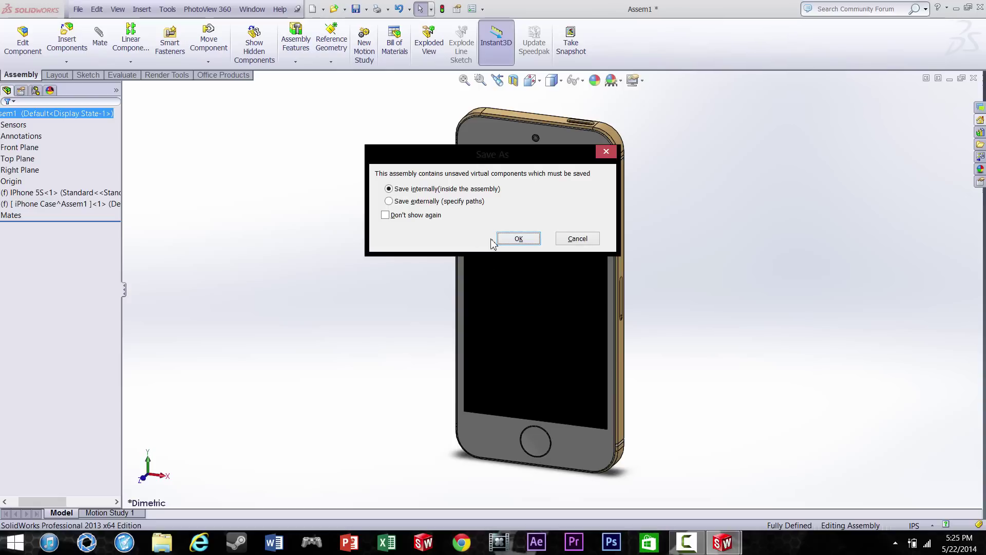
Save the virtual iPhone Case part externally, with the iPhone Case folder in Documents as its path.
{"action": "left_click", "coordinate": [441, 204]}
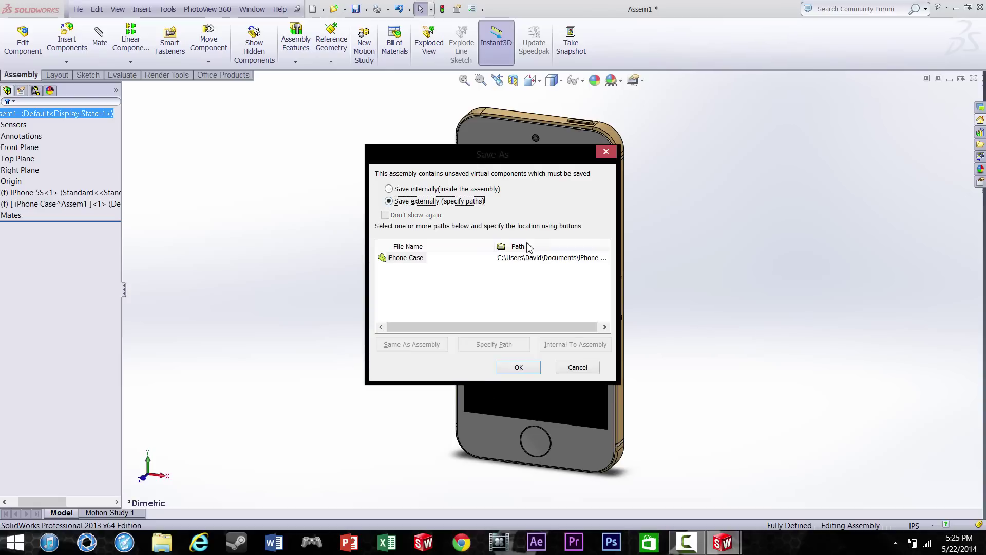
{"action": "left_click", "coordinate": [411, 259]}
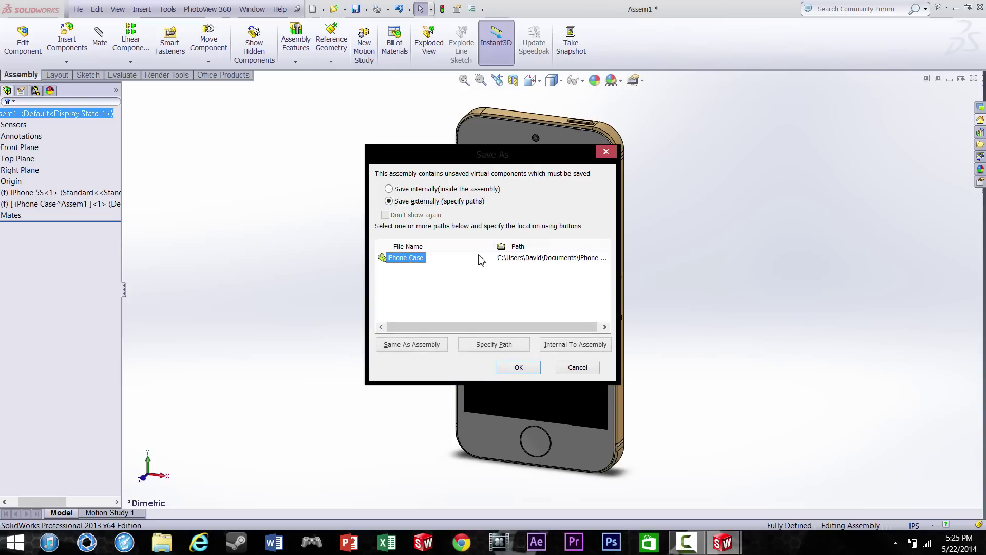
{"action": "double_click", "coordinate": [523, 258]}
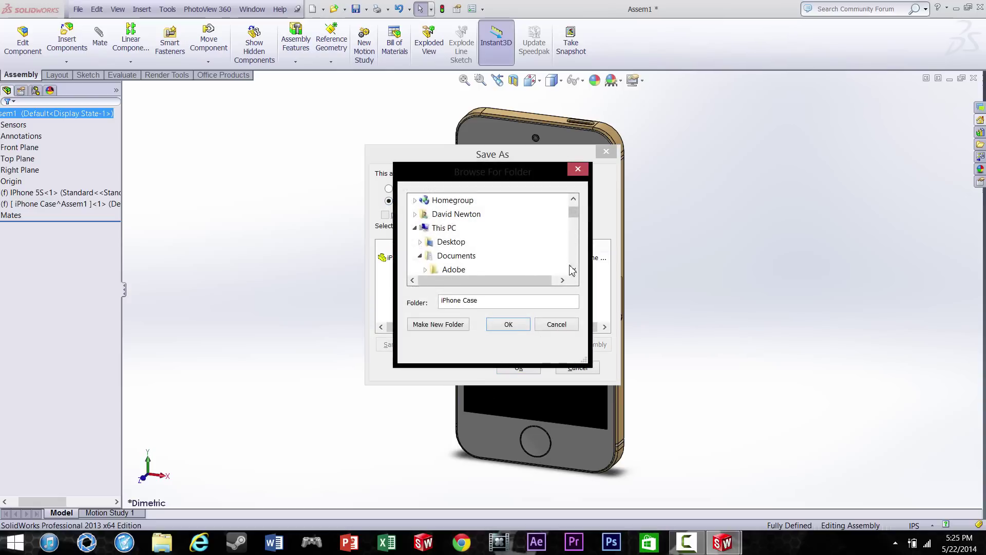
{"action": "mouse_move", "coordinate": [574, 216]}
{"action": "left_mouse_down"}
{"action": "mouse_move", "coordinate": [574, 248]}
{"action": "mouse_move", "coordinate": [574, 236]}
{"action": "left_mouse_up"}
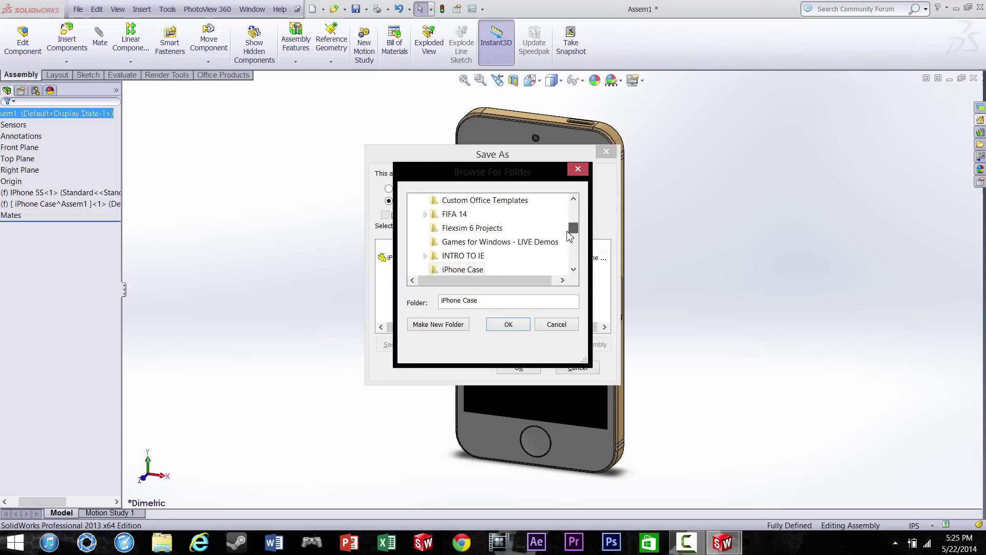
{"action": "left_click", "coordinate": [508, 327]}
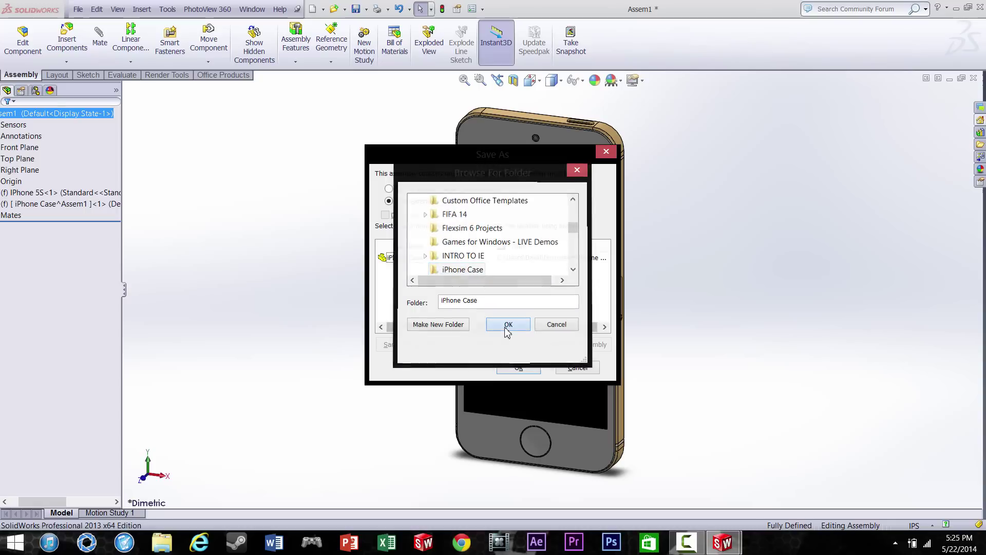
{"action": "left_click", "coordinate": [519, 368]}
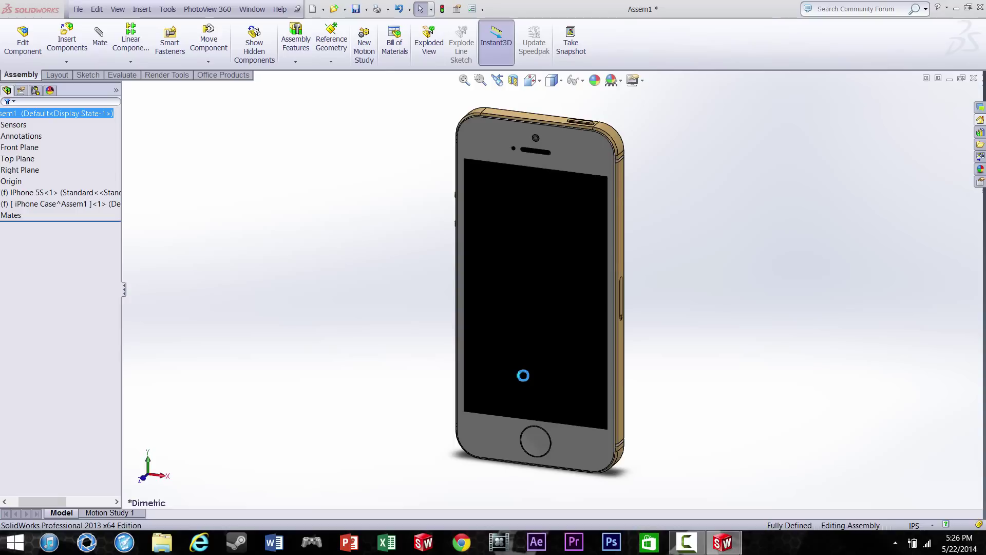
Open the iPhone Case part for editing within the assembly.
{"action": "right_click", "coordinate": [73, 209]}
{"action": "left_click", "coordinate": [92, 178]}
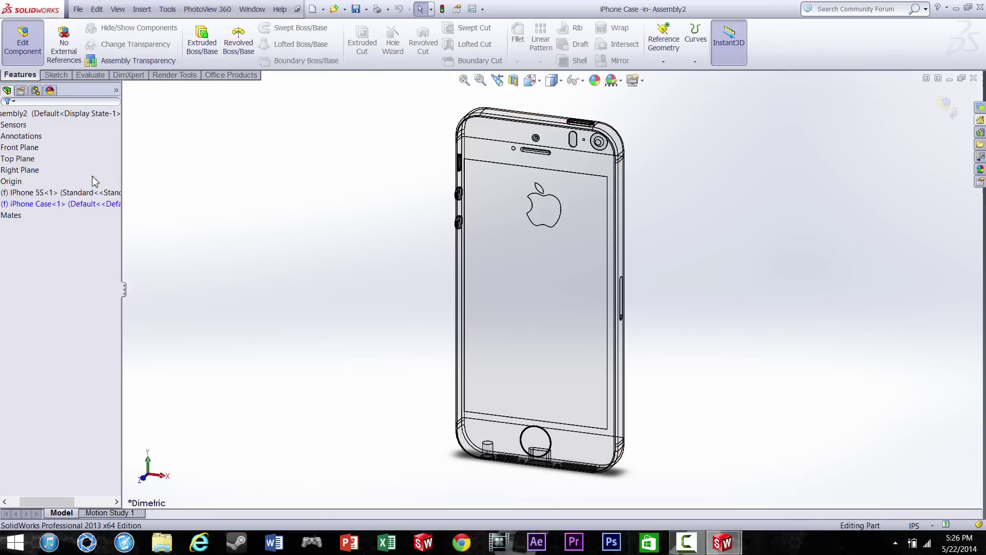
{"action": "left_click", "coordinate": [531, 79]}
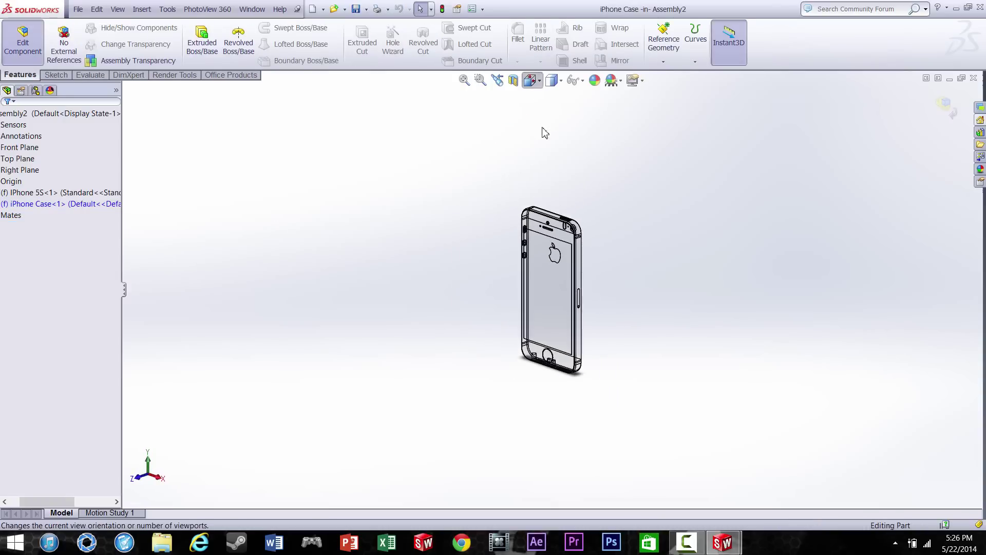
{"action": "left_click", "coordinate": [550, 139]}
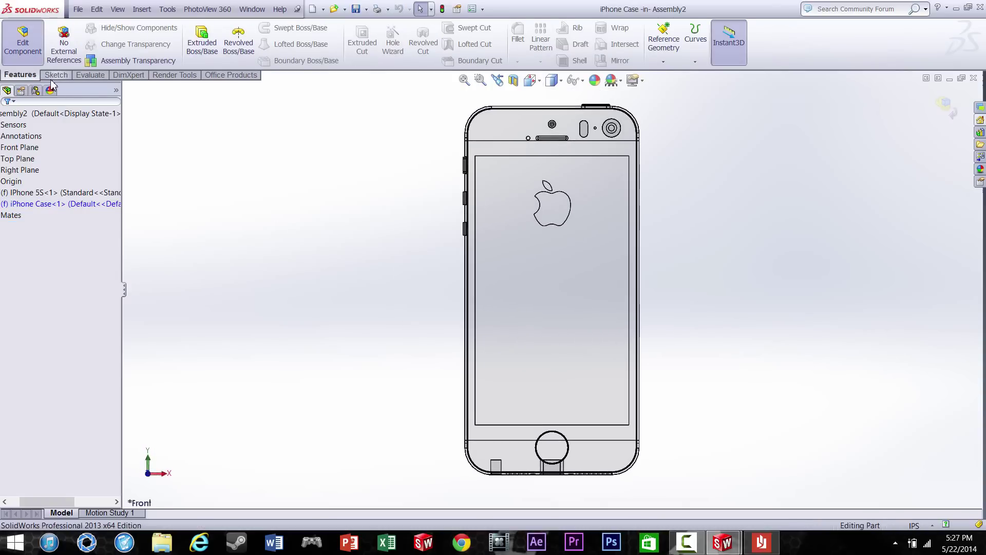
Start a new reference plane in the iPhone Case, parallel to its Front Plane and through a point on the phone's charging port.
{"action": "left_click", "coordinate": [531, 80]}
{"action": "left_click", "coordinate": [544, 137]}
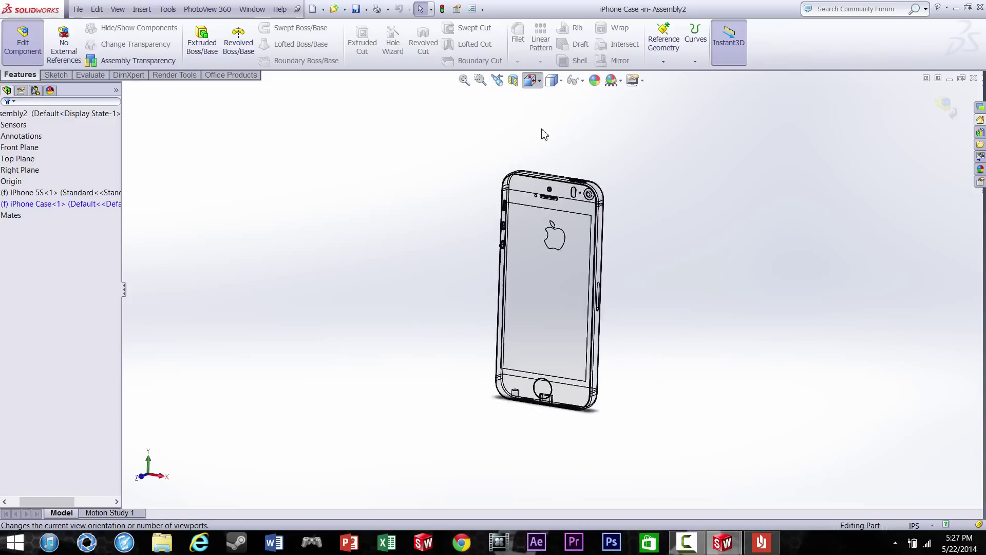
{"action": "key", "text": "space"}
{"action": "left_click", "coordinate": [552, 153]}
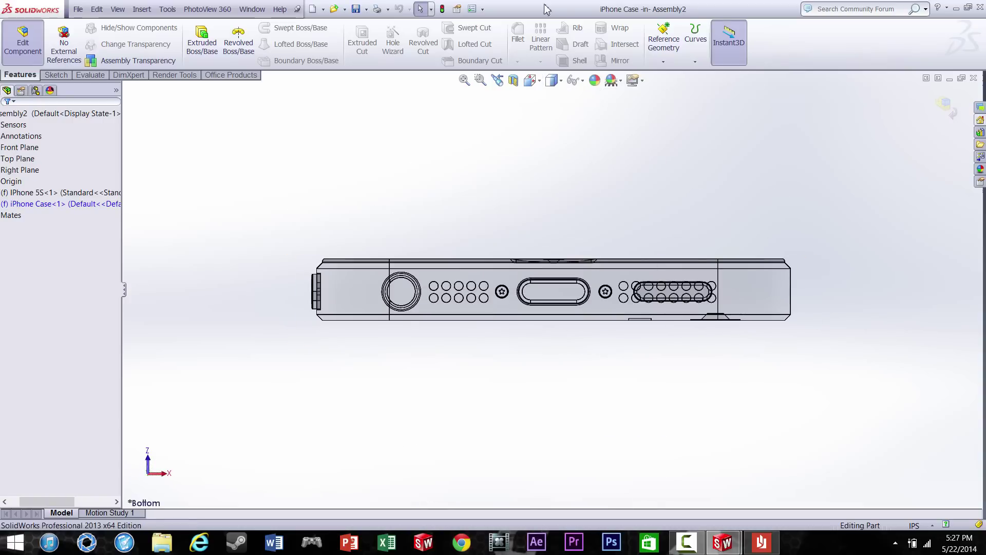
{"action": "left_click", "coordinate": [5, 205]}
{"action": "left_click", "coordinate": [5, 204]}
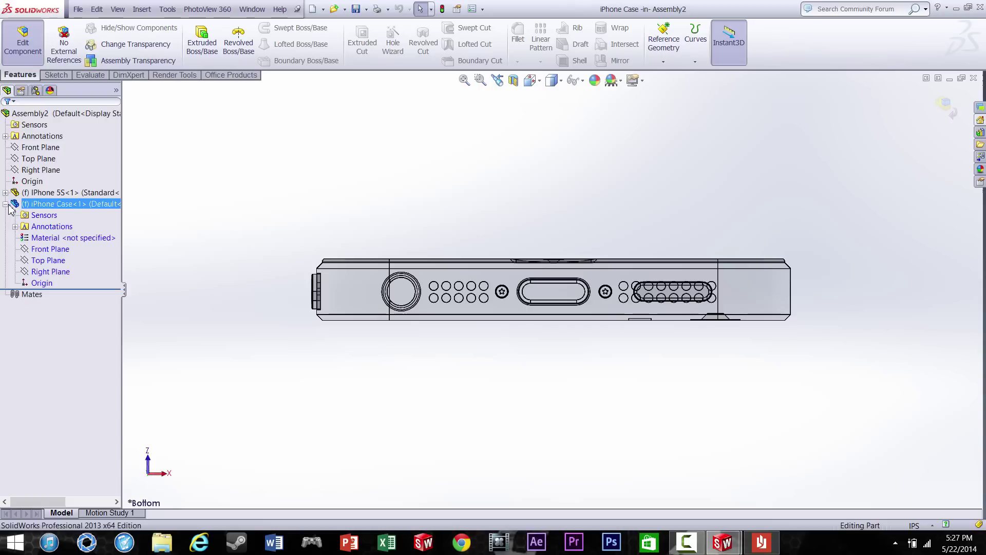
{"action": "left_click", "coordinate": [48, 250]}
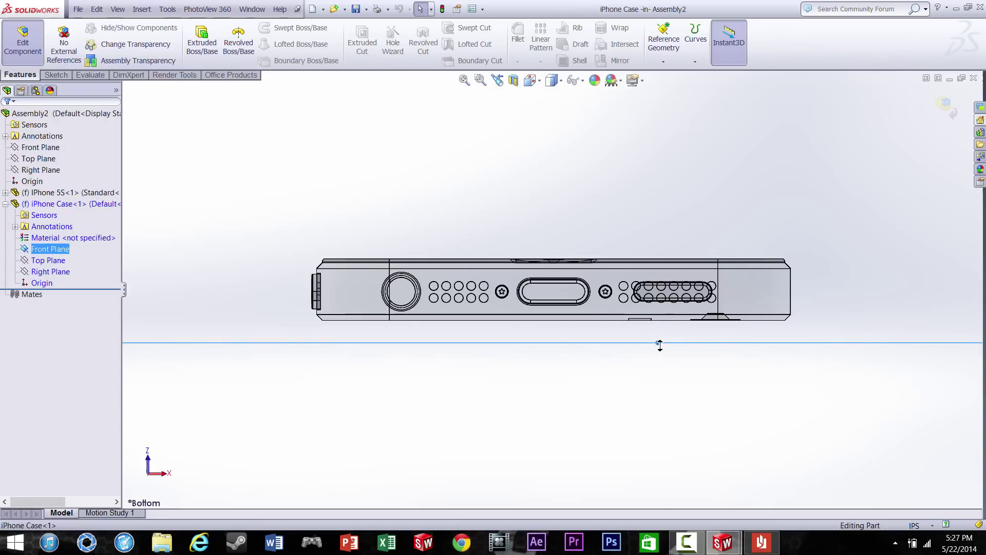
{"action": "left_click_drag", "start_coordinate": [660, 344], "coordinate": [657, 293], "text": "ctrl"}
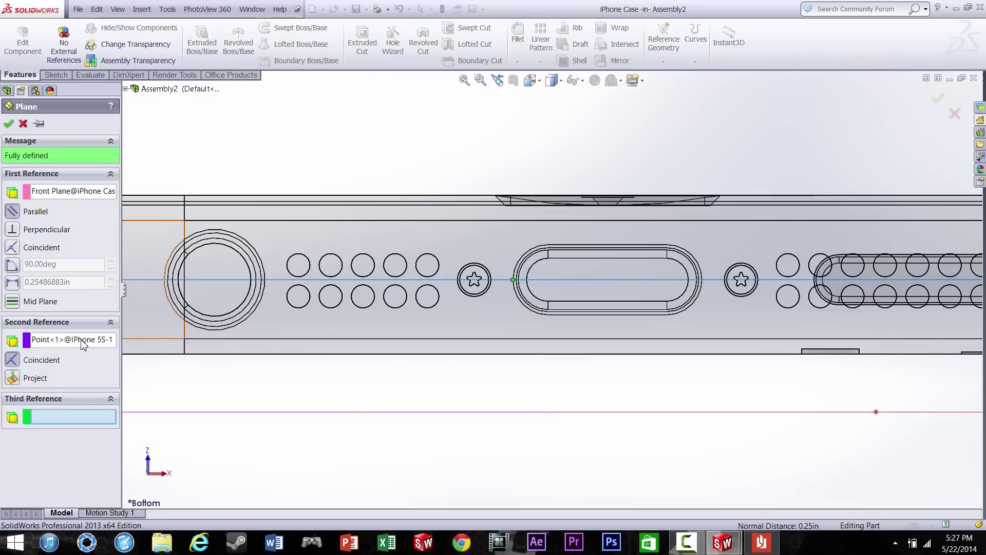
Clear both the point and the Front Plane from the new plane's references.
{"action": "left_click", "coordinate": [81, 341]}
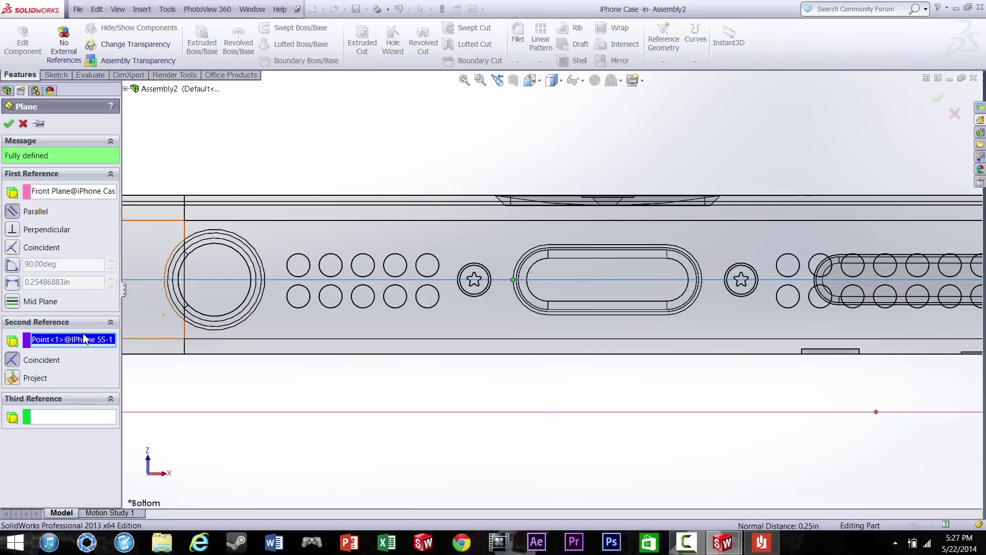
{"action": "key", "text": "Delete"}
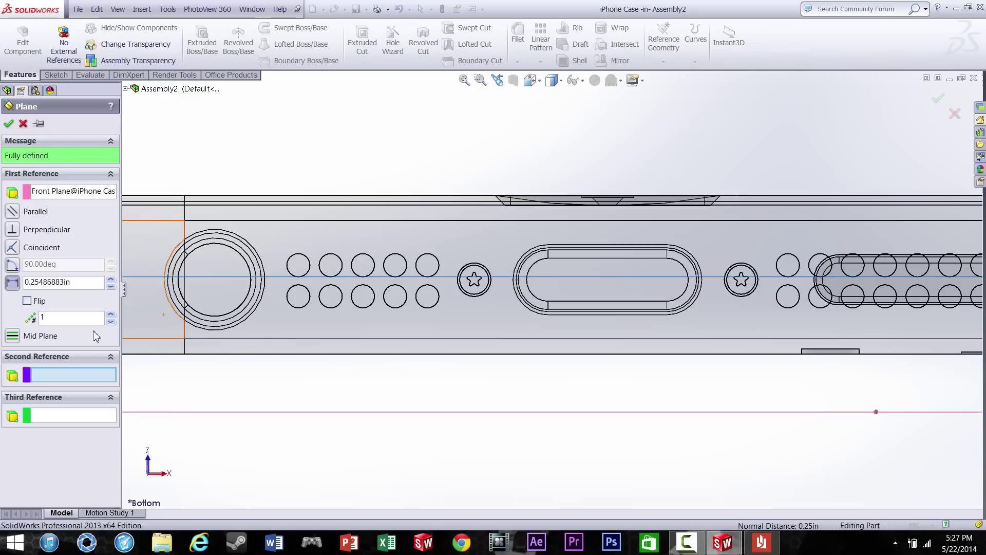
{"action": "left_click", "coordinate": [55, 194]}
{"action": "key", "text": "Delete"}
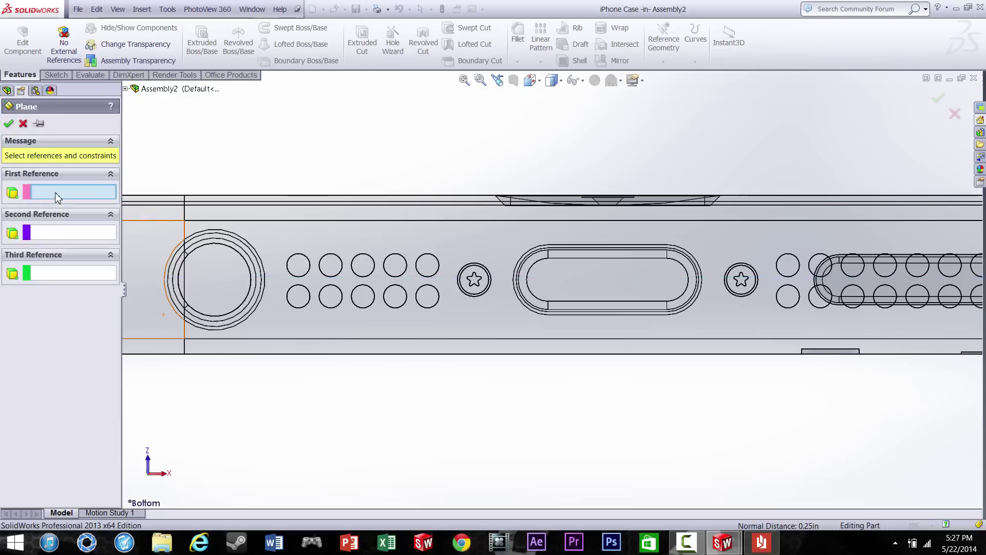
Create the reference plane coincident with the phone's flat back face around the Apple logo.
{"action": "middle_click_drag", "start_coordinate": [572, 404], "coordinate": [575, 377]}
{"action": "scroll", "coordinate": [586, 398], "scroll_direction": "up", "scroll_amount": 7}
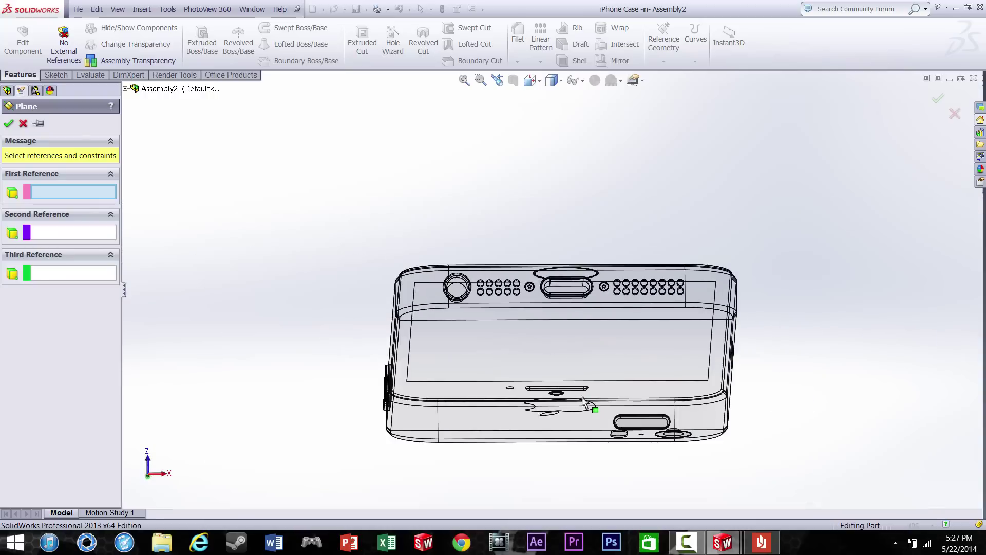
{"action": "scroll", "coordinate": [589, 406], "scroll_direction": "down", "scroll_amount": 4}
{"action": "scroll", "coordinate": [491, 337], "scroll_direction": "down", "scroll_amount": 5}
{"action": "scroll", "coordinate": [500, 385], "scroll_direction": "up", "scroll_amount": 5}
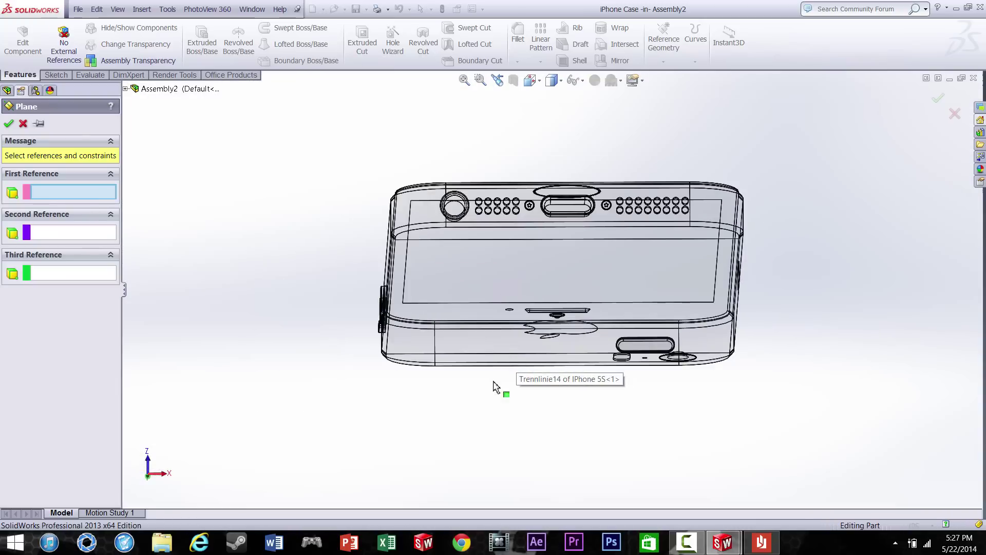
{"action": "middle_click_drag", "start_coordinate": [500, 385], "coordinate": [554, 316]}
{"action": "scroll", "coordinate": [555, 316], "scroll_direction": "down", "scroll_amount": 4}
{"action": "left_click", "coordinate": [551, 272]}
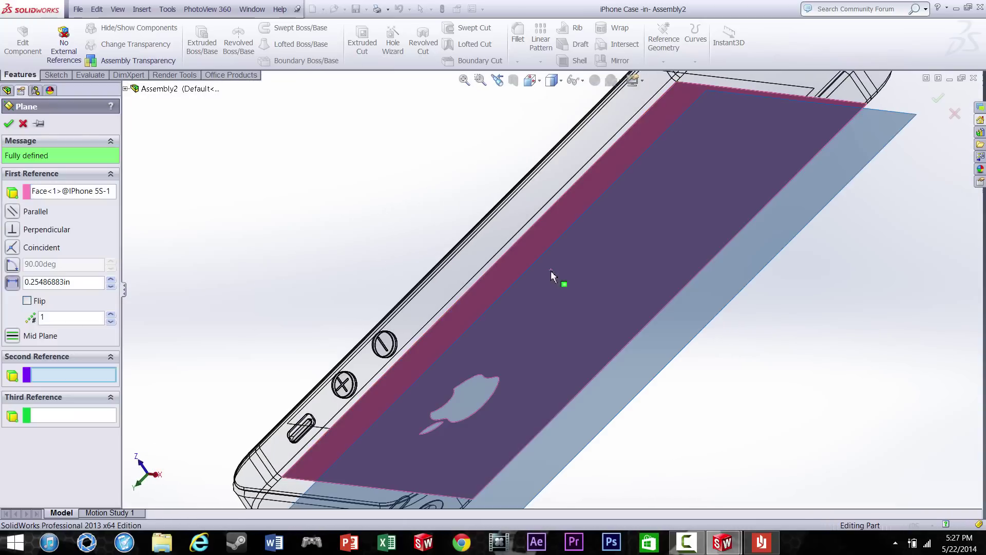
{"action": "middle_click_drag", "start_coordinate": [546, 217], "coordinate": [564, 251]}
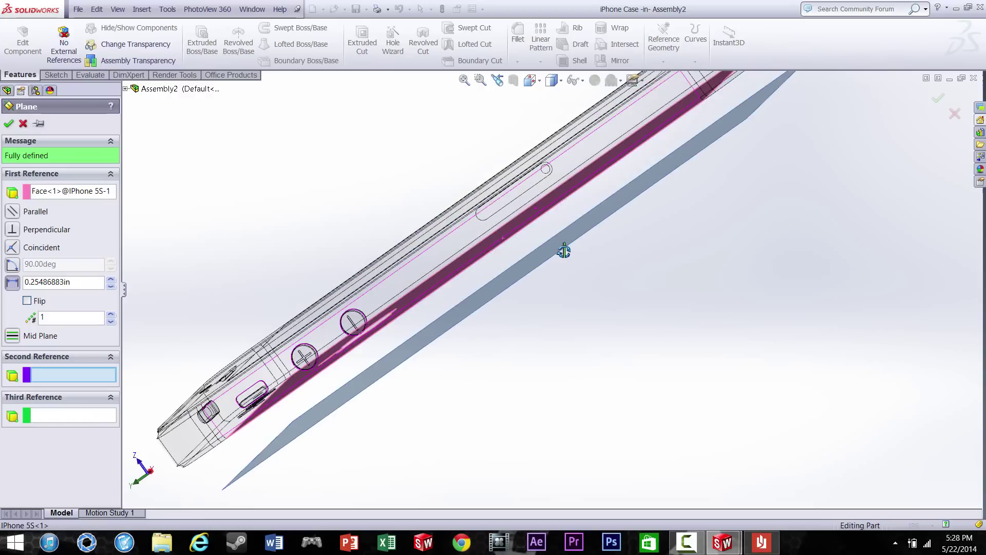
{"action": "left_click", "coordinate": [15, 248]}
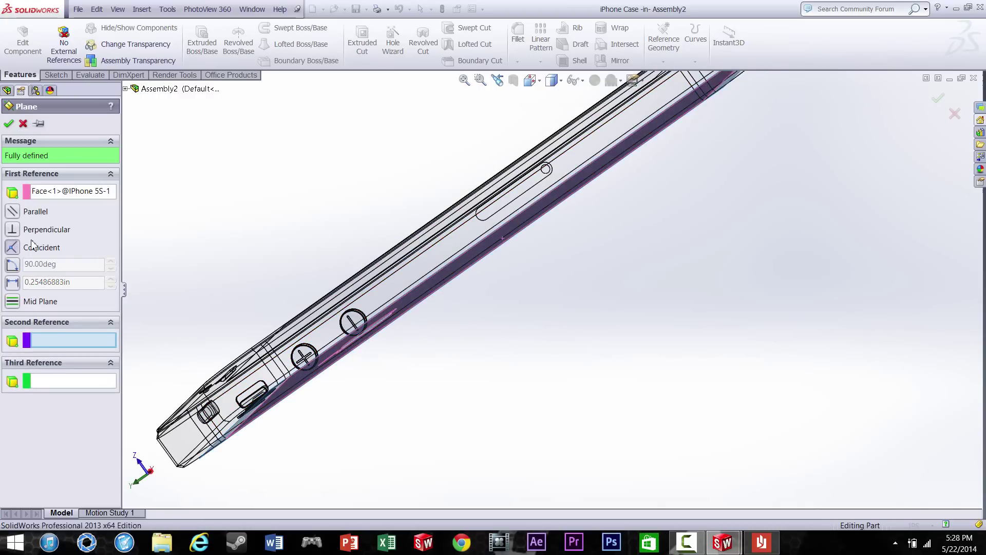
{"action": "left_click", "coordinate": [9, 124]}
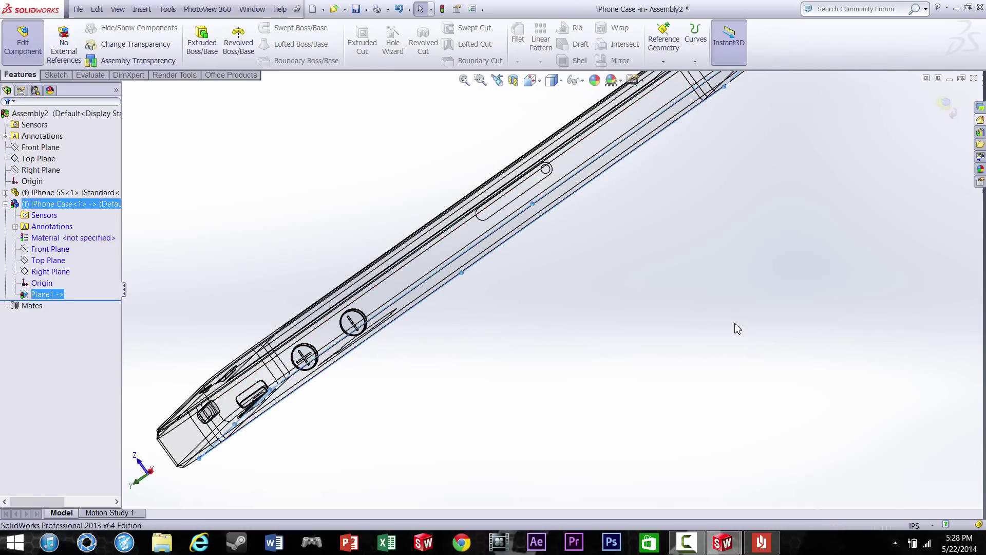
Enlarge the new reference plane's border so that it extends beyond the phone's outline on all sides.
{"action": "left_click", "coordinate": [536, 87]}
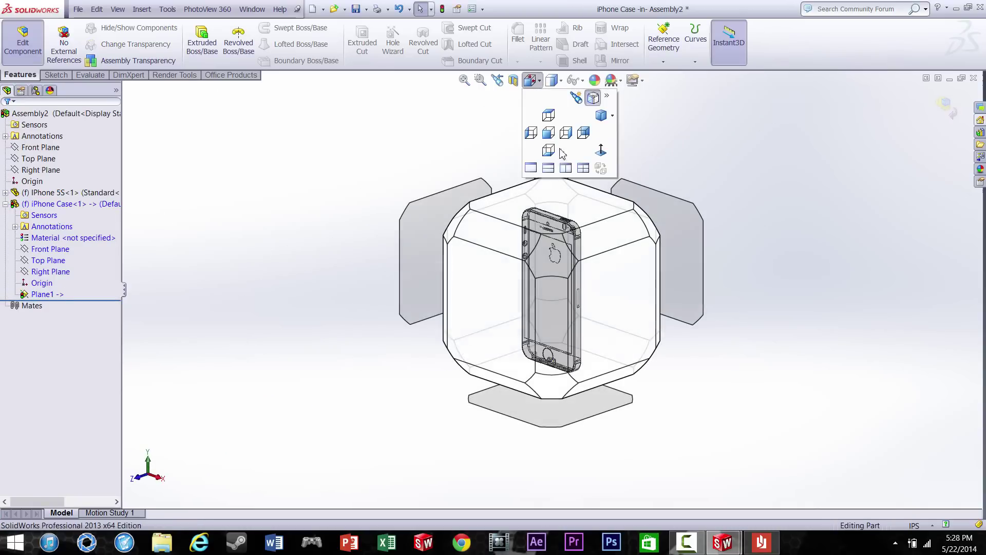
{"action": "left_click", "coordinate": [549, 135]}
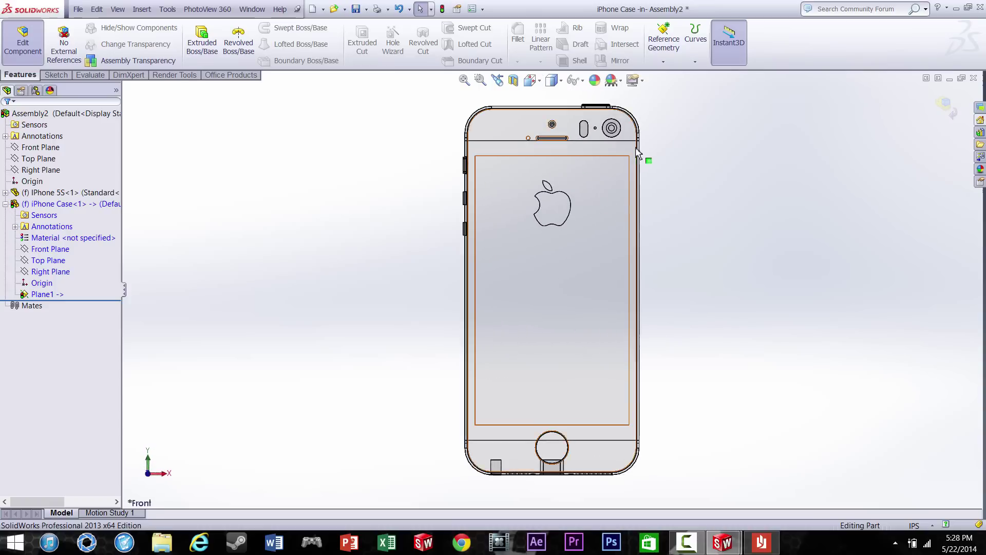
{"action": "left_click", "coordinate": [633, 146]}
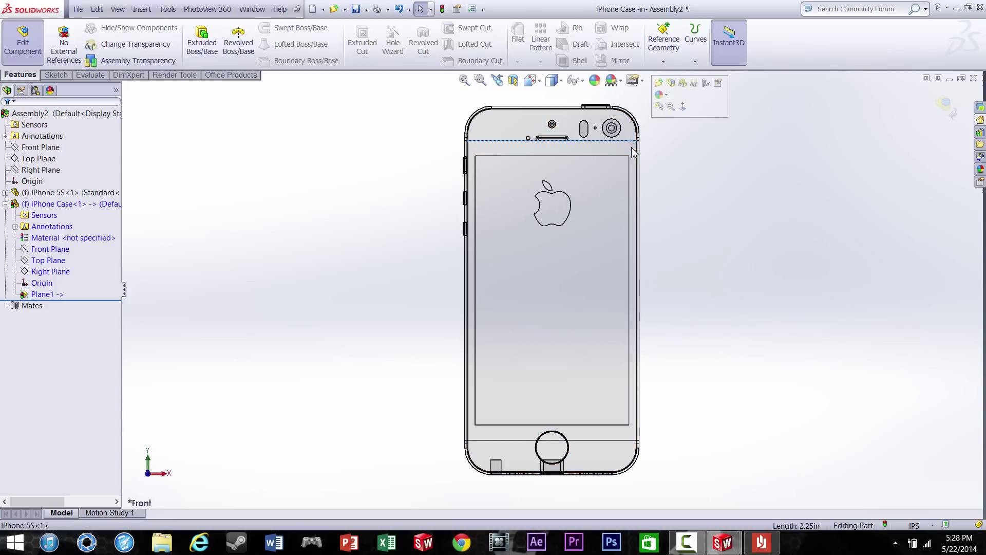
{"action": "left_click", "coordinate": [49, 294]}
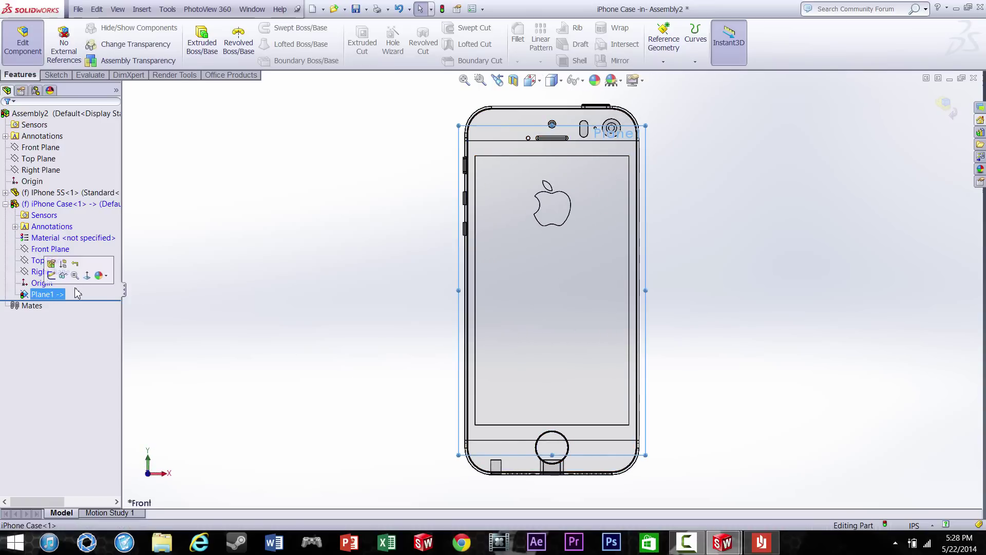
{"action": "left_click_drag", "start_coordinate": [459, 127], "coordinate": [445, 95]}
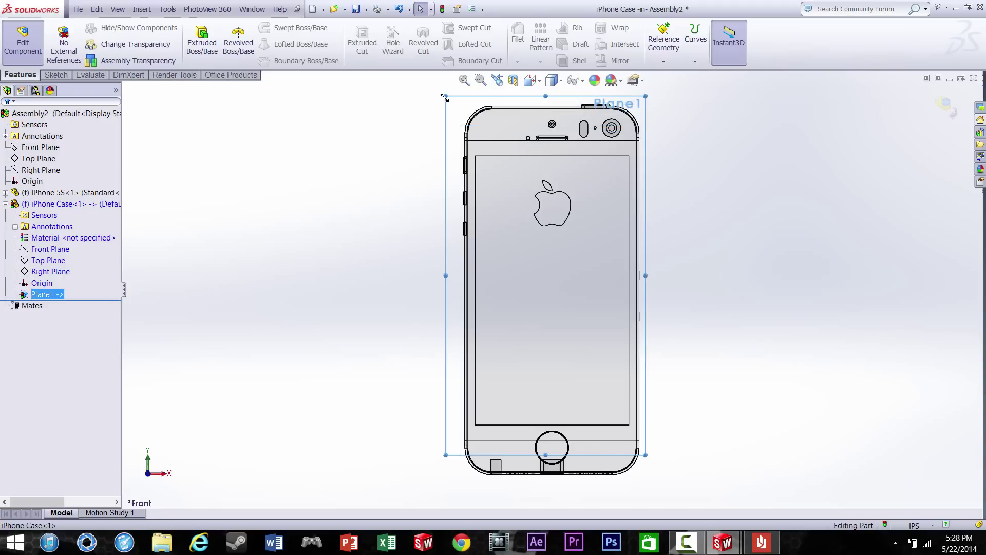
{"action": "left_click_drag", "start_coordinate": [659, 471], "coordinate": [681, 500]}
{"action": "left_click_drag", "start_coordinate": [444, 95], "coordinate": [413, 95]}
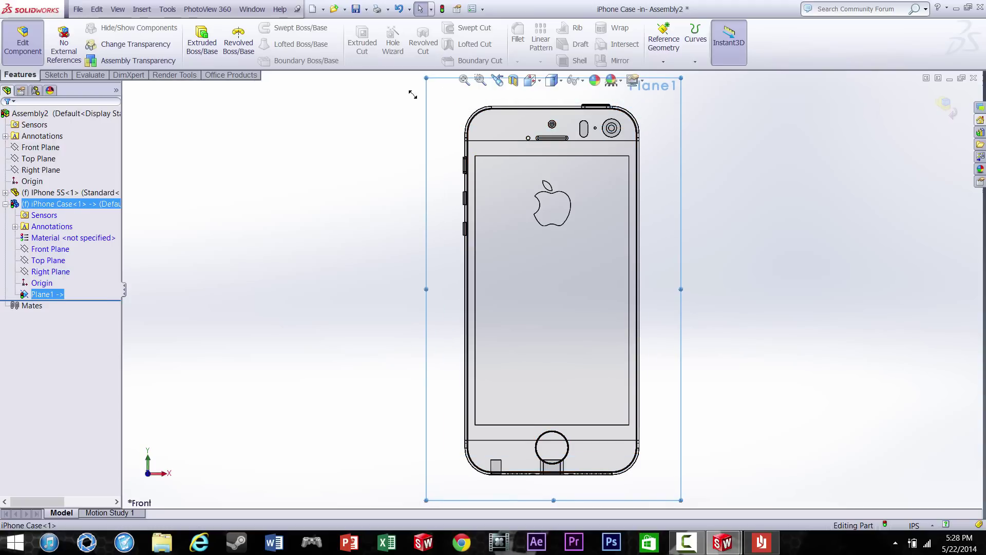
Start a sketch in the iPhone Case part on the new reference plane.
{"action": "left_click", "coordinate": [55, 74]}
{"action": "left_click", "coordinate": [194, 36]}
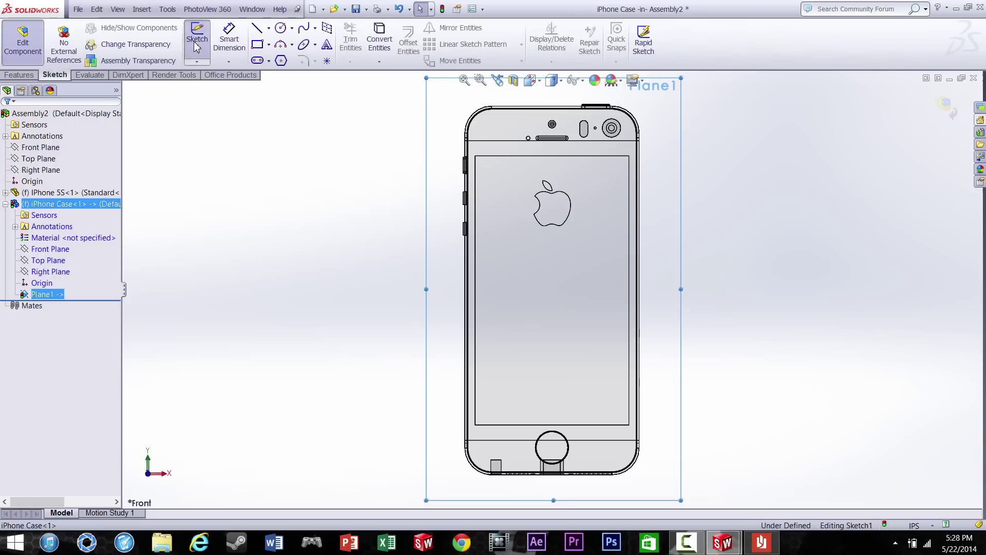
{"action": "scroll", "coordinate": [646, 144], "scroll_direction": "up", "scroll_amount": 2}
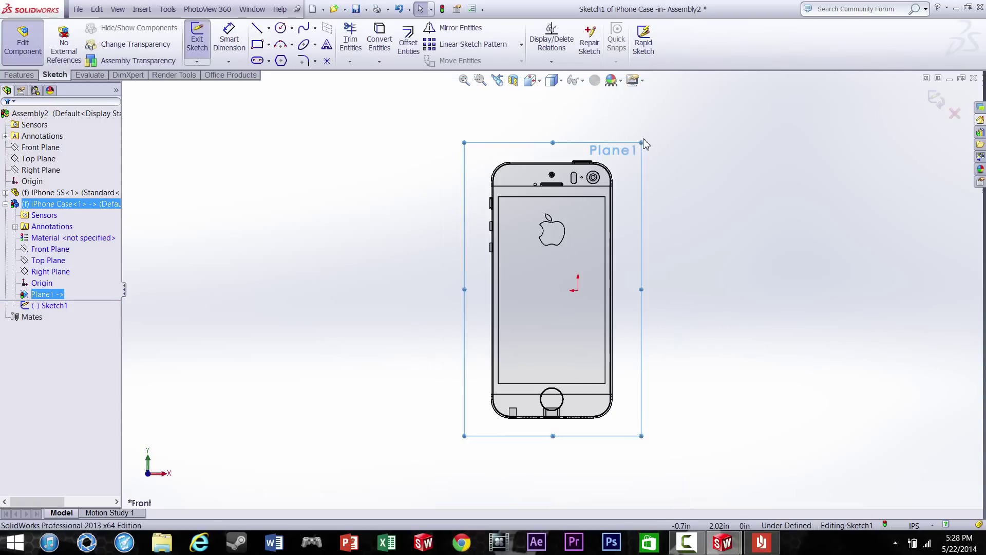
{"action": "scroll", "coordinate": [612, 177], "scroll_direction": "down", "scroll_amount": 10}
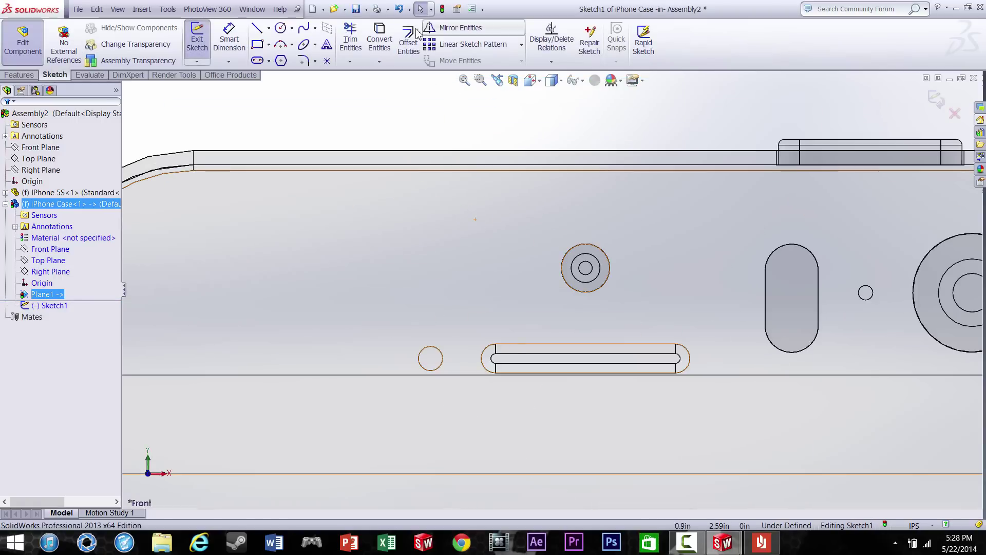
{"action": "left_click", "coordinate": [409, 42]}
{"action": "scroll", "coordinate": [260, 185], "scroll_direction": "up", "scroll_amount": 3}
{"action": "scroll", "coordinate": [425, 308], "scroll_direction": "down", "scroll_amount": 6}
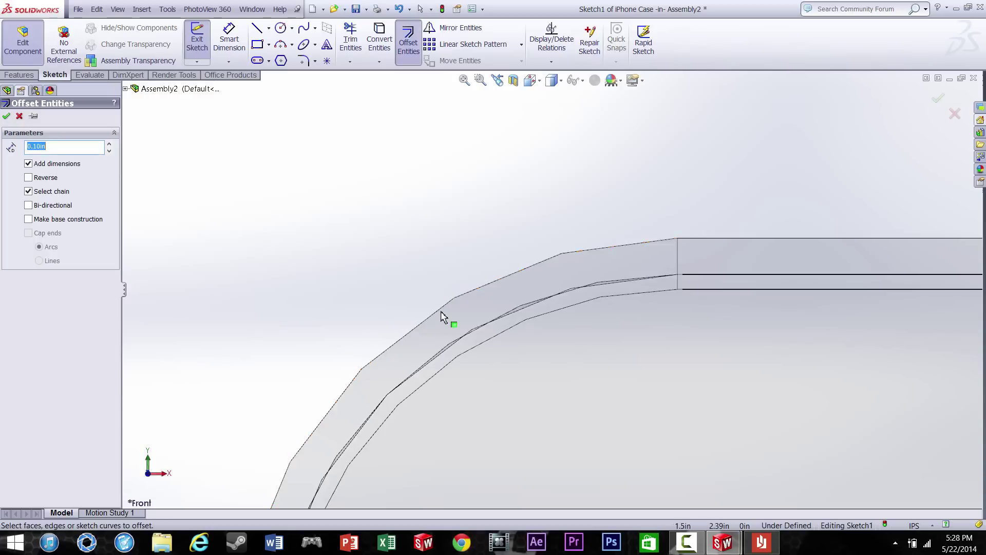
{"action": "left_click", "coordinate": [443, 306]}
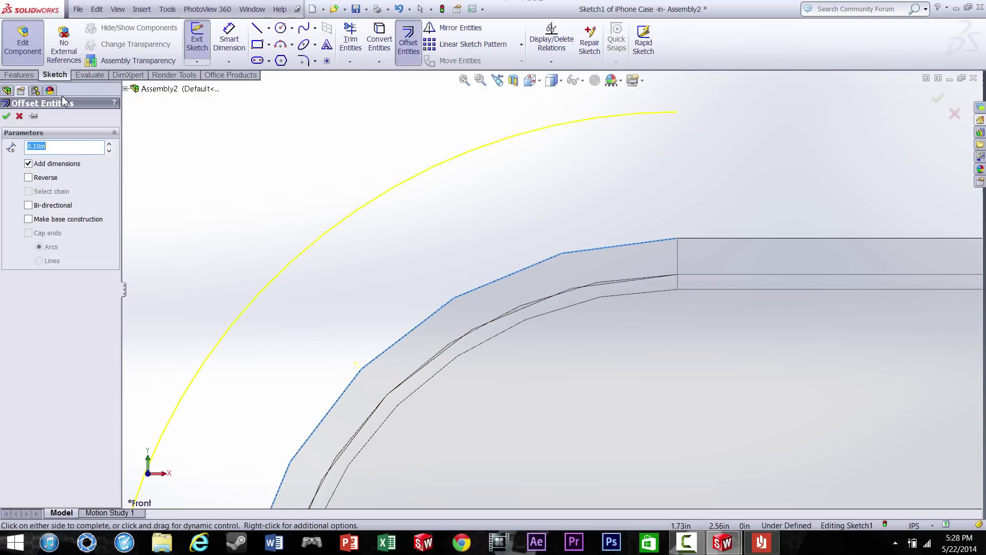
{"action": "left_click", "coordinate": [20, 117]}
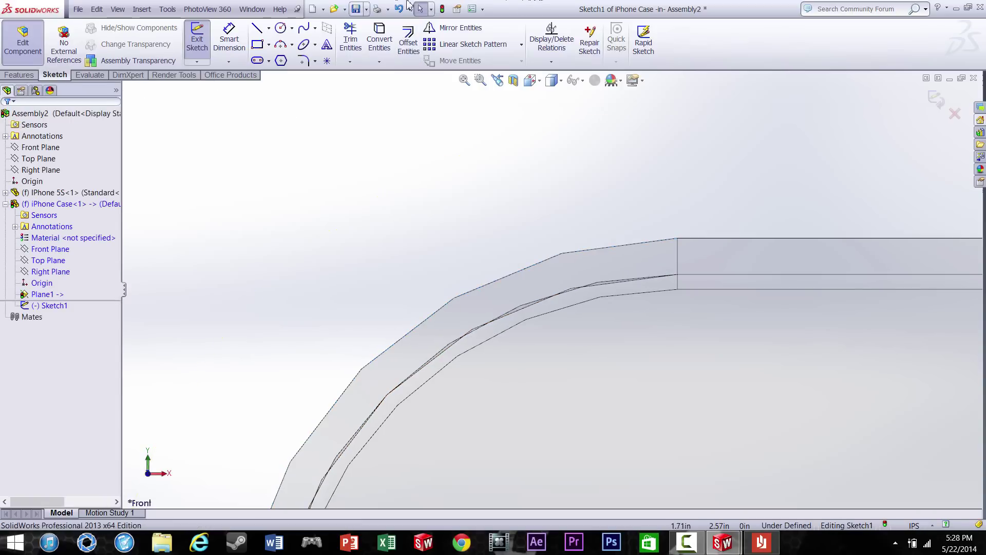
Set the document's unit system to MMGS (millimeter, gram, second).
{"action": "left_click", "coordinate": [472, 10]}
{"action": "left_click", "coordinate": [324, 61]}
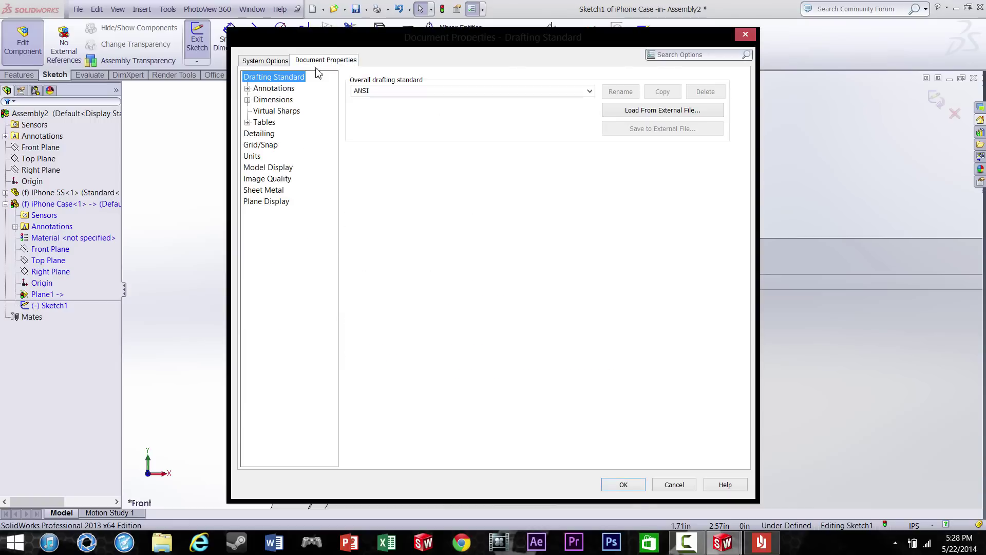
{"action": "left_click", "coordinate": [253, 157]}
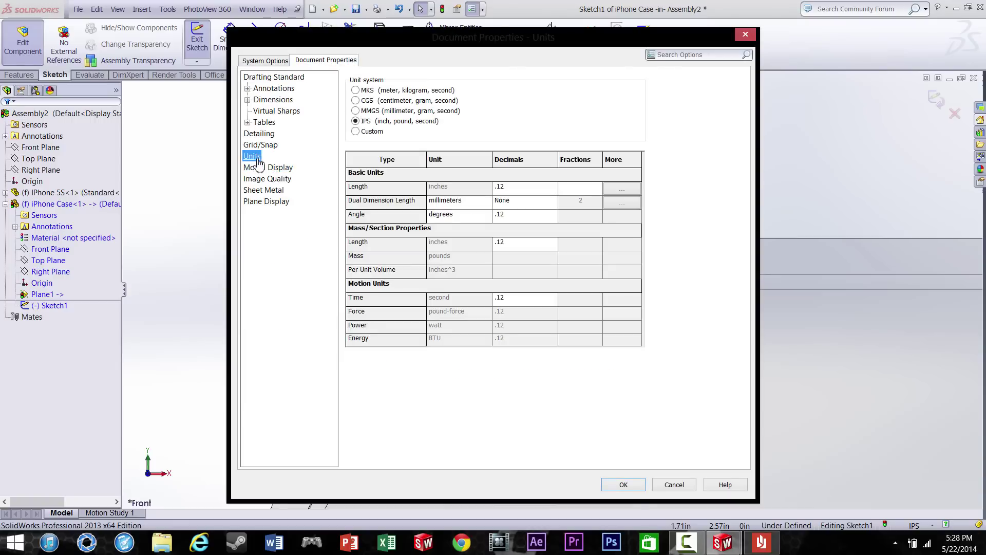
{"action": "left_click", "coordinate": [377, 111]}
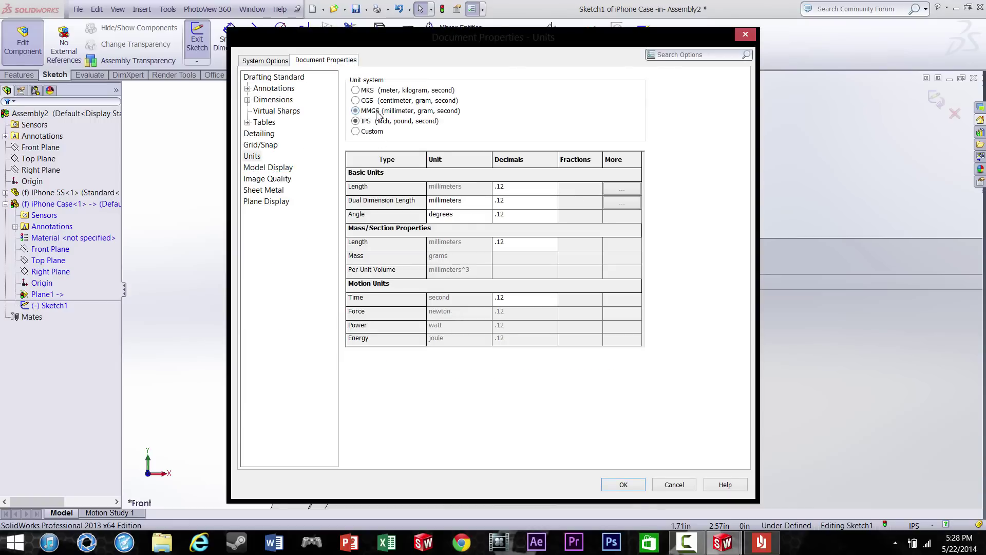
{"action": "left_click", "coordinate": [623, 485]}
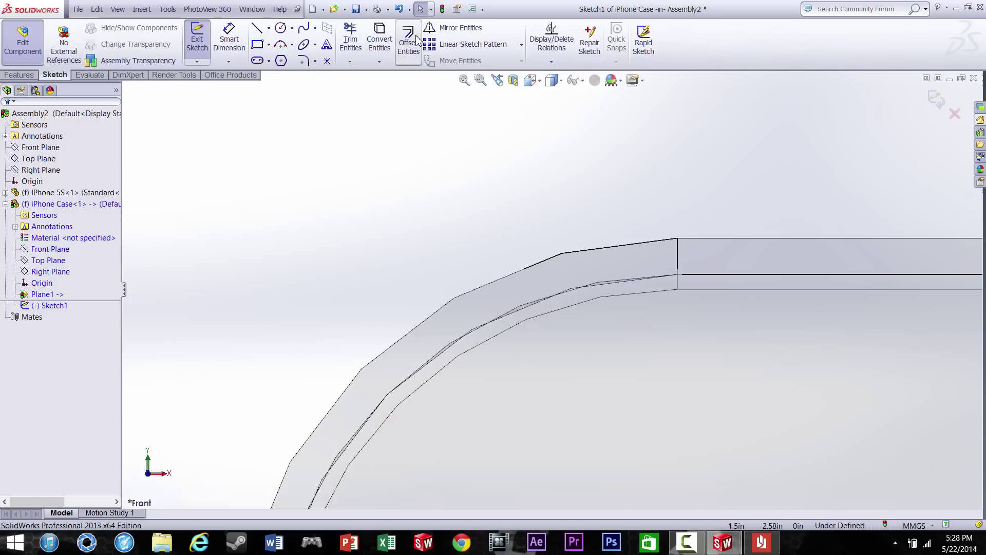
Start an entity offset from the phone's upper-left corner edge with a distance of 0.05 mm.
{"action": "left_click", "coordinate": [417, 39]}
{"action": "left_click", "coordinate": [469, 292]}
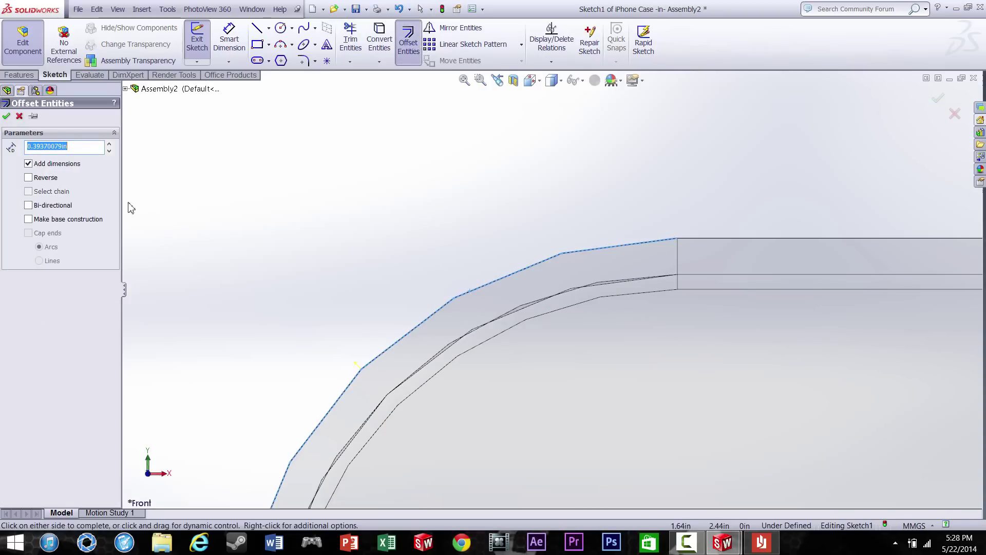
{"action": "scroll", "coordinate": [542, 278], "scroll_direction": "up", "scroll_amount": 5}
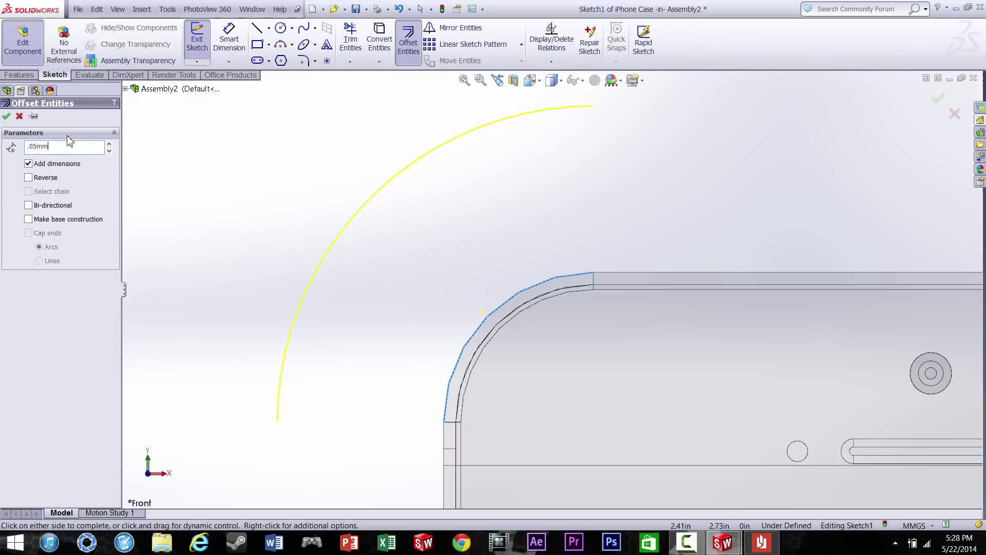
{"action": "key", "text": "Return"}
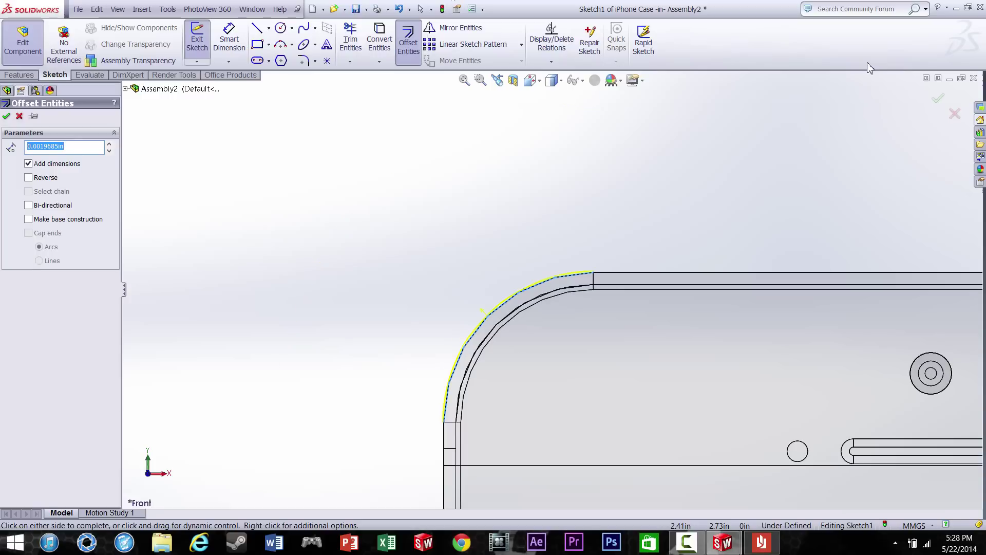
Add the phone's straight top edge and its upper-right corner edge to the offset selection.
{"action": "scroll", "coordinate": [791, 269], "scroll_direction": "down", "scroll_amount": 1}
{"action": "scroll", "coordinate": [464, 325], "scroll_direction": "down", "scroll_amount": 3}
{"action": "scroll", "coordinate": [337, 256], "scroll_direction": "down", "scroll_amount": 3}
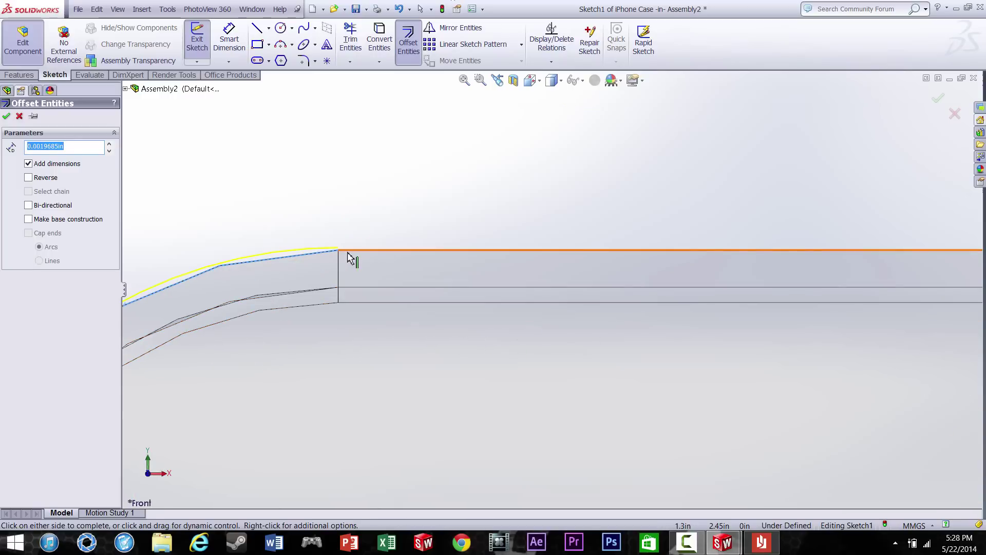
{"action": "scroll", "coordinate": [781, 280], "scroll_direction": "up", "scroll_amount": 5}
{"action": "scroll", "coordinate": [754, 304], "scroll_direction": "down", "scroll_amount": 4}
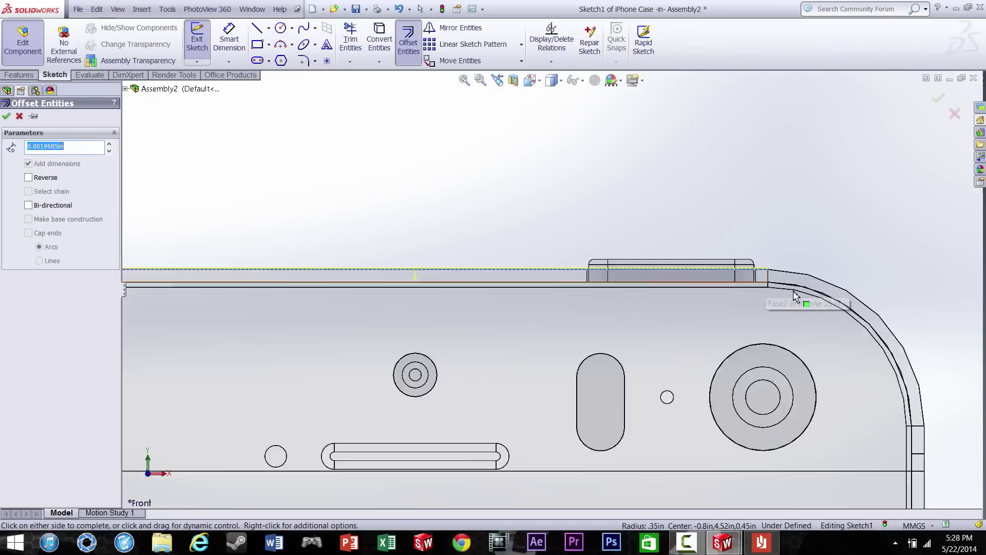
{"action": "scroll", "coordinate": [822, 291], "scroll_direction": "down", "scroll_amount": 5}
{"action": "left_click", "coordinate": [675, 241]}
{"action": "scroll", "coordinate": [733, 298], "scroll_direction": "up", "scroll_amount": 5}
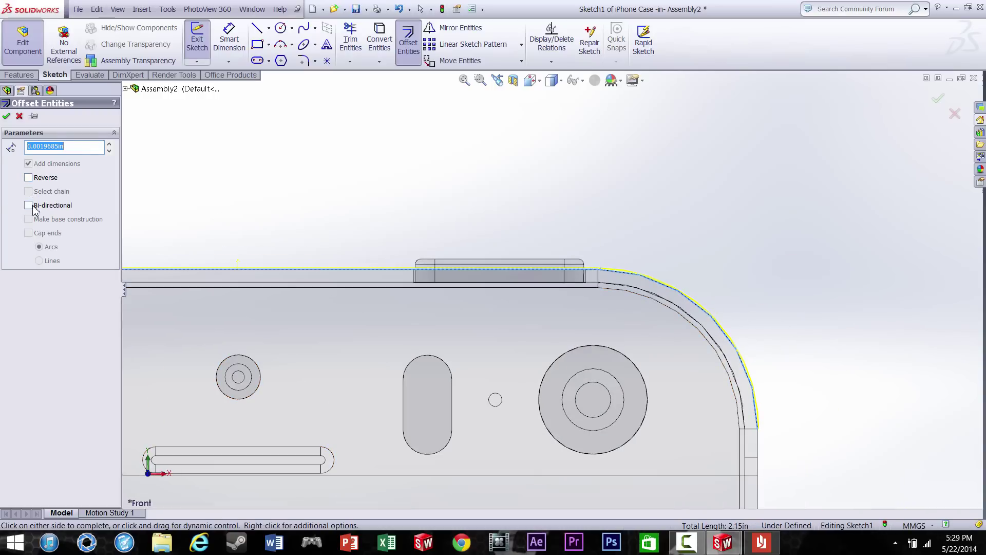
Add the two short upper segments and the long straight edge of the phone's right side to the offset selection.
{"action": "scroll", "coordinate": [766, 425], "scroll_direction": "up", "scroll_amount": 2}
{"action": "scroll", "coordinate": [682, 351], "scroll_direction": "down", "scroll_amount": 4}
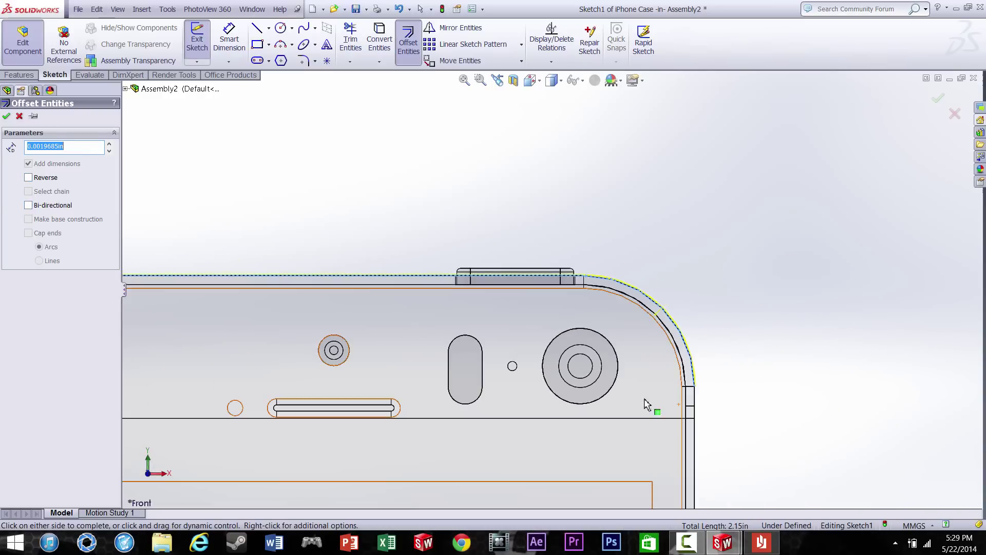
{"action": "scroll", "coordinate": [683, 352], "scroll_direction": "down", "scroll_amount": 5}
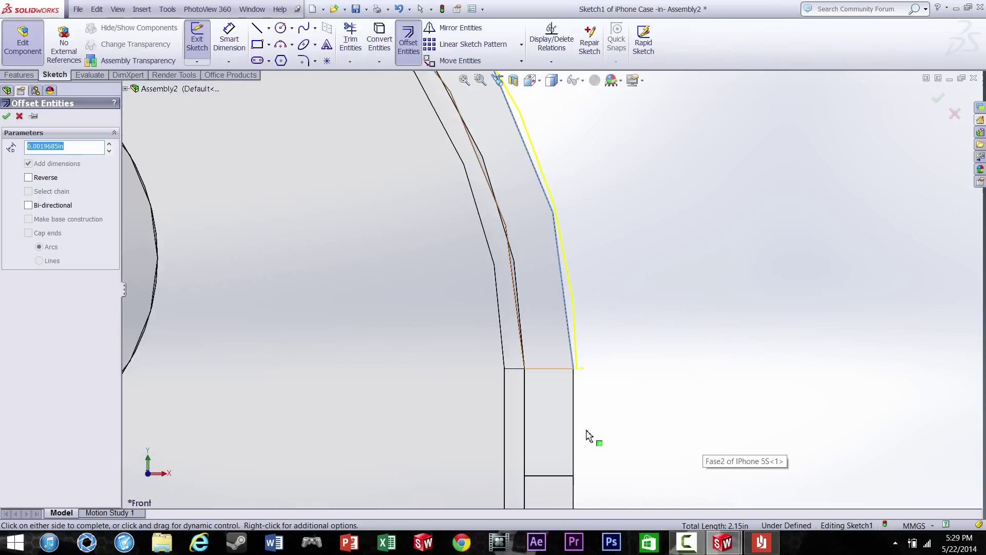
{"action": "left_click", "coordinate": [574, 407]}
{"action": "left_click", "coordinate": [573, 492]}
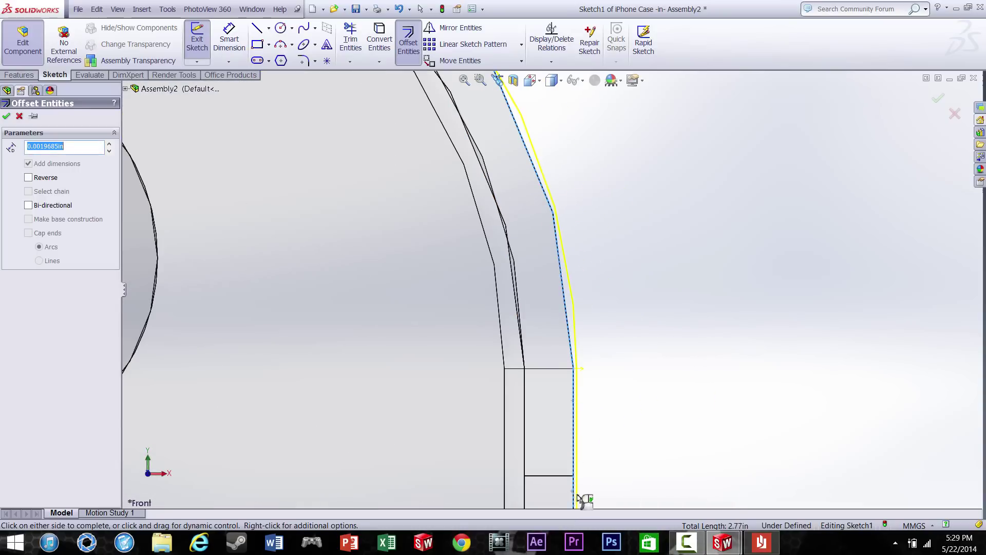
{"action": "scroll", "coordinate": [575, 496], "scroll_direction": "up", "scroll_amount": 3}
{"action": "left_click", "coordinate": [544, 305]}
{"action": "scroll", "coordinate": [549, 306], "scroll_direction": "up", "scroll_amount": 5}
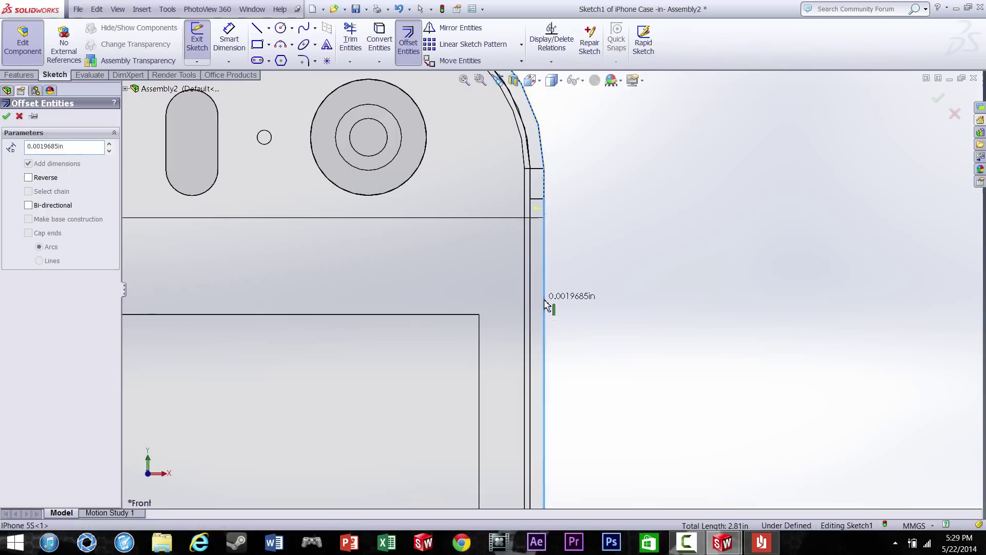
Add the two short lower segments of the phone's right side and the lower-right corner edge to the offset selection.
{"action": "scroll", "coordinate": [550, 441], "scroll_direction": "down", "scroll_amount": 10}
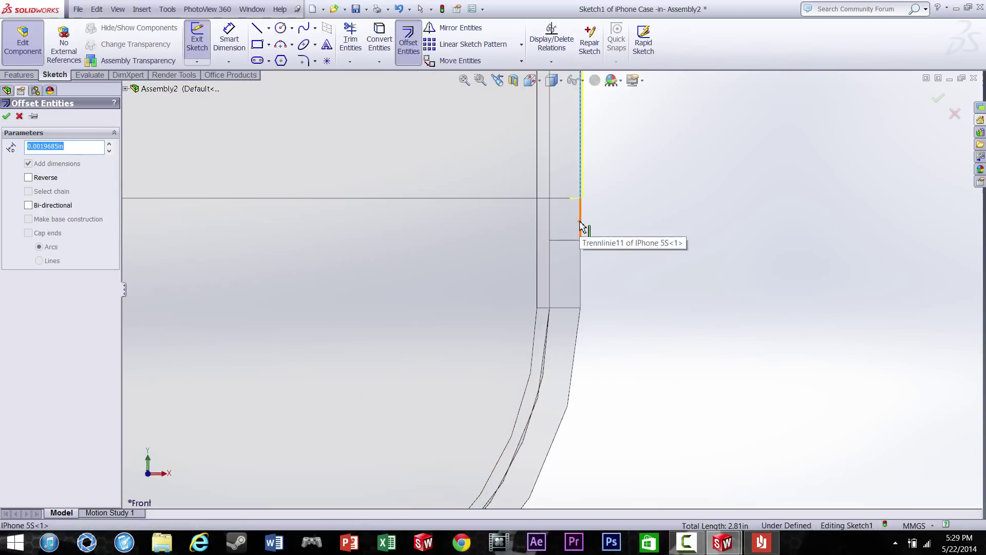
{"action": "left_click", "coordinate": [581, 225]}
{"action": "left_click", "coordinate": [580, 282]}
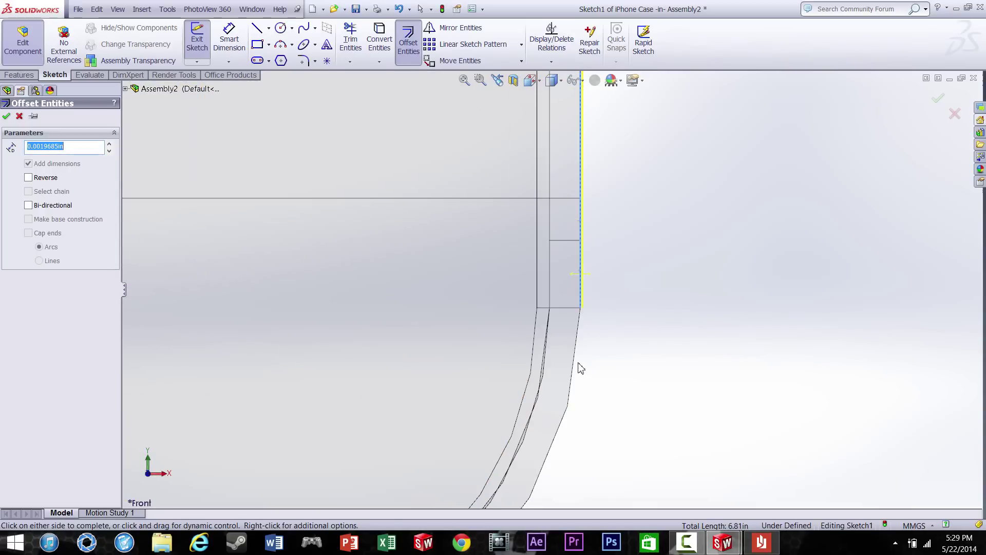
{"action": "left_click", "coordinate": [577, 361]}
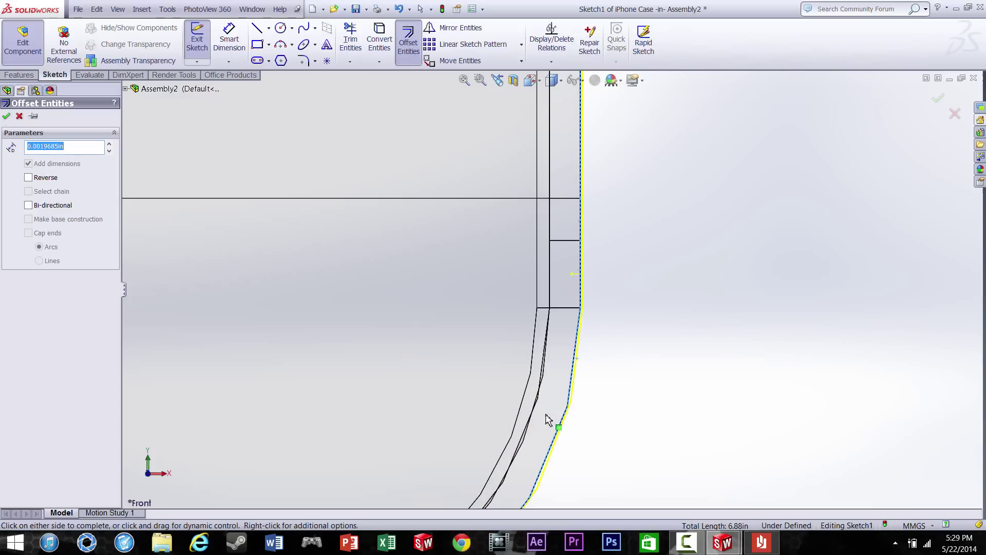
{"action": "scroll", "coordinate": [514, 442], "scroll_direction": "up", "scroll_amount": 5}
{"action": "scroll", "coordinate": [416, 424], "scroll_direction": "down", "scroll_amount": 4}
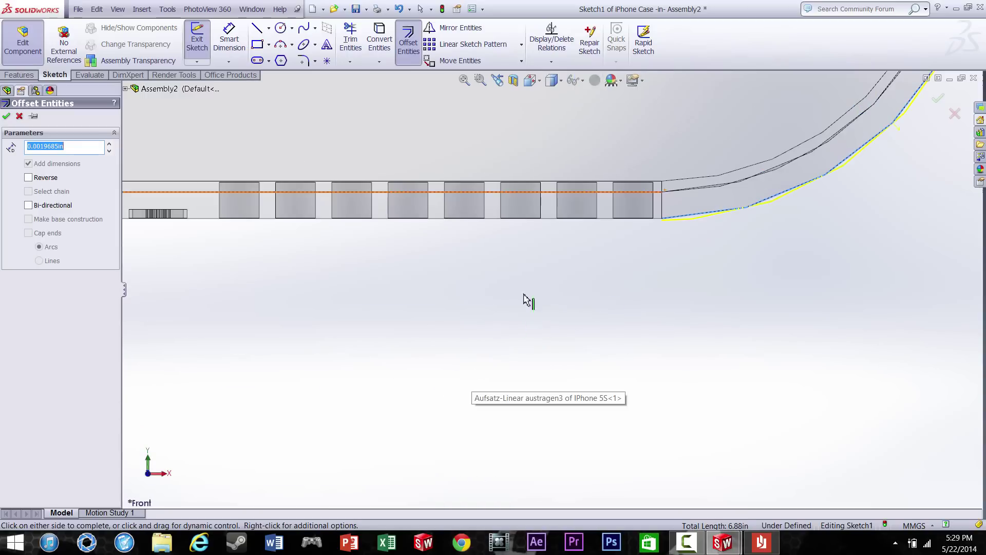
Add the phone's straight bottom edge and its lower-left corner edge to the offset selection.
{"action": "left_click", "coordinate": [551, 220]}
{"action": "scroll", "coordinate": [359, 251], "scroll_direction": "up", "scroll_amount": 5}
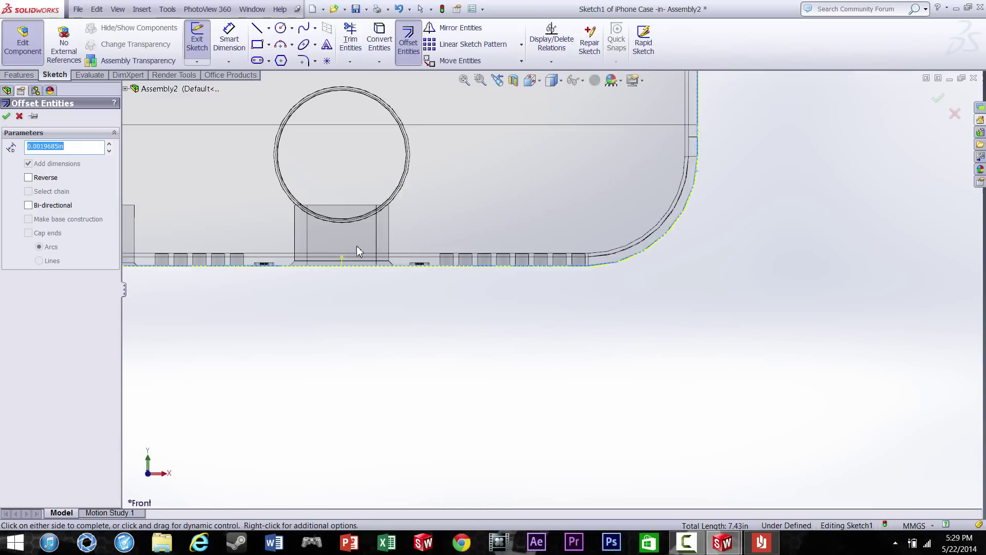
{"action": "scroll", "coordinate": [329, 267], "scroll_direction": "down", "scroll_amount": 5}
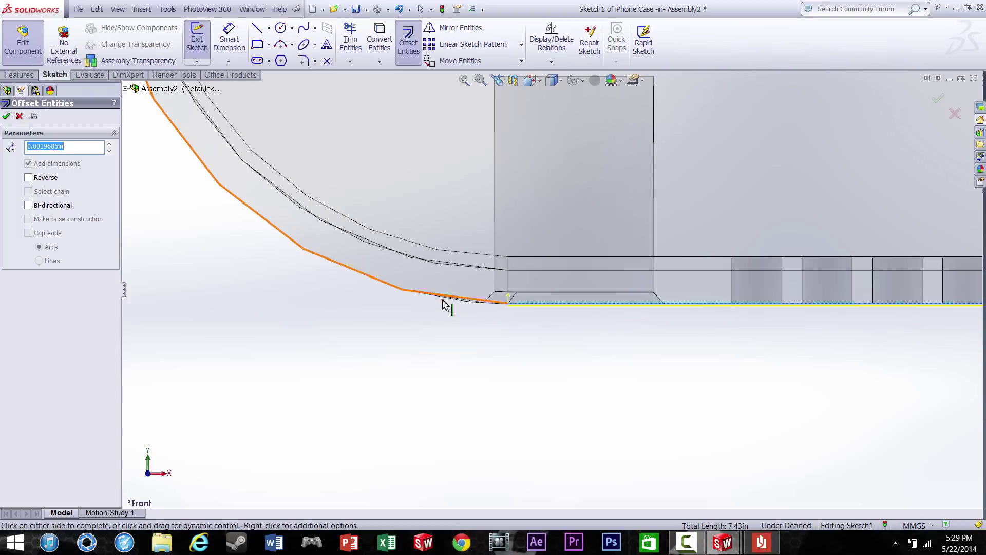
{"action": "left_click", "coordinate": [446, 302]}
{"action": "scroll", "coordinate": [411, 226], "scroll_direction": "up", "scroll_amount": 4}
{"action": "scroll", "coordinate": [511, 238], "scroll_direction": "down", "scroll_amount": 5}
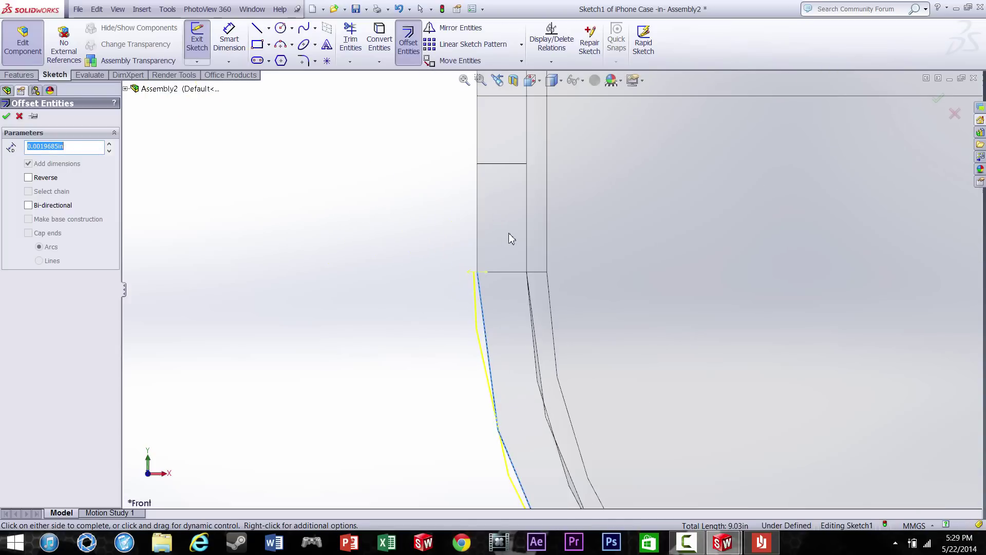
Add the two short lower segments and the long straight edge of the phone's left side to the offset selection.
{"action": "left_click", "coordinate": [480, 231]}
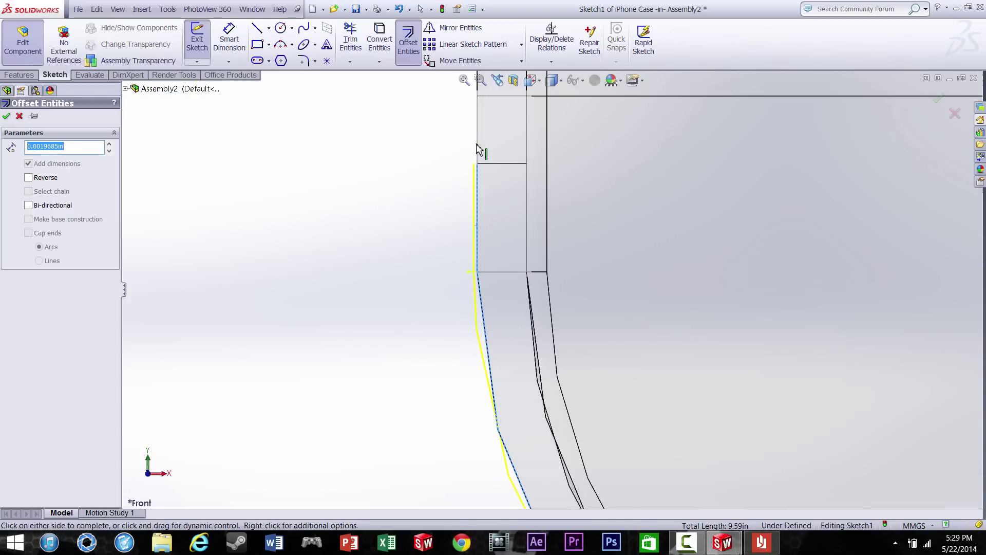
{"action": "left_click", "coordinate": [478, 149]}
{"action": "scroll", "coordinate": [495, 154], "scroll_direction": "up", "scroll_amount": 3}
{"action": "scroll", "coordinate": [557, 198], "scroll_direction": "down", "scroll_amount": 5}
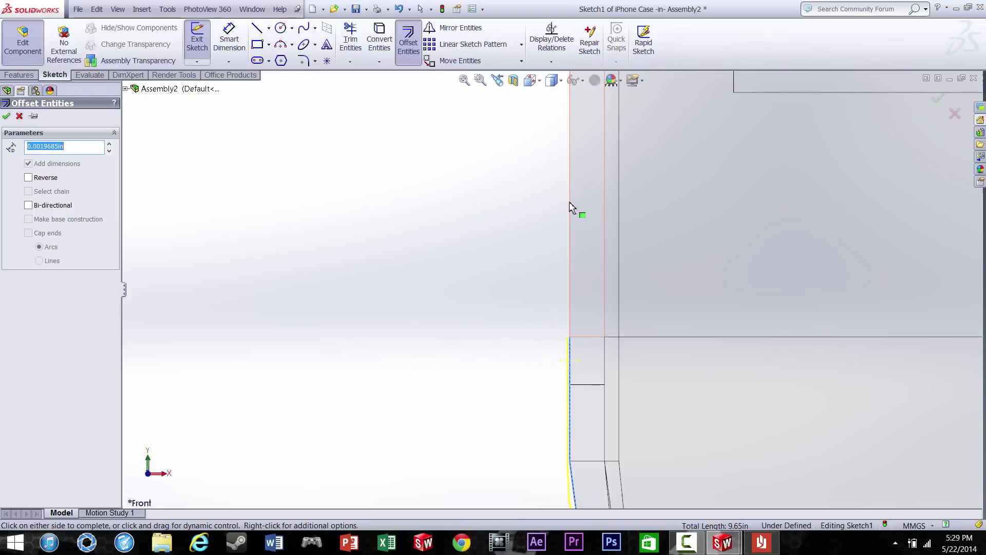
{"action": "left_click", "coordinate": [569, 203]}
{"action": "scroll", "coordinate": [572, 206], "scroll_direction": "up", "scroll_amount": 3}
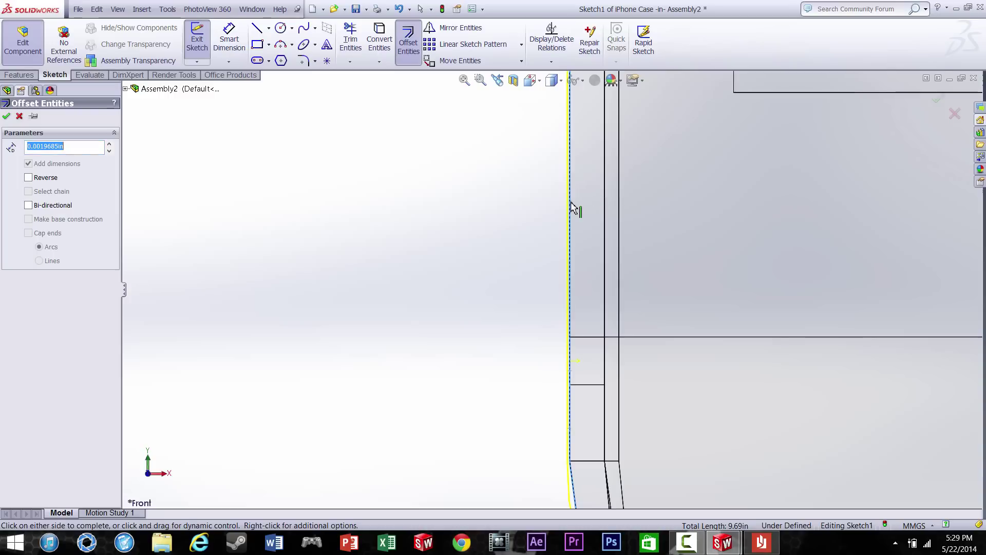
Add the remaining short segments at the upper end of the phone's left side and create the closed offset outline.
{"action": "scroll", "coordinate": [570, 159], "scroll_direction": "up", "scroll_amount": 3}
{"action": "scroll", "coordinate": [561, 144], "scroll_direction": "down", "scroll_amount": 5}
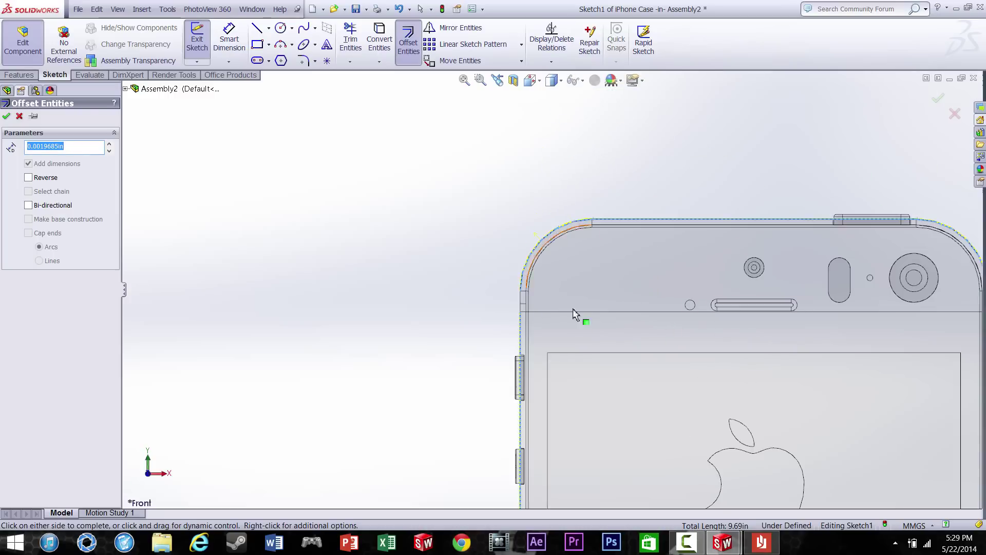
{"action": "scroll", "coordinate": [504, 273], "scroll_direction": "down", "scroll_amount": 3}
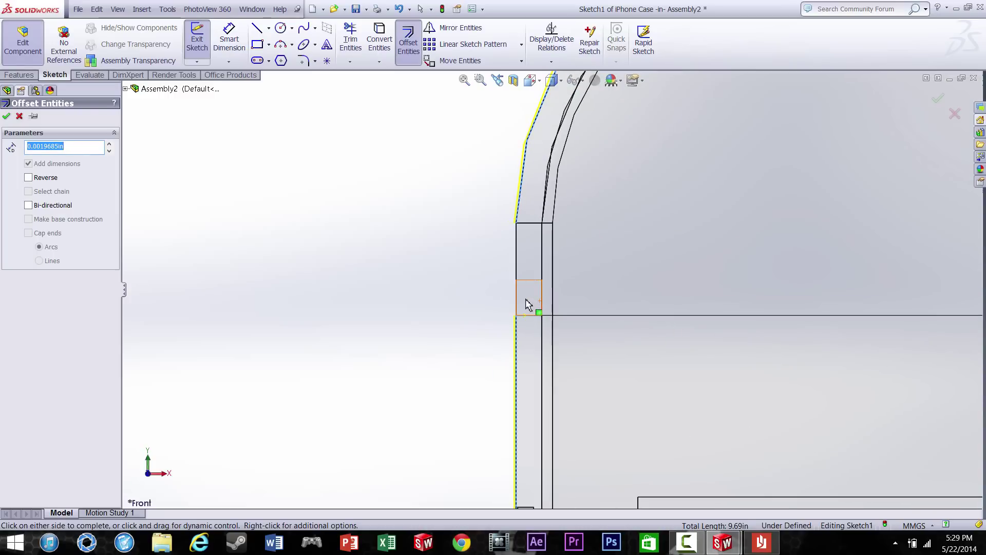
{"action": "left_click", "coordinate": [520, 305]}
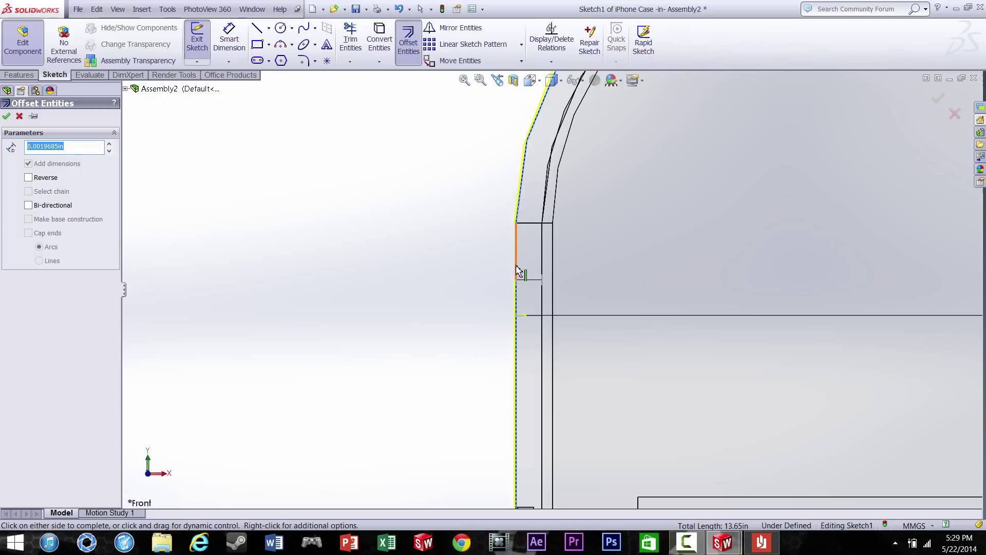
{"action": "left_click", "coordinate": [7, 116]}
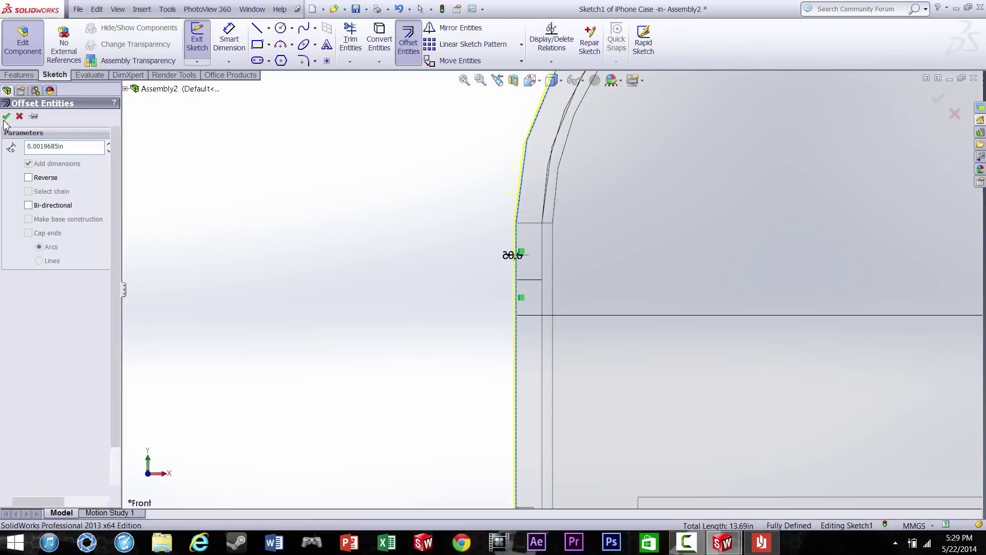
Offset the entire sketched phone outline outward by 1.5 mm to form the case wall profile.
{"action": "scroll", "coordinate": [600, 307], "scroll_direction": "up", "scroll_amount": 6}
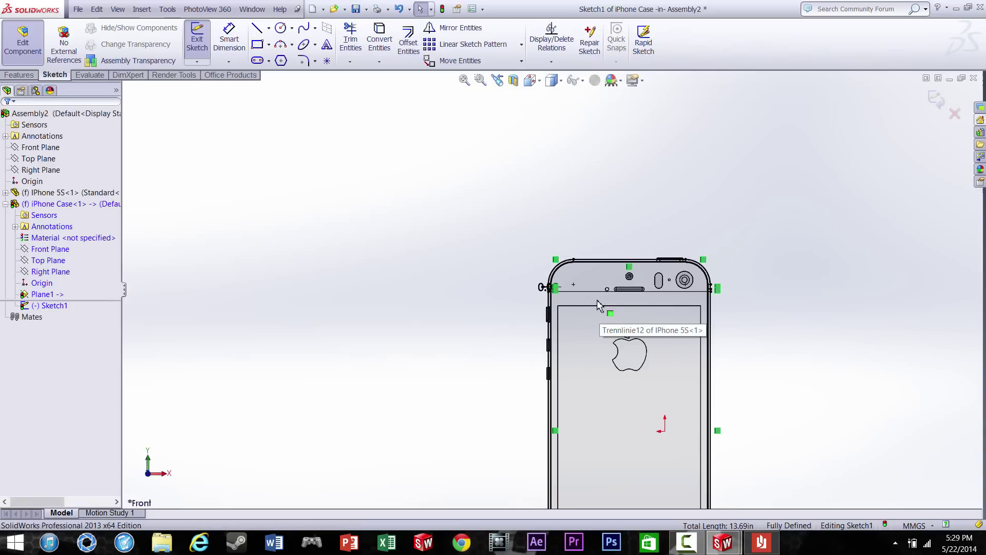
{"action": "scroll", "coordinate": [515, 244], "scroll_direction": "down", "scroll_amount": 4}
{"action": "scroll", "coordinate": [558, 249], "scroll_direction": "up", "scroll_amount": 4}
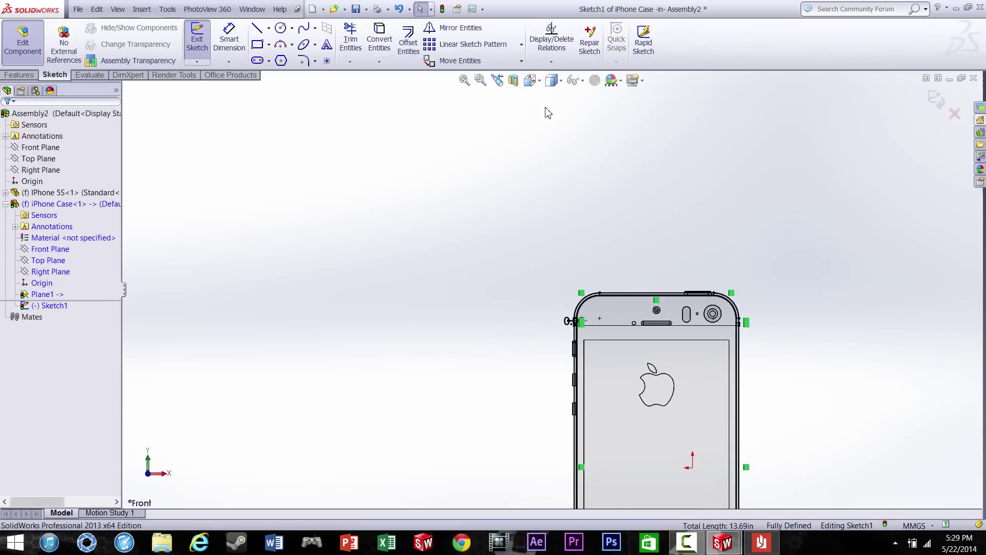
{"action": "left_click", "coordinate": [532, 82]}
{"action": "left_click", "coordinate": [549, 128]}
{"action": "left_click", "coordinate": [550, 134]}
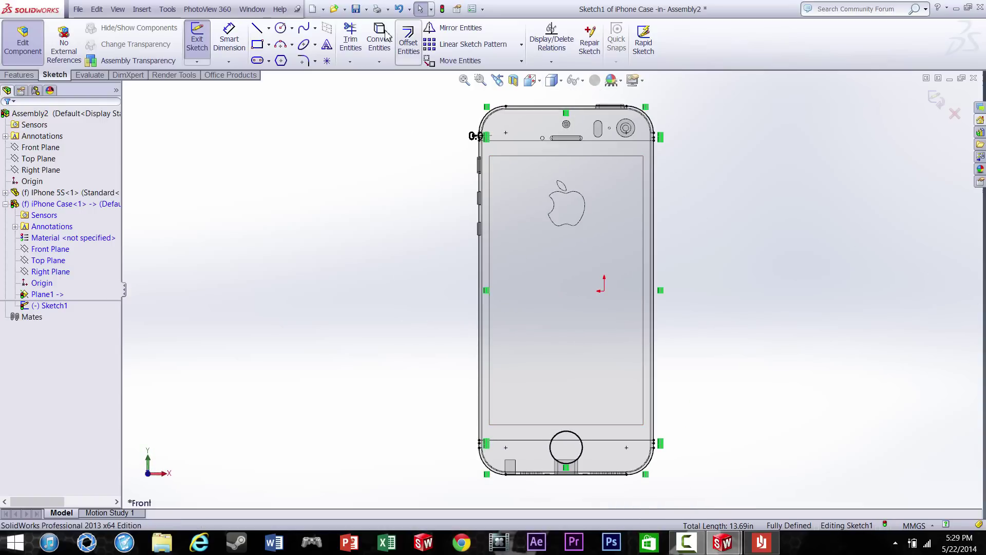
{"action": "left_click", "coordinate": [409, 41]}
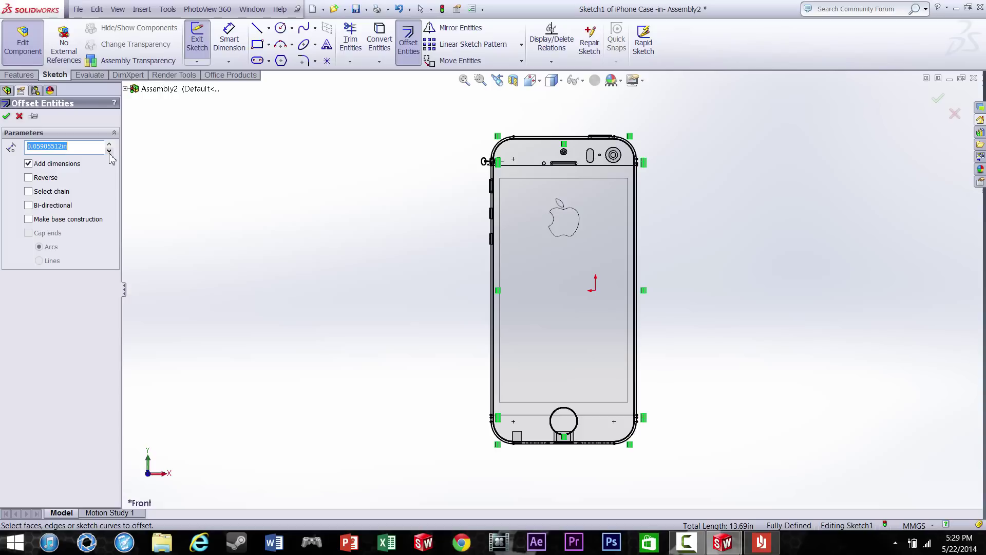
{"action": "mouse_move", "coordinate": [456, 109]}
{"action": "left_mouse_down"}
{"action": "mouse_move", "coordinate": [715, 437]}
{"action": "mouse_move", "coordinate": [700, 469]}
{"action": "left_mouse_up"}
{"action": "scroll", "coordinate": [574, 291], "scroll_direction": "up", "scroll_amount": 3}
{"action": "scroll", "coordinate": [529, 221], "scroll_direction": "down", "scroll_amount": 5}
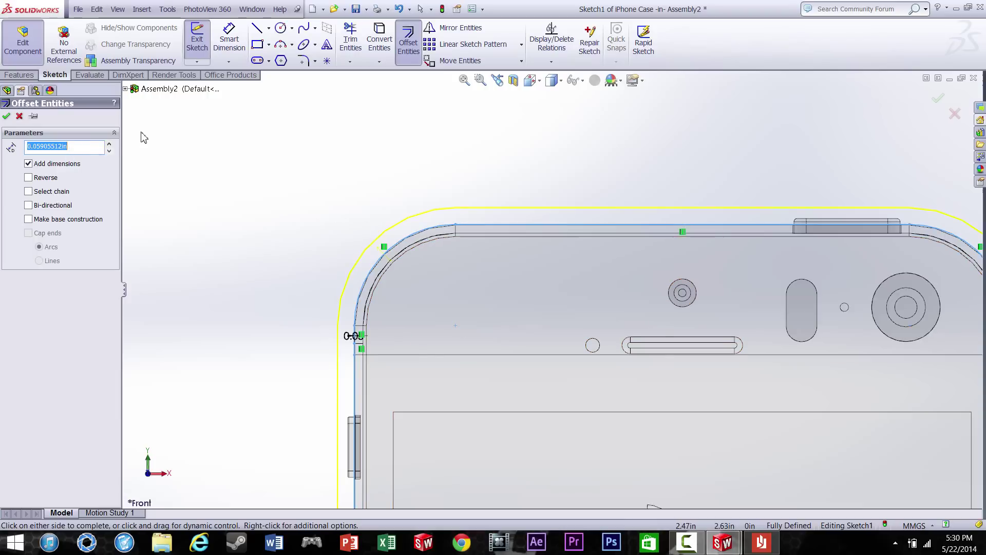
{"action": "left_click", "coordinate": [7, 117]}
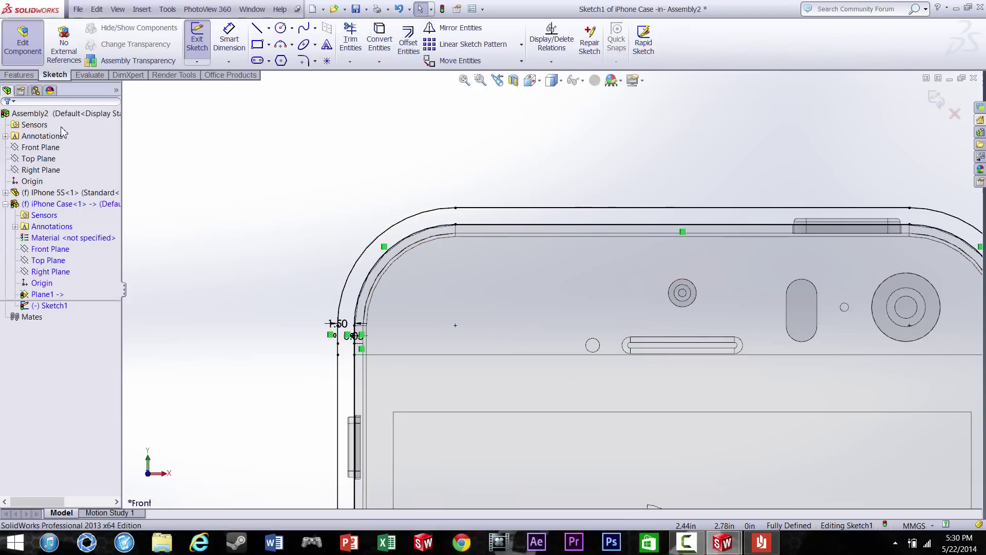
Start extruding the case wall profile and reverse its direction so the walls run along the phone's thickness.
{"action": "left_click", "coordinate": [18, 75]}
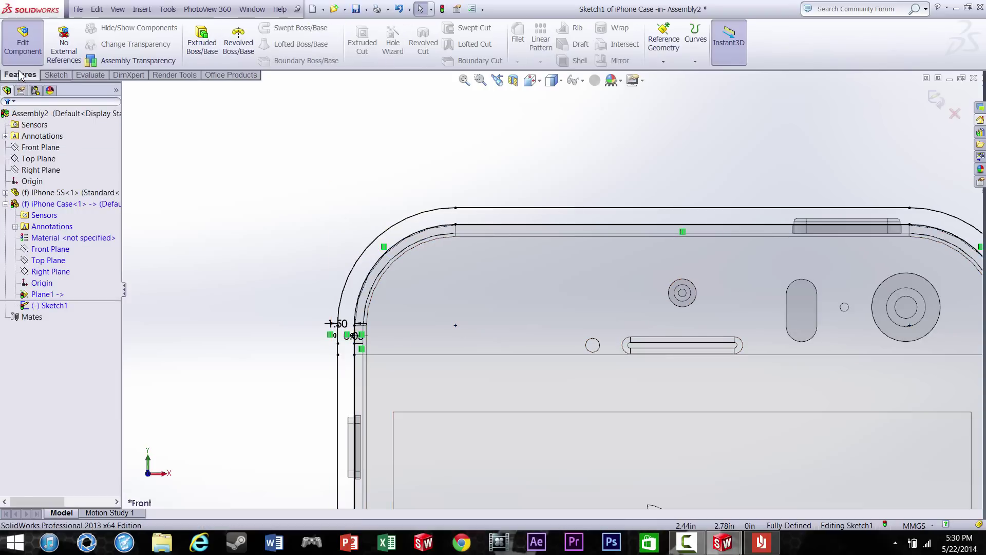
{"action": "left_click", "coordinate": [203, 48]}
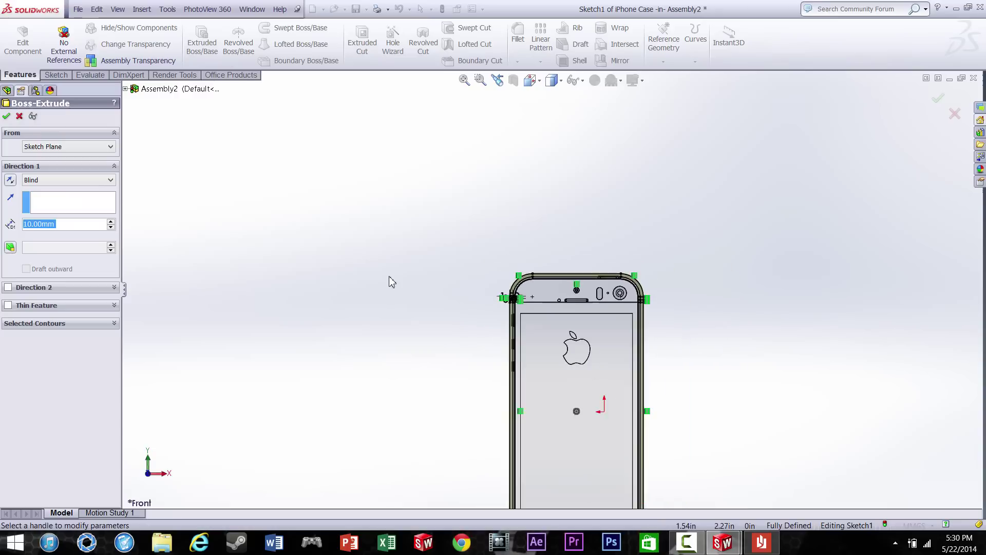
{"action": "scroll", "coordinate": [399, 282], "scroll_direction": "up", "scroll_amount": 5}
{"action": "middle_click_drag", "start_coordinate": [464, 315], "coordinate": [590, 265]}
{"action": "scroll", "coordinate": [591, 339], "scroll_direction": "down", "scroll_amount": 4}
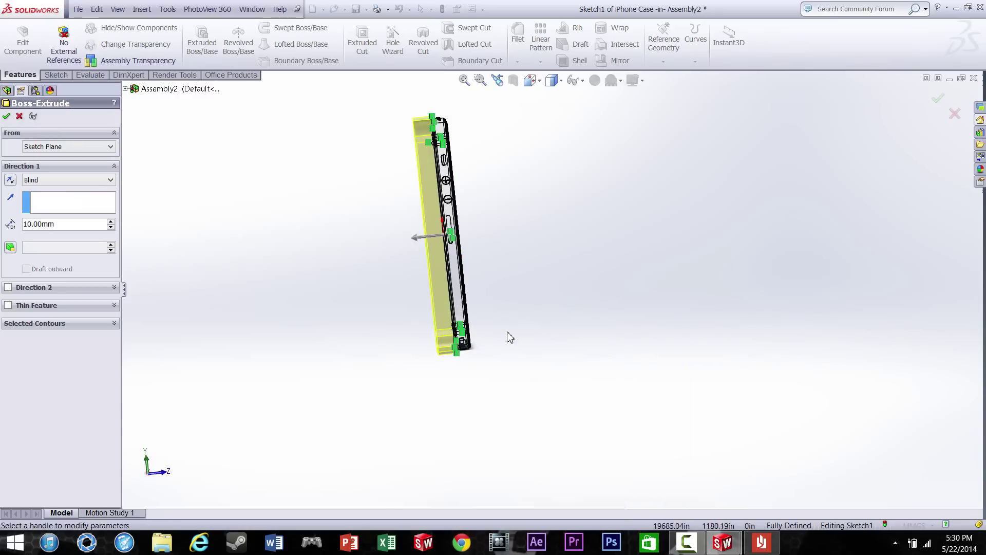
{"action": "scroll", "coordinate": [462, 198], "scroll_direction": "down", "scroll_amount": 3}
{"action": "left_click", "coordinate": [10, 180]}
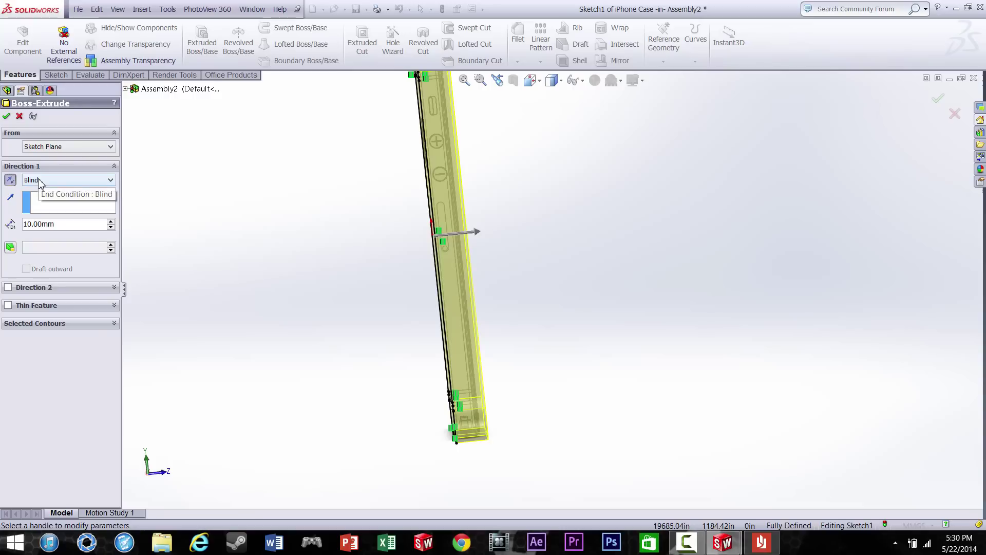
Extrude the case walls with the Offset From Surface end condition, 0.05 mm from the phone face opposite the sketch plane.
{"action": "left_click", "coordinate": [40, 181]}
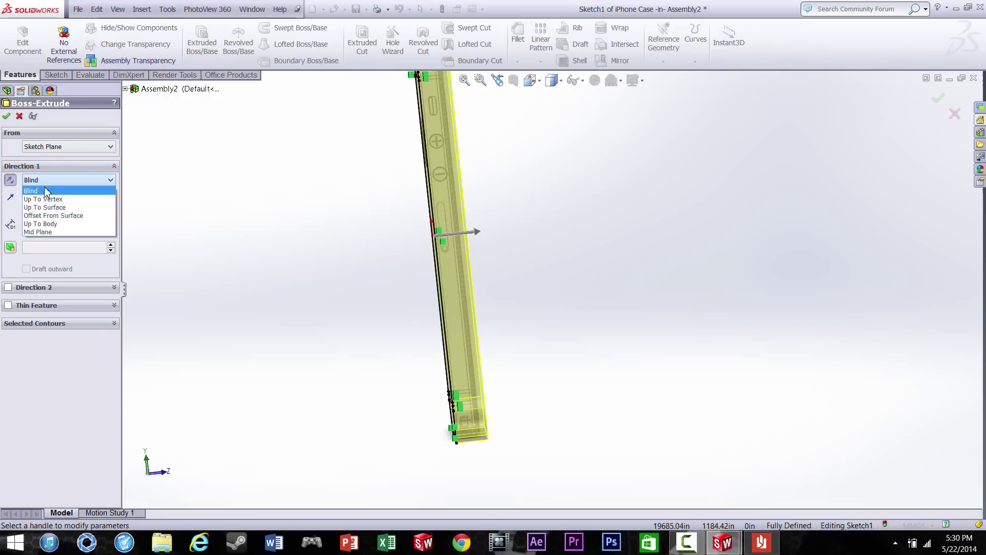
{"action": "left_click", "coordinate": [52, 215]}
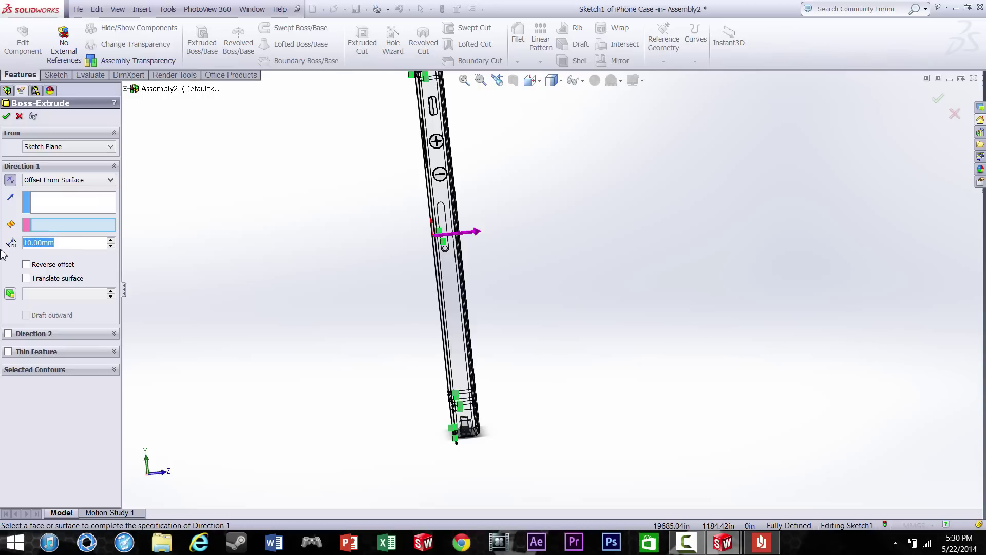
{"action": "type", "text": ".05"}
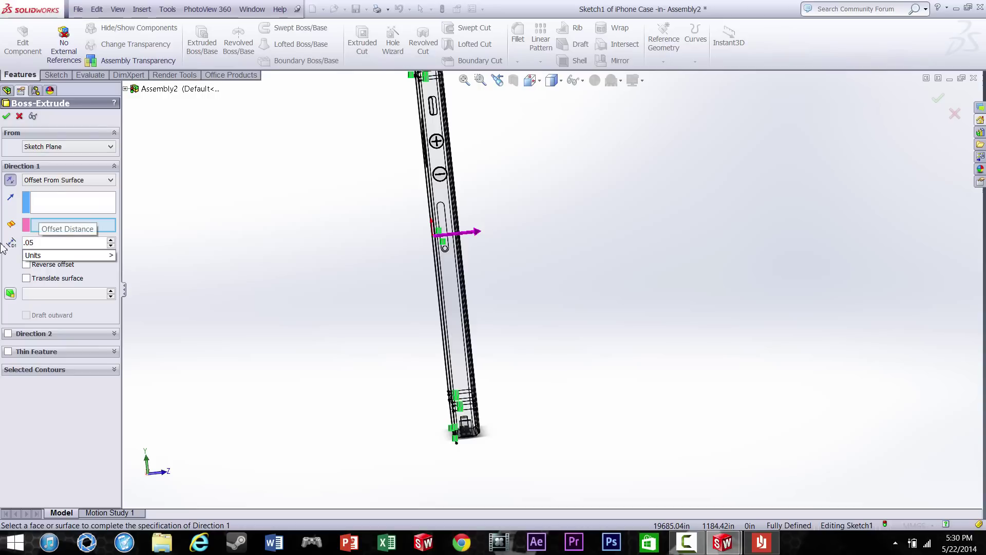
{"action": "key", "text": "Return"}
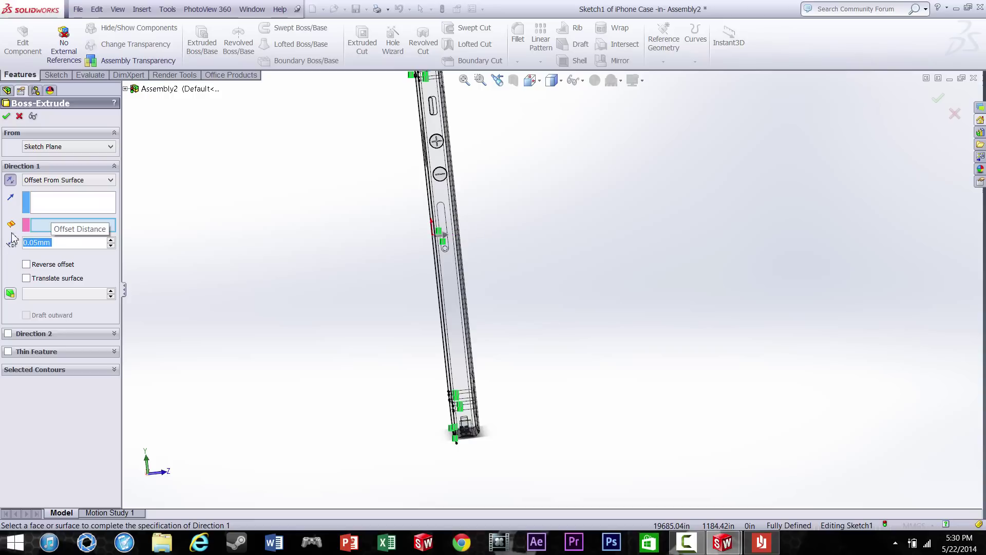
{"action": "scroll", "coordinate": [479, 190], "scroll_direction": "down", "scroll_amount": 3}
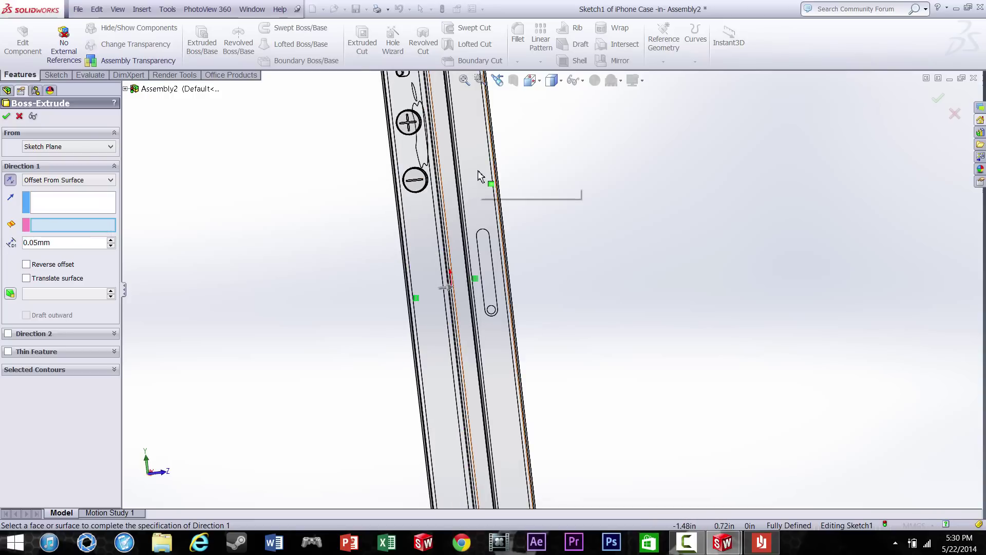
{"action": "left_click", "coordinate": [485, 179]}
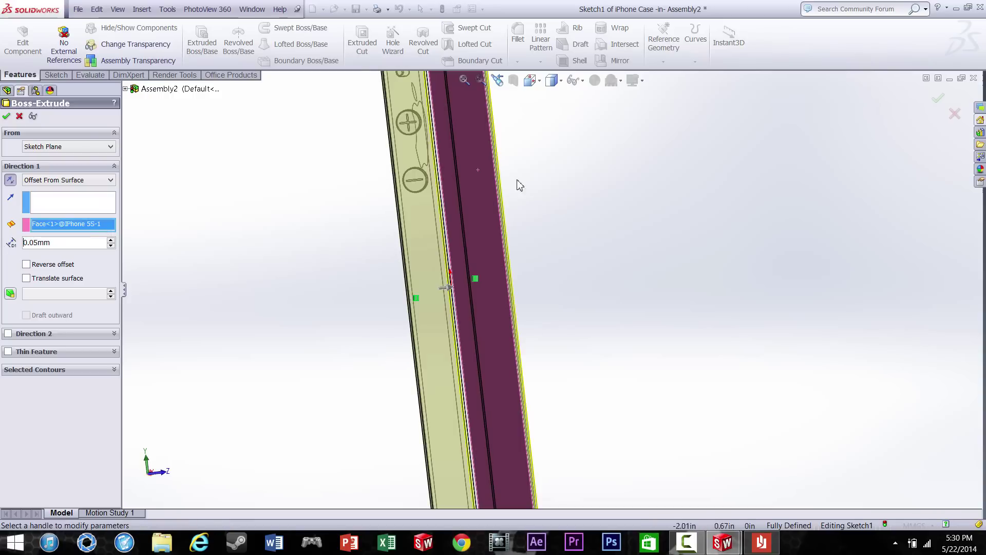
{"action": "left_click", "coordinate": [531, 80]}
{"action": "left_click", "coordinate": [566, 132]}
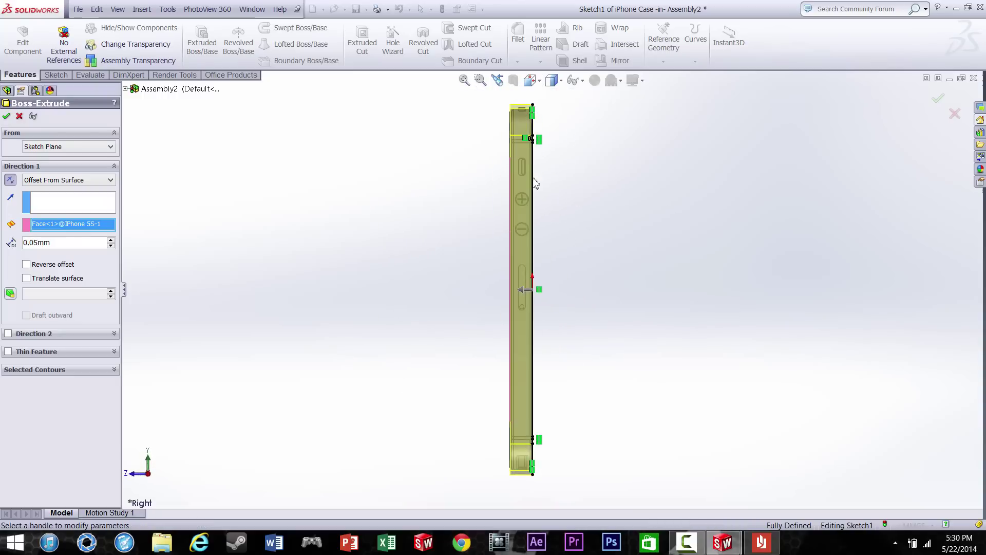
{"action": "scroll", "coordinate": [520, 146], "scroll_direction": "down", "scroll_amount": 4}
{"action": "scroll", "coordinate": [516, 147], "scroll_direction": "down", "scroll_amount": 2}
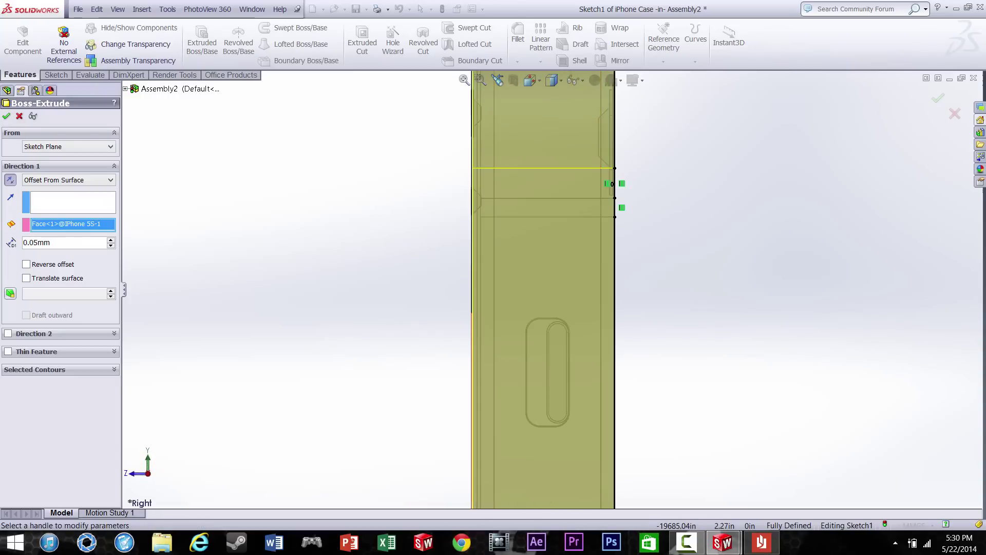
{"action": "left_click", "coordinate": [6, 117]}
Start a new sketch on the back rim face of the extruded case walls.
{"action": "middle_click_drag", "start_coordinate": [282, 178], "coordinate": [530, 96]}
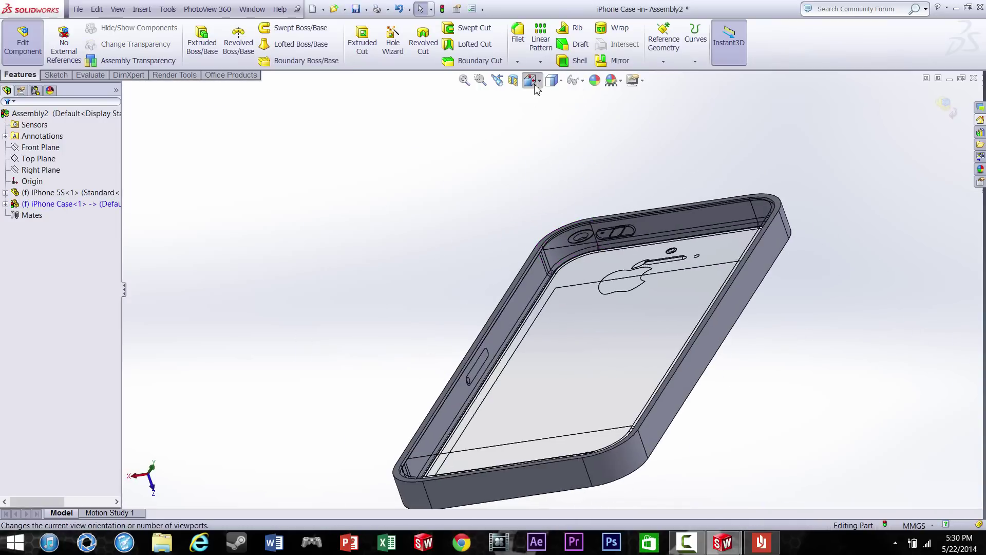
{"action": "left_click", "coordinate": [534, 85]}
{"action": "left_click", "coordinate": [681, 271]}
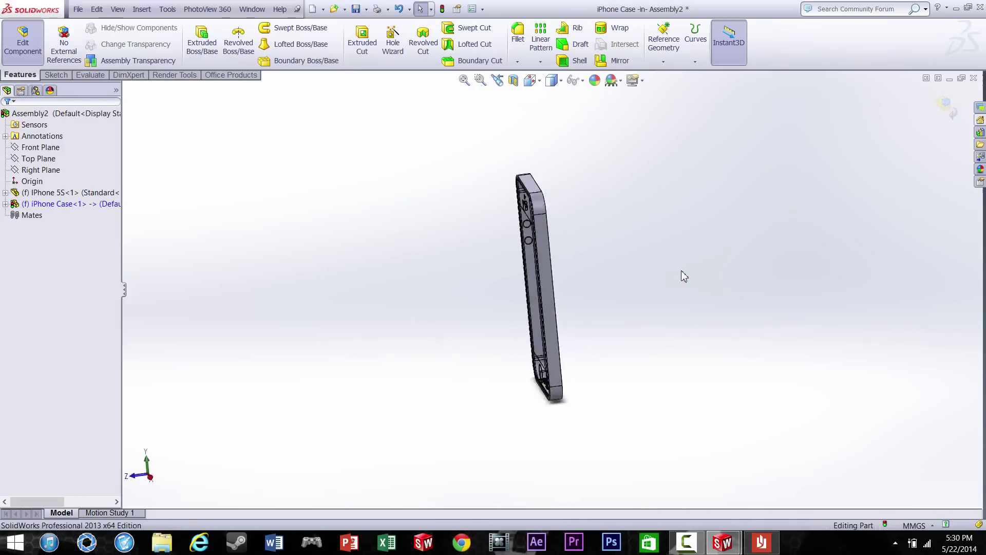
{"action": "left_click", "coordinate": [61, 75]}
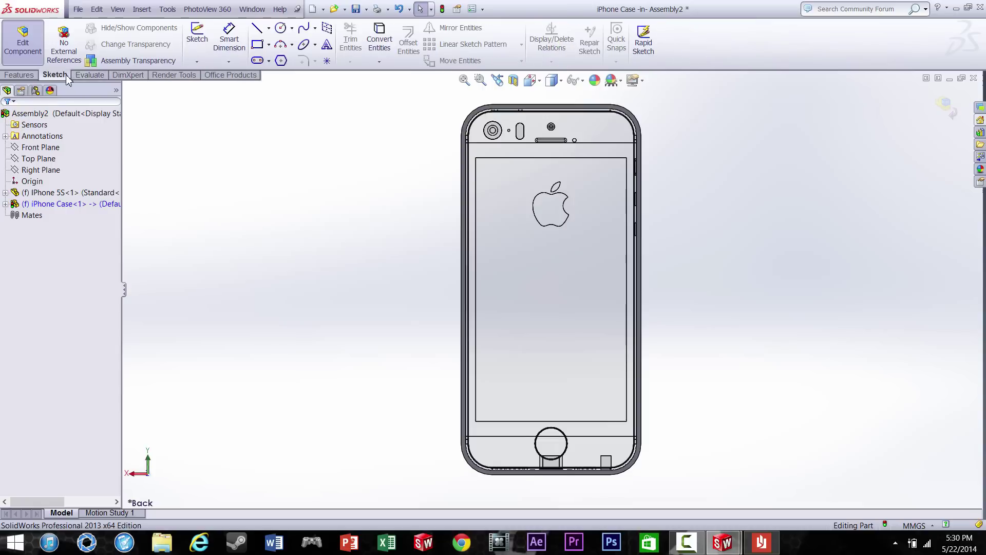
{"action": "left_click", "coordinate": [198, 36]}
{"action": "scroll", "coordinate": [513, 125], "scroll_direction": "up", "scroll_amount": 2}
{"action": "scroll", "coordinate": [514, 124], "scroll_direction": "up", "scroll_amount": 3}
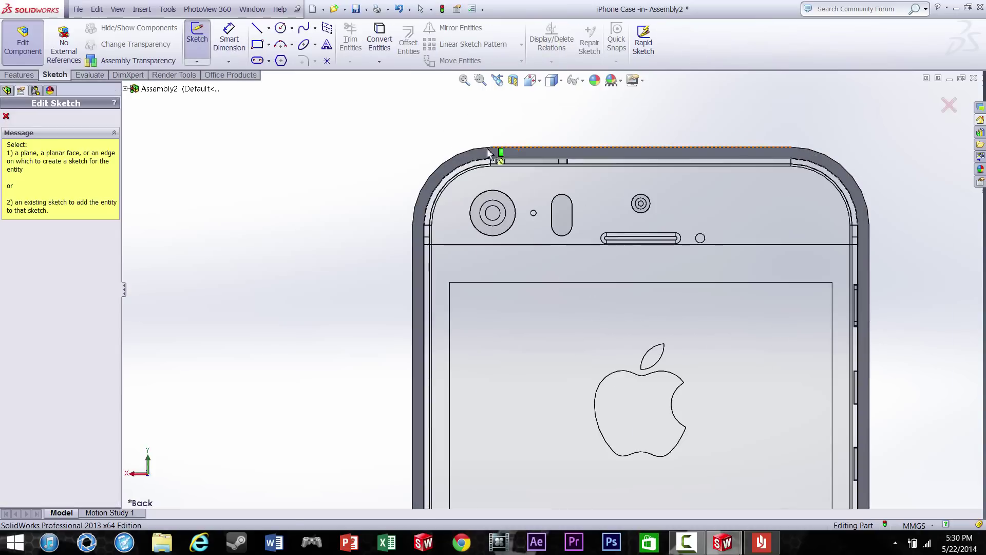
{"action": "left_click", "coordinate": [438, 215]}
{"action": "scroll", "coordinate": [555, 296], "scroll_direction": "down", "scroll_amount": 2}
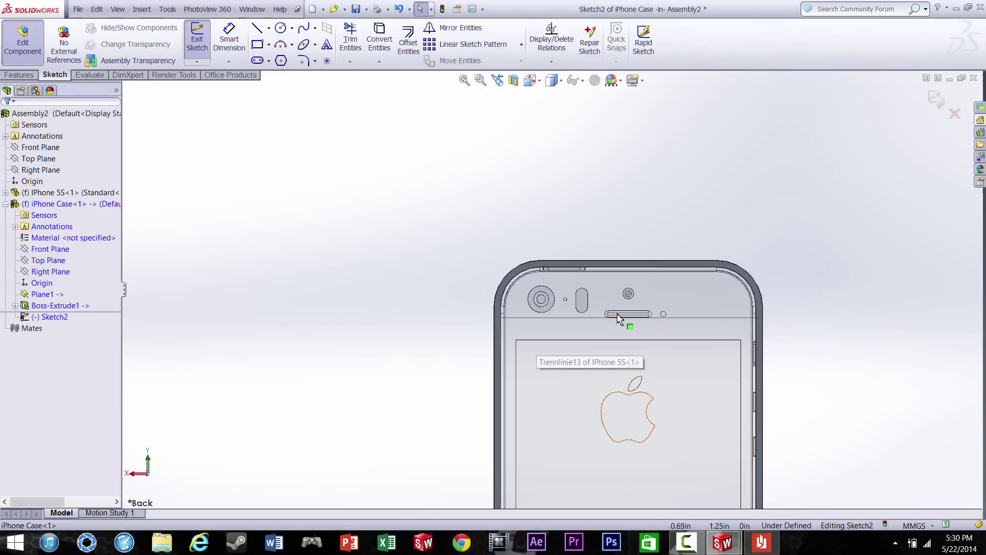
Start converting entities with chain selection on, selecting the case's outer edges along both long sides, the lower corners and the bottom.
{"action": "left_click", "coordinate": [385, 43]}
{"action": "scroll", "coordinate": [639, 385], "scroll_direction": "up", "scroll_amount": 6}
{"action": "scroll", "coordinate": [632, 392], "scroll_direction": "down", "scroll_amount": 4}
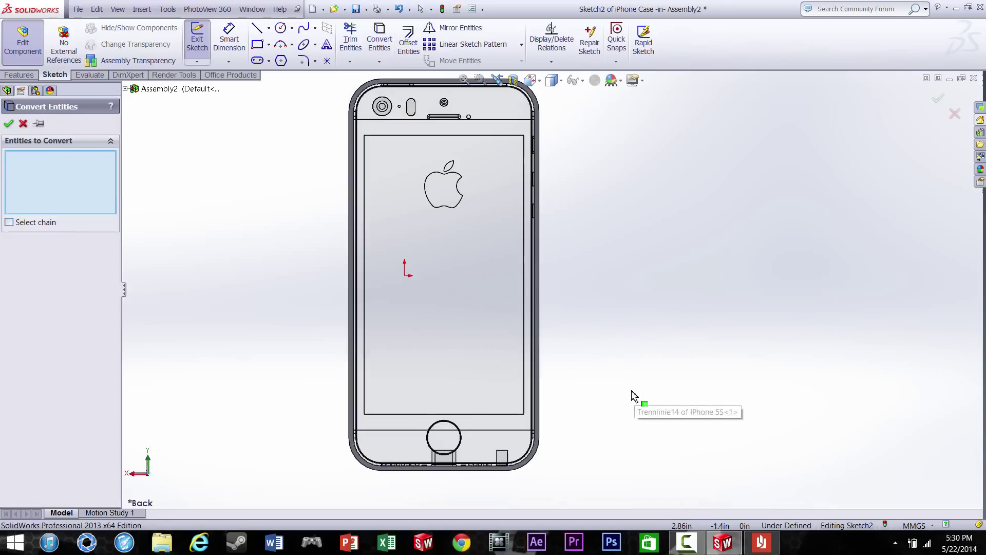
{"action": "scroll", "coordinate": [544, 290], "scroll_direction": "down", "scroll_amount": 1}
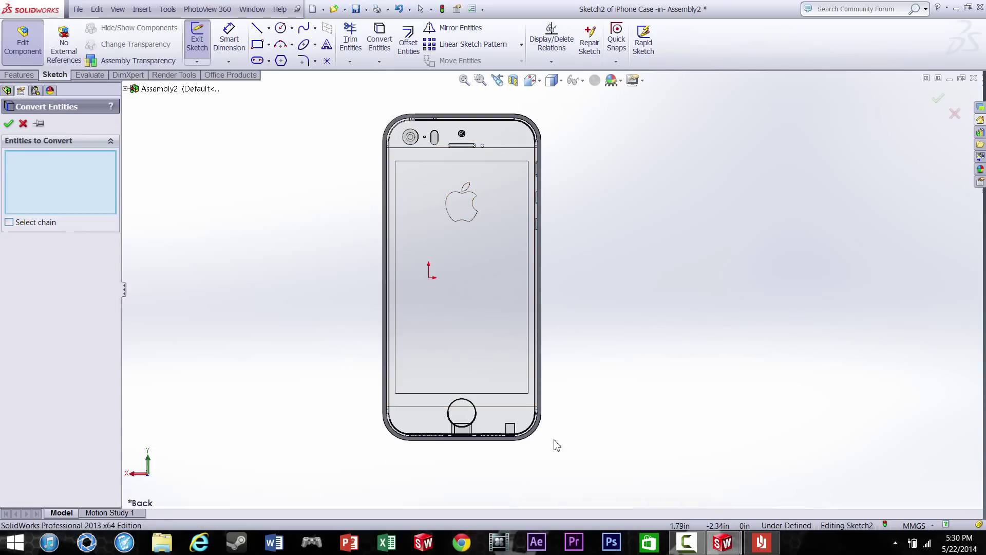
{"action": "left_click", "coordinate": [544, 416]}
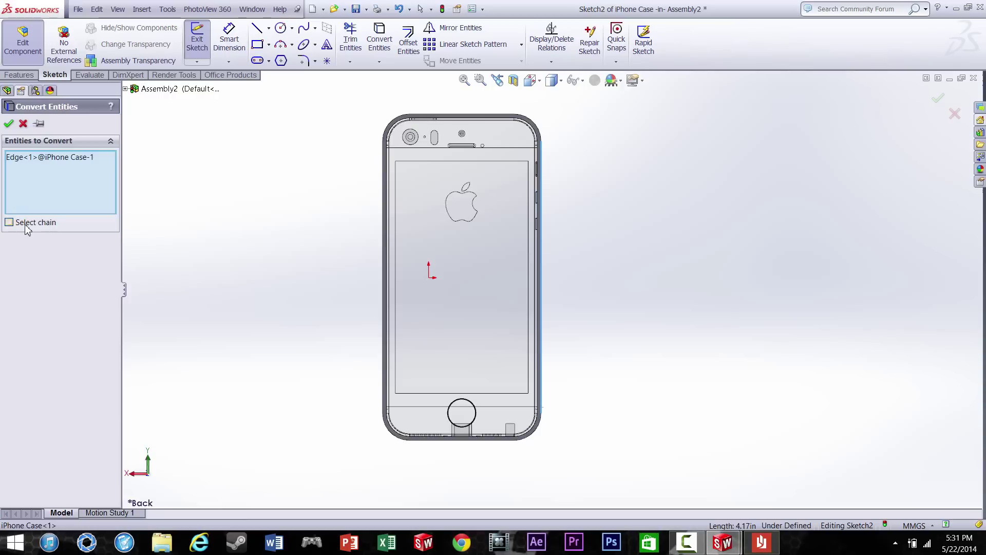
{"action": "left_click", "coordinate": [537, 434]}
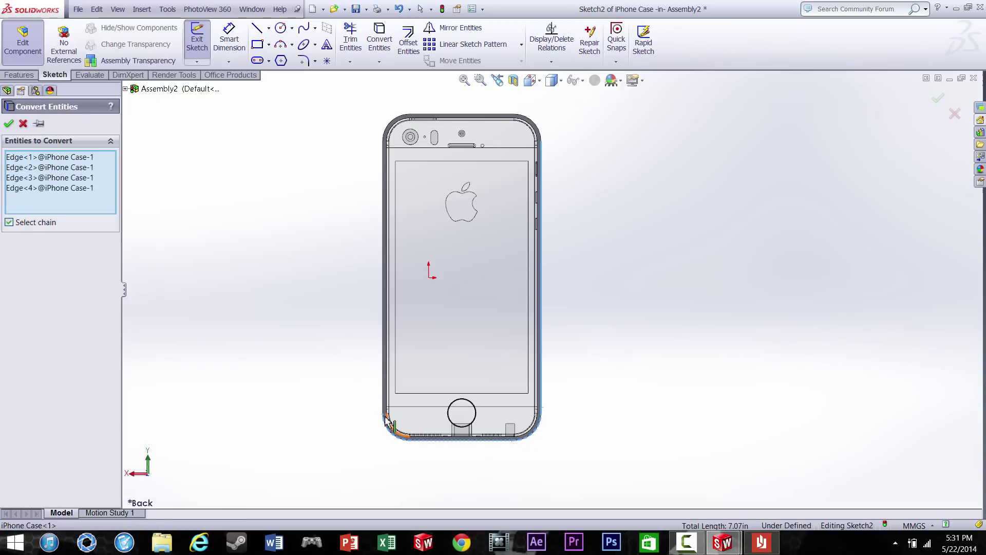
{"action": "left_click", "coordinate": [383, 370]}
Add the upper corners and top outer edge to the selection and convert the complete outer case outline into the sketch.
{"action": "scroll", "coordinate": [425, 171], "scroll_direction": "up", "scroll_amount": 3}
{"action": "scroll", "coordinate": [557, 278], "scroll_direction": "down", "scroll_amount": 6}
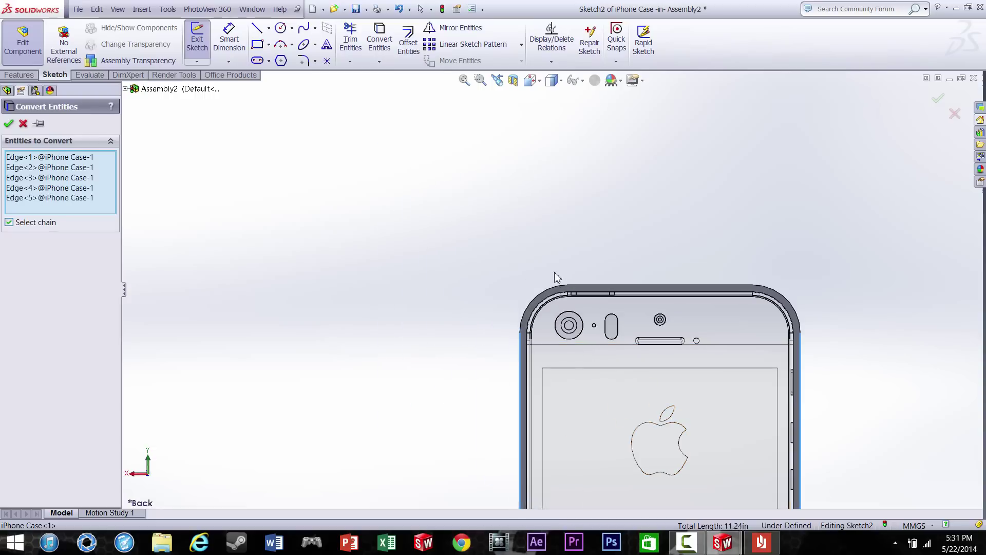
{"action": "left_click", "coordinate": [545, 298]}
{"action": "left_click", "coordinate": [576, 286]}
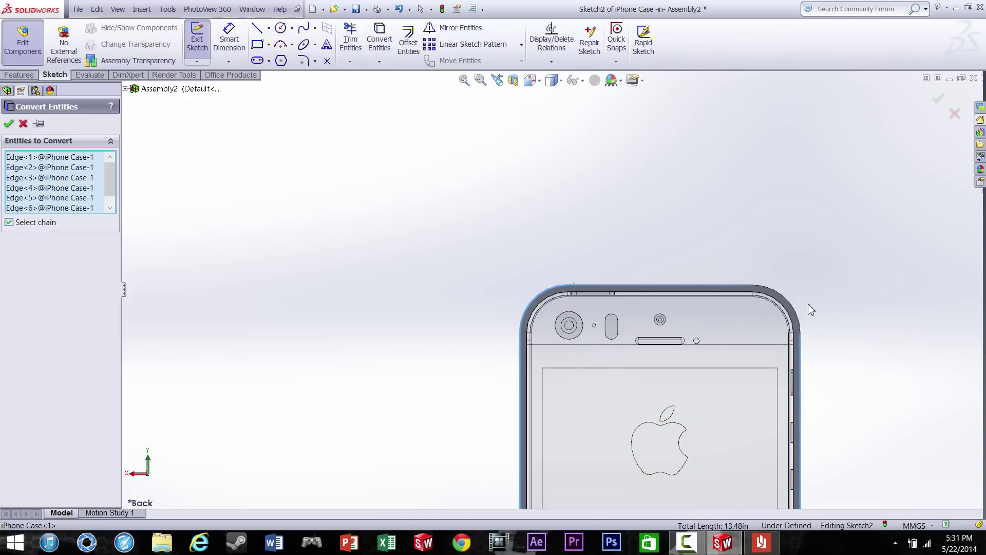
{"action": "left_click", "coordinate": [8, 123]}
{"action": "scroll", "coordinate": [755, 383], "scroll_direction": "up", "scroll_amount": 4}
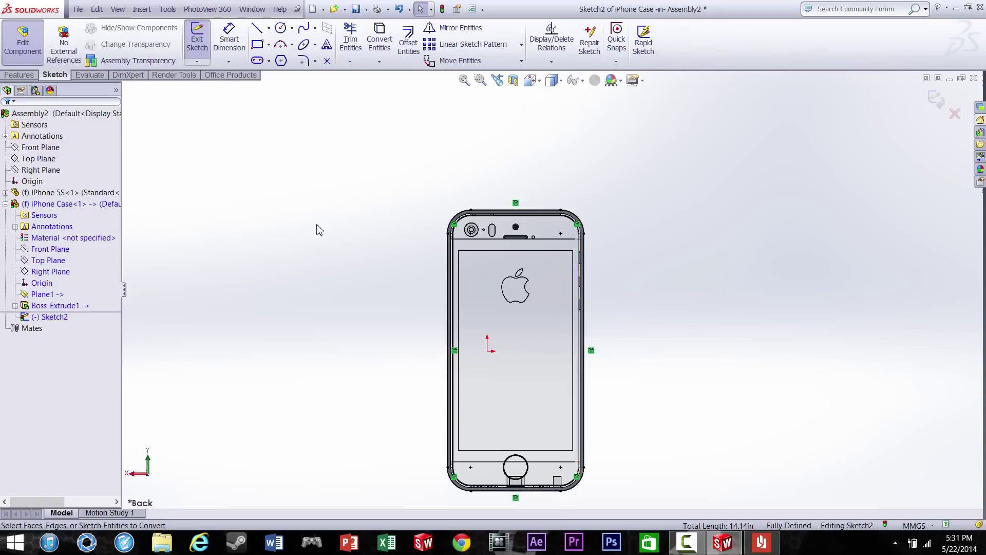
Extrude the converted outline 1.5 mm away from the phone, merged with the walls, to form the case's back plate.
{"action": "left_click", "coordinate": [19, 74]}
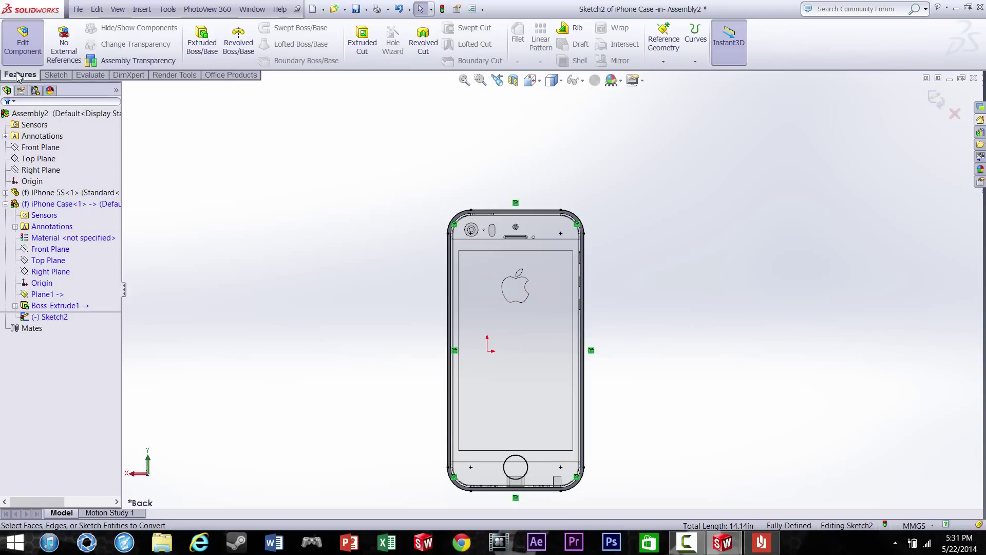
{"action": "left_click", "coordinate": [202, 44]}
{"action": "middle_click_drag", "start_coordinate": [343, 248], "coordinate": [209, 250]}
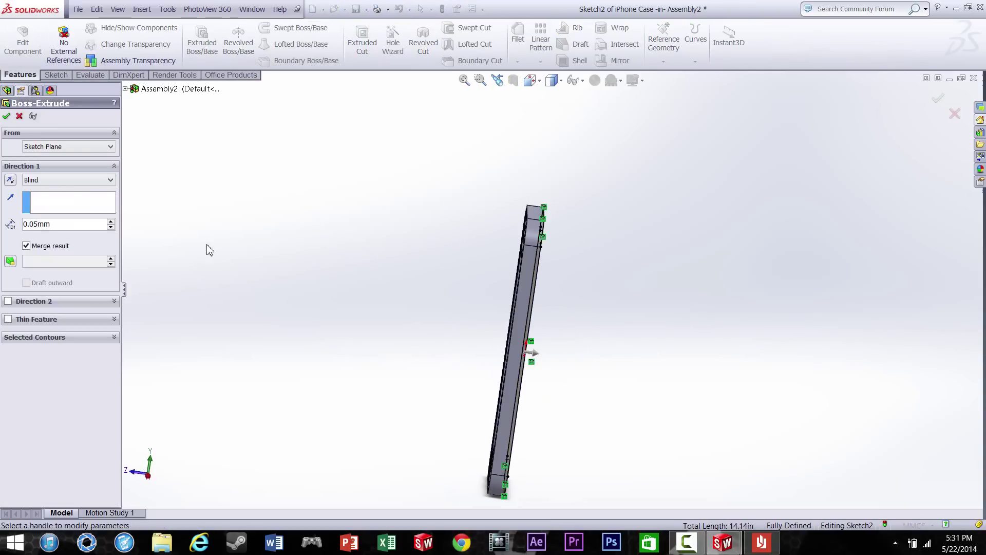
{"action": "double_click", "coordinate": [68, 224]}
{"action": "type", "text": "1.5"}
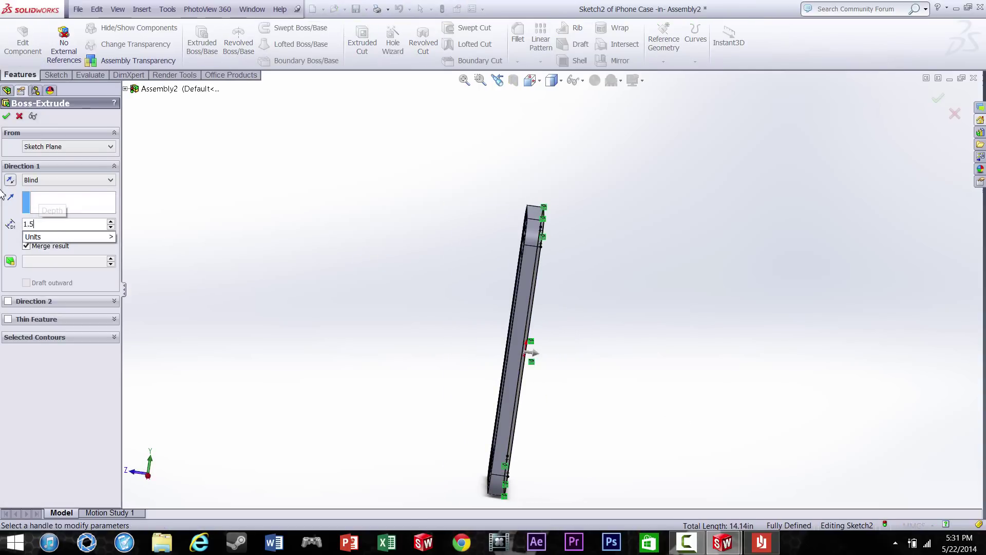
{"action": "key", "text": "Return"}
{"action": "left_click", "coordinate": [530, 80]}
{"action": "left_click", "coordinate": [548, 137]}
{"action": "left_click", "coordinate": [530, 80]}
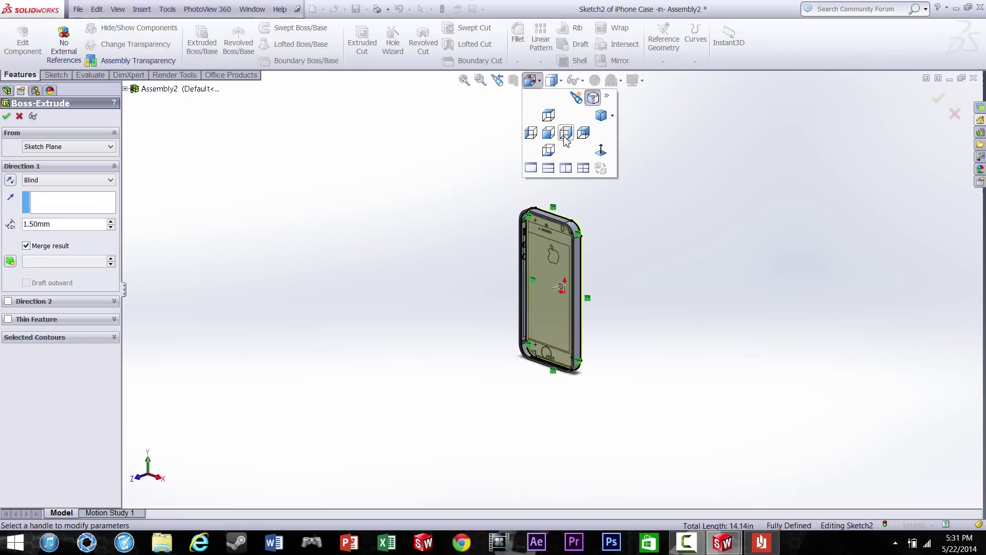
{"action": "left_click", "coordinate": [567, 152]}
{"action": "scroll", "coordinate": [529, 206], "scroll_direction": "down", "scroll_amount": 3}
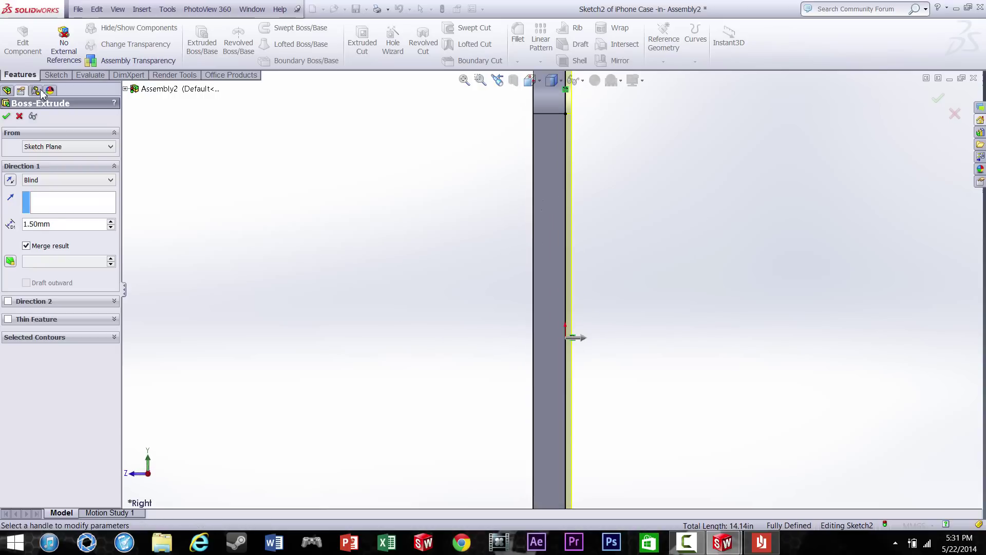
{"action": "left_click", "coordinate": [7, 117]}
Examine the closed back of the case from several angles, ending in the straight back view.
{"action": "mouse_move", "coordinate": [705, 224]}
{"action": "middle_mouse_down"}
{"action": "mouse_move", "coordinate": [649, 301]}
{"action": "mouse_move", "coordinate": [740, 356]}
{"action": "mouse_move", "coordinate": [857, 213]}
{"action": "middle_mouse_up"}
{"action": "left_click", "coordinate": [552, 82]}
{"action": "left_click", "coordinate": [506, 221]}
{"action": "scroll", "coordinate": [610, 225], "scroll_direction": "up", "scroll_amount": 4}
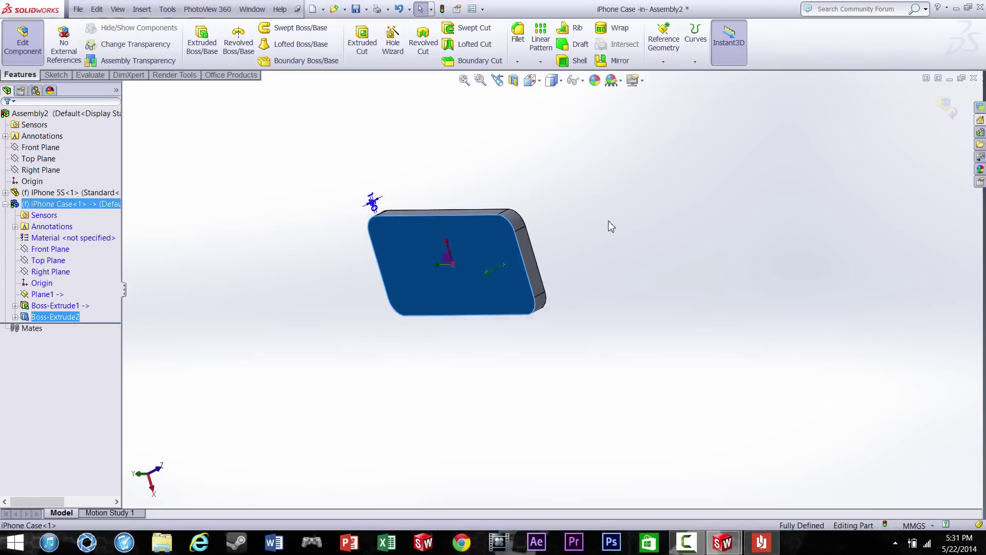
{"action": "scroll", "coordinate": [610, 225], "scroll_direction": "down", "scroll_amount": 1}
{"action": "left_click", "coordinate": [610, 225]}
{"action": "left_click", "coordinate": [551, 85]}
{"action": "left_click", "coordinate": [530, 80]}
{"action": "left_click", "coordinate": [692, 245]}
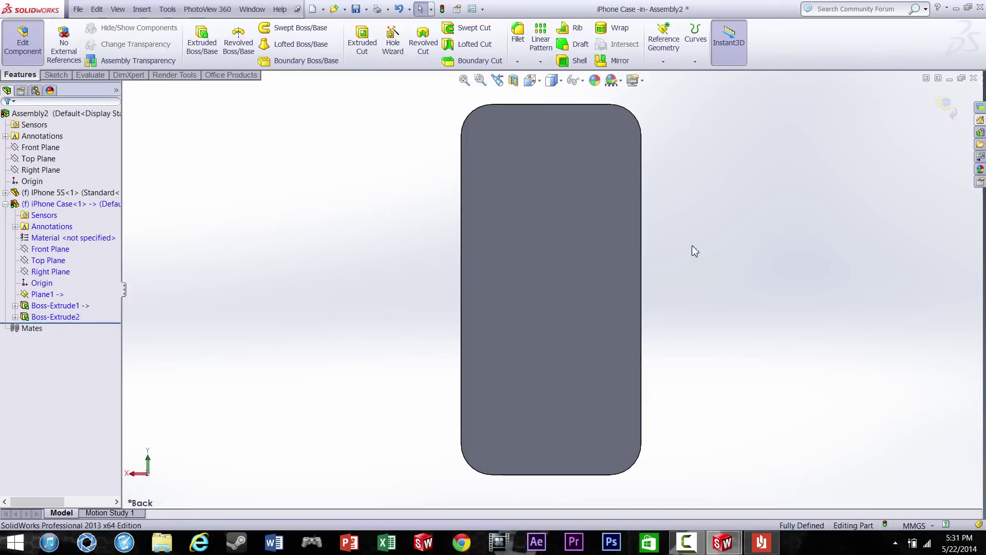
Switch the display to hidden lines visible and start a sketch on the back face of the case.
{"action": "left_click", "coordinate": [549, 80]}
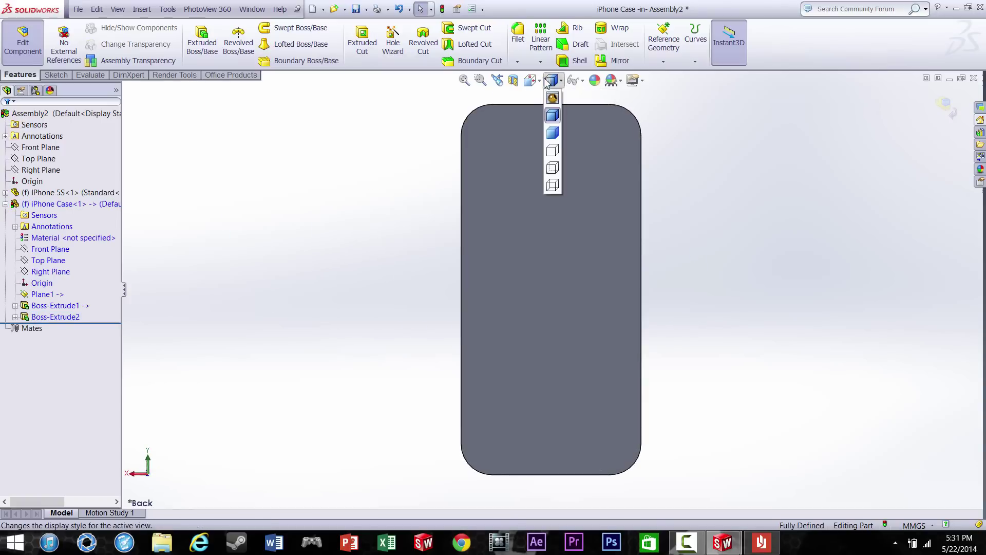
{"action": "left_click", "coordinate": [554, 165]}
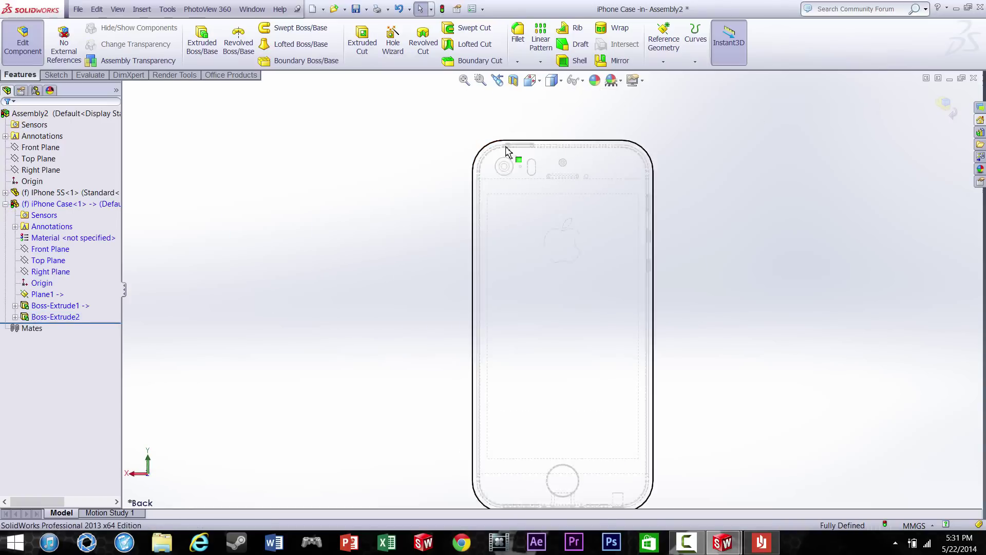
{"action": "scroll", "coordinate": [506, 150], "scroll_direction": "down", "scroll_amount": 5}
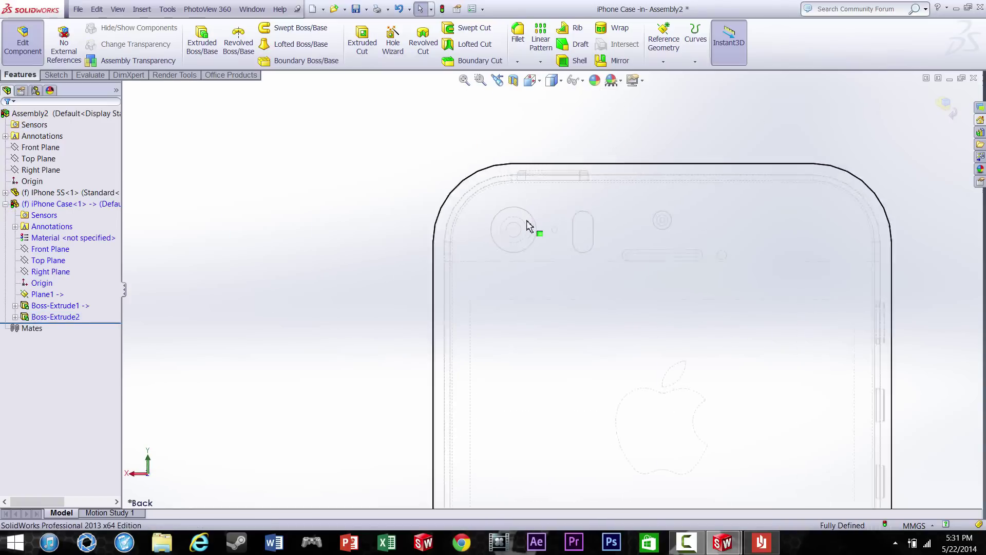
{"action": "left_click", "coordinate": [56, 75]}
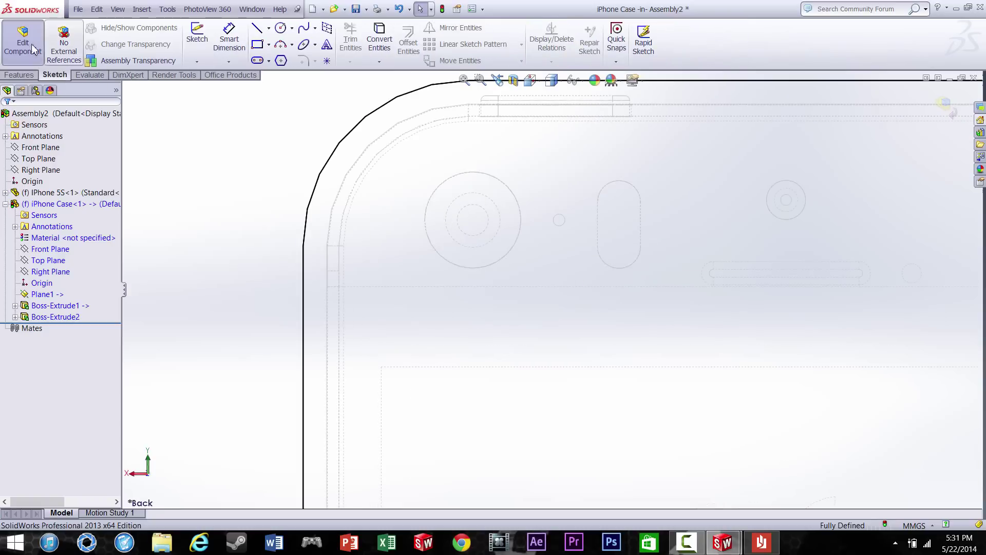
{"action": "left_click", "coordinate": [203, 46]}
{"action": "left_click", "coordinate": [391, 286]}
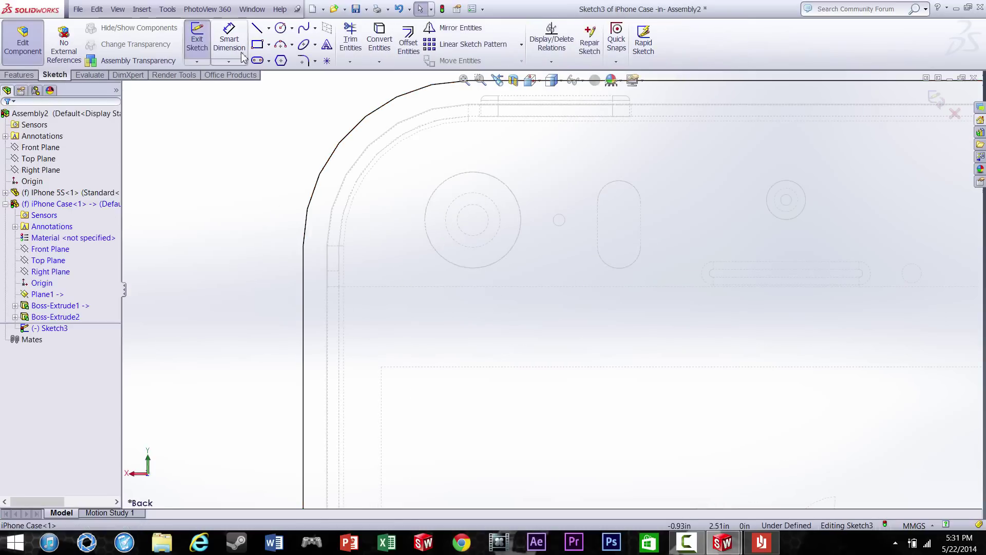
Sketch a circle of about 0.18 in radius around the phone's camera, concentric with the lens.
{"action": "left_click", "coordinate": [280, 30]}
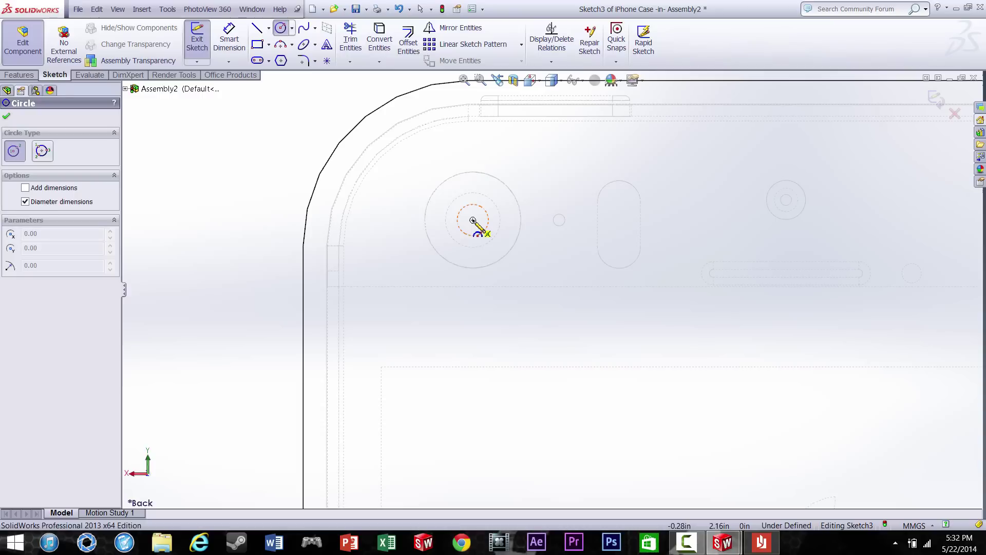
{"action": "left_click", "coordinate": [473, 221]}
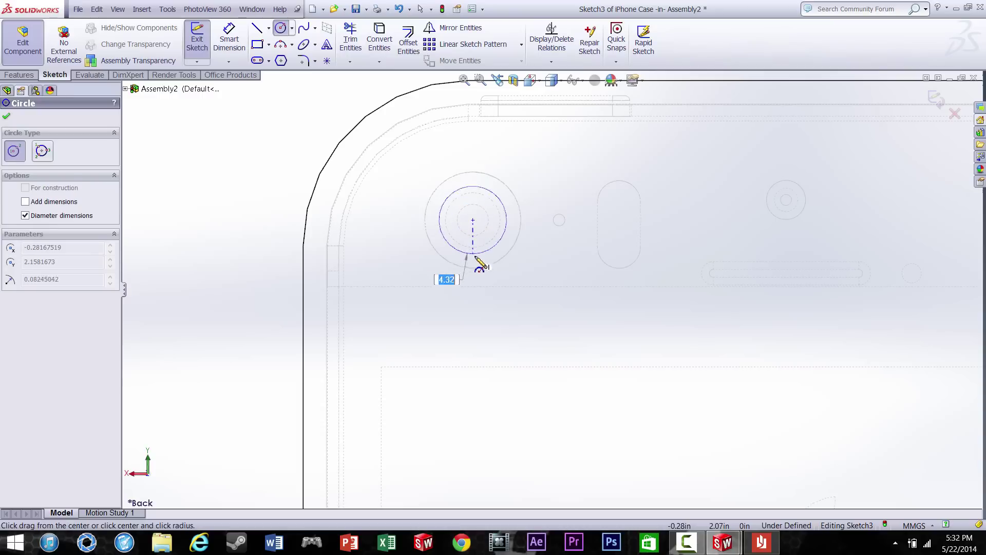
{"action": "left_click", "coordinate": [473, 290]}
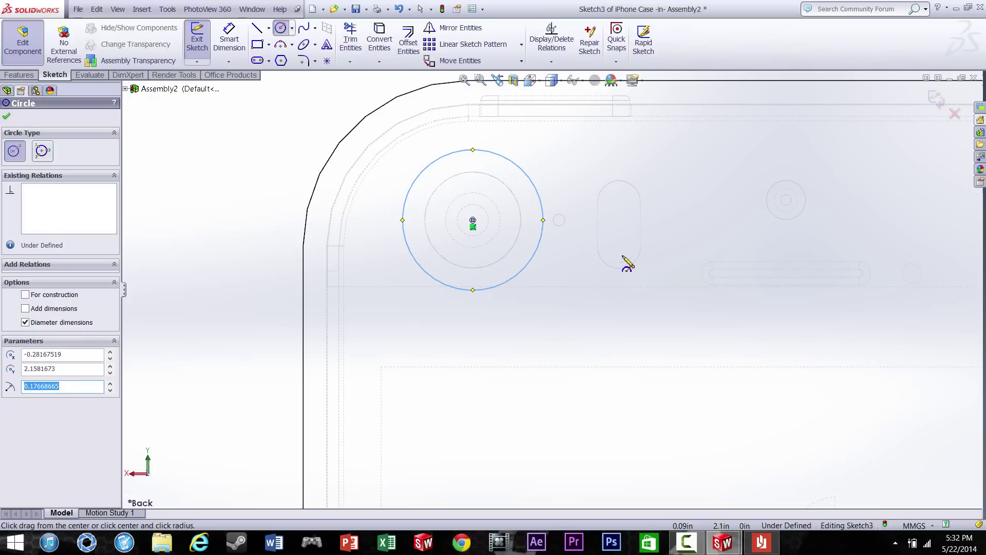
Sketch a vertical and a horizontal construction line spanning the flash slot and crossing at its centre.
{"action": "left_click", "coordinate": [269, 28]}
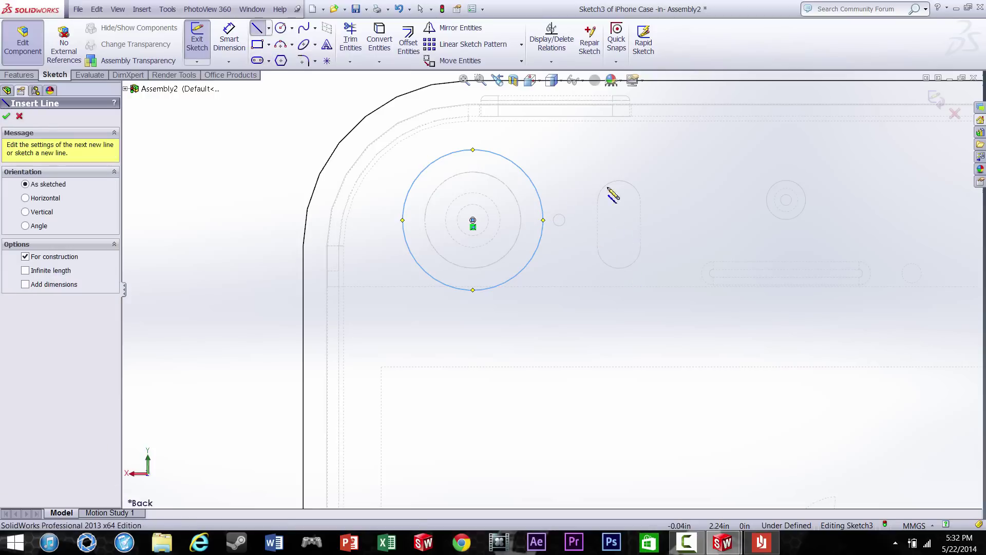
{"action": "left_click_drag", "start_coordinate": [619, 180], "coordinate": [619, 268]}
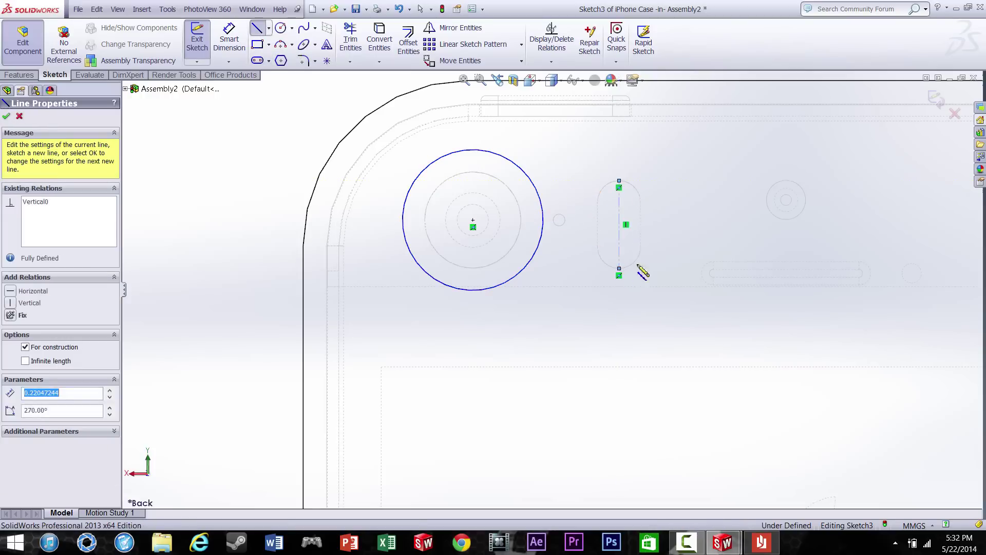
{"action": "key", "text": "Escape"}
{"action": "left_click", "coordinate": [257, 28]}
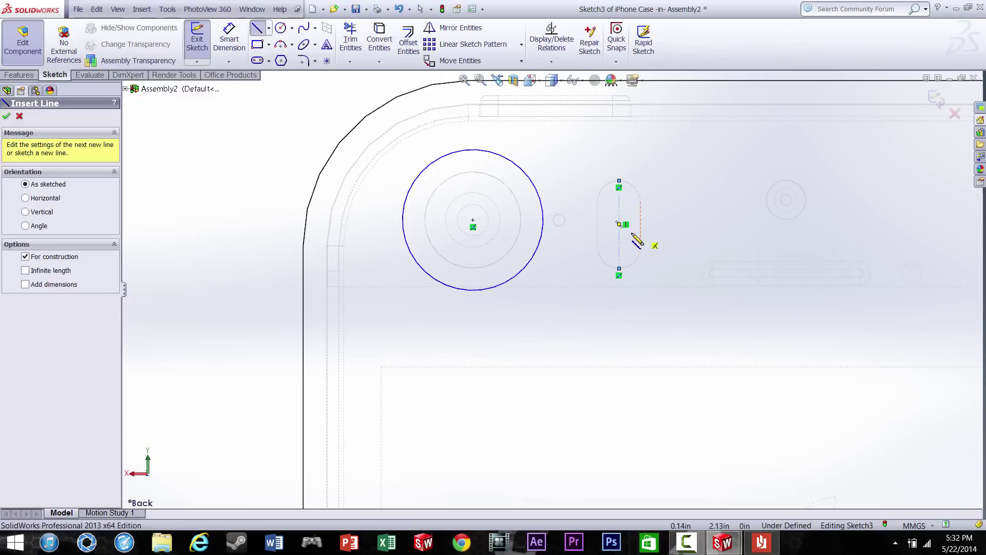
{"action": "left_click", "coordinate": [597, 224]}
{"action": "left_click", "coordinate": [641, 224]}
{"action": "right_click", "coordinate": [641, 224]}
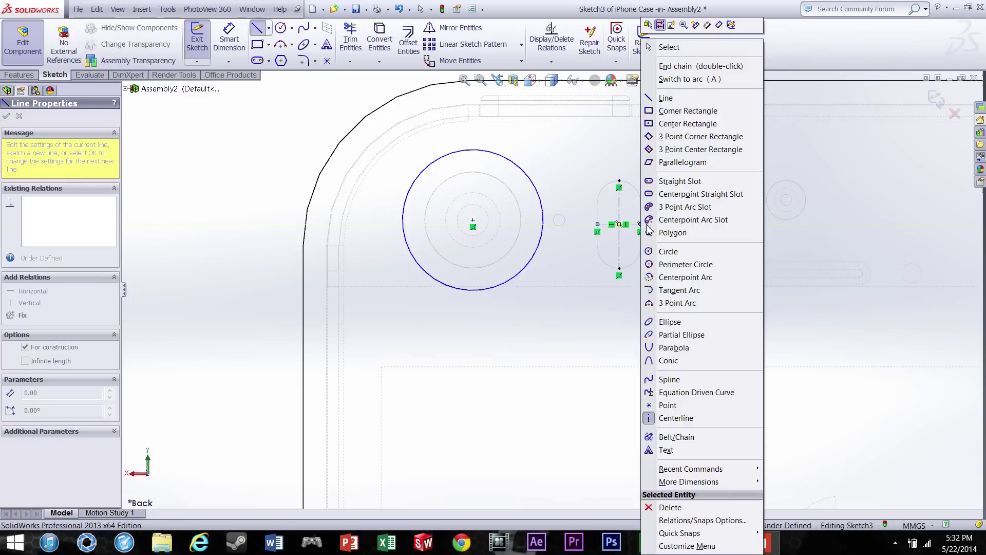
{"action": "left_click", "coordinate": [621, 204]}
{"action": "key", "text": "Escape"}
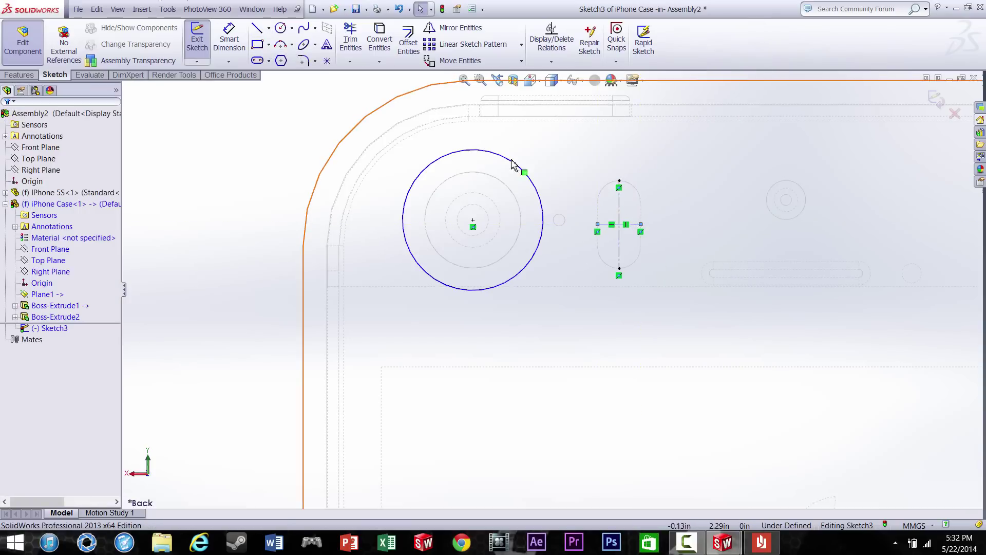
Sketch a circle about 7.9 mm in diameter around the flash slot, centred where the construction lines cross.
{"action": "left_click", "coordinate": [281, 28]}
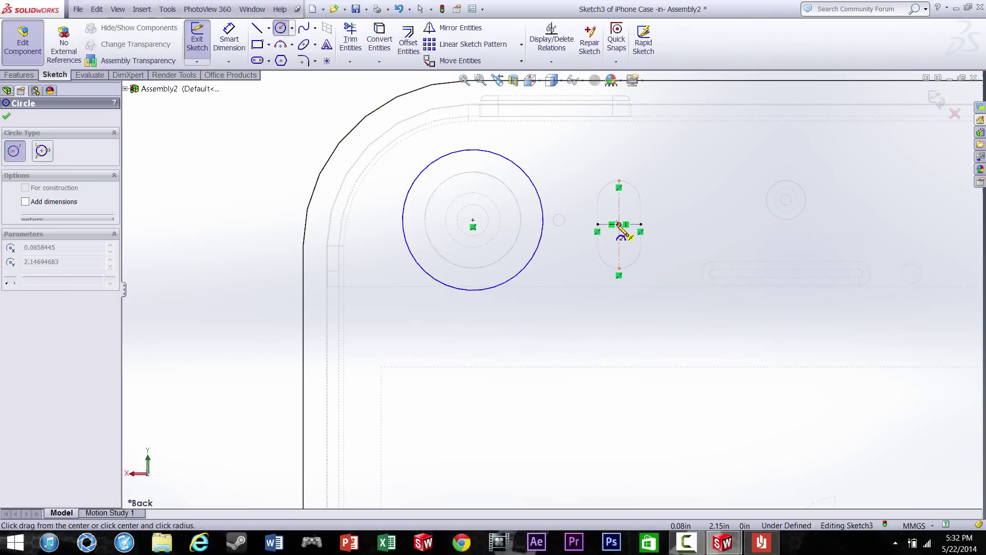
{"action": "left_click", "coordinate": [619, 224]}
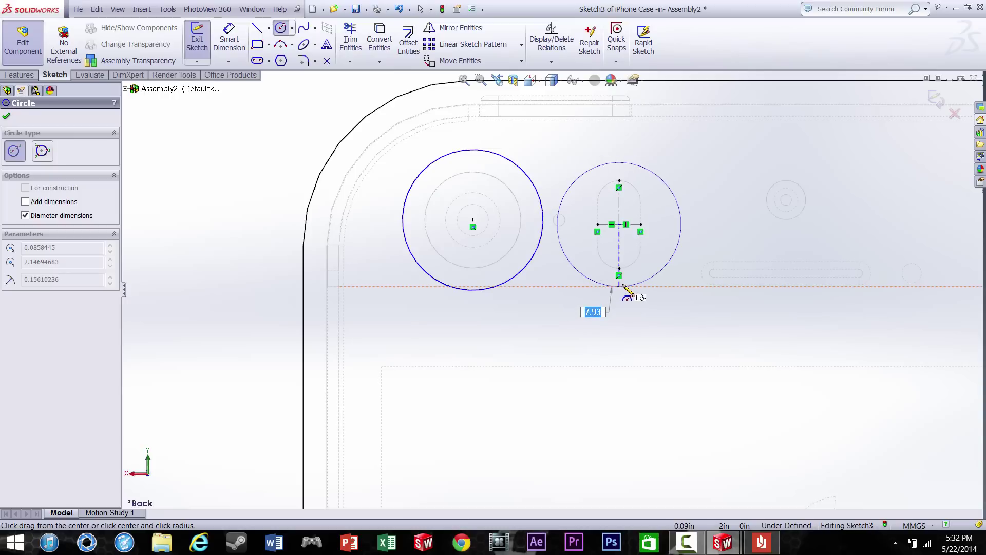
{"action": "left_click", "coordinate": [623, 289]}
{"action": "key", "text": "Escape"}
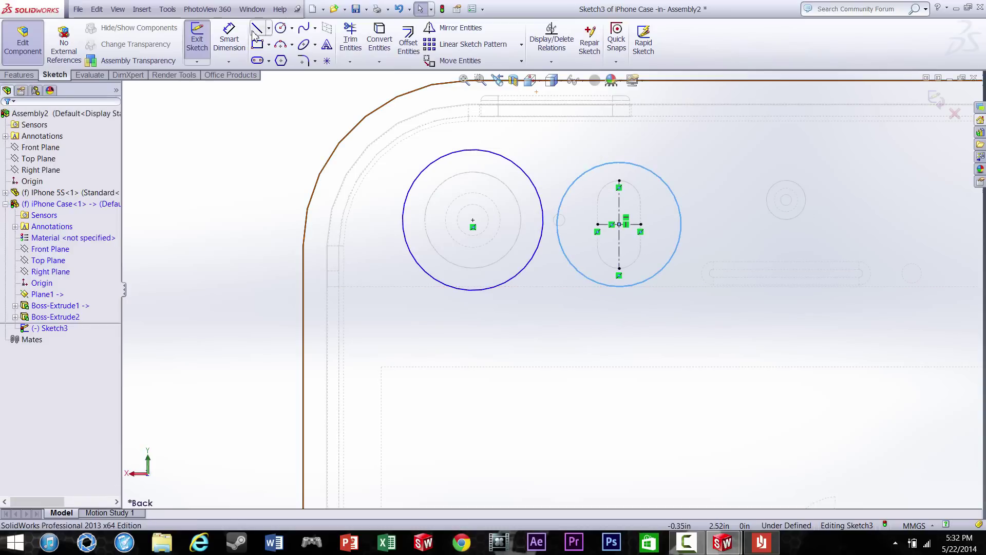
Draw a line joining the upper parts of the camera circle and the flash circle.
{"action": "left_click", "coordinate": [258, 29]}
{"action": "left_click", "coordinate": [513, 163]}
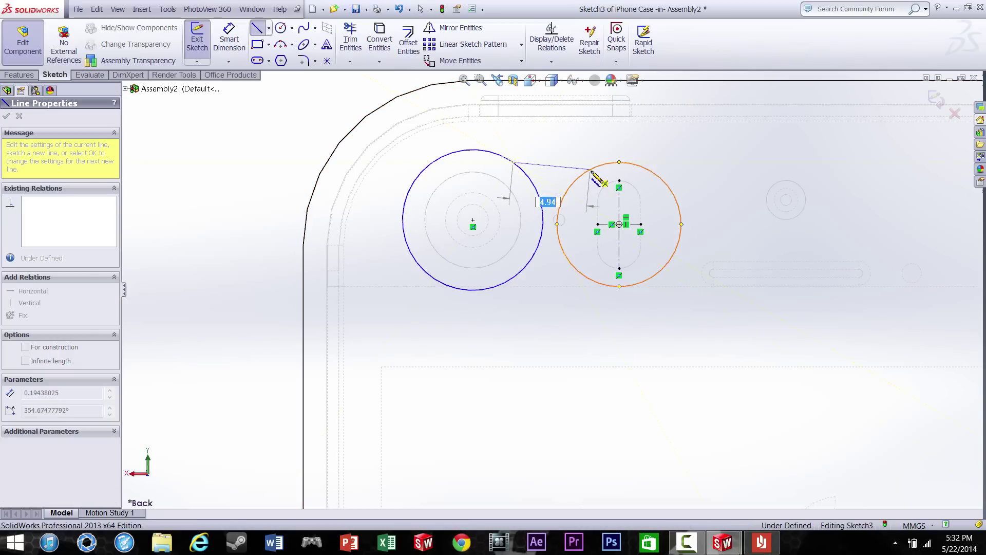
{"action": "left_click", "coordinate": [589, 168]}
{"action": "key", "text": "Escape"}
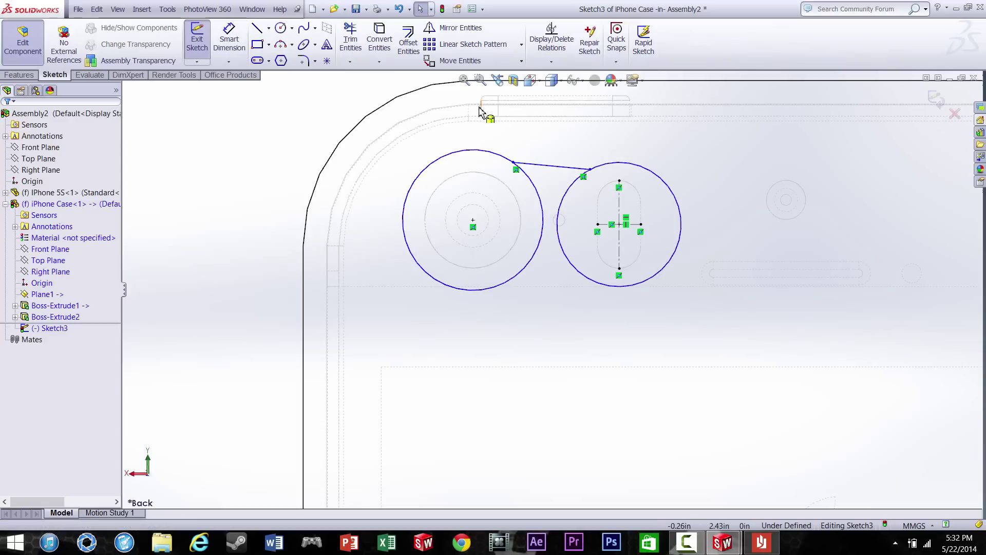
Make the upper connecting line tangent to both the camera circle and the flash circle.
{"action": "left_click", "coordinate": [543, 166]}
{"action": "left_click", "coordinate": [507, 161], "text": "ctrl"}
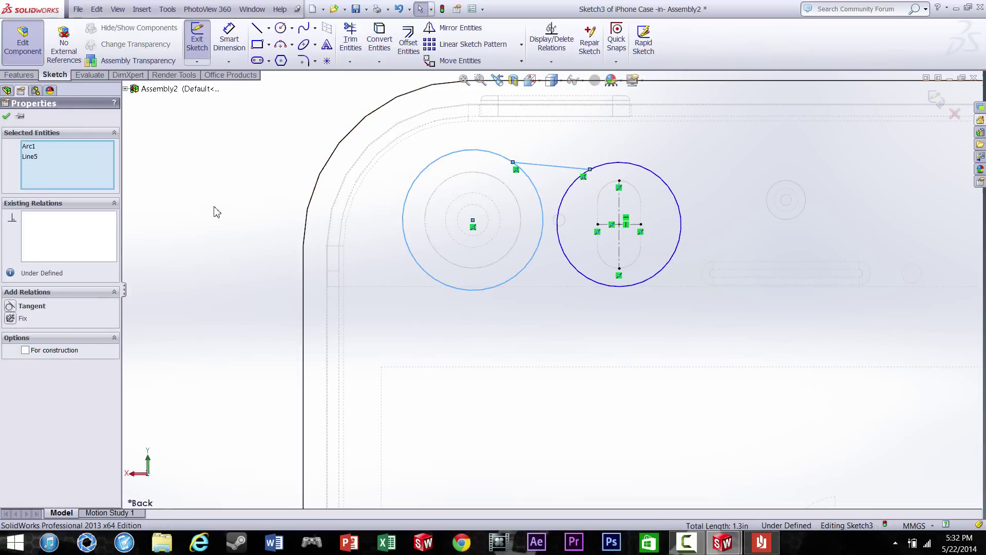
{"action": "left_click", "coordinate": [15, 309]}
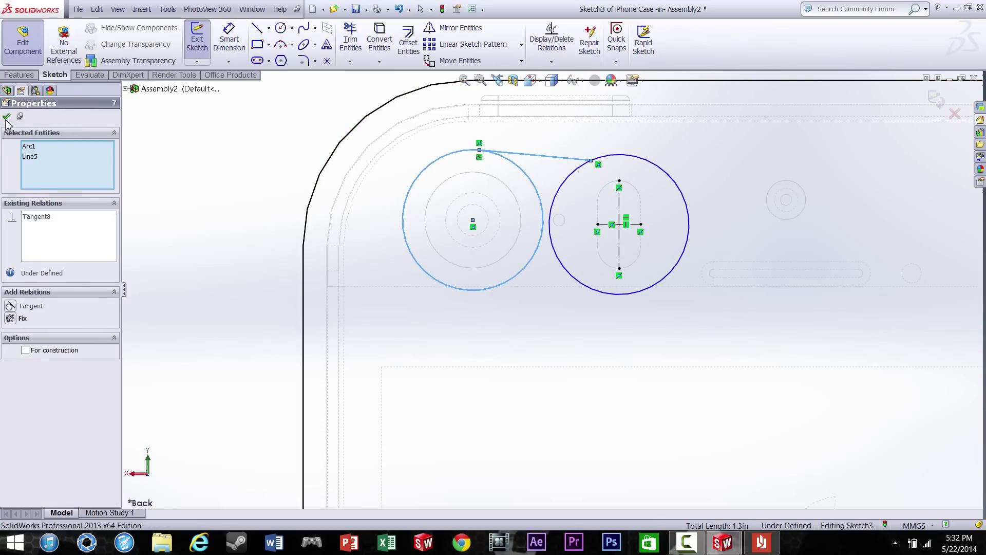
{"action": "left_click", "coordinate": [7, 118]}
{"action": "left_click", "coordinate": [573, 157]}
{"action": "left_click", "coordinate": [579, 166], "text": "ctrl"}
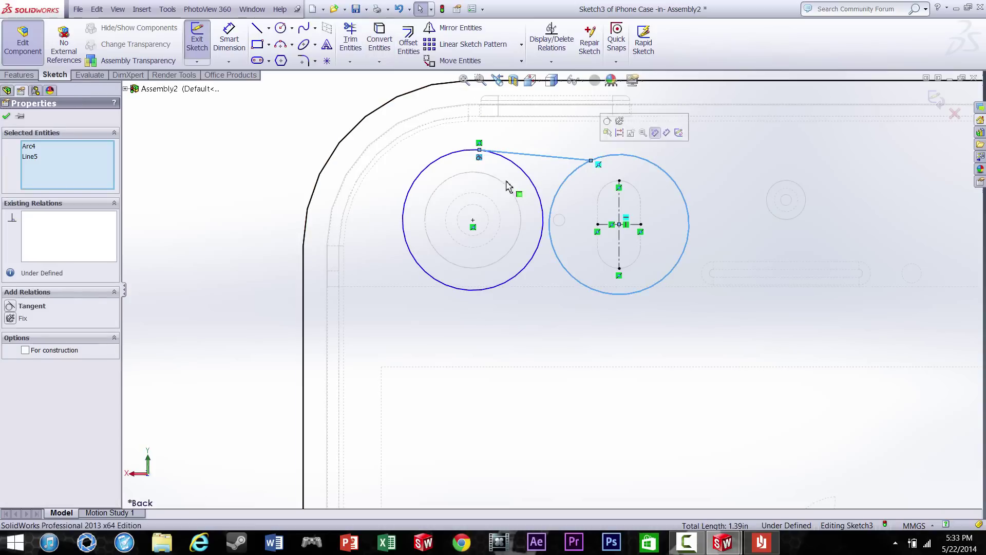
{"action": "left_click", "coordinate": [16, 307]}
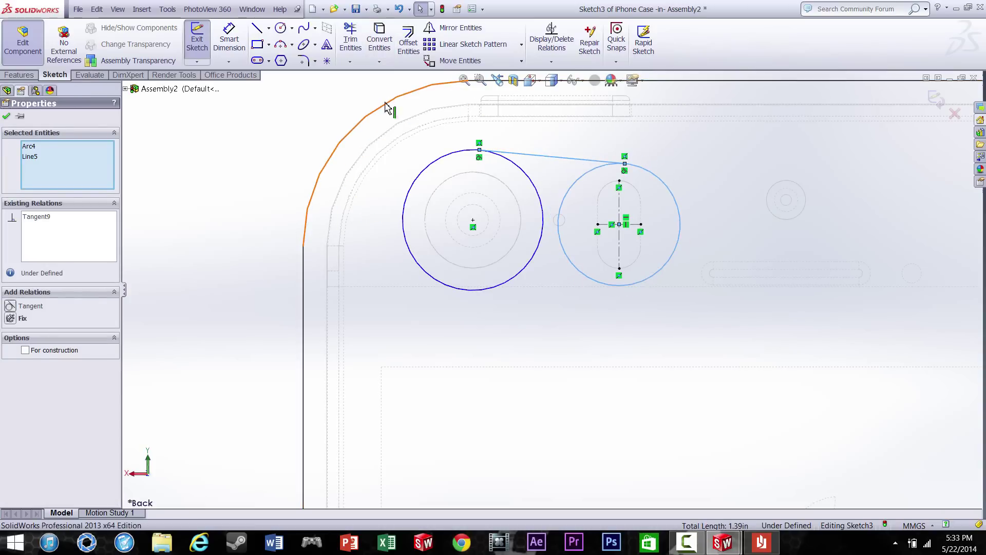
{"action": "left_click", "coordinate": [6, 117]}
Draw a lower line tangent to both circles and trim away their inner arcs to leave one closed outline.
{"action": "left_click", "coordinate": [256, 28]}
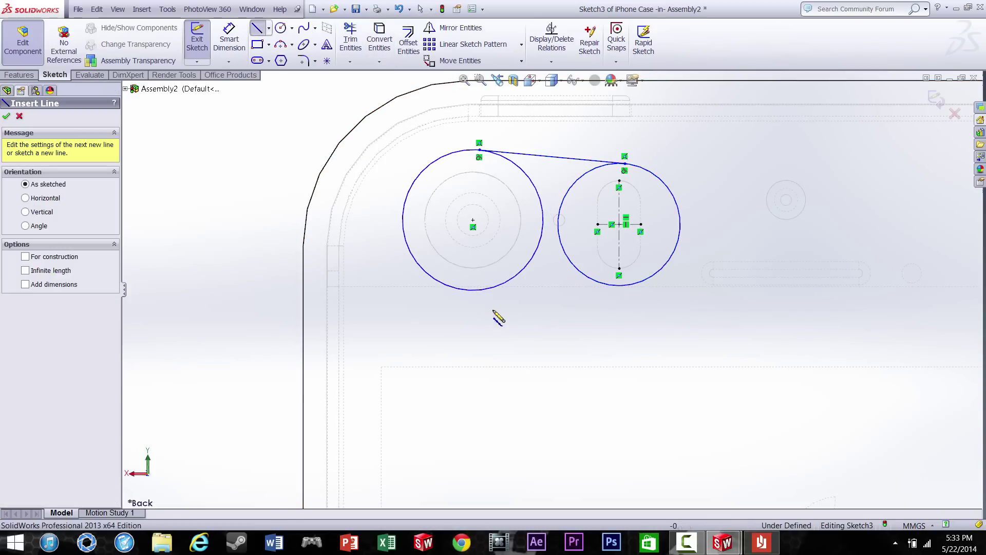
{"action": "left_click", "coordinate": [504, 287]}
{"action": "left_click", "coordinate": [623, 286]}
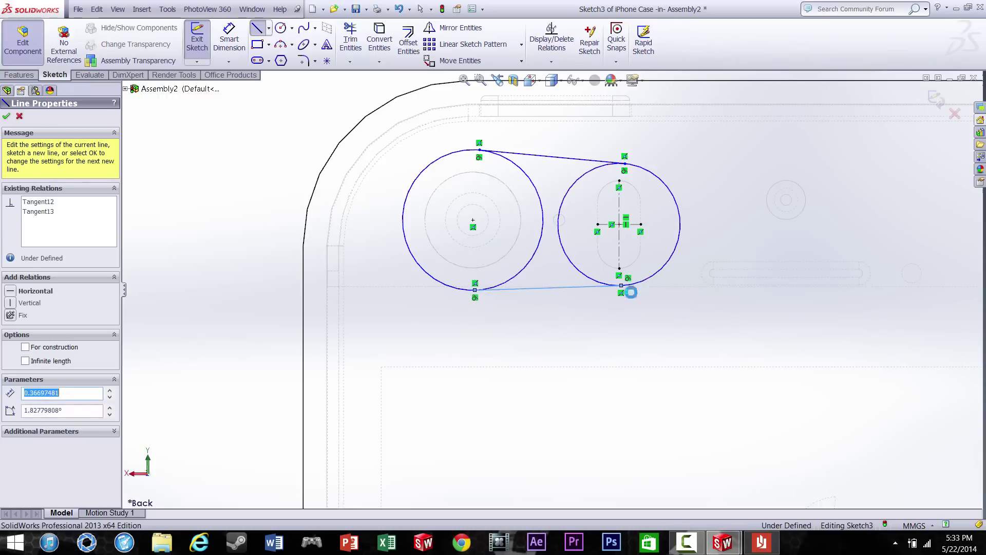
{"action": "key", "text": "Escape"}
{"action": "scroll", "coordinate": [687, 233], "scroll_direction": "down", "scroll_amount": 3}
{"action": "scroll", "coordinate": [667, 235], "scroll_direction": "up", "scroll_amount": 2}
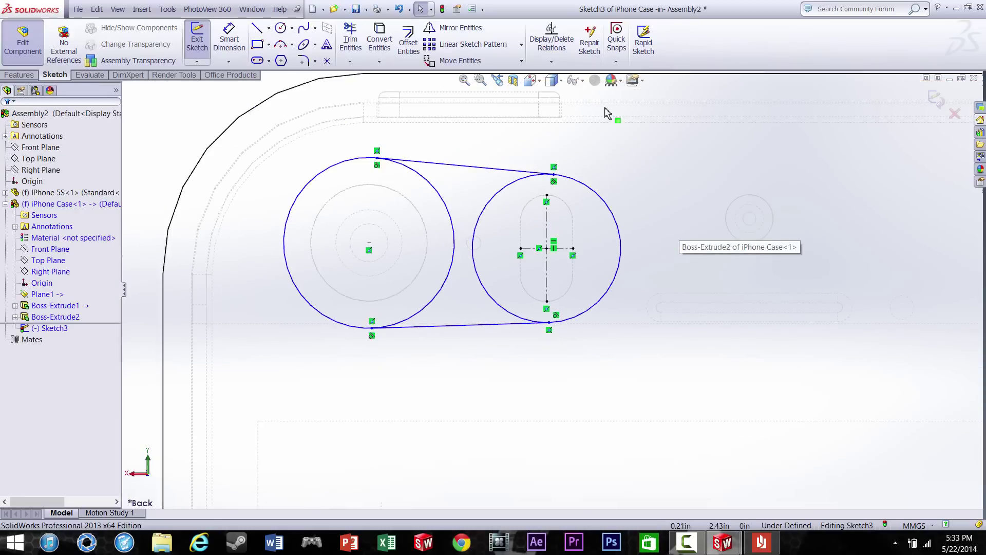
{"action": "left_click", "coordinate": [351, 41]}
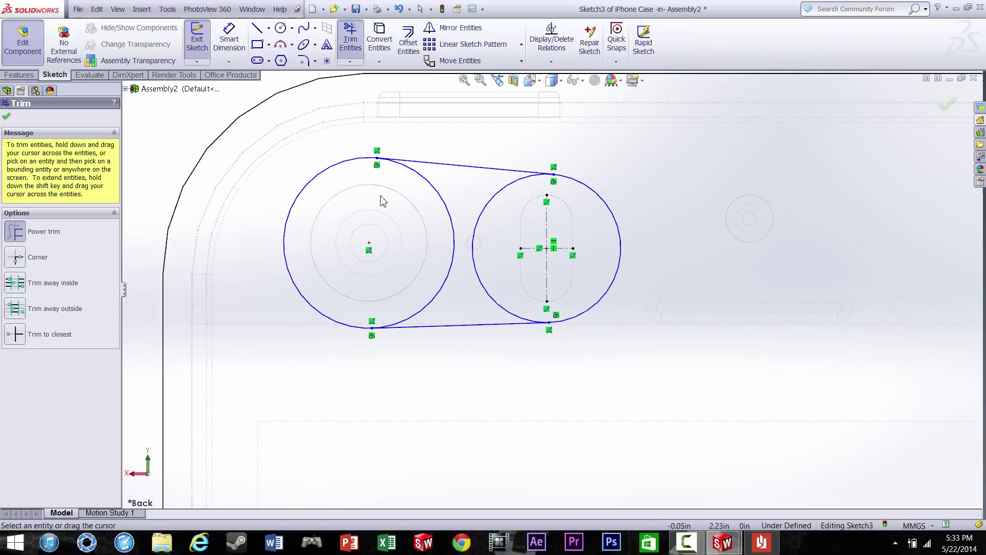
{"action": "scroll", "coordinate": [548, 303], "scroll_direction": "up", "scroll_amount": 3}
Cut the closed outline 1.5 mm blind through the back plate to form the camera and flash opening.
{"action": "left_click", "coordinate": [20, 74]}
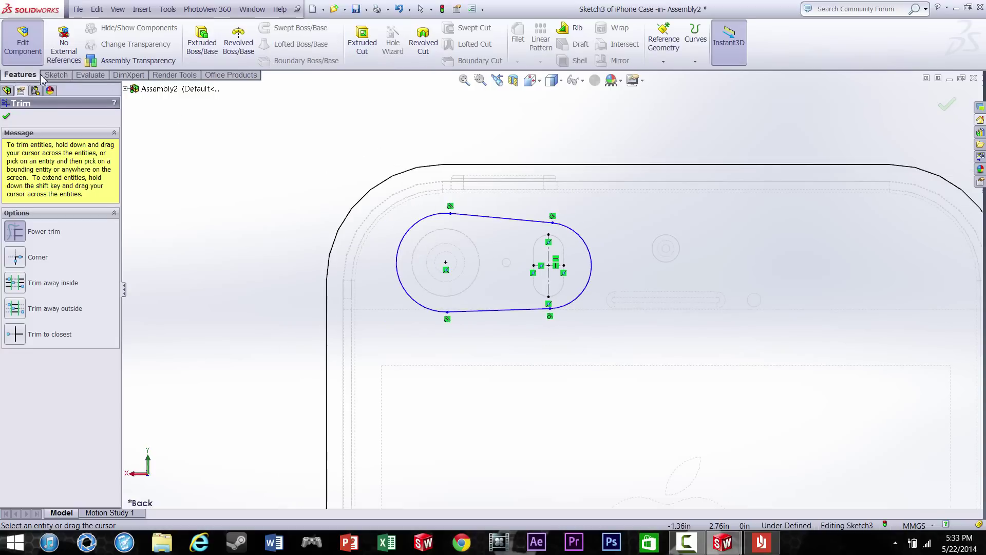
{"action": "left_click", "coordinate": [377, 41]}
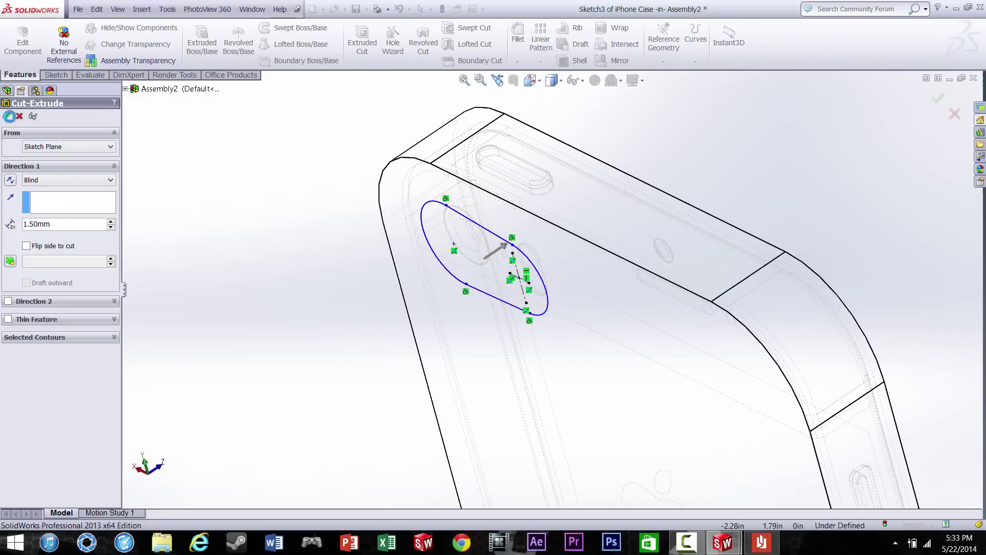
{"action": "middle_click_drag", "start_coordinate": [365, 330], "coordinate": [548, 291]}
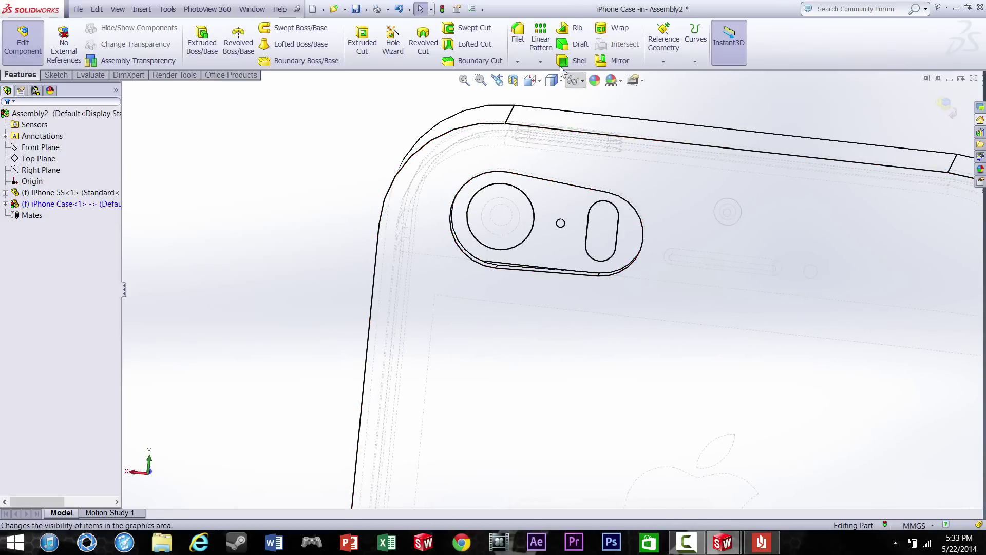
{"action": "left_click", "coordinate": [520, 64]}
{"action": "left_click", "coordinate": [537, 84]}
{"action": "left_click", "coordinate": [534, 176]}
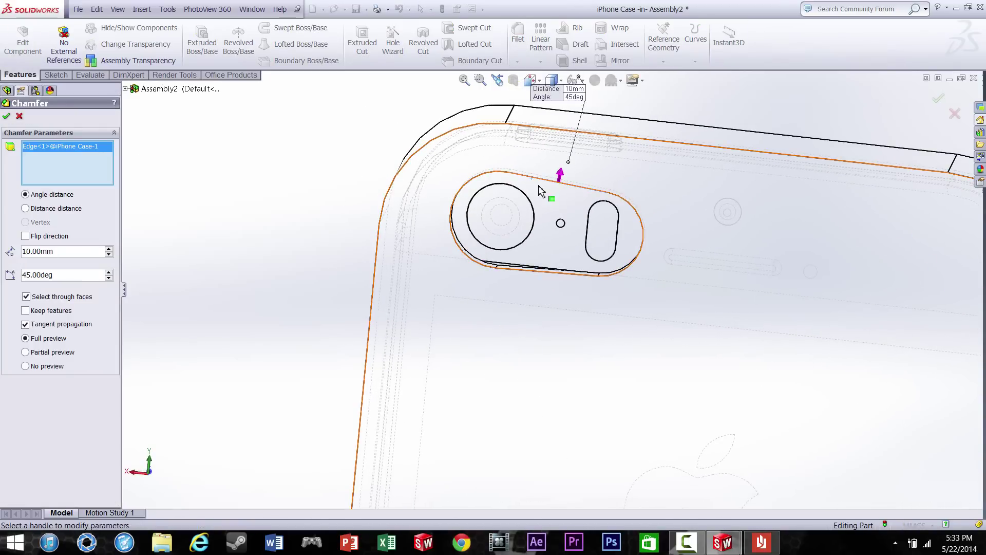
{"action": "key", "text": "Return"}
Chamfer the outer edge of the camera and flash opening with a 1.5 mm distance at 45 degrees.
{"action": "left_click", "coordinate": [518, 63]}
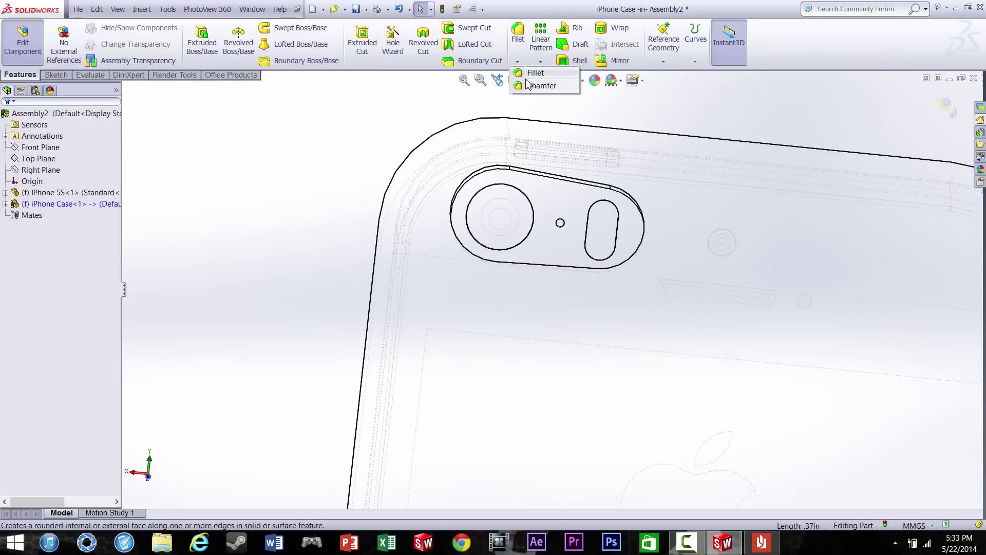
{"action": "left_click", "coordinate": [538, 85]}
{"action": "left_click", "coordinate": [485, 171]}
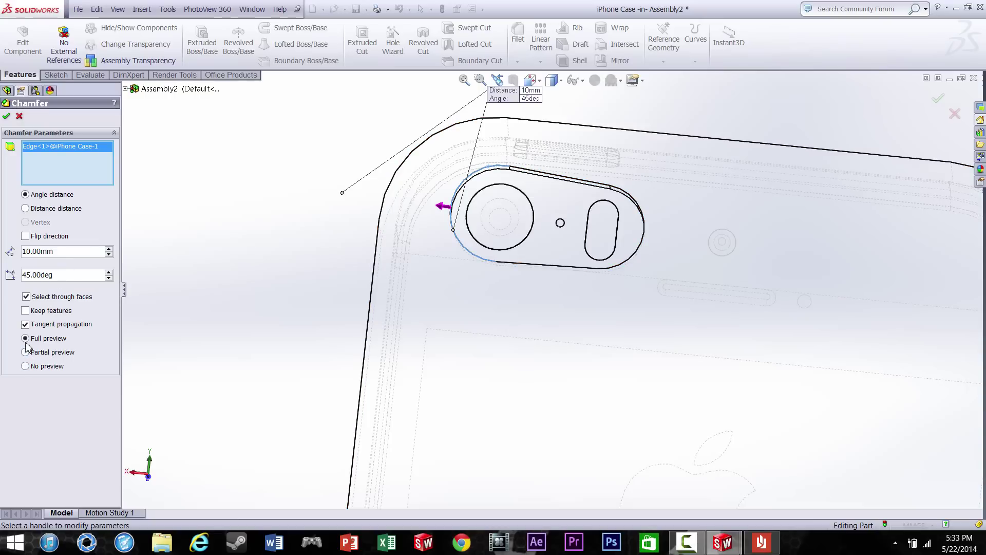
{"action": "type", "text": "1"}
{"action": "key", "text": "Return"}
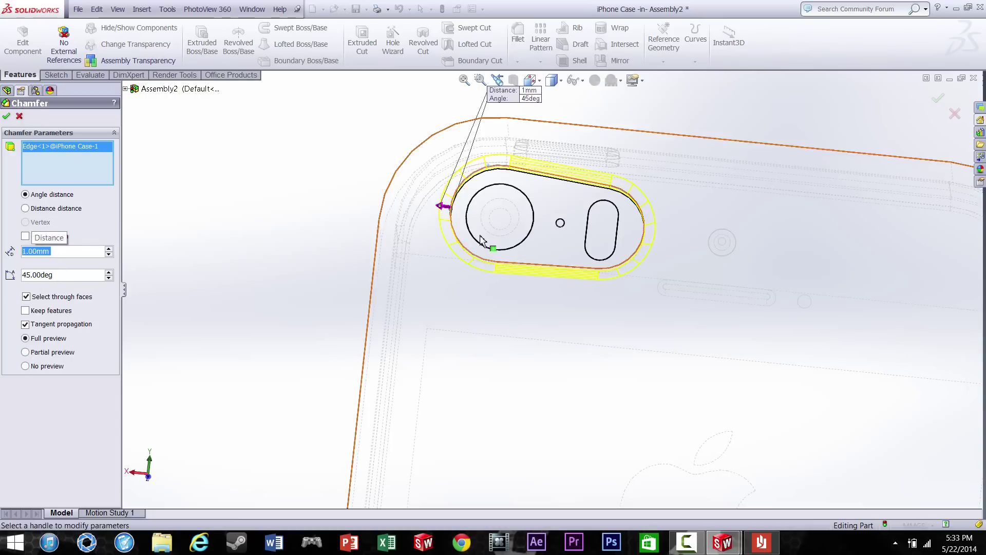
{"action": "type", "text": "1.5"}
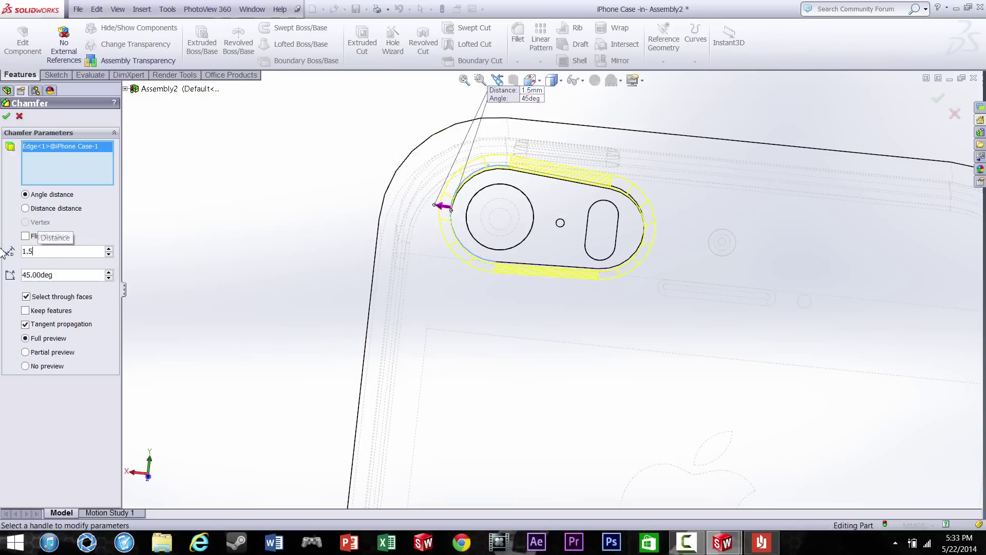
{"action": "key", "text": "Return"}
{"action": "middle_click_drag", "start_coordinate": [484, 291], "coordinate": [477, 339]}
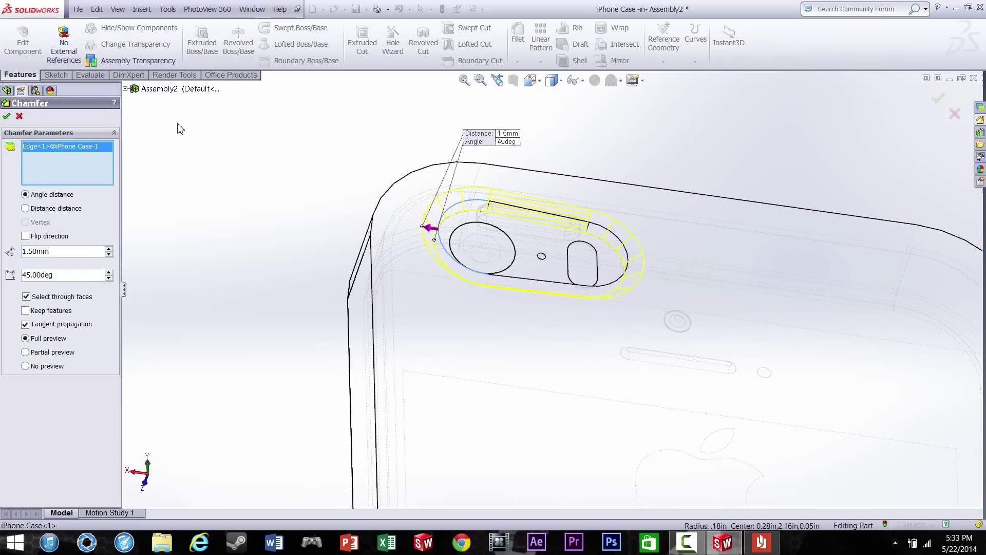
{"action": "left_click", "coordinate": [6, 117]}
Start a sketch on the case's long side face that covers the mute switch and volume buttons.
{"action": "scroll", "coordinate": [451, 304], "scroll_direction": "up", "scroll_amount": 5}
{"action": "middle_click_drag", "start_coordinate": [451, 304], "coordinate": [777, 377]}
{"action": "scroll", "coordinate": [660, 330], "scroll_direction": "up", "scroll_amount": 3}
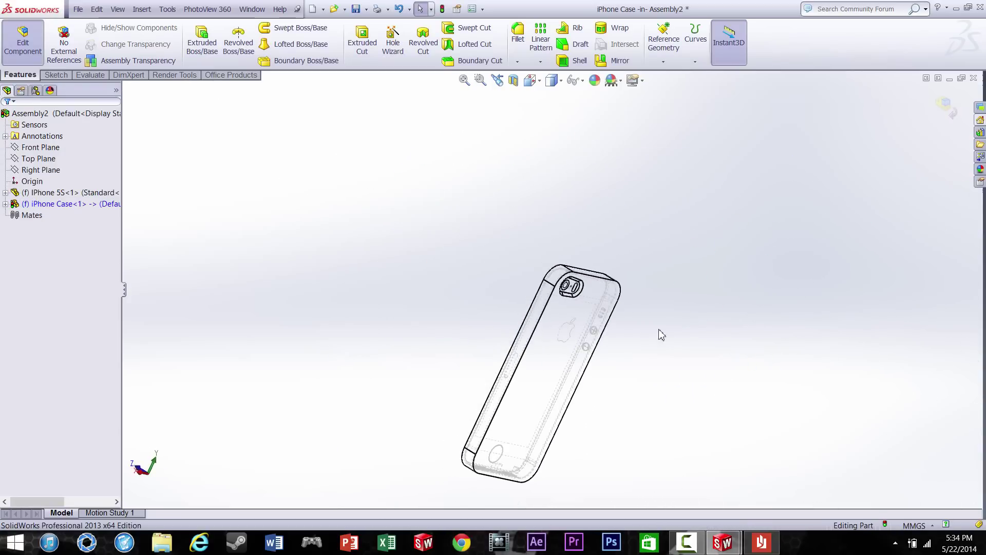
{"action": "middle_click_drag", "start_coordinate": [662, 335], "coordinate": [517, 350]}
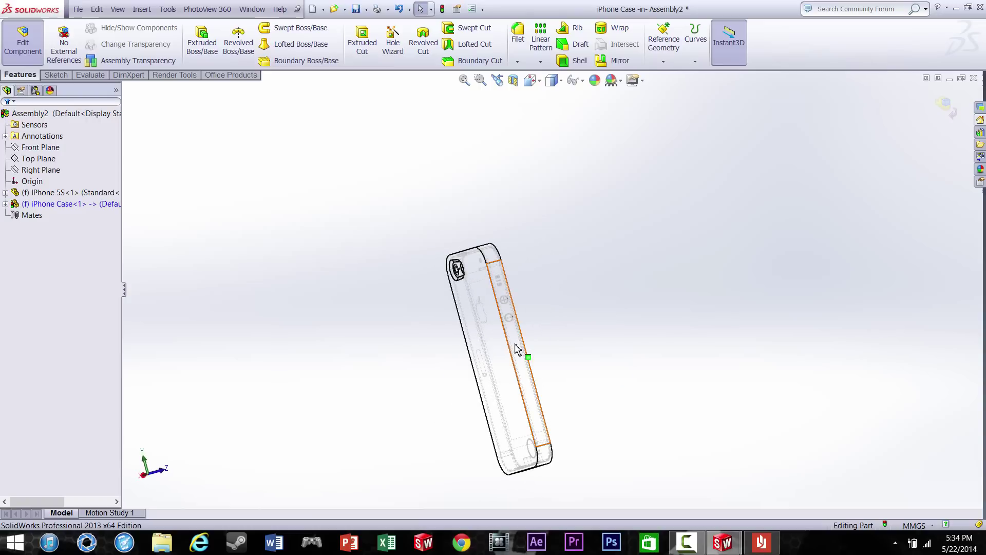
{"action": "left_click", "coordinate": [517, 350]}
{"action": "left_click", "coordinate": [577, 314]}
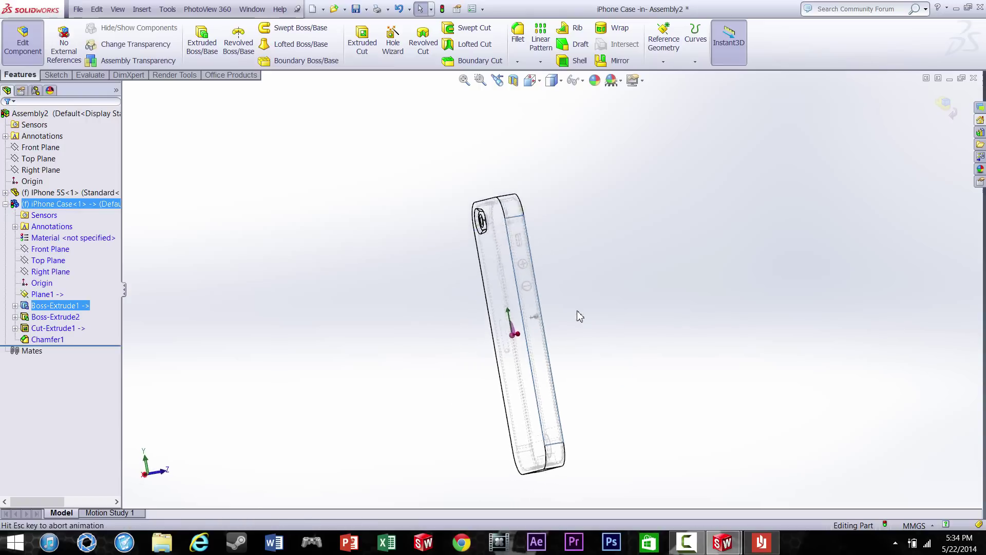
{"action": "left_click", "coordinate": [57, 75]}
{"action": "left_click", "coordinate": [197, 41]}
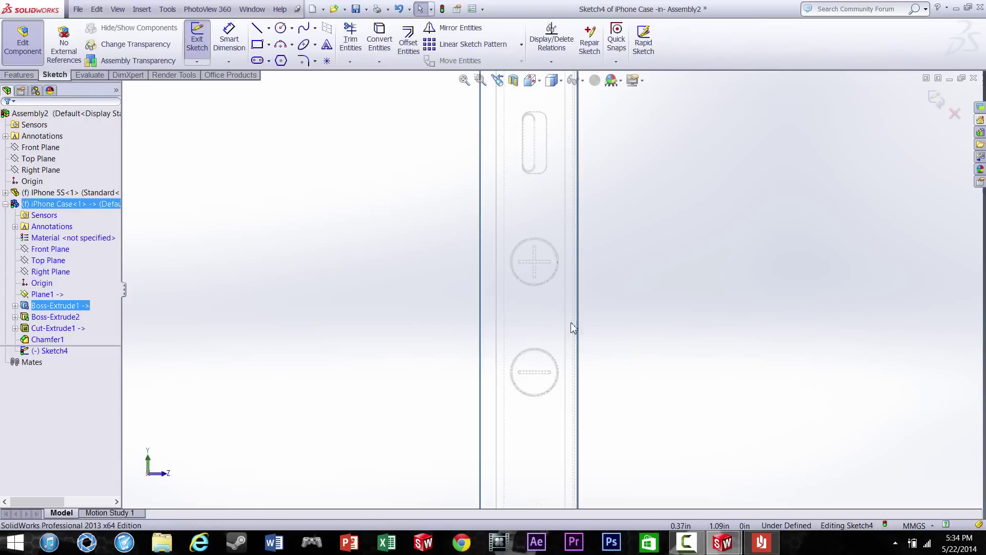
{"action": "scroll", "coordinate": [574, 327], "scroll_direction": "down", "scroll_amount": 3}
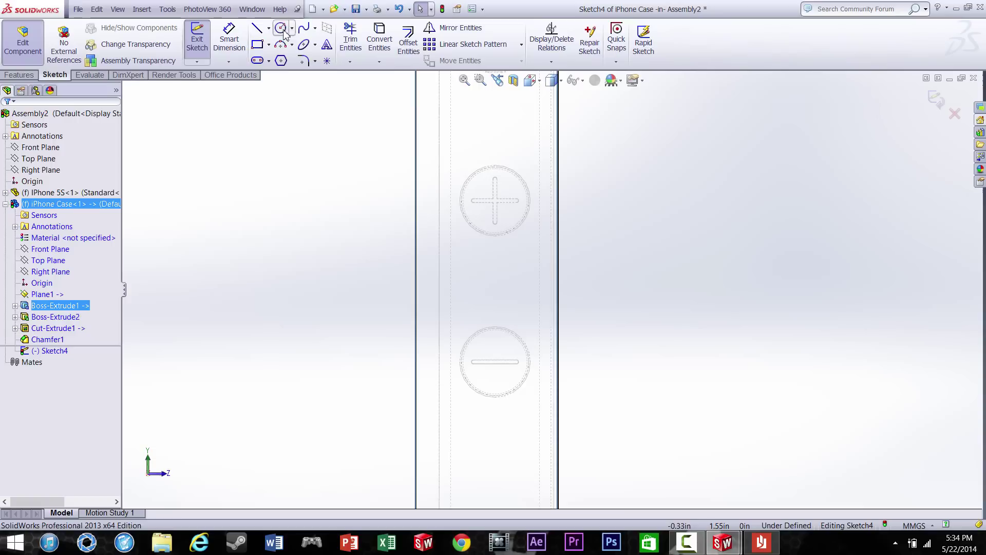
Draw a straight slot around both volume buttons, centred on them, about 0.41 in between centres and 0.22 in wide.
{"action": "left_click", "coordinate": [257, 61]}
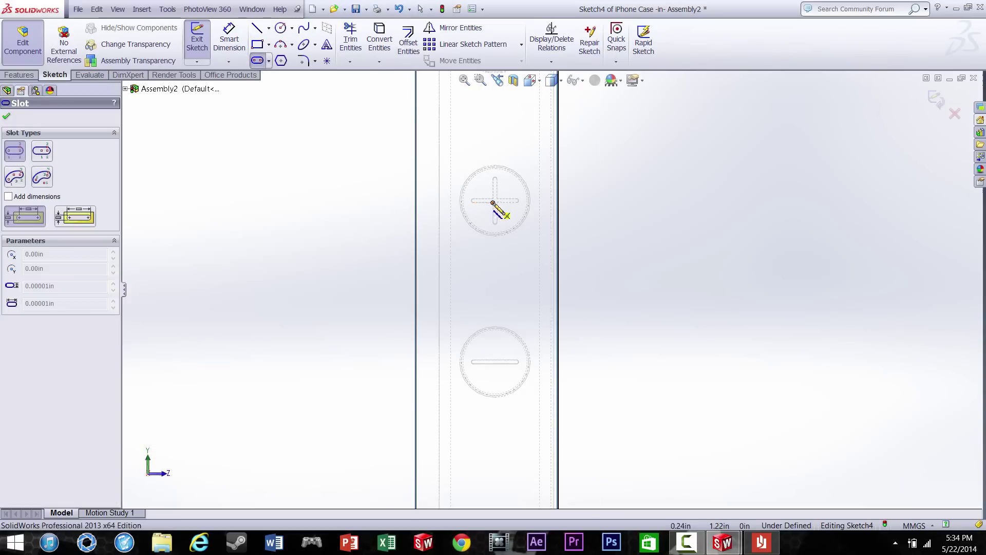
{"action": "scroll", "coordinate": [492, 202], "scroll_direction": "down", "scroll_amount": 4}
{"action": "scroll", "coordinate": [538, 262], "scroll_direction": "up", "scroll_amount": 6}
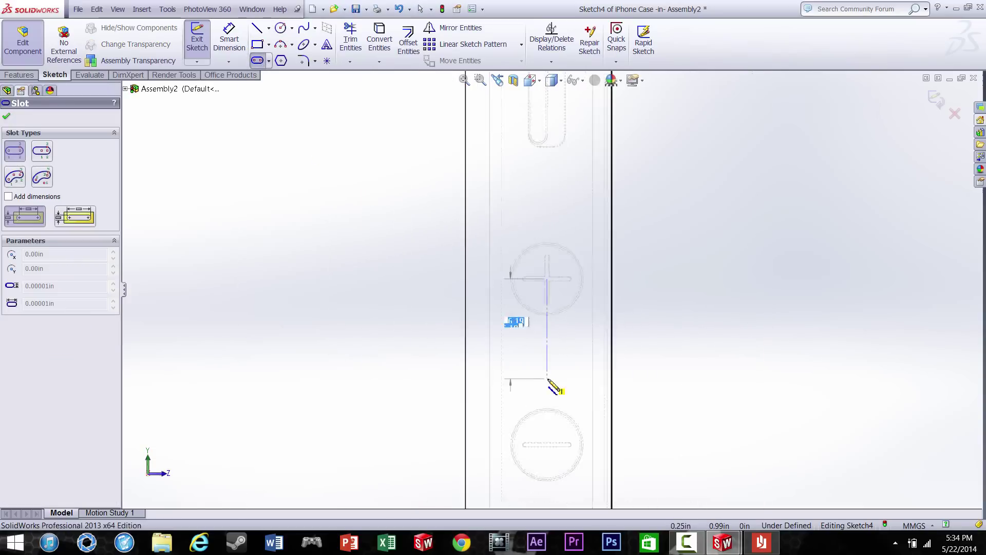
{"action": "scroll", "coordinate": [555, 388], "scroll_direction": "down", "scroll_amount": 3}
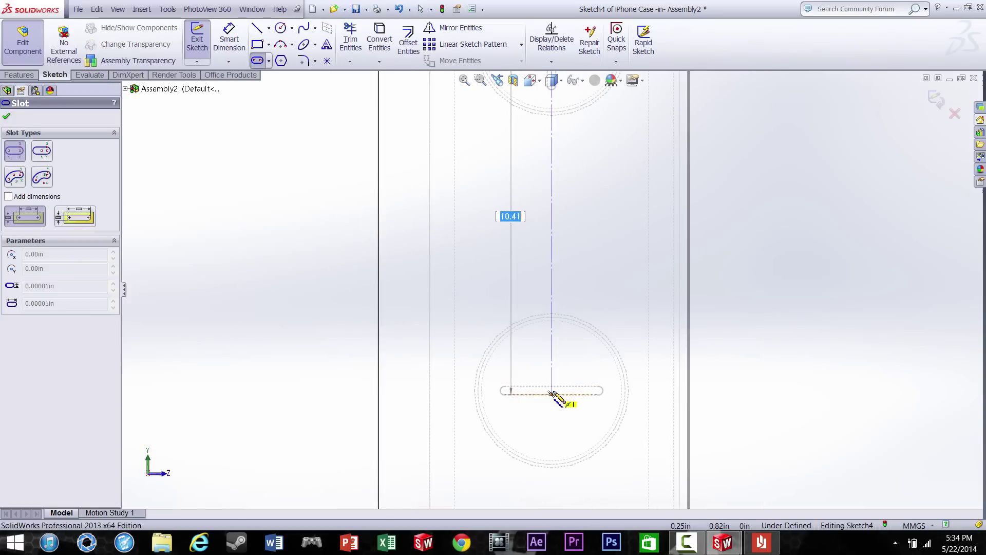
{"action": "scroll", "coordinate": [557, 397], "scroll_direction": "up", "scroll_amount": 3}
{"action": "scroll", "coordinate": [552, 225], "scroll_direction": "down", "scroll_amount": 5}
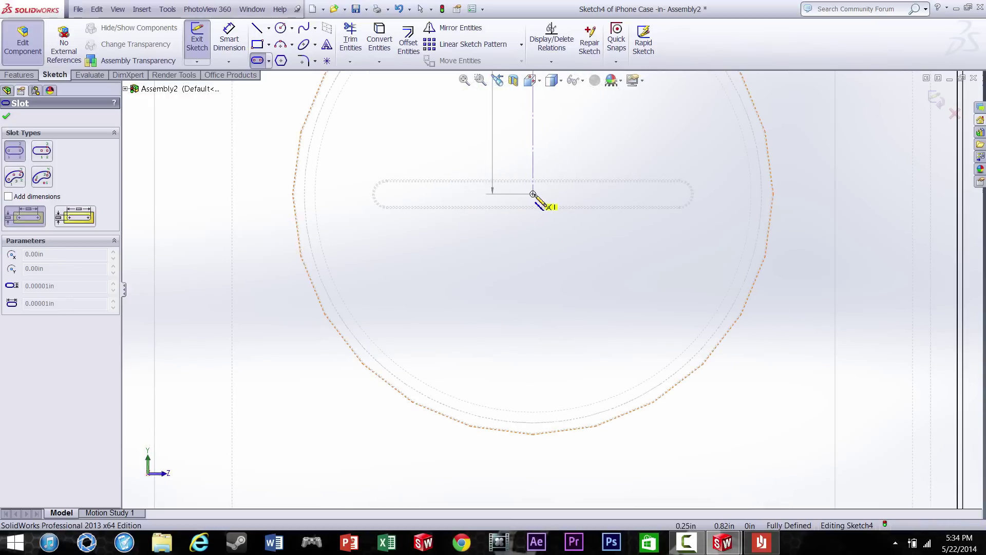
{"action": "left_click", "coordinate": [533, 200]}
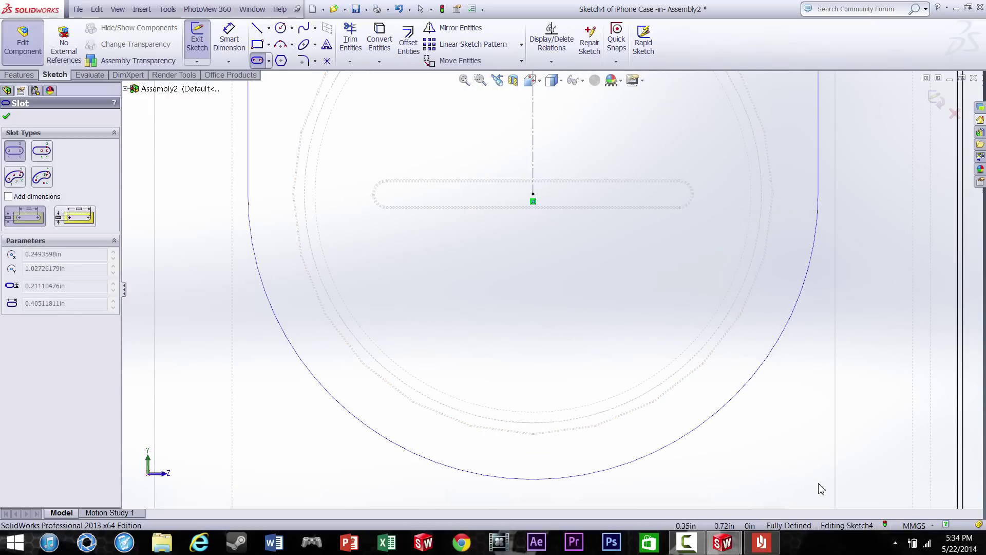
{"action": "left_click", "coordinate": [833, 494]}
{"action": "scroll", "coordinate": [726, 317], "scroll_direction": "up", "scroll_amount": 12}
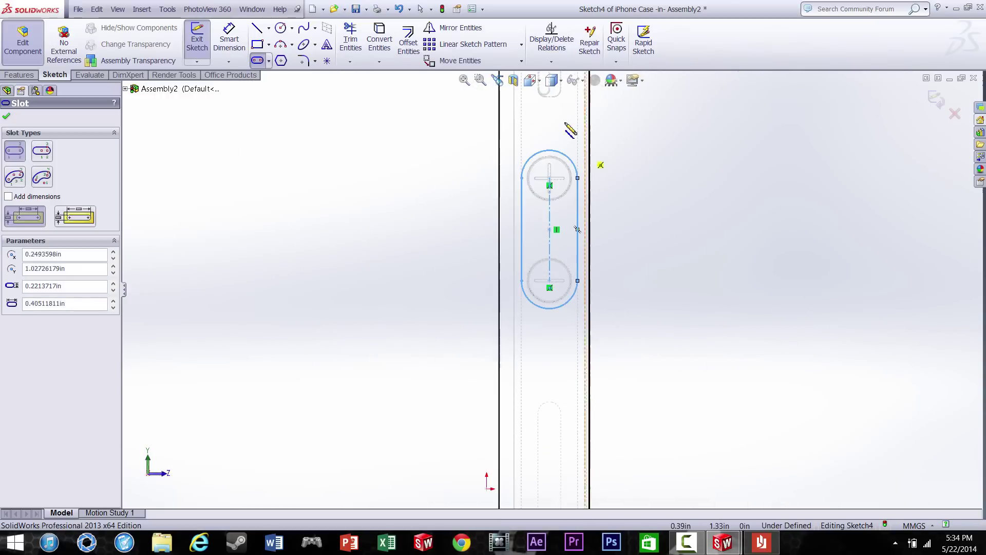
Draw a vertical slot around the mute switch, about 0.23 in between its end centres.
{"action": "scroll", "coordinate": [566, 132], "scroll_direction": "down", "scroll_amount": 6}
{"action": "left_click", "coordinate": [500, 272]}
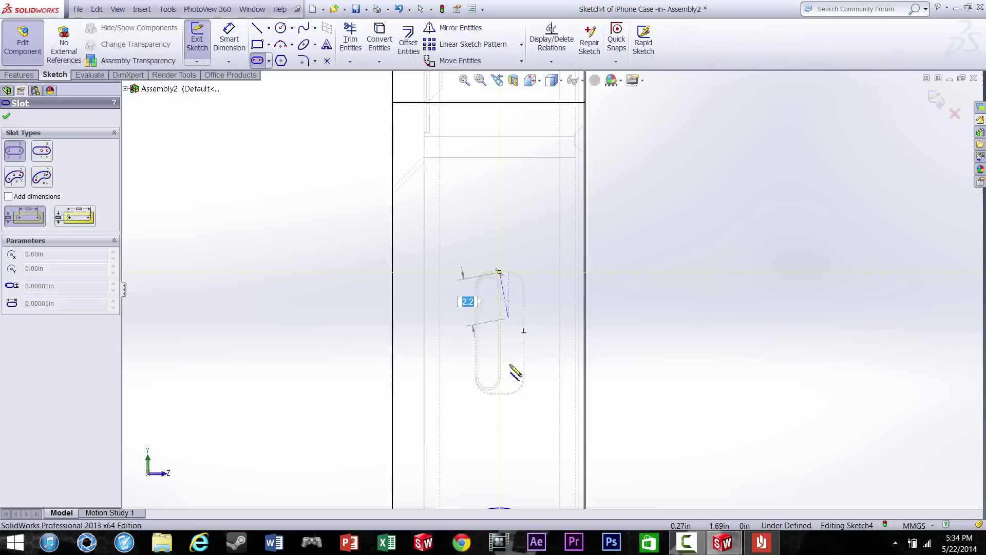
{"action": "left_click", "coordinate": [500, 394]}
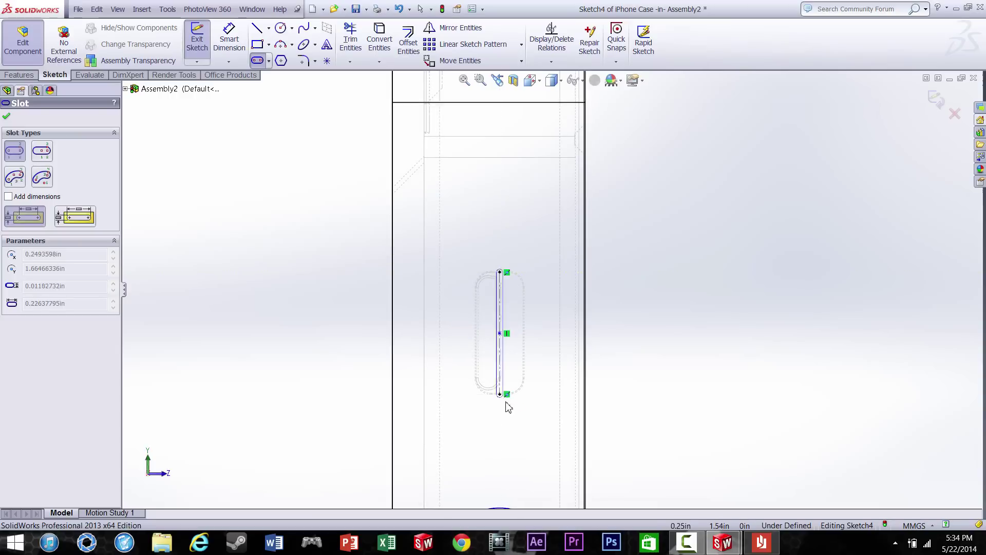
{"action": "left_click", "coordinate": [546, 449]}
{"action": "key", "text": "Escape"}
{"action": "scroll", "coordinate": [568, 362], "scroll_direction": "up", "scroll_amount": 3}
{"action": "scroll", "coordinate": [568, 362], "scroll_direction": "down", "scroll_amount": 1}
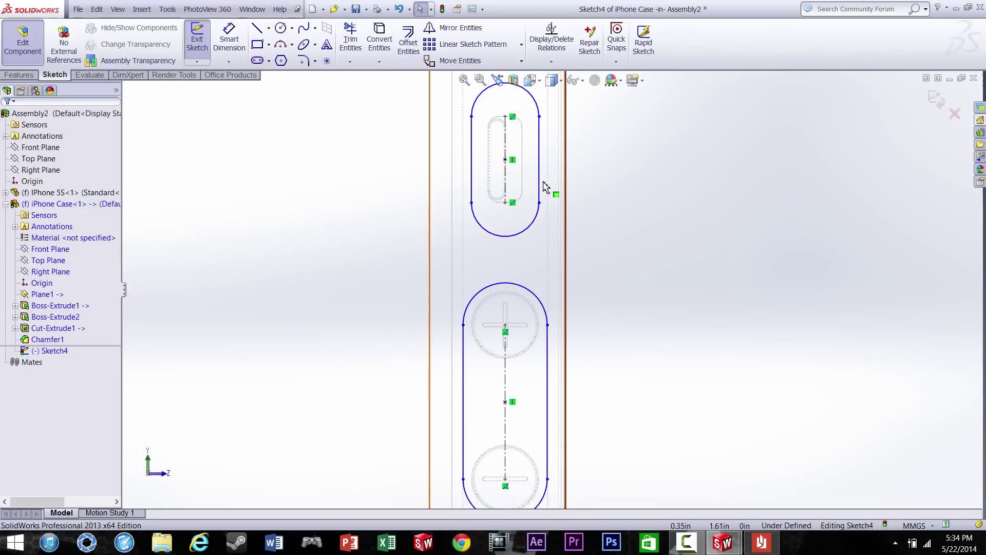
Make the straight screen-side edges of the mute switch slot and the volume button slot collinear.
{"action": "left_click", "coordinate": [540, 184]}
{"action": "left_click", "coordinate": [549, 355], "text": "ctrl"}
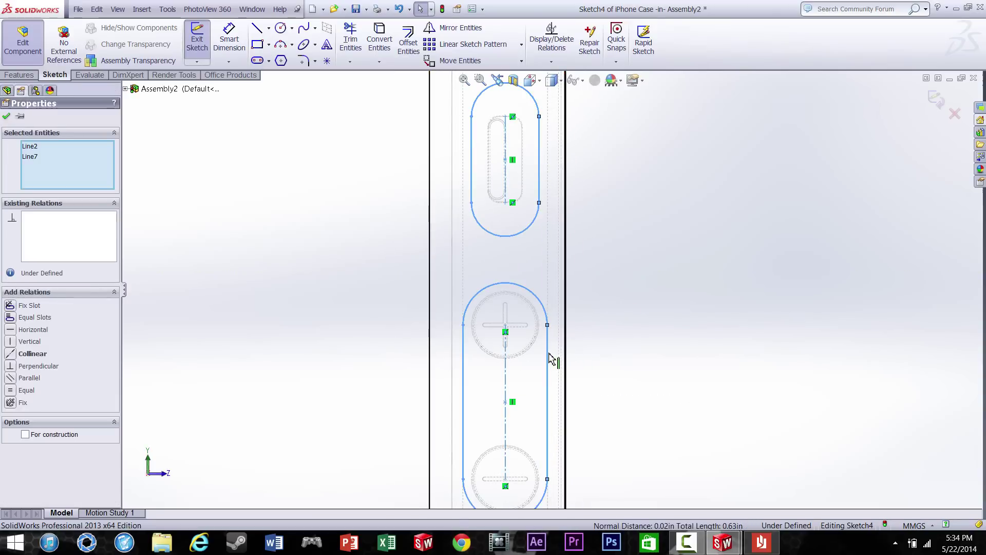
{"action": "left_click", "coordinate": [8, 354]}
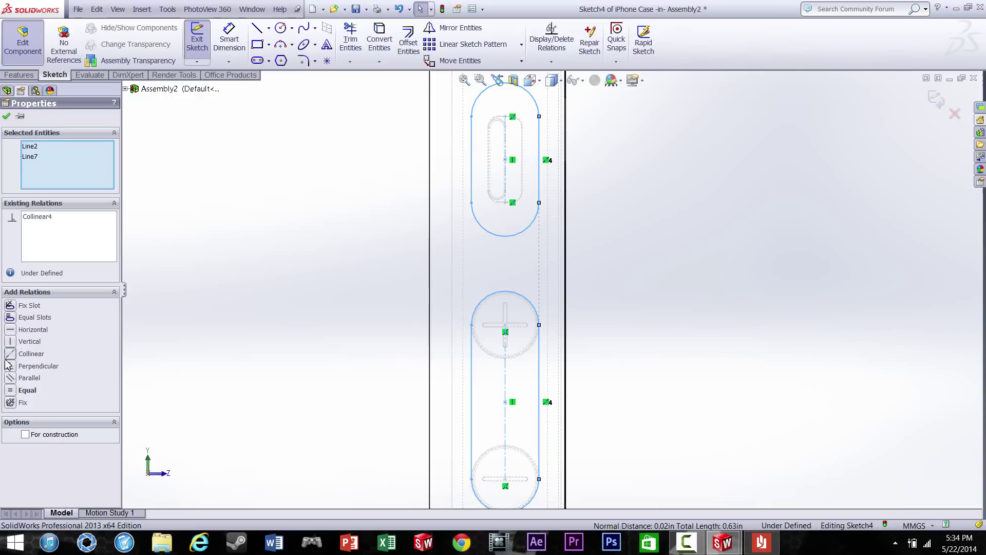
{"action": "key", "text": "Escape"}
Widen the two linked slots to about 0.23 in so they clear the buttons.
{"action": "mouse_move", "coordinate": [540, 172]}
{"action": "left_mouse_down"}
{"action": "mouse_move", "coordinate": [559, 172]}
{"action": "mouse_move", "coordinate": [549, 173]}
{"action": "left_mouse_up"}
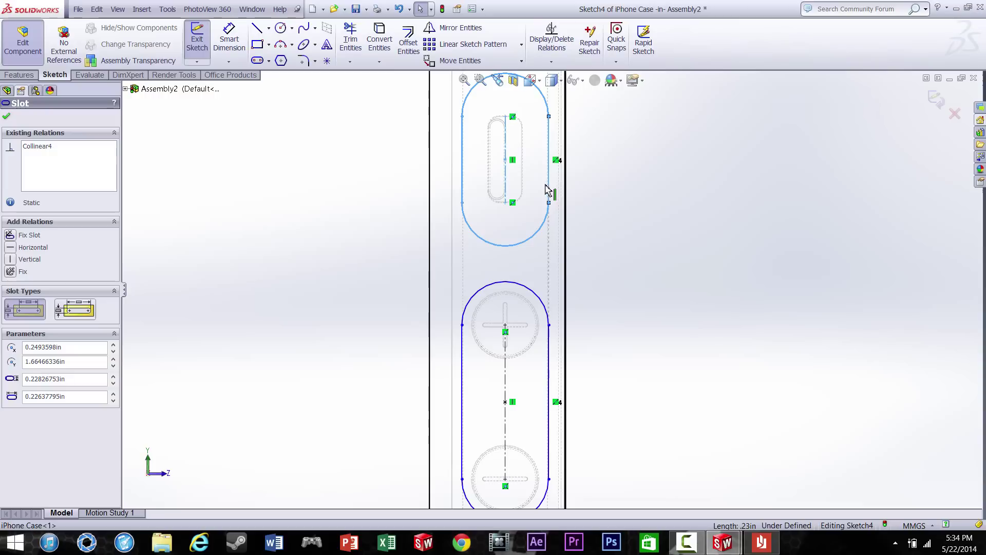
{"action": "scroll", "coordinate": [557, 343], "scroll_direction": "down", "scroll_amount": 3}
{"action": "left_click_drag", "start_coordinate": [538, 327], "coordinate": [540, 329]}
{"action": "left_click", "coordinate": [652, 279]}
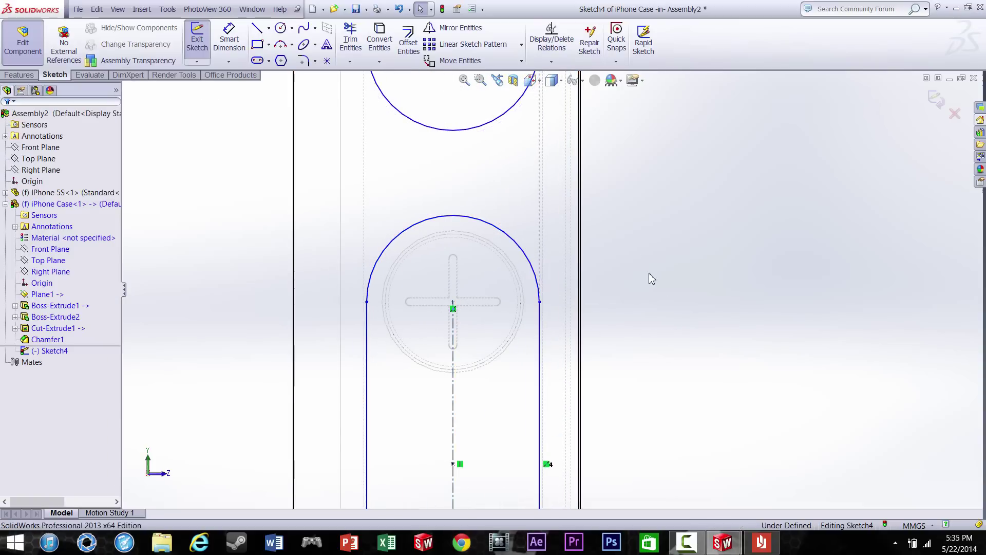
Draw two vertical lines joining the sides of the volume button slot to the sides of the mute switch slot.
{"action": "left_click", "coordinate": [259, 29]}
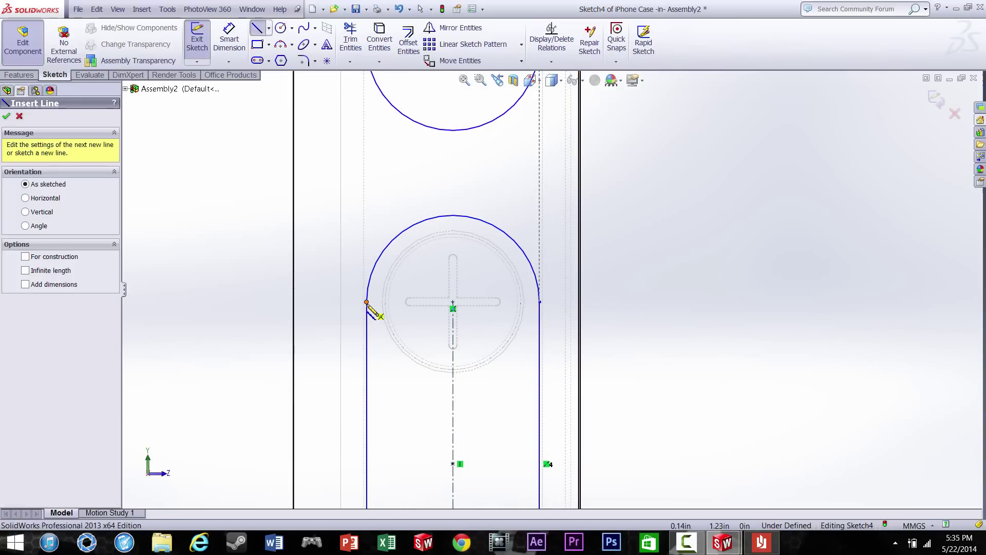
{"action": "left_click", "coordinate": [367, 302]}
{"action": "scroll", "coordinate": [432, 206], "scroll_direction": "up", "scroll_amount": 4}
{"action": "scroll", "coordinate": [419, 129], "scroll_direction": "down", "scroll_amount": 3}
{"action": "left_click", "coordinate": [551, 257]}
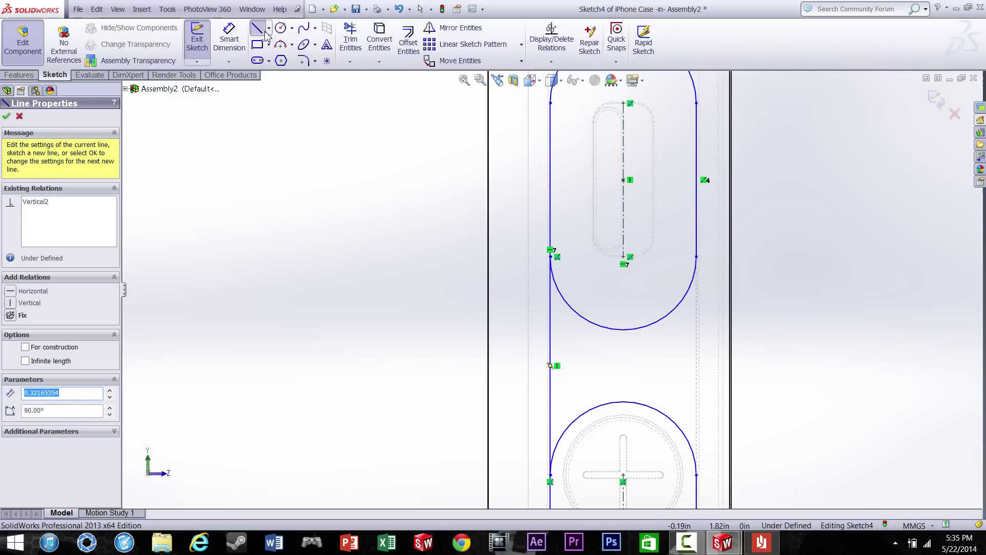
{"action": "mouse_move", "coordinate": [698, 258]}
{"action": "left_mouse_down"}
{"action": "mouse_move", "coordinate": [709, 352]}
{"action": "mouse_move", "coordinate": [698, 475]}
{"action": "left_mouse_up"}
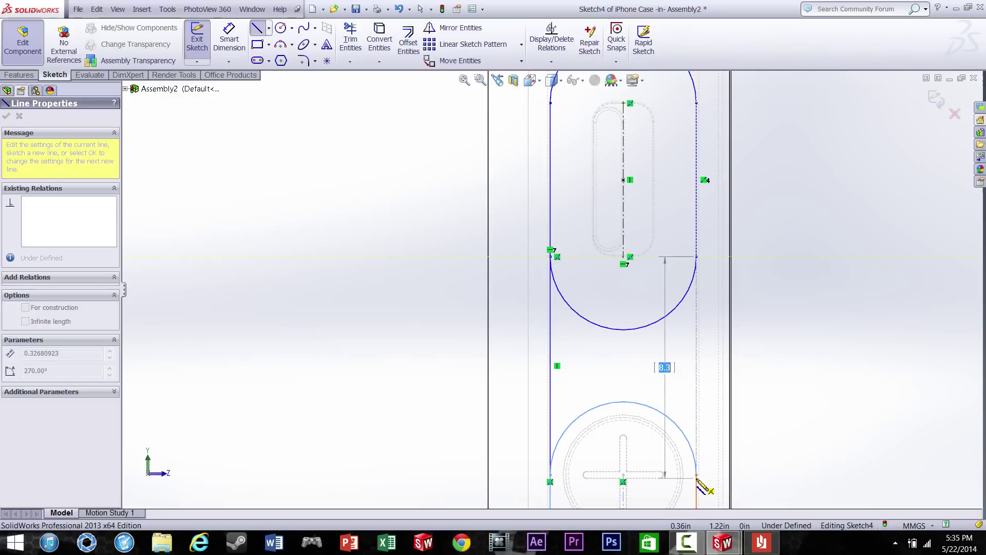
Trim away the two arcs between the slots to leave one long closed outline.
{"action": "left_click", "coordinate": [350, 39]}
{"action": "mouse_move", "coordinate": [641, 331]}
{"action": "left_mouse_down"}
{"action": "mouse_move", "coordinate": [636, 315]}
{"action": "mouse_move", "coordinate": [578, 327]}
{"action": "left_mouse_up"}
{"action": "left_click", "coordinate": [538, 275]}
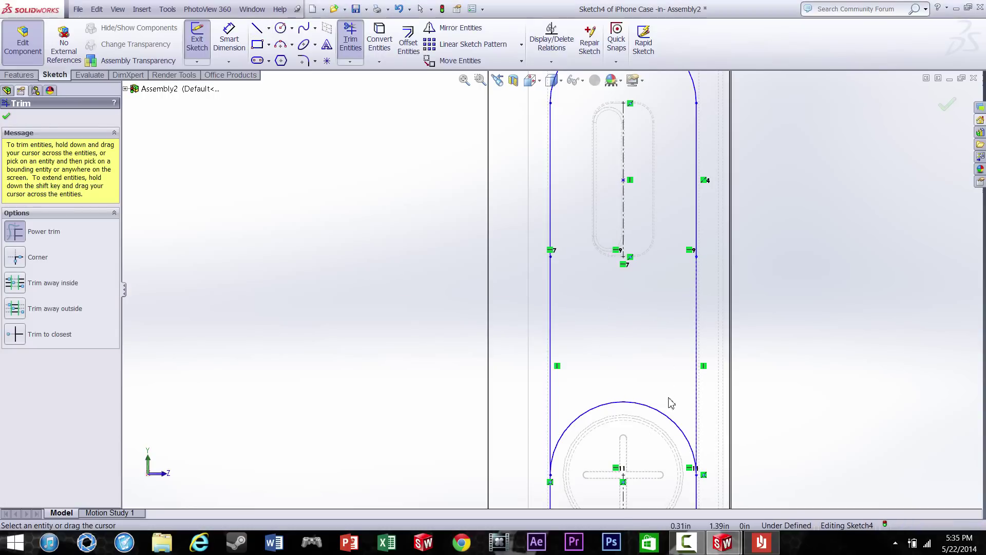
{"action": "left_click", "coordinate": [536, 275]}
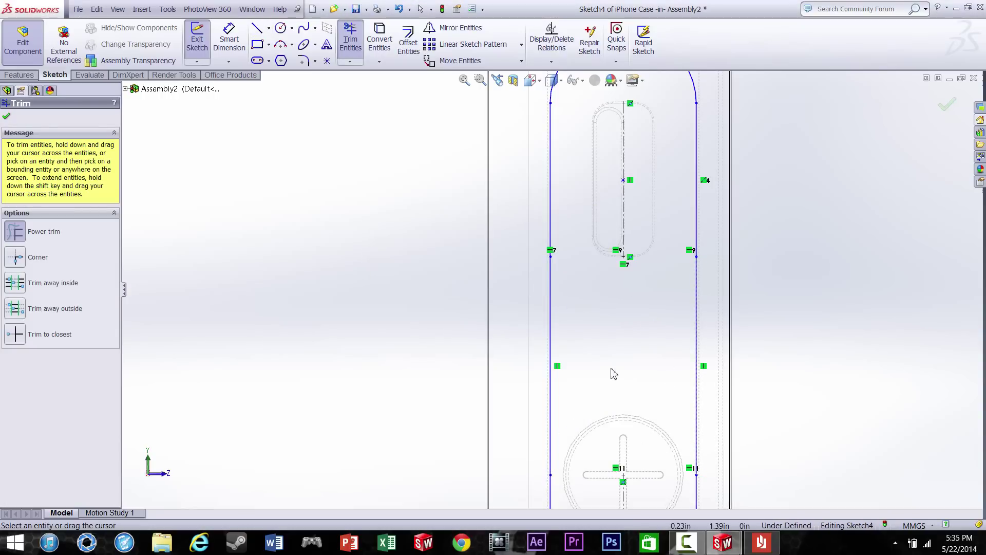
{"action": "scroll", "coordinate": [612, 372], "scroll_direction": "up", "scroll_amount": 5}
{"action": "key", "text": "Escape"}
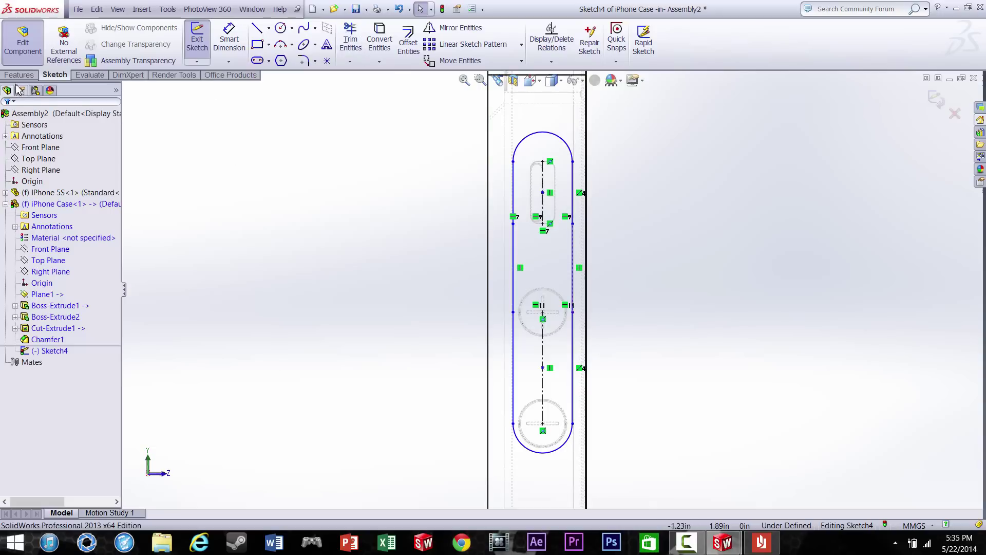
Cut the long outline 1.5 mm blind through the side wall to open it at the mute switch and volume buttons.
{"action": "left_click", "coordinate": [20, 74]}
{"action": "left_click", "coordinate": [360, 44]}
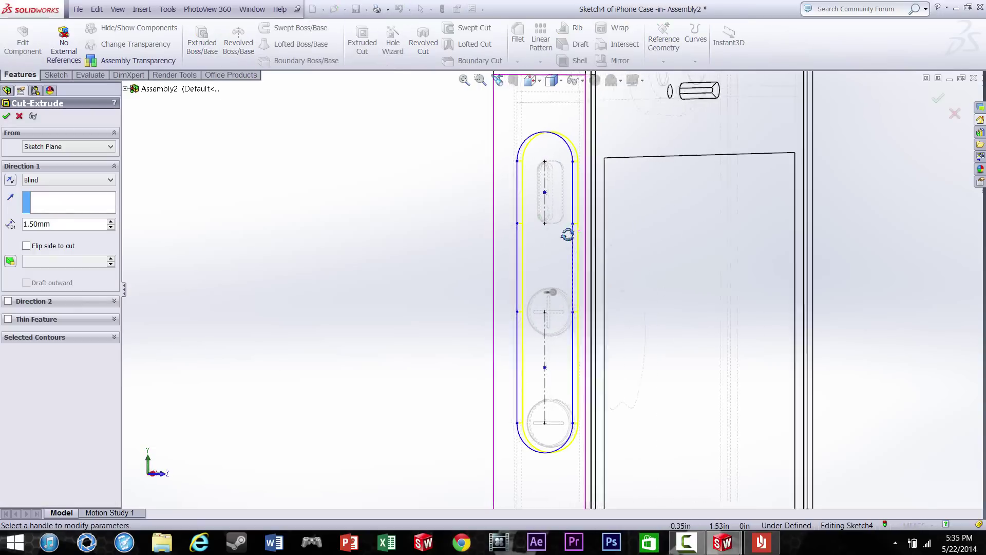
{"action": "left_click", "coordinate": [7, 116]}
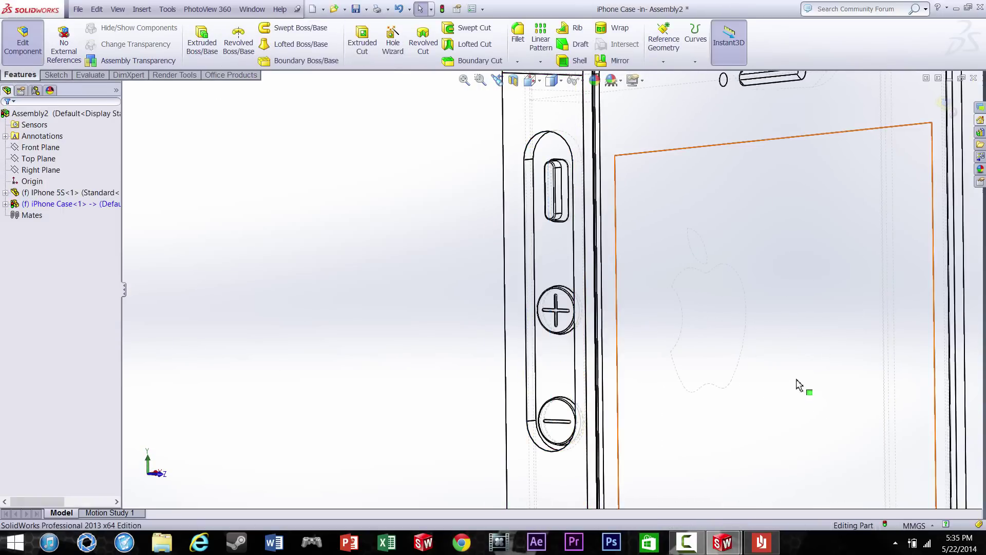
Chamfer the outer edge of the side button opening with a 1.5 mm distance at 45 degrees.
{"action": "scroll", "coordinate": [799, 389], "scroll_direction": "up", "scroll_amount": 3}
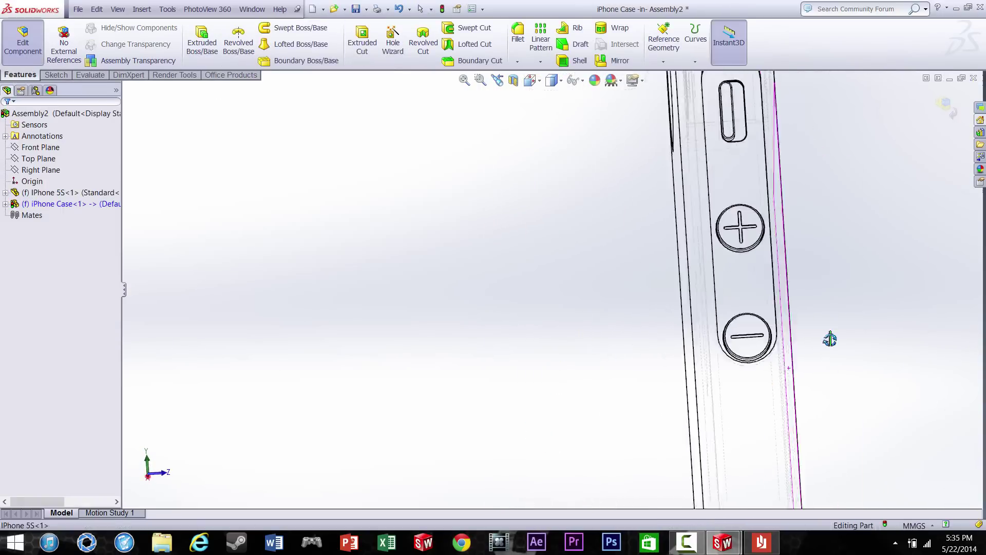
{"action": "left_click", "coordinate": [518, 62]}
{"action": "left_click", "coordinate": [532, 92]}
{"action": "left_click", "coordinate": [574, 184]}
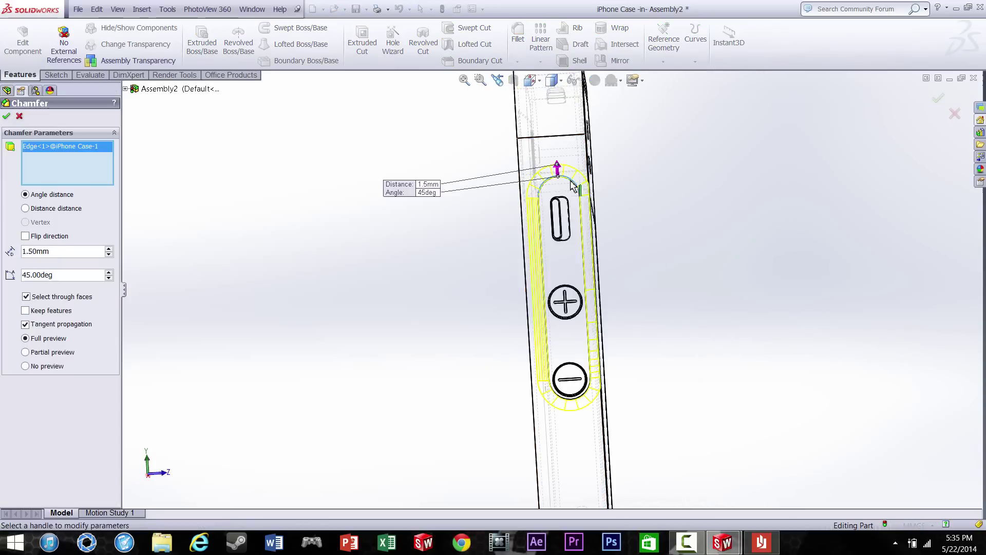
{"action": "left_click", "coordinate": [7, 116]}
Inspect the chamfered side button opening and the top wall of the case, ending with a view square to that wall.
{"action": "scroll", "coordinate": [624, 221], "scroll_direction": "down", "scroll_amount": 5}
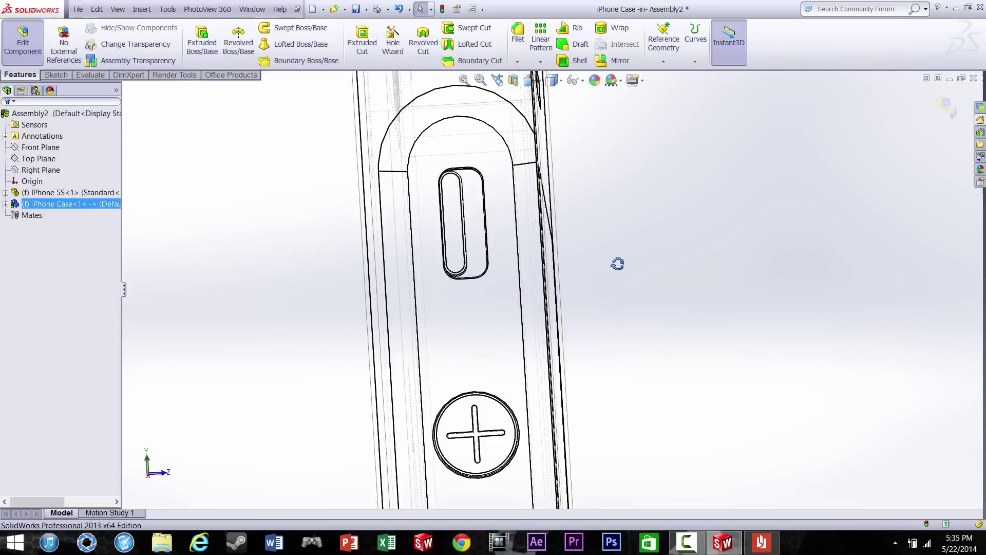
{"action": "middle_click_drag", "start_coordinate": [618, 264], "coordinate": [596, 265]}
{"action": "scroll", "coordinate": [607, 266], "scroll_direction": "up", "scroll_amount": 5}
{"action": "left_click", "coordinate": [767, 357]}
{"action": "middle_click_drag", "start_coordinate": [654, 198], "coordinate": [632, 205]}
{"action": "scroll", "coordinate": [642, 367], "scroll_direction": "up", "scroll_amount": 8}
{"action": "middle_click_drag", "start_coordinate": [639, 361], "coordinate": [591, 483]}
{"action": "scroll", "coordinate": [565, 313], "scroll_direction": "down", "scroll_amount": 8}
{"action": "middle_click_drag", "start_coordinate": [635, 288], "coordinate": [591, 354]}
{"action": "left_click", "coordinate": [469, 282]}
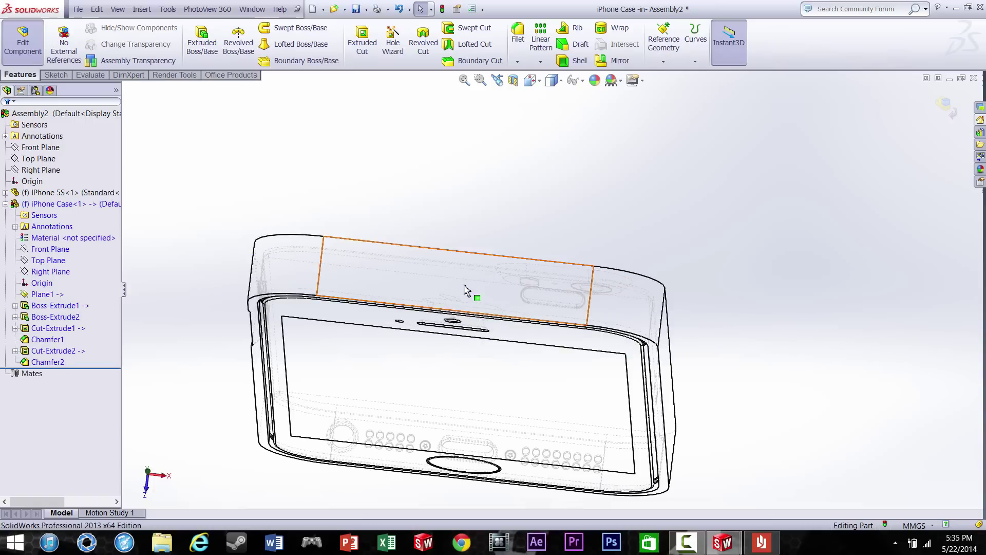
{"action": "left_click", "coordinate": [499, 265]}
{"action": "left_click", "coordinate": [526, 250]}
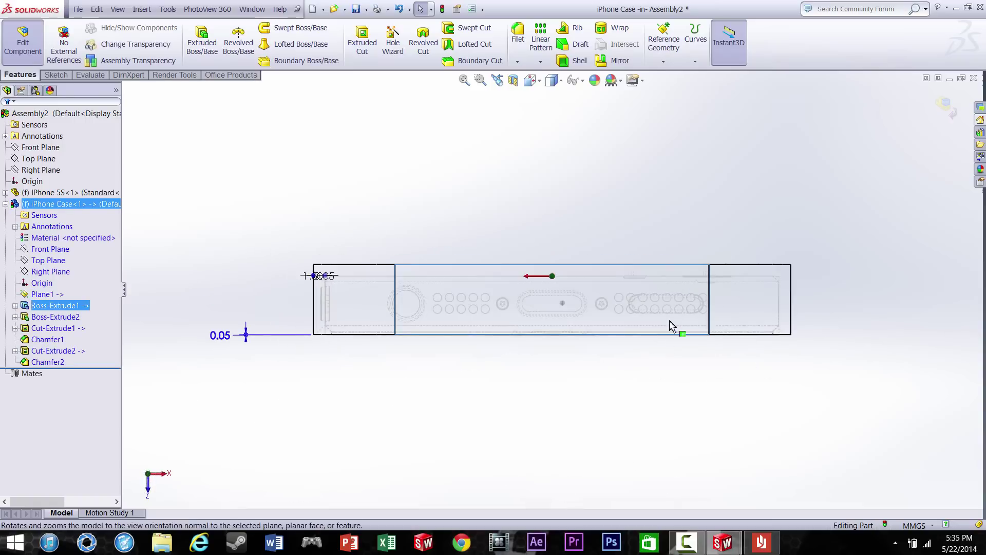
{"action": "scroll", "coordinate": [669, 320], "scroll_direction": "up", "scroll_amount": 4}
{"action": "left_click", "coordinate": [497, 444]}
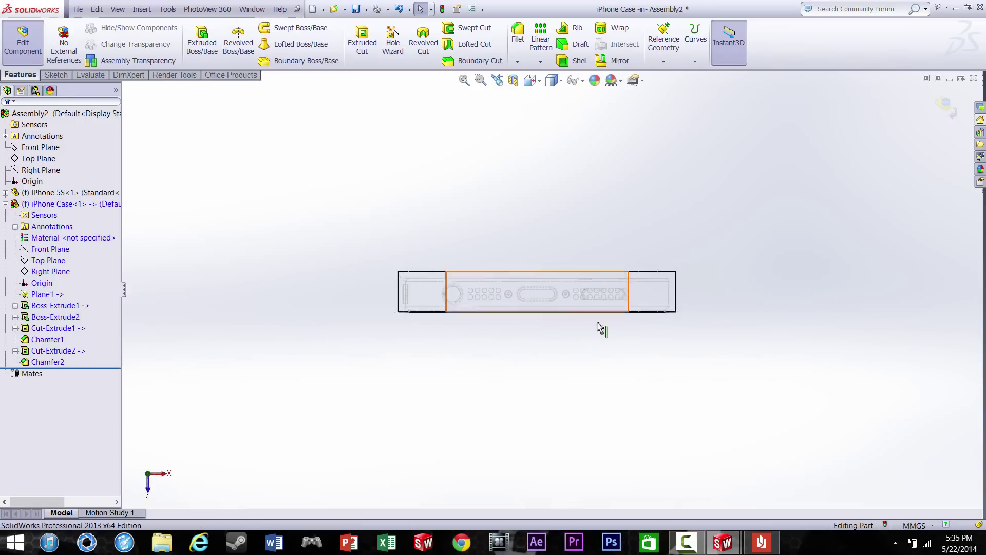
{"action": "middle_click_drag", "start_coordinate": [586, 329], "coordinate": [604, 203]}
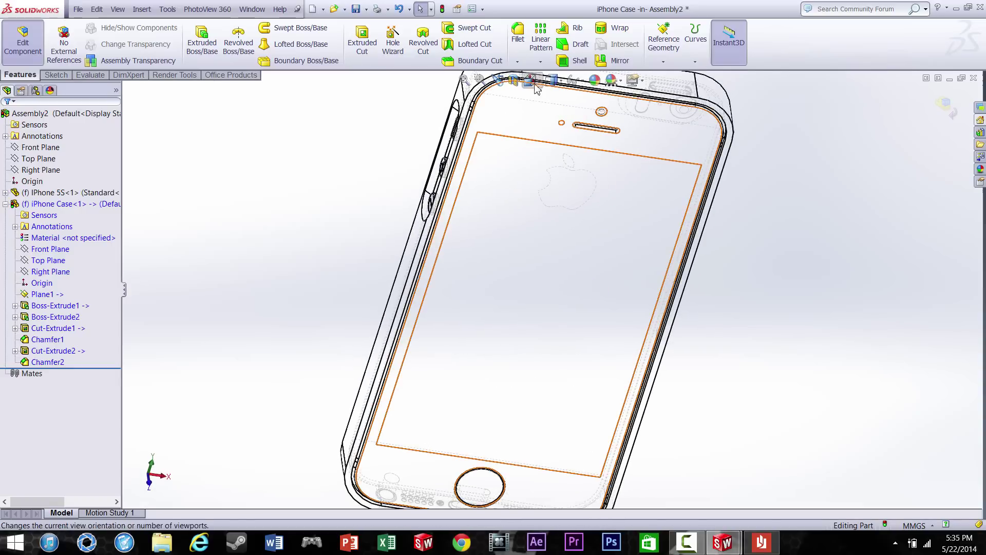
Section the assembly at the case's Top Plane, flipped so the upper half of the phone and case is kept.
{"action": "left_click", "coordinate": [533, 81]}
{"action": "left_click", "coordinate": [596, 98]}
{"action": "scroll", "coordinate": [546, 206], "scroll_direction": "down", "scroll_amount": 3}
{"action": "middle_click_drag", "start_coordinate": [519, 219], "coordinate": [542, 181]}
{"action": "key", "text": "ctrl+1"}
{"action": "left_click", "coordinate": [513, 80]}
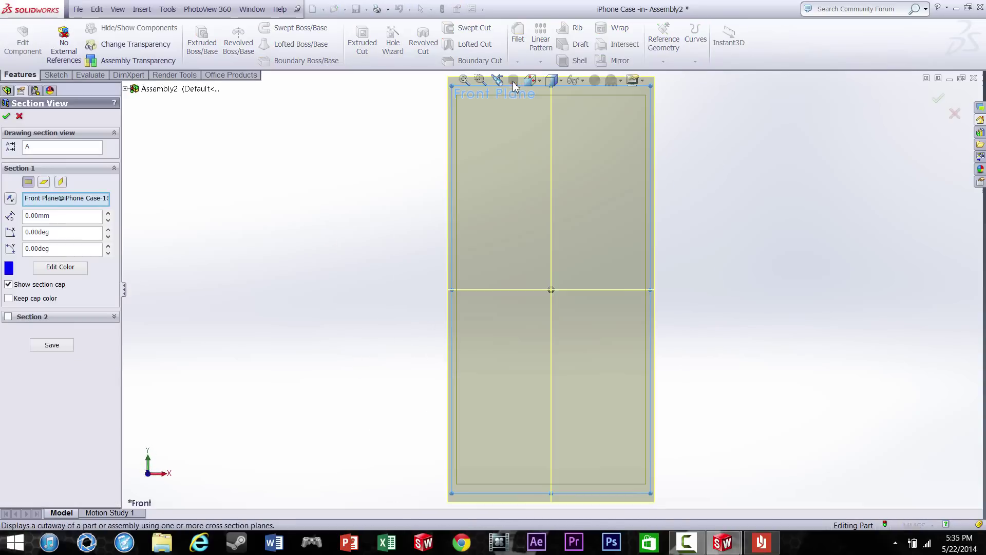
{"action": "left_click", "coordinate": [49, 183]}
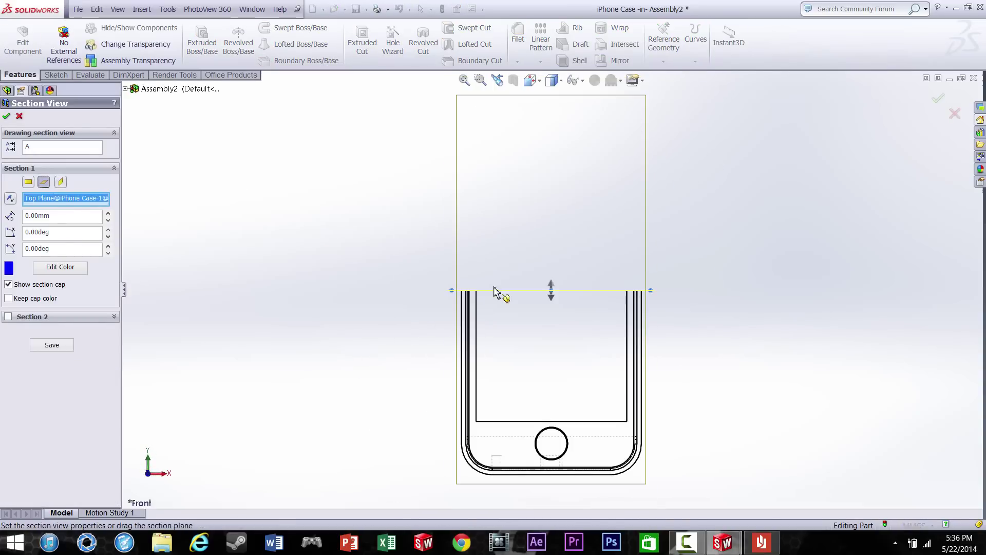
{"action": "left_click", "coordinate": [10, 198]}
{"action": "left_click", "coordinate": [6, 116]}
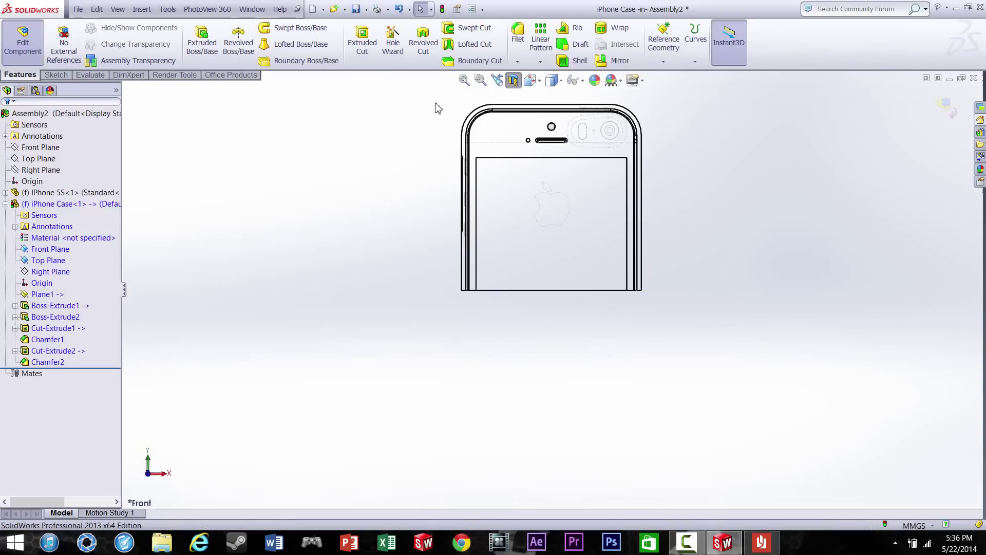
On the case's top wall, sketch a straight slot around the power button, its arc centres on the button's and about 0.287 in apart.
{"action": "left_click", "coordinate": [530, 80]}
{"action": "left_click", "coordinate": [551, 121]}
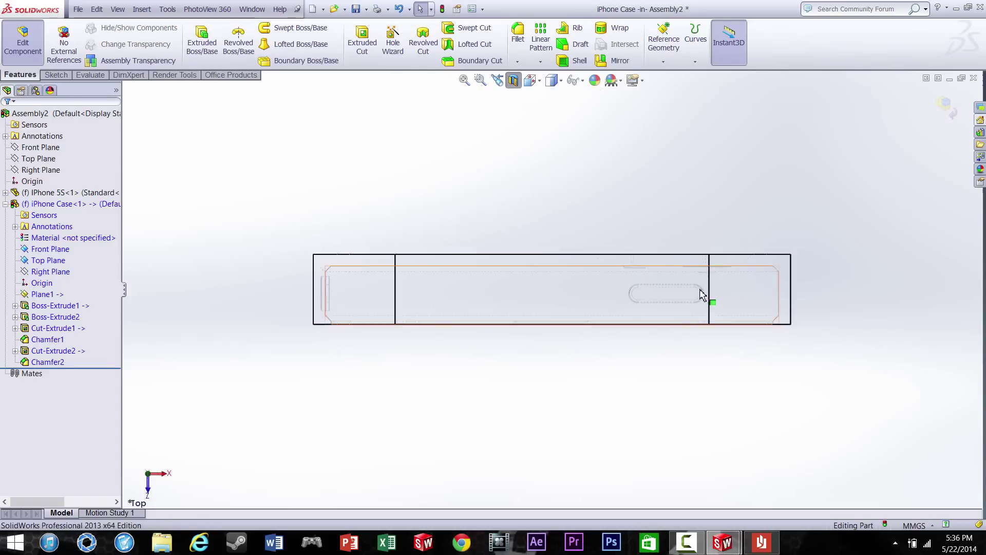
{"action": "scroll", "coordinate": [637, 324], "scroll_direction": "down", "scroll_amount": 2}
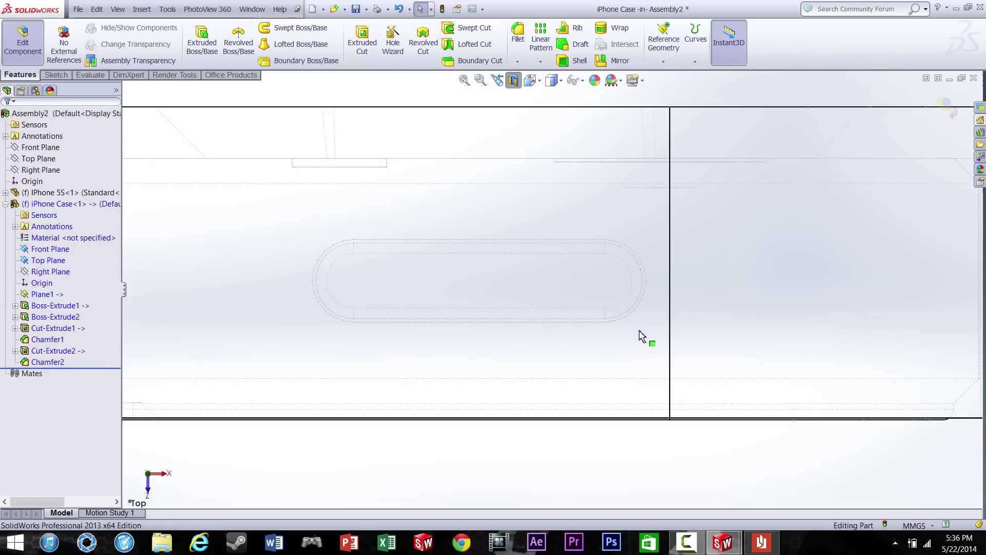
{"action": "left_click", "coordinate": [64, 75]}
{"action": "left_click", "coordinate": [197, 36]}
{"action": "left_click", "coordinate": [258, 301]}
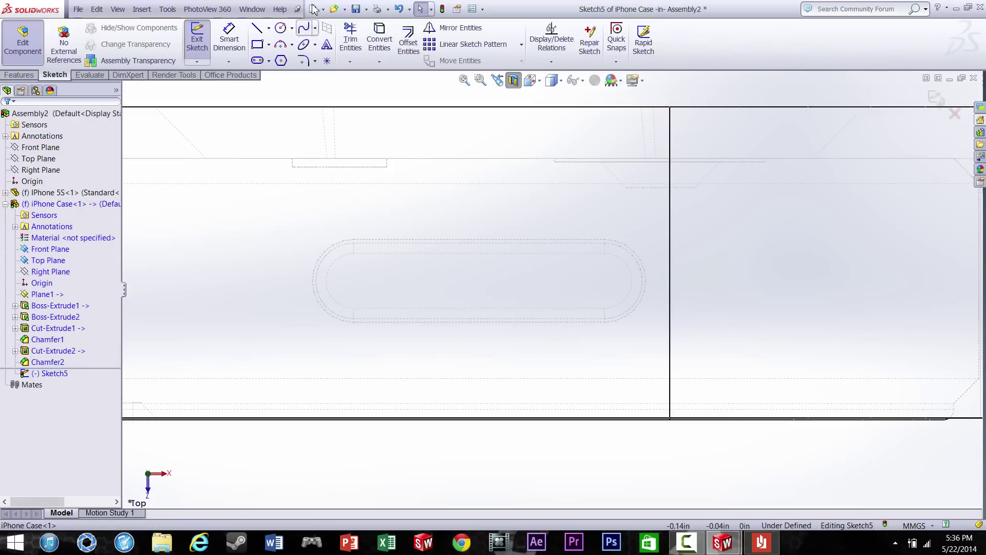
{"action": "left_click", "coordinate": [258, 60]}
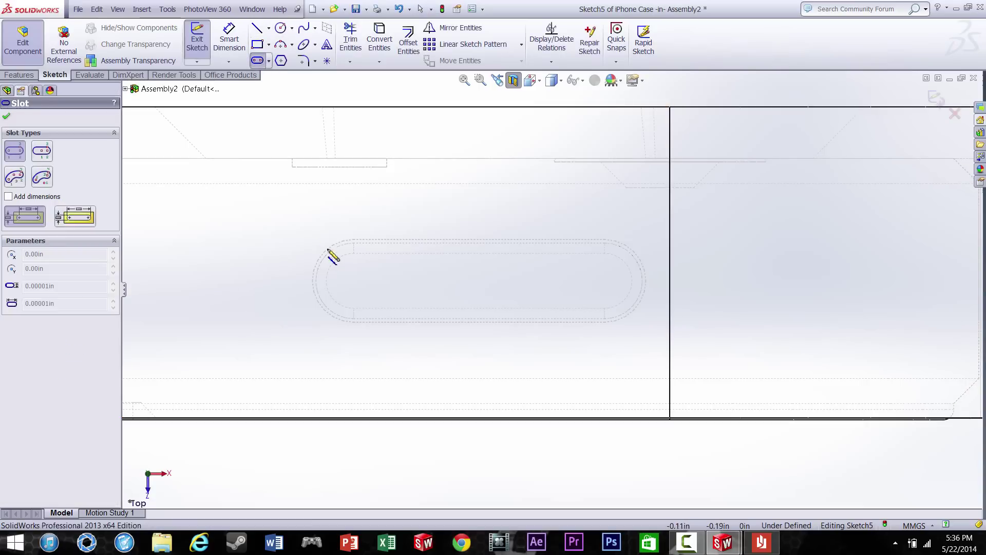
{"action": "left_click", "coordinate": [353, 281]}
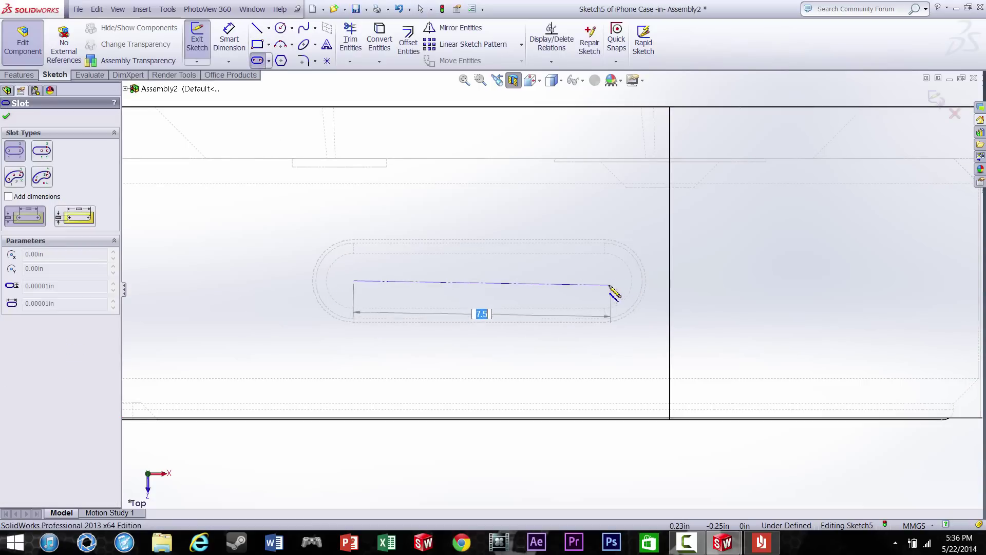
{"action": "left_click", "coordinate": [604, 281]}
{"action": "left_click", "coordinate": [608, 286]}
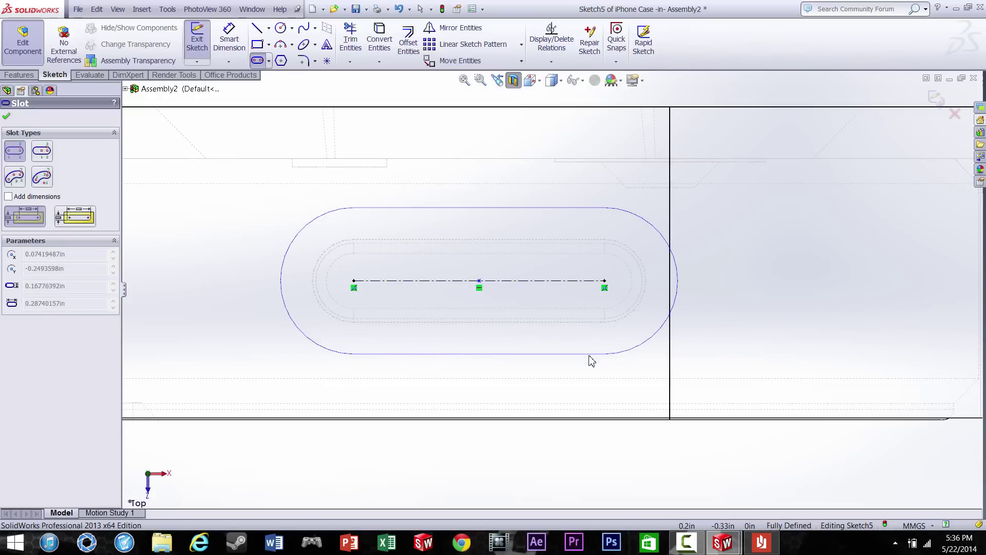
{"action": "left_click", "coordinate": [609, 359]}
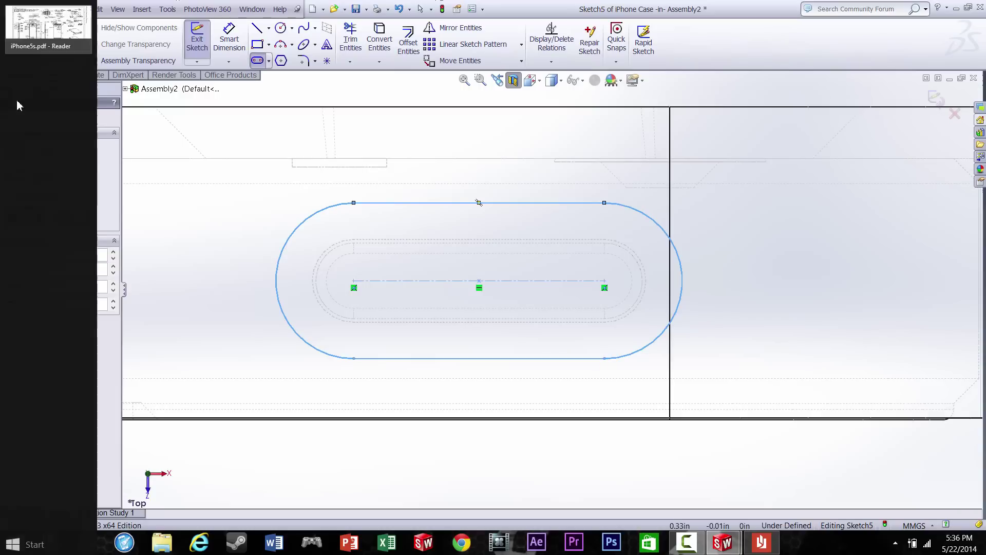
Cut the slot 1.5 mm blind through the top wall to open it at the power button.
{"action": "left_click", "coordinate": [19, 75]}
{"action": "left_click", "coordinate": [363, 44]}
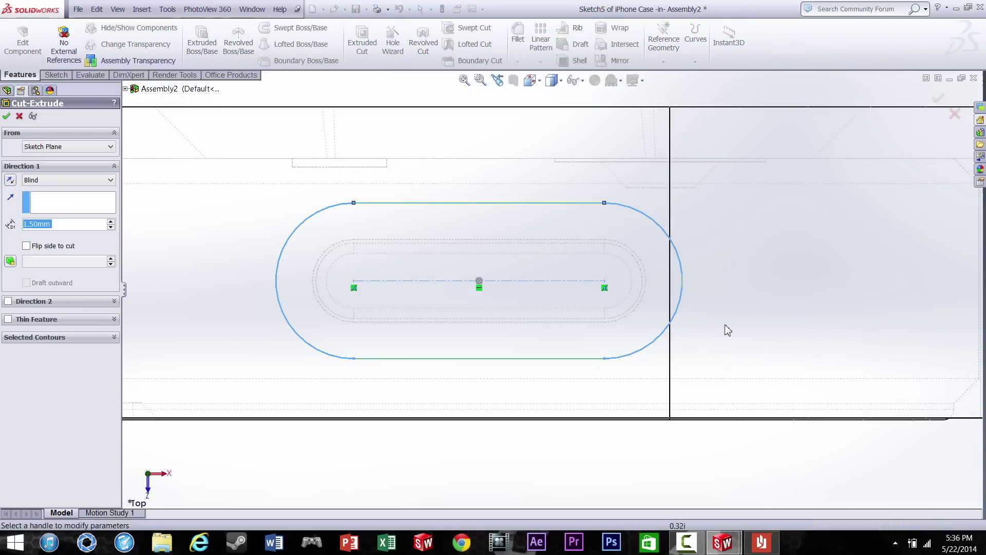
{"action": "middle_click_drag", "start_coordinate": [760, 183], "coordinate": [740, 167]}
{"action": "left_click", "coordinate": [6, 117]}
{"action": "scroll", "coordinate": [555, 257], "scroll_direction": "up", "scroll_amount": 4}
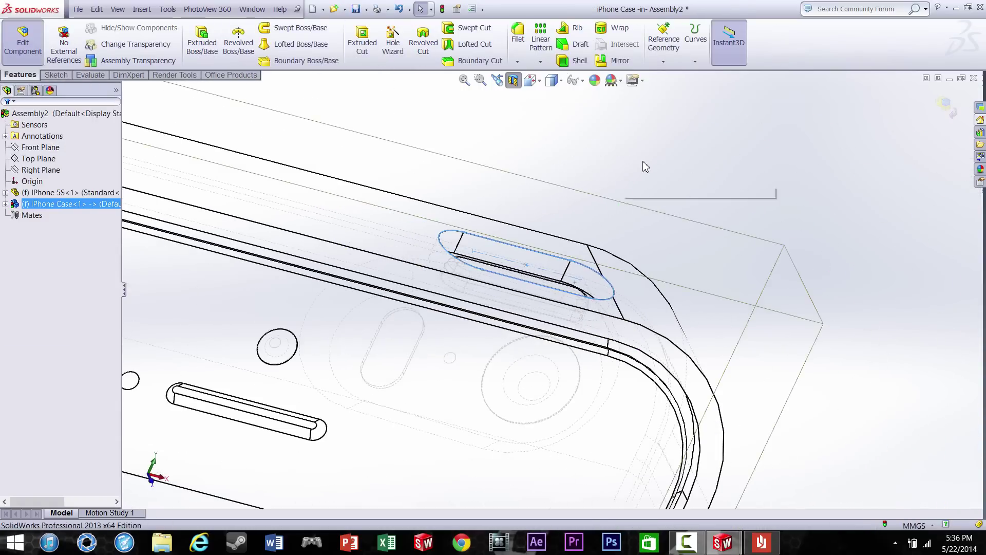
Chamfer the outer edge of the power button opening with a 1.5 mm distance at 45 degrees.
{"action": "middle_click_drag", "start_coordinate": [645, 167], "coordinate": [591, 198]}
{"action": "left_click", "coordinate": [518, 61]}
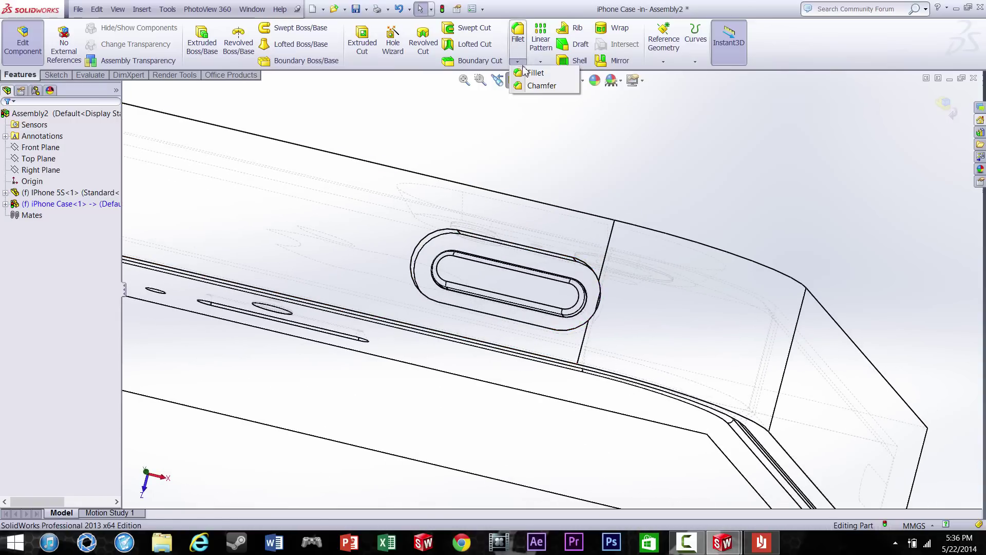
{"action": "left_click", "coordinate": [545, 86]}
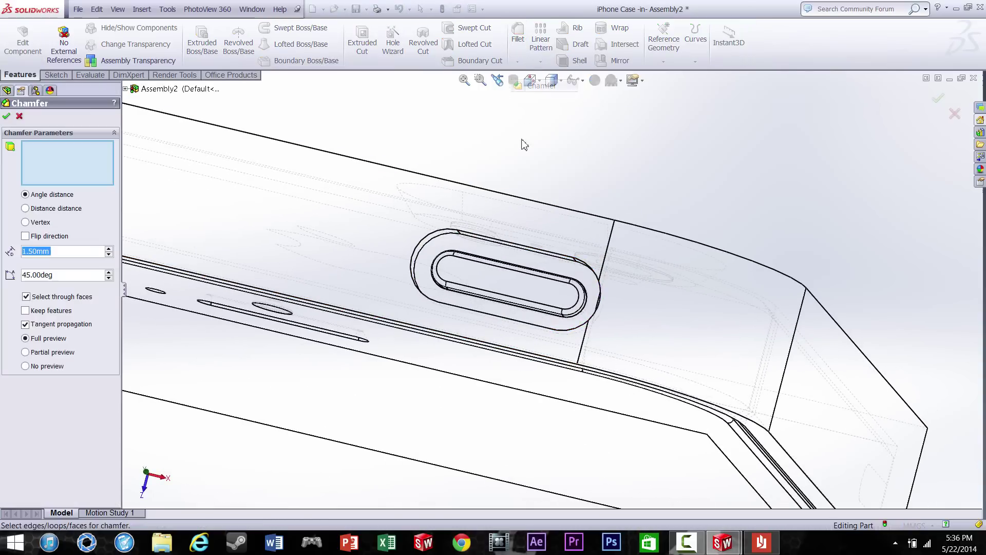
{"action": "left_click", "coordinate": [548, 255]}
{"action": "left_click", "coordinate": [6, 117]}
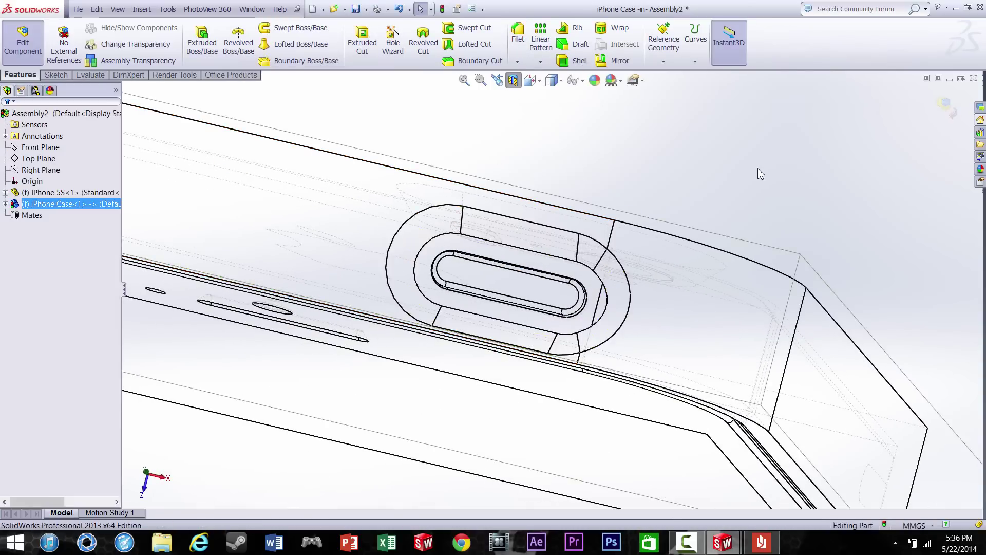
Replace the section with a new one at the case's Top Plane that keeps the lower half of the assembly.
{"action": "middle_click_drag", "start_coordinate": [763, 267], "coordinate": [794, 166]}
{"action": "scroll", "coordinate": [511, 145], "scroll_direction": "up", "scroll_amount": 7}
{"action": "middle_click_drag", "start_coordinate": [510, 145], "coordinate": [485, 106]}
{"action": "key", "text": "ctrl+7"}
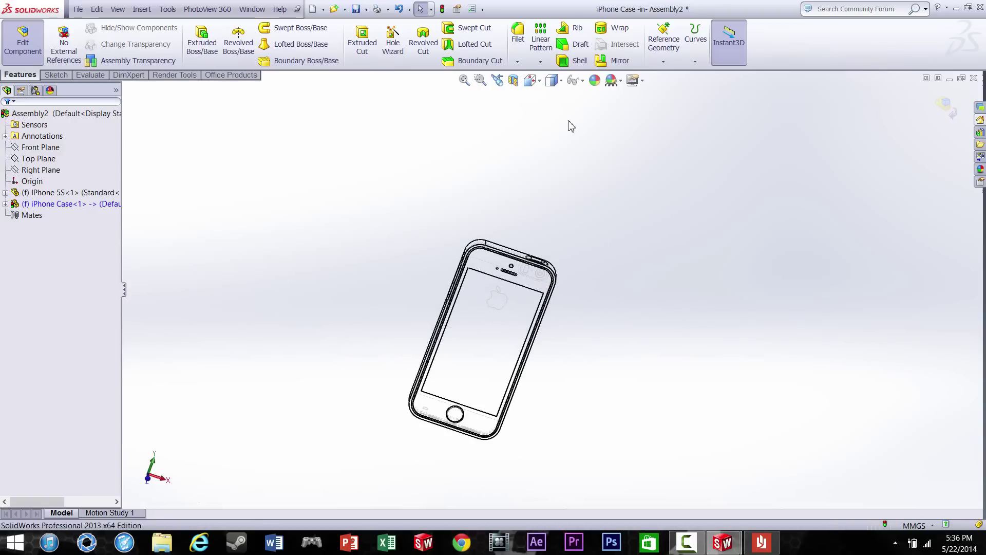
{"action": "middle_click_drag", "start_coordinate": [722, 330], "coordinate": [570, 208]}
{"action": "left_click", "coordinate": [514, 80]}
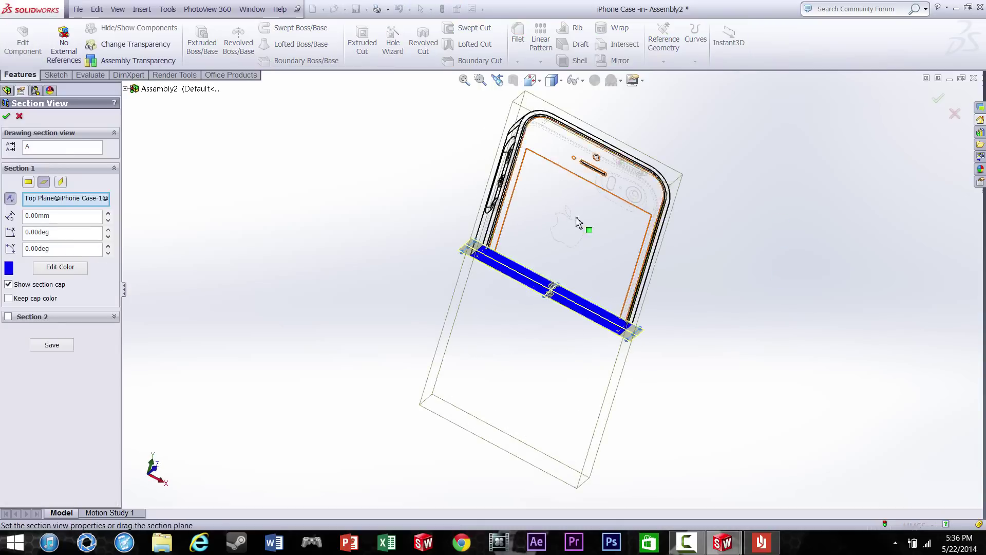
{"action": "left_click", "coordinate": [6, 117]}
On the case's bottom wall, sketch a circle concentric with the headphone jack, with a radius of about 0.111 in.
{"action": "left_click", "coordinate": [531, 80]}
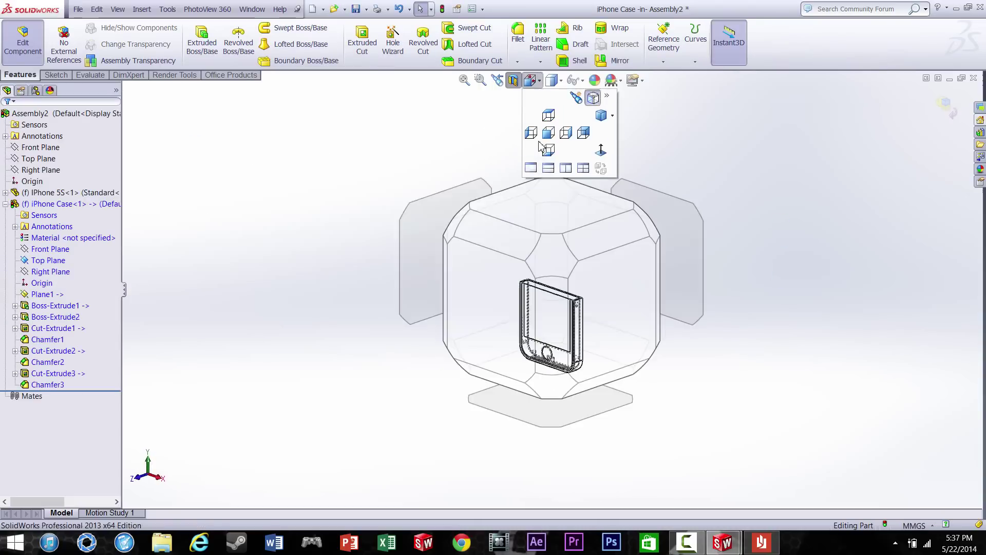
{"action": "left_click", "coordinate": [594, 250]}
{"action": "scroll", "coordinate": [576, 291], "scroll_direction": "down", "scroll_amount": 3}
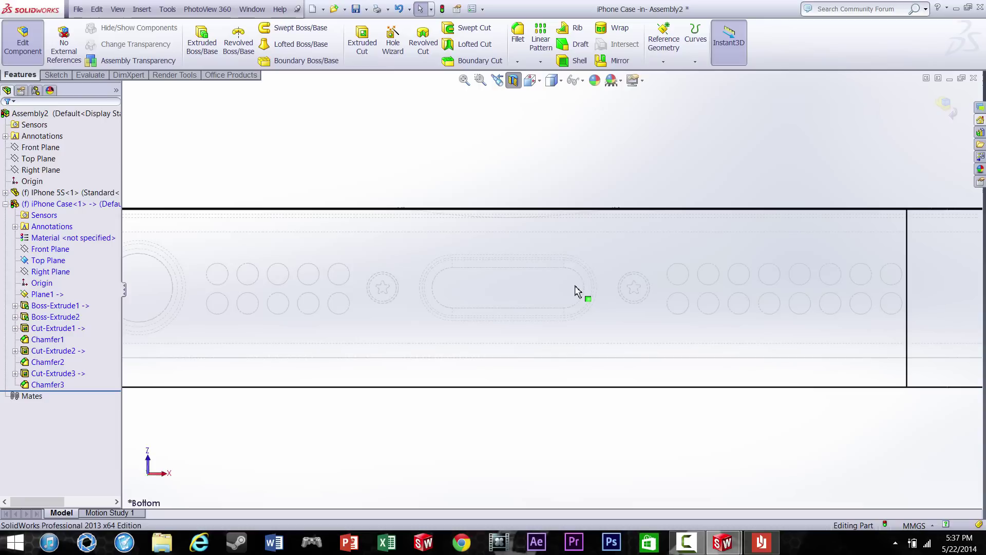
{"action": "left_click", "coordinate": [70, 76]}
{"action": "left_click", "coordinate": [197, 38]}
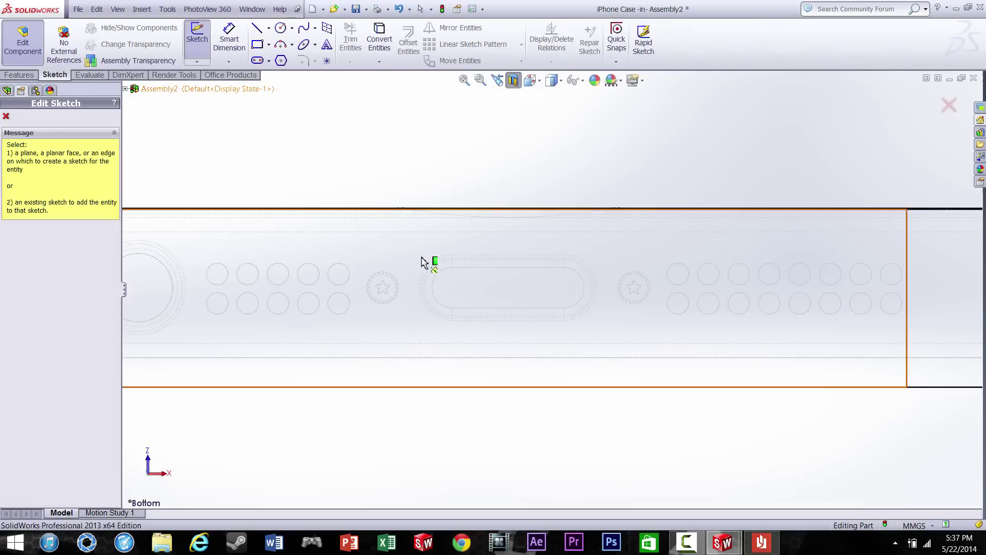
{"action": "left_click", "coordinate": [423, 271]}
{"action": "left_click", "coordinate": [281, 28]}
{"action": "scroll", "coordinate": [250, 216], "scroll_direction": "up", "scroll_amount": 2}
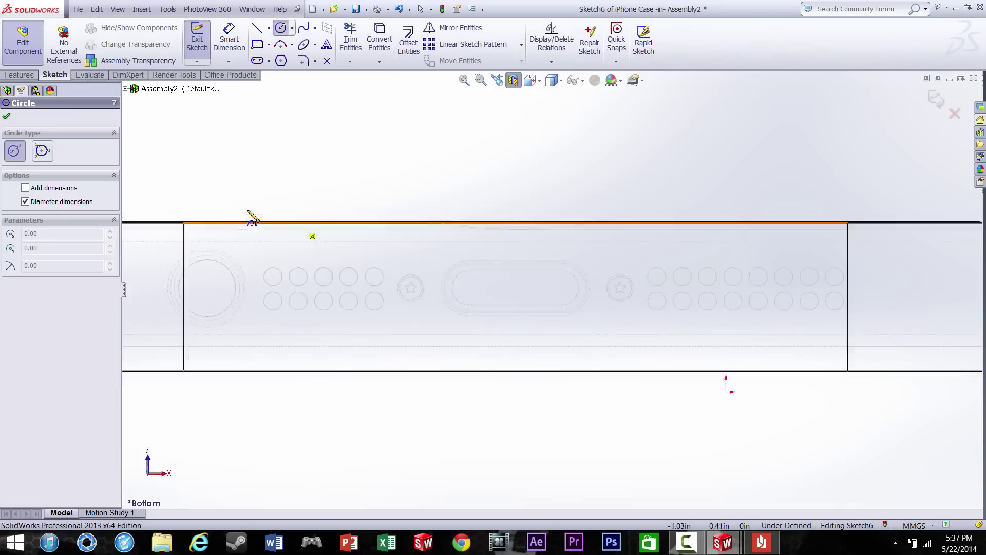
{"action": "scroll", "coordinate": [376, 254], "scroll_direction": "down", "scroll_amount": 5}
{"action": "left_click", "coordinate": [394, 216]}
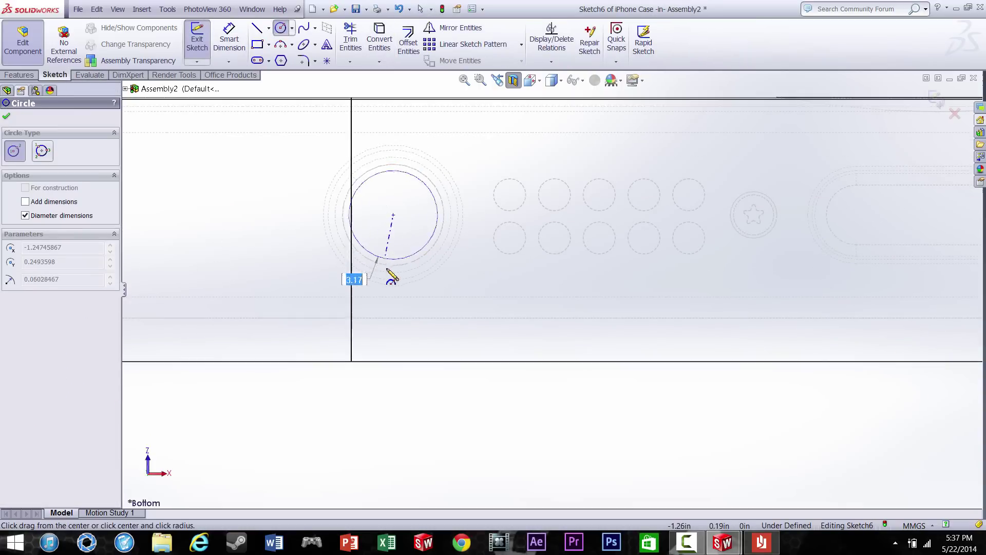
{"action": "left_click", "coordinate": [395, 299]}
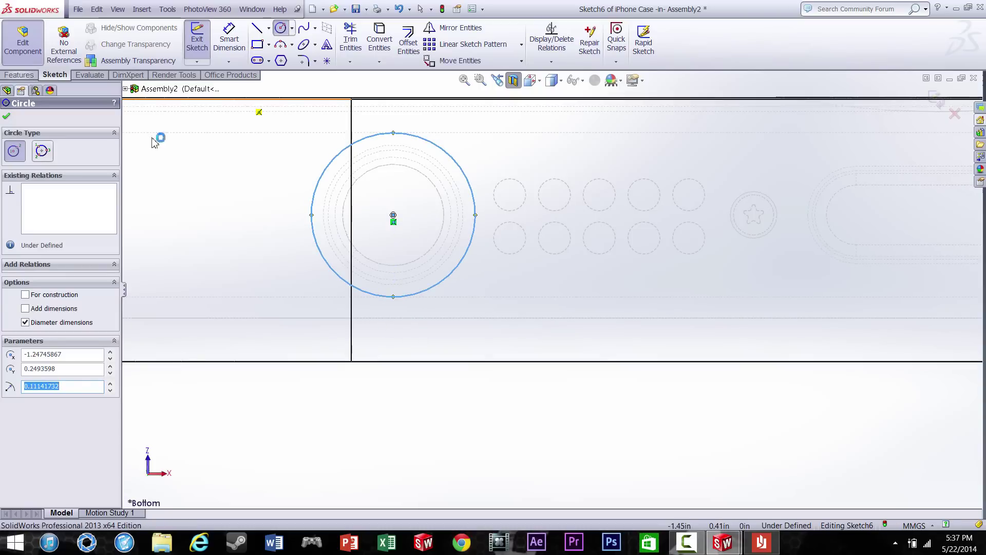
Draw a horizontal centerline from the top of the headphone jack circle across the bottom wall, past the Lightning port.
{"action": "scroll", "coordinate": [884, 214], "scroll_direction": "up", "scroll_amount": 3}
{"action": "scroll", "coordinate": [899, 219], "scroll_direction": "down", "scroll_amount": 2}
{"action": "scroll", "coordinate": [915, 222], "scroll_direction": "up", "scroll_amount": 2}
{"action": "scroll", "coordinate": [771, 231], "scroll_direction": "down", "scroll_amount": 1}
{"action": "scroll", "coordinate": [273, 74], "scroll_direction": "up", "scroll_amount": 2}
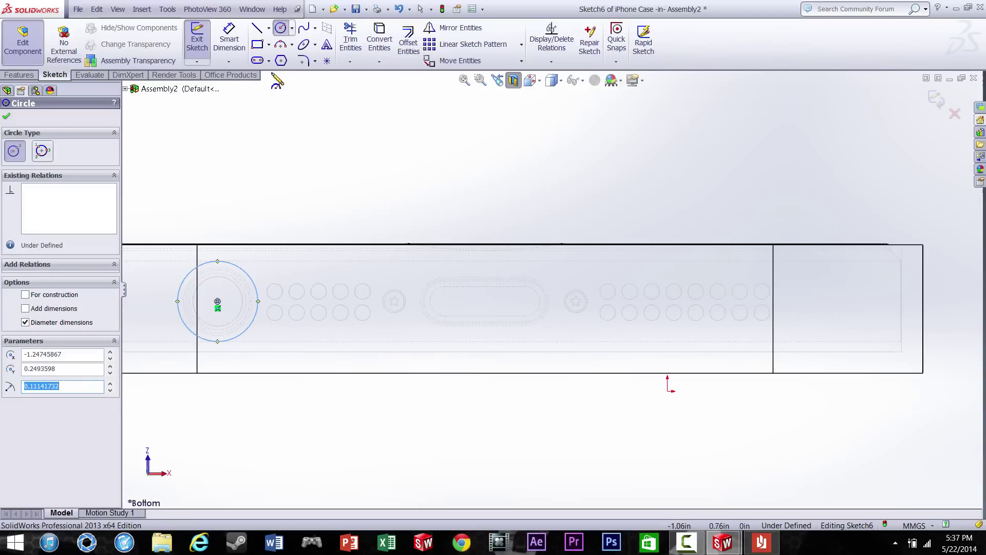
{"action": "left_click", "coordinate": [269, 29]}
{"action": "left_click", "coordinate": [281, 58]}
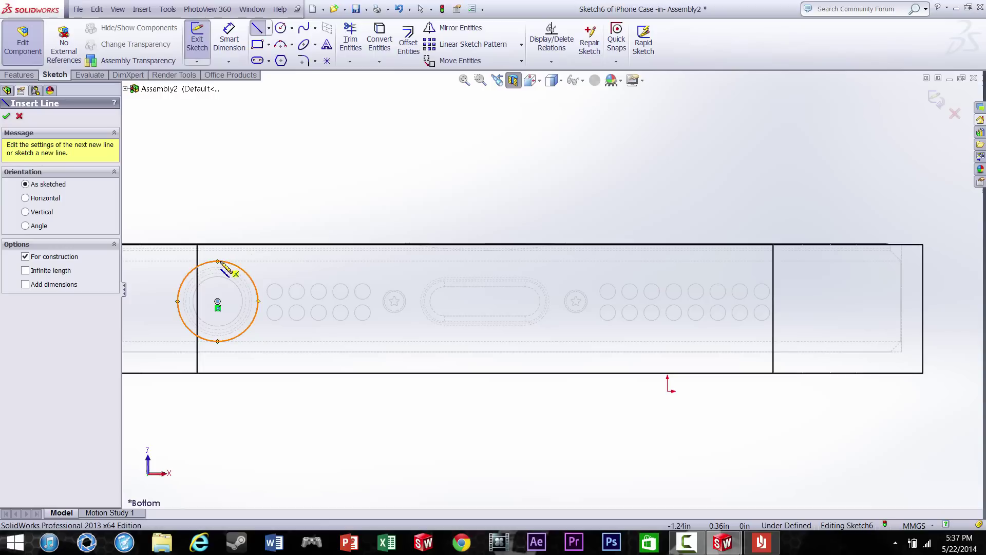
{"action": "left_click", "coordinate": [218, 262]}
{"action": "left_click", "coordinate": [659, 261]}
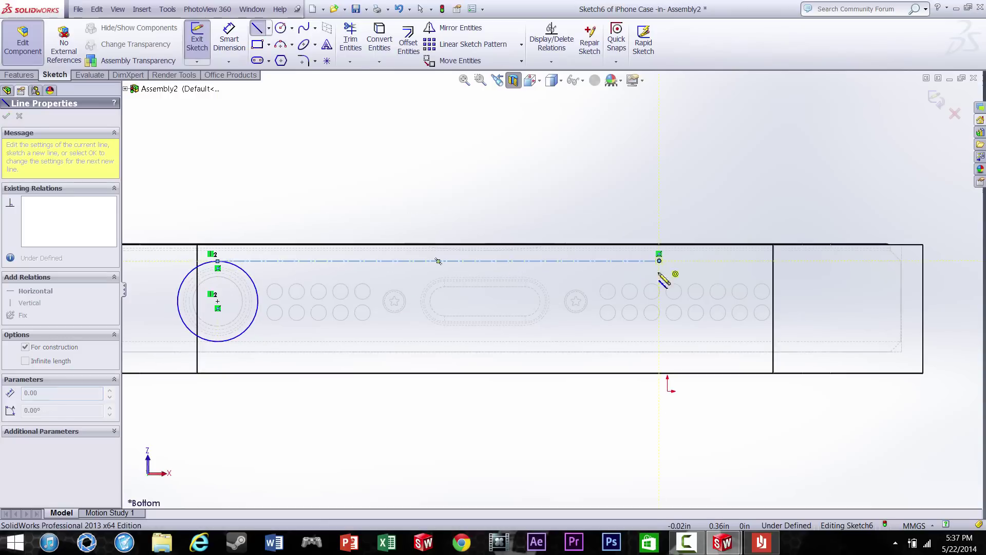
{"action": "key", "text": "Escape"}
Draw a matching horizontal centerline from the bottom of the headphone jack circle across the bottom wall.
{"action": "left_click", "coordinate": [269, 29]}
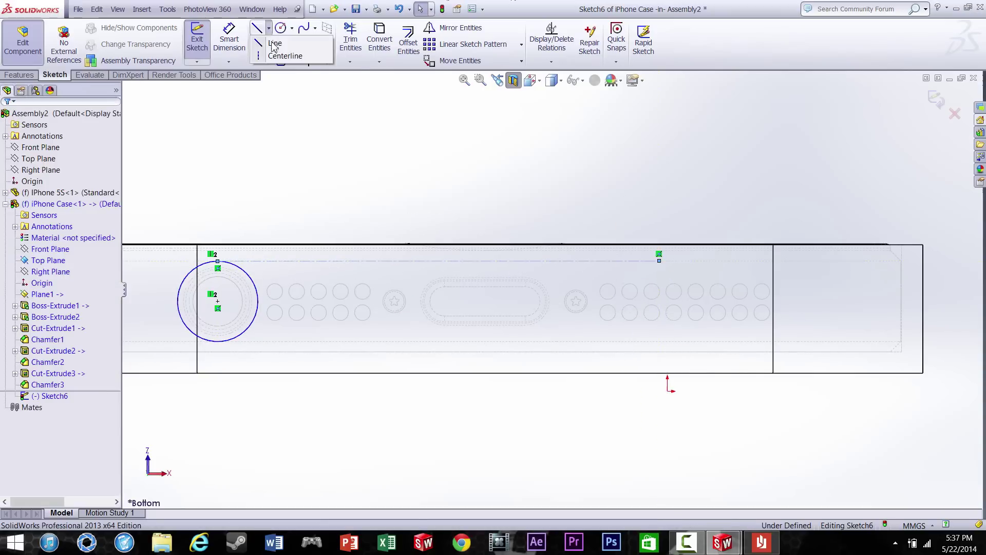
{"action": "left_click", "coordinate": [280, 58]}
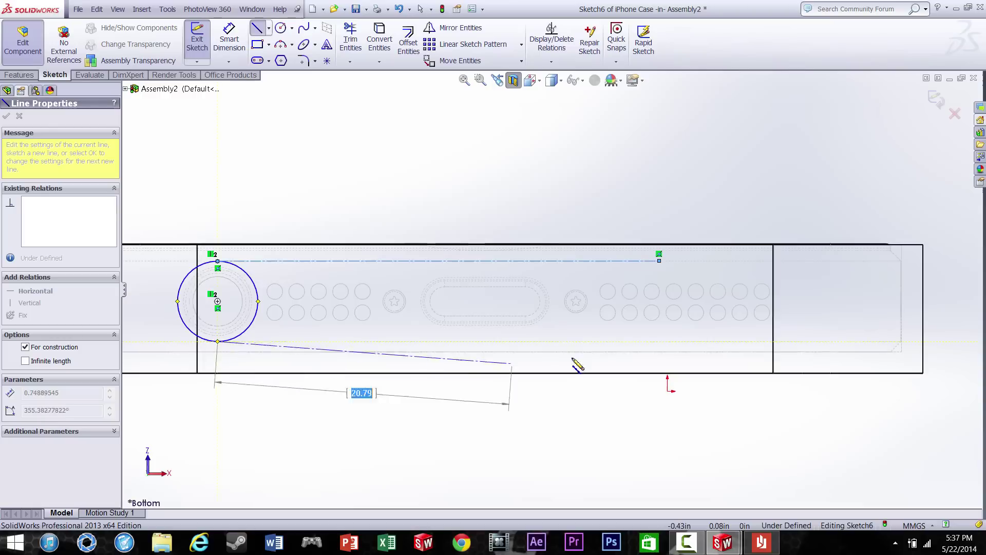
{"action": "left_click", "coordinate": [668, 341]}
{"action": "key", "text": "Escape"}
Sketch a straight slot around the Lightning port, about 0.218 in wide with arc centers about 0.224 in apart.
{"action": "scroll", "coordinate": [607, 317], "scroll_direction": "down", "scroll_amount": 3}
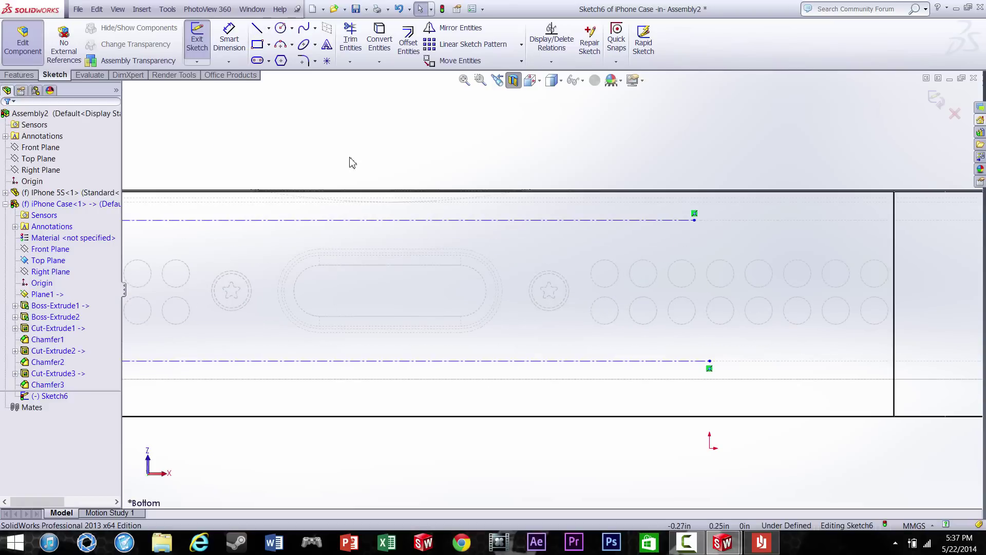
{"action": "left_click", "coordinate": [258, 60]}
{"action": "left_click", "coordinate": [320, 290]}
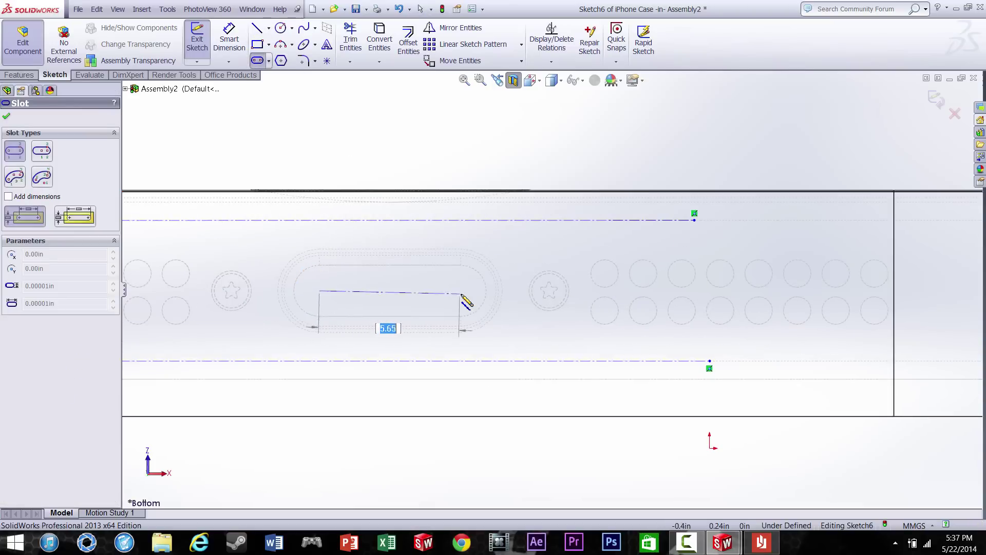
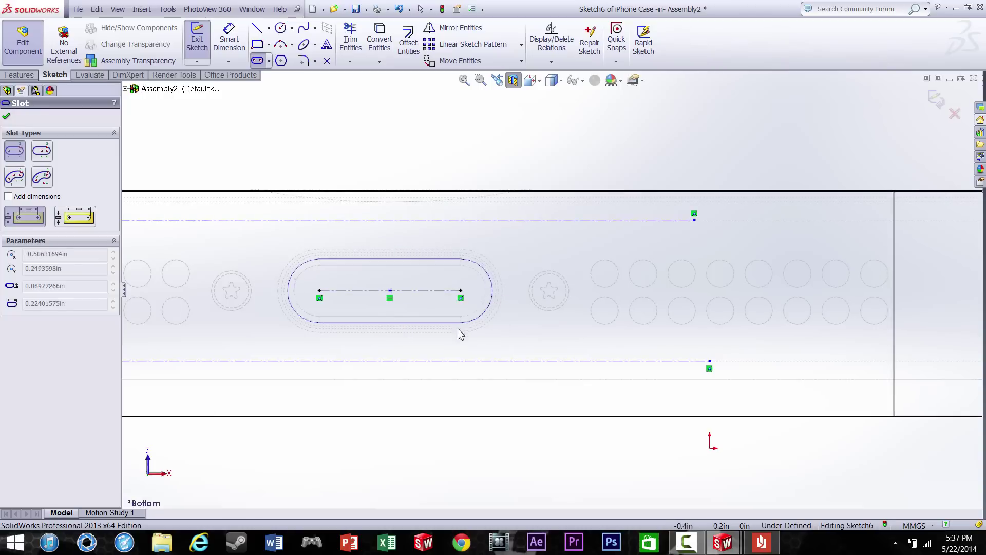
{"action": "left_click", "coordinate": [448, 376]}
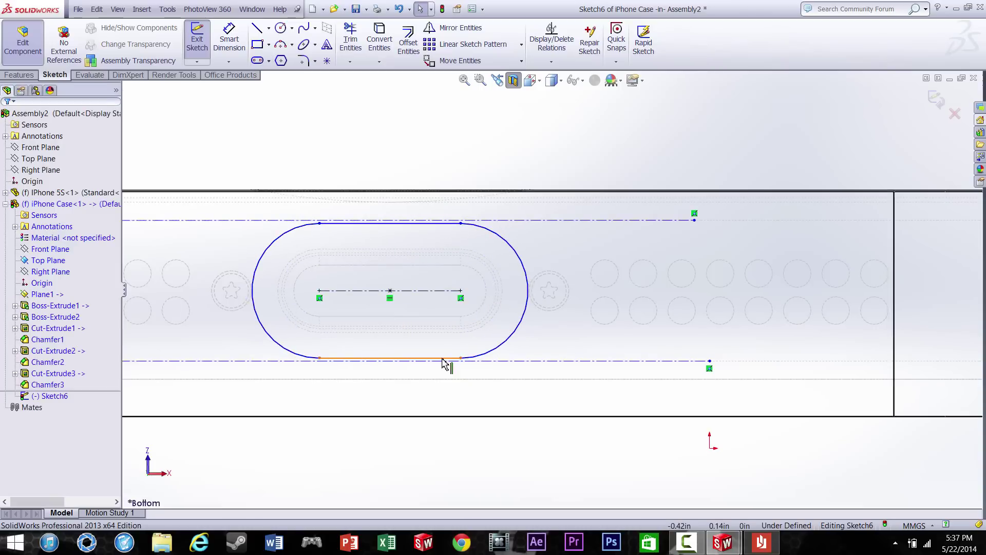
Make the slot's lower straight edge collinear with the lower horizontal centerline.
{"action": "left_click_drag", "start_coordinate": [447, 371], "coordinate": [447, 364]}
{"action": "scroll", "coordinate": [459, 328], "scroll_direction": "down", "scroll_amount": 5}
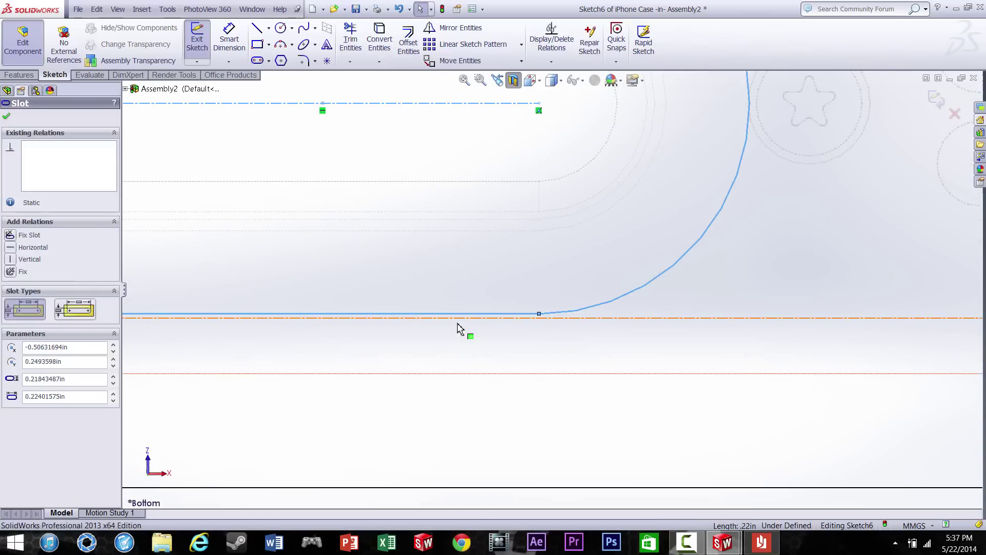
{"action": "left_click", "coordinate": [457, 318], "text": "ctrl"}
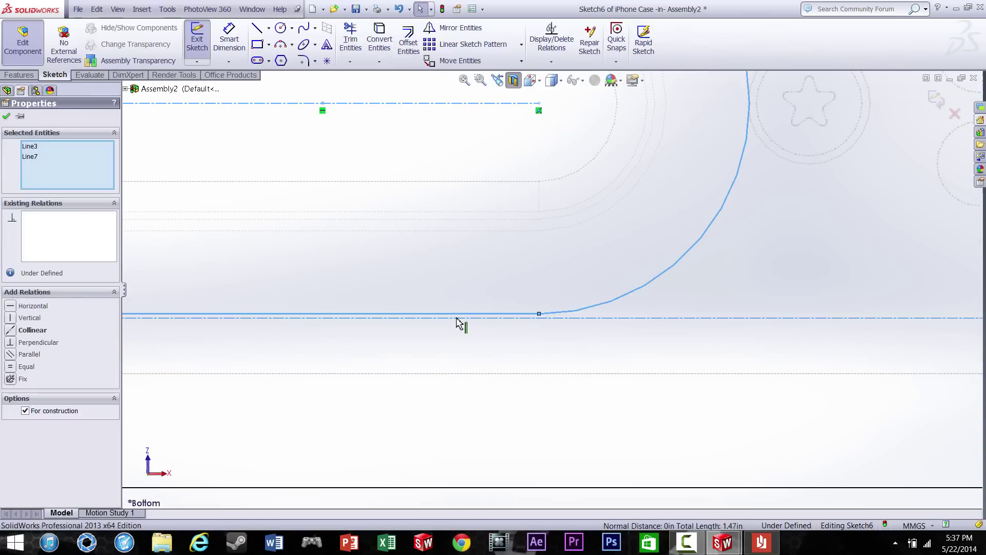
{"action": "left_click", "coordinate": [26, 330]}
{"action": "scroll", "coordinate": [584, 287], "scroll_direction": "up", "scroll_amount": 5}
{"action": "left_click", "coordinate": [6, 116]}
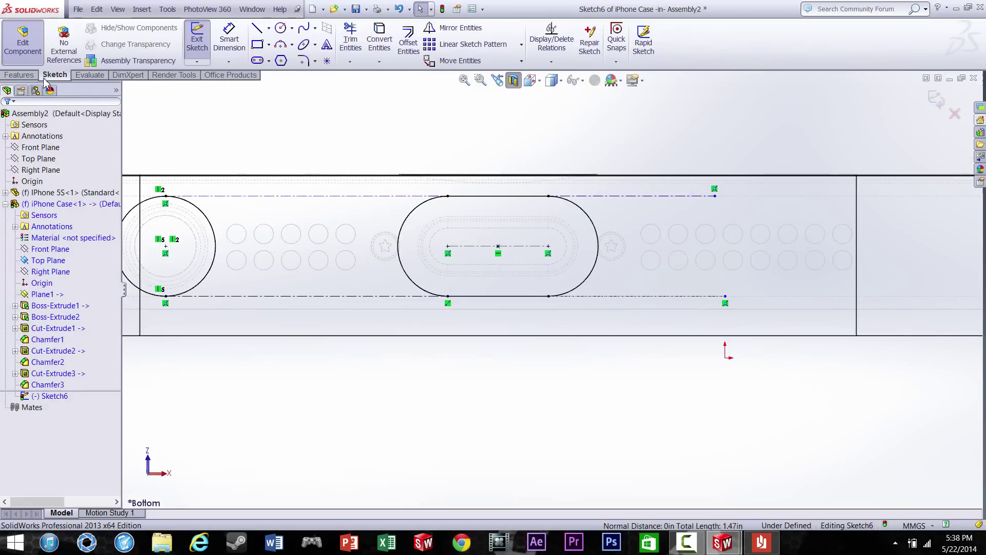
Cut the headphone jack circle and Lightning port slot into the case wall with a blind depth of 1.50 mm.
{"action": "left_click", "coordinate": [21, 74]}
{"action": "left_click", "coordinate": [362, 44]}
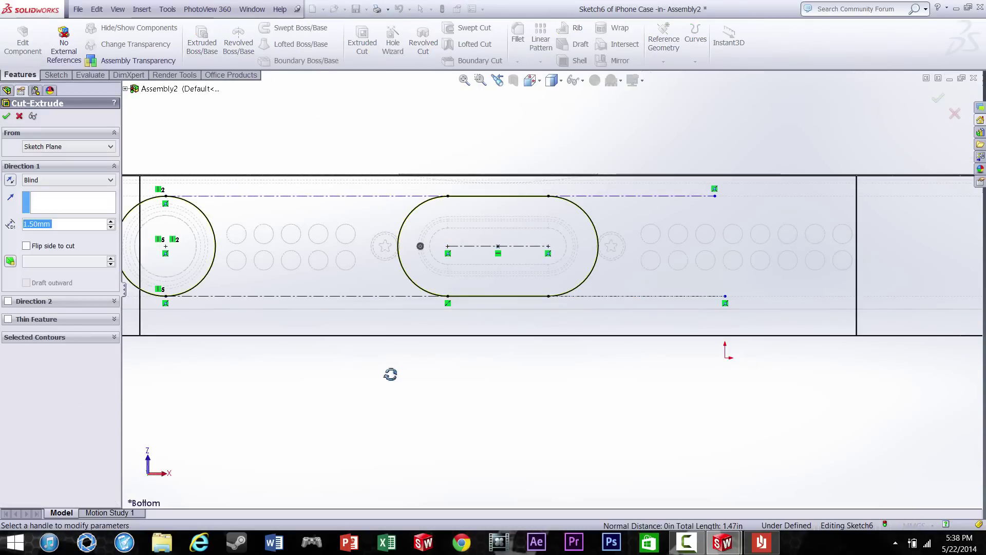
{"action": "left_click", "coordinate": [7, 116]}
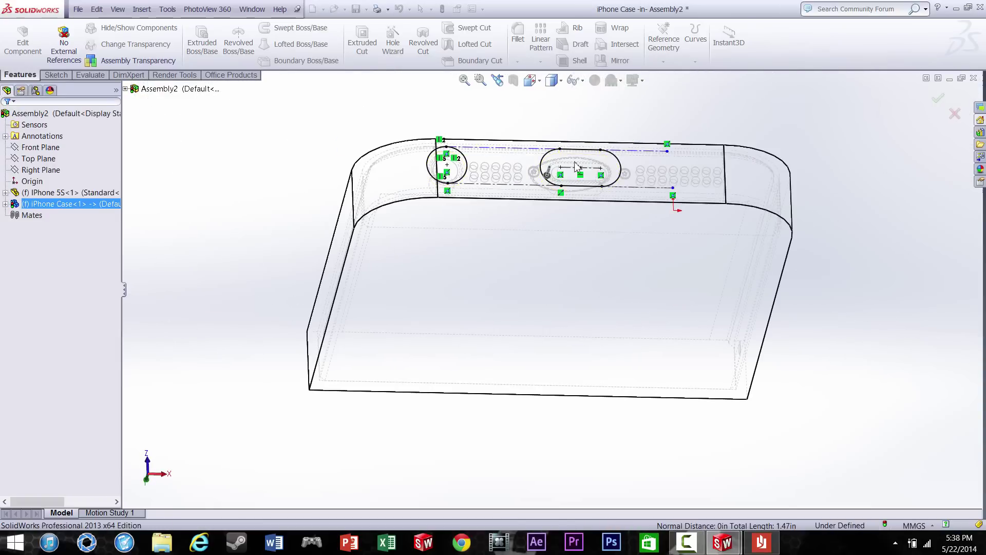
Chamfer the outer edge of the Lightning port opening by 1.50 mm at 45 degrees.
{"action": "scroll", "coordinate": [565, 141], "scroll_direction": "down", "scroll_amount": 4}
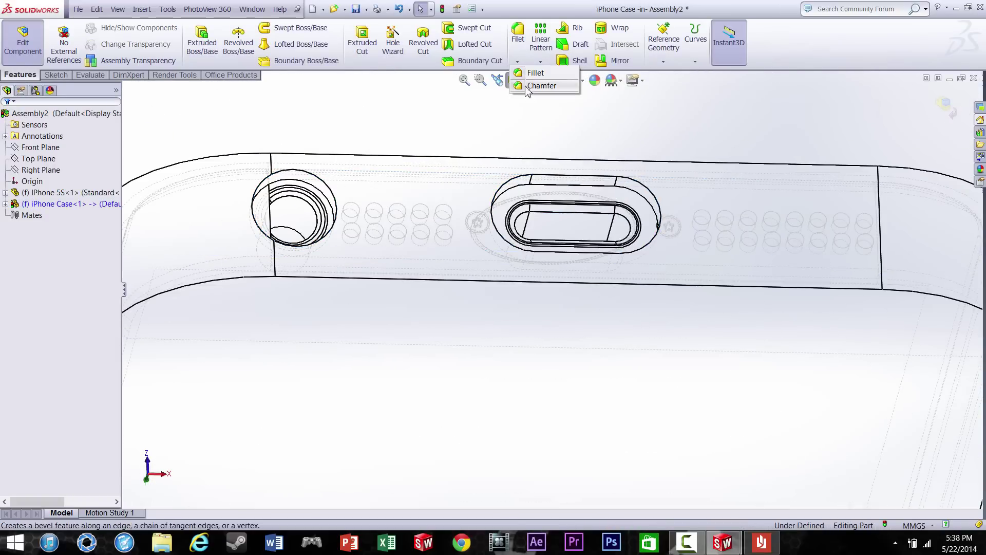
{"action": "left_click", "coordinate": [528, 86]}
{"action": "left_click", "coordinate": [555, 178]}
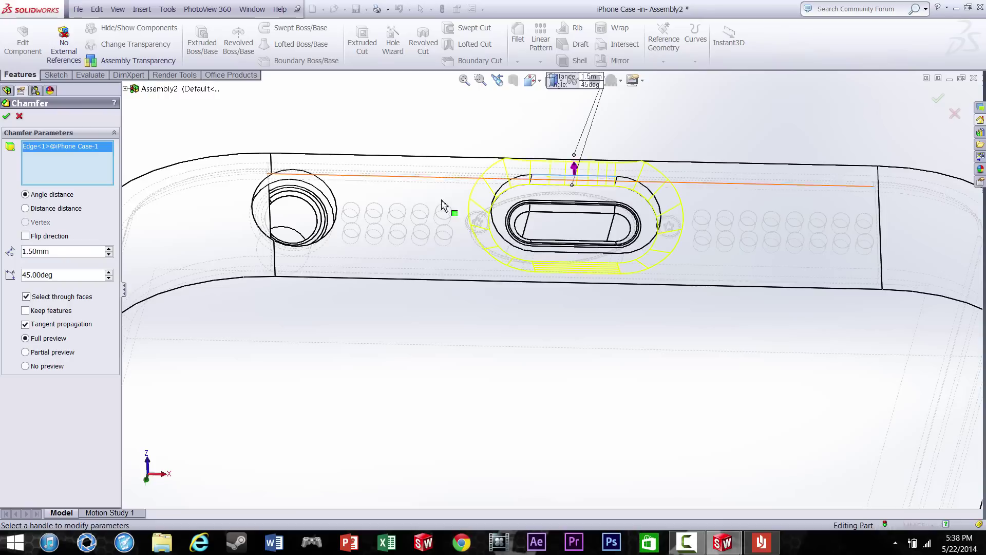
{"action": "left_click", "coordinate": [329, 179]}
{"action": "key", "text": "Delete"}
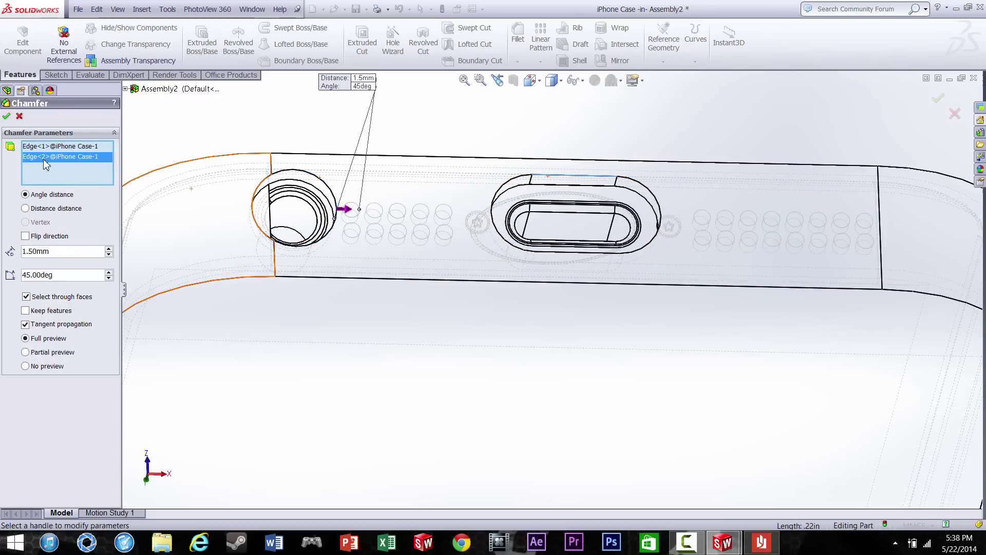
{"action": "left_click", "coordinate": [6, 118]}
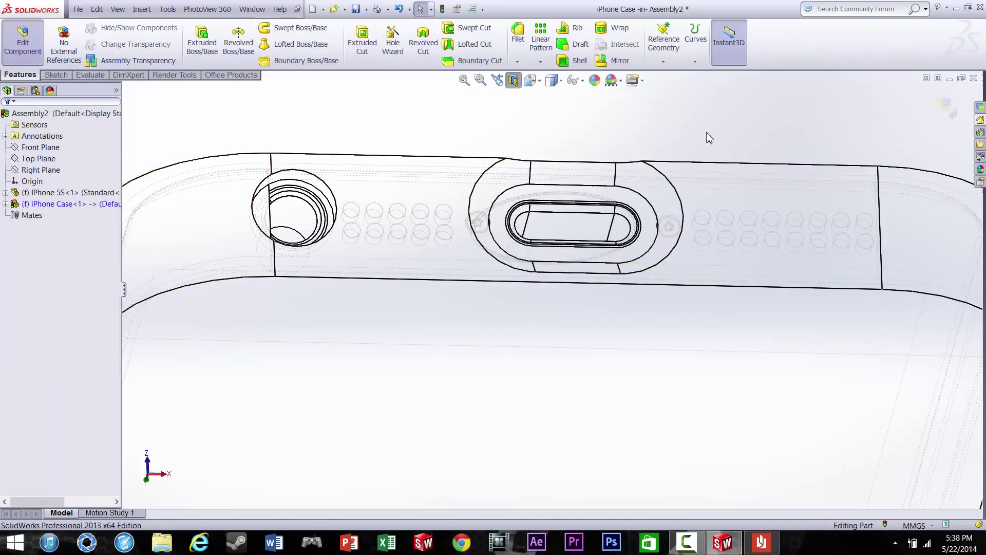
Chamfer the outer edge of the headphone jack opening by 1.00 mm at 45 degrees.
{"action": "middle_click_drag", "start_coordinate": [709, 137], "coordinate": [699, 185]}
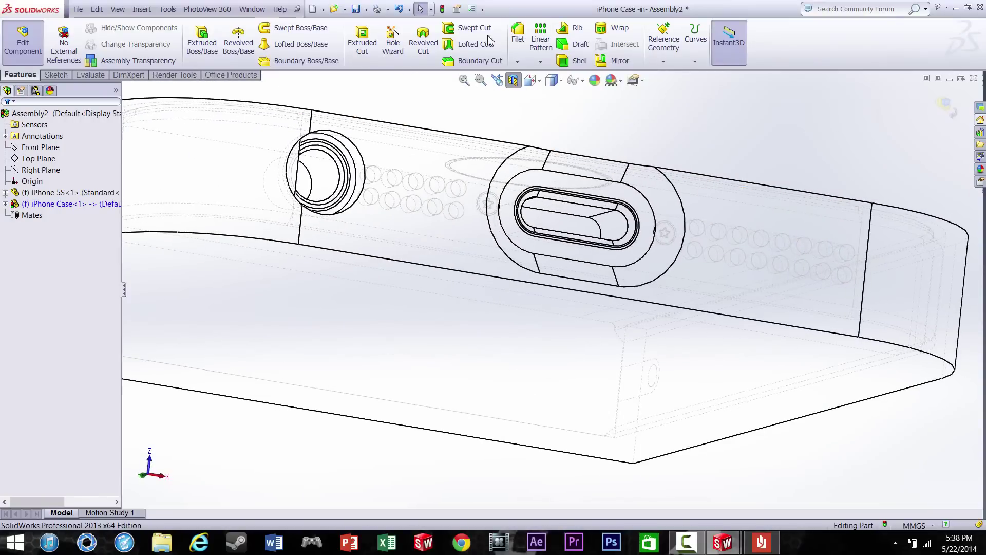
{"action": "left_click", "coordinate": [518, 62]}
{"action": "left_click", "coordinate": [535, 85]}
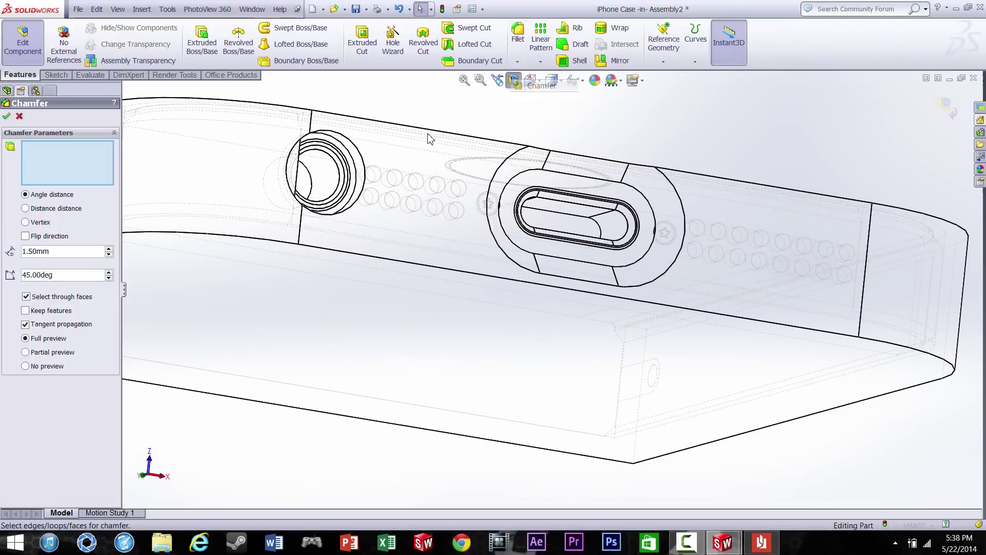
{"action": "left_click", "coordinate": [358, 153]}
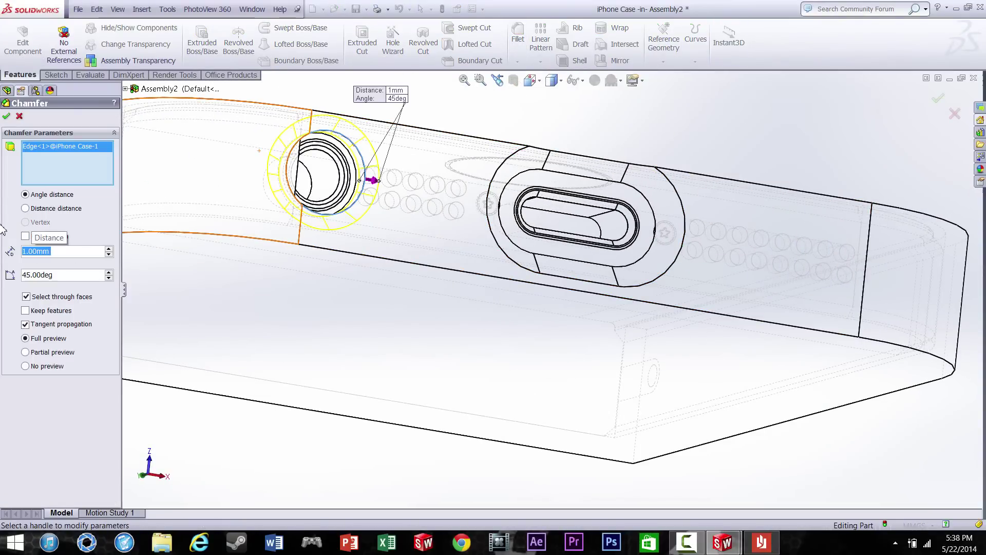
{"action": "left_click", "coordinate": [8, 117]}
Turn off the section, switch to the Bottom view, and section the assembly again at the case's Top Plane.
{"action": "scroll", "coordinate": [506, 191], "scroll_direction": "up", "scroll_amount": 3}
{"action": "middle_click_drag", "start_coordinate": [549, 193], "coordinate": [541, 225]}
{"action": "left_click", "coordinate": [514, 85]}
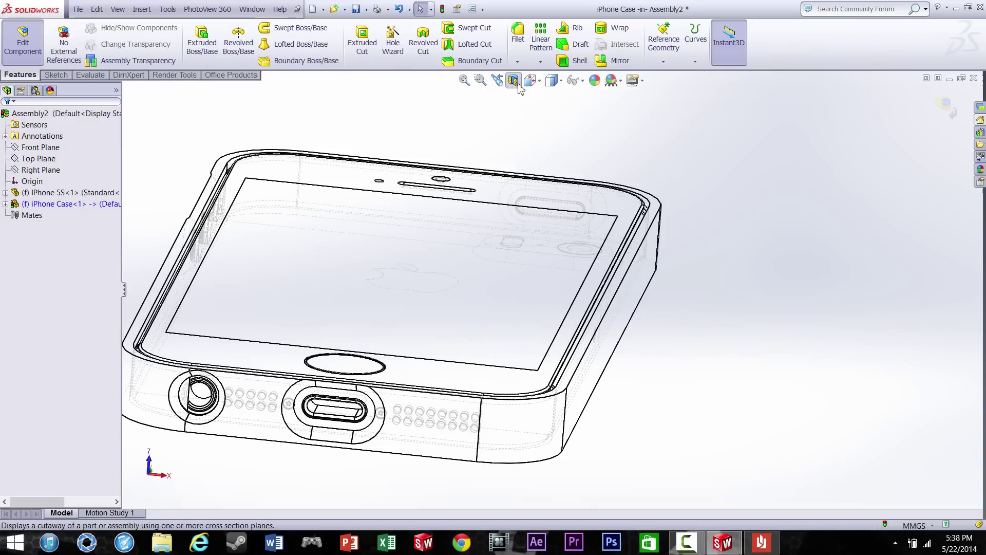
{"action": "left_click", "coordinate": [531, 82]}
{"action": "left_click", "coordinate": [548, 133]}
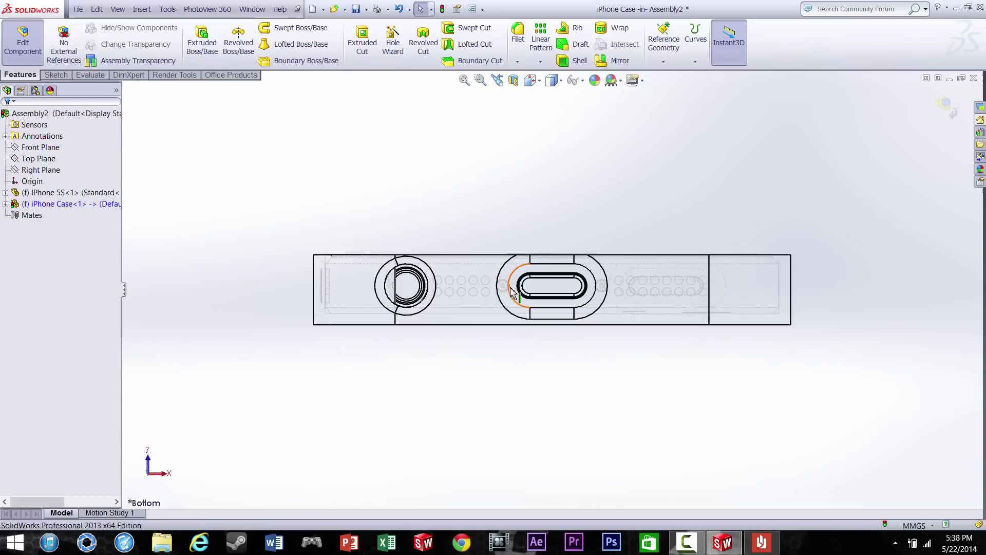
{"action": "left_click", "coordinate": [514, 81]}
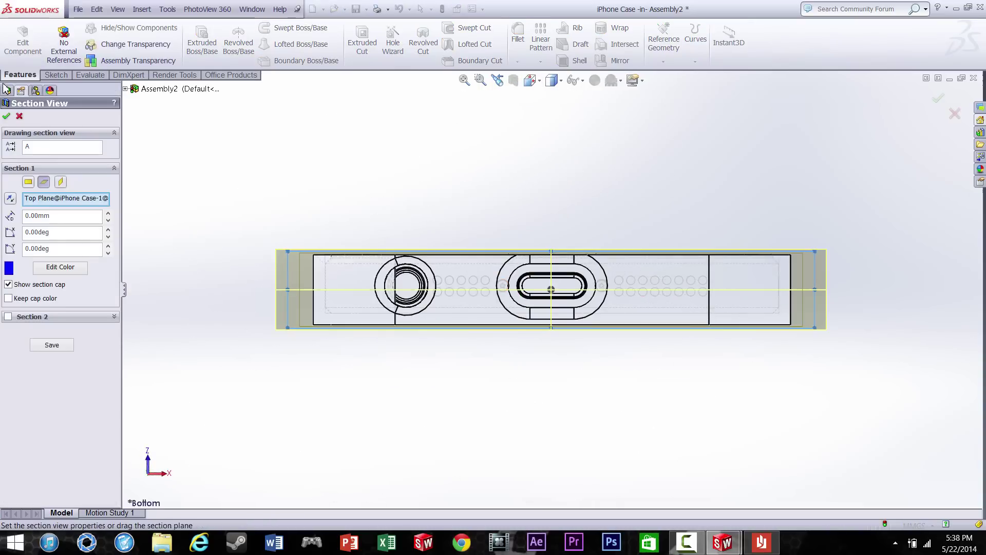
{"action": "left_click", "coordinate": [7, 116]}
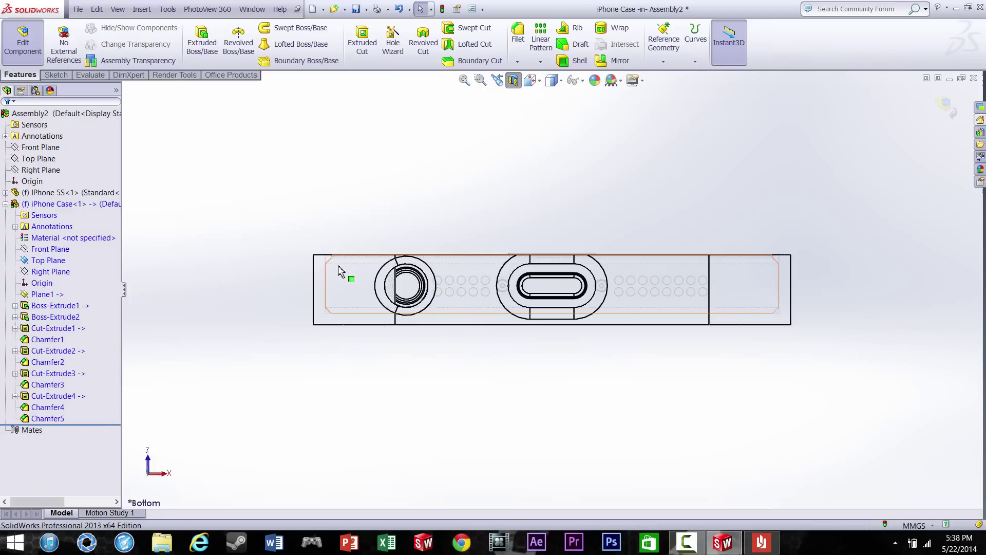
Start a sketch on the case's bottom wall and offset the second upper hole from the headphone jack outward by 0.05 mm.
{"action": "left_click", "coordinate": [451, 293]}
{"action": "scroll", "coordinate": [468, 282], "scroll_direction": "down", "scroll_amount": 8}
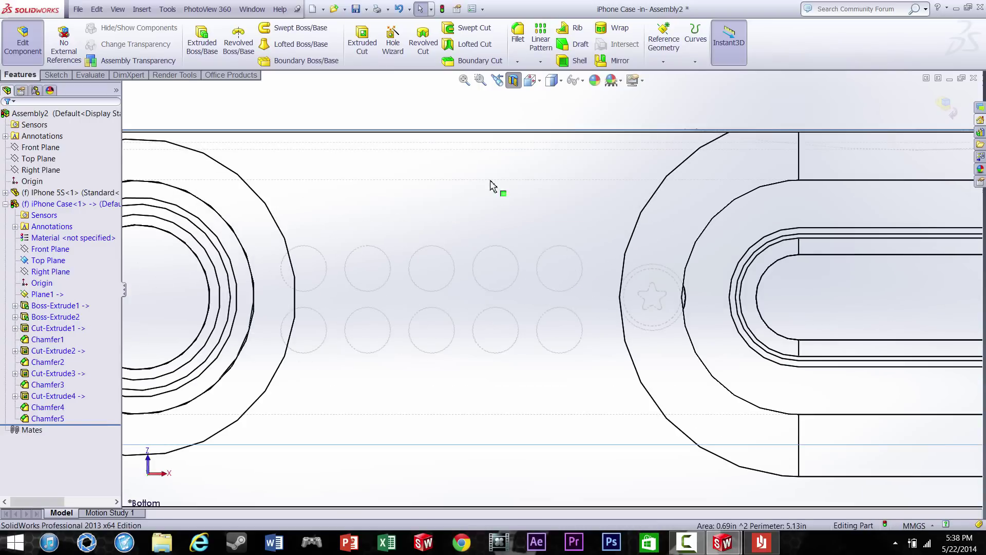
{"action": "left_click", "coordinate": [55, 75]}
{"action": "left_click", "coordinate": [408, 42]}
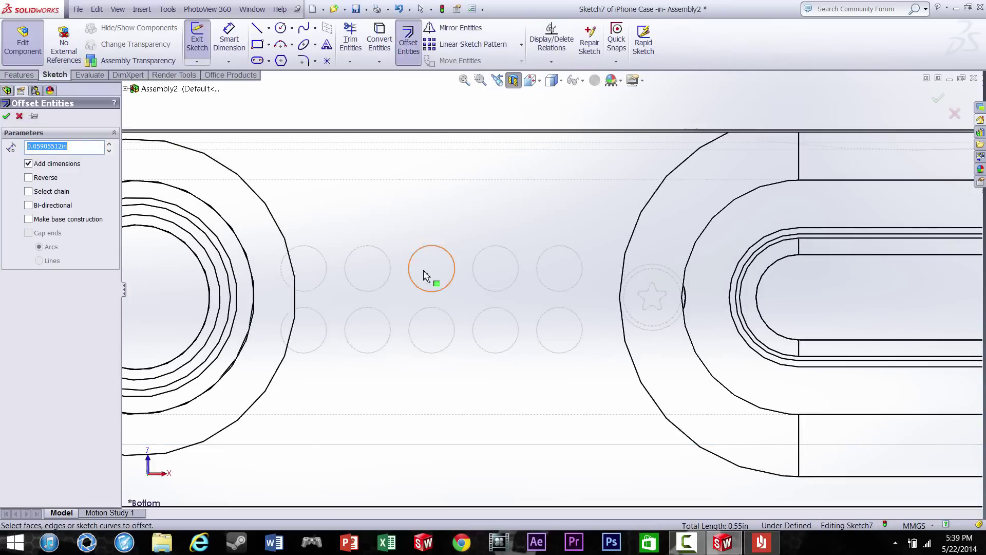
{"action": "left_click", "coordinate": [390, 257]}
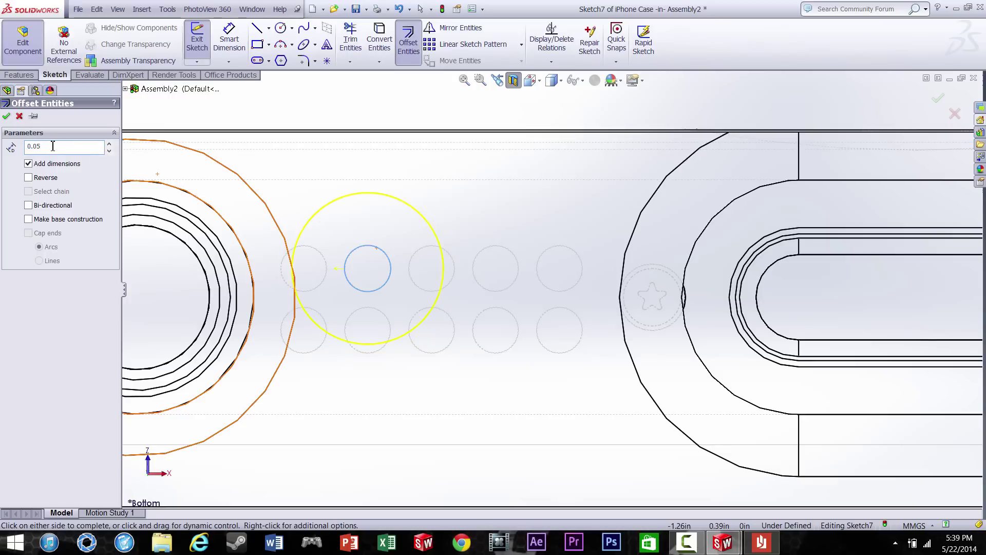
{"action": "left_click", "coordinate": [431, 257]}
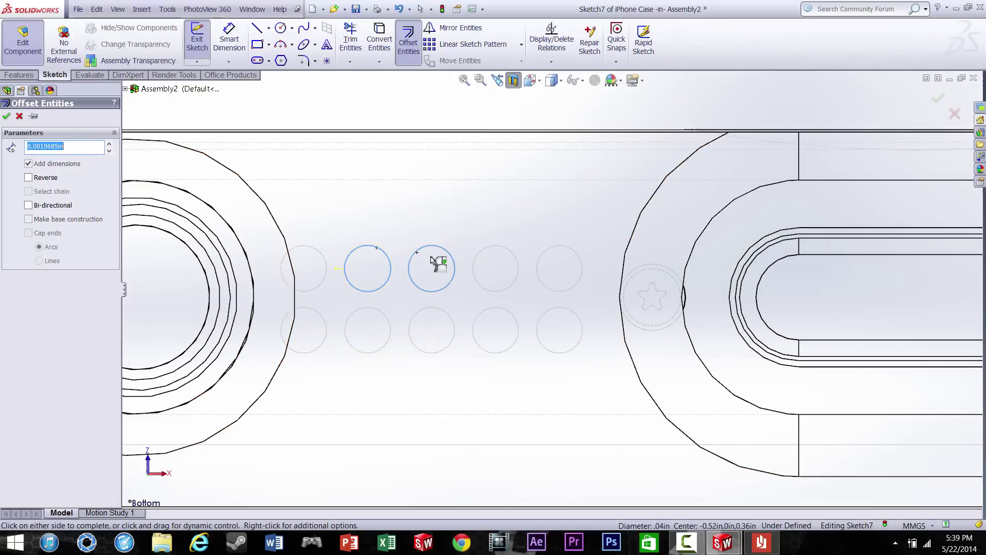
{"action": "left_click", "coordinate": [431, 256]}
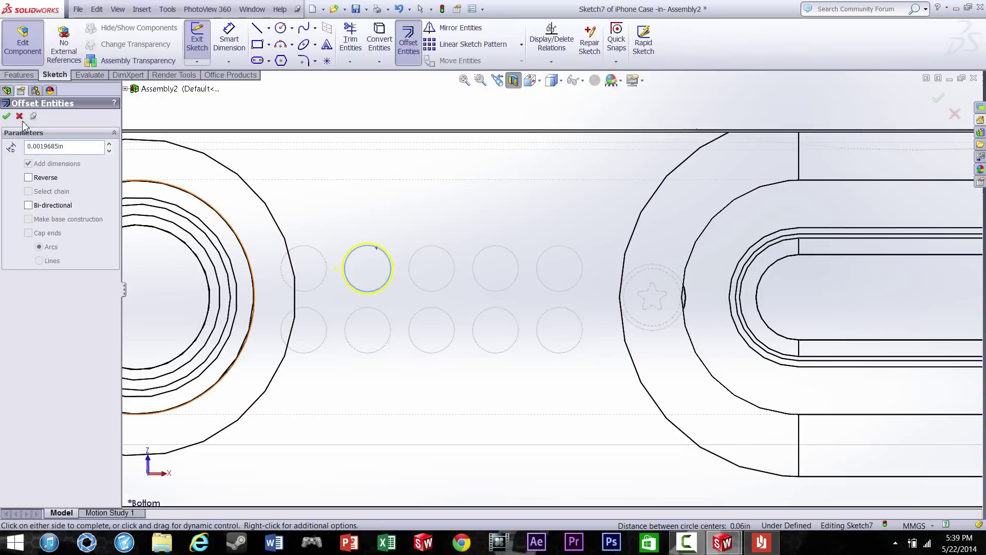
{"action": "left_click", "coordinate": [7, 117]}
Offset the other seven holes between the headphone jack and Lightning port by 0.05 mm, skipping the column beside the jack.
{"action": "left_click", "coordinate": [438, 252]}
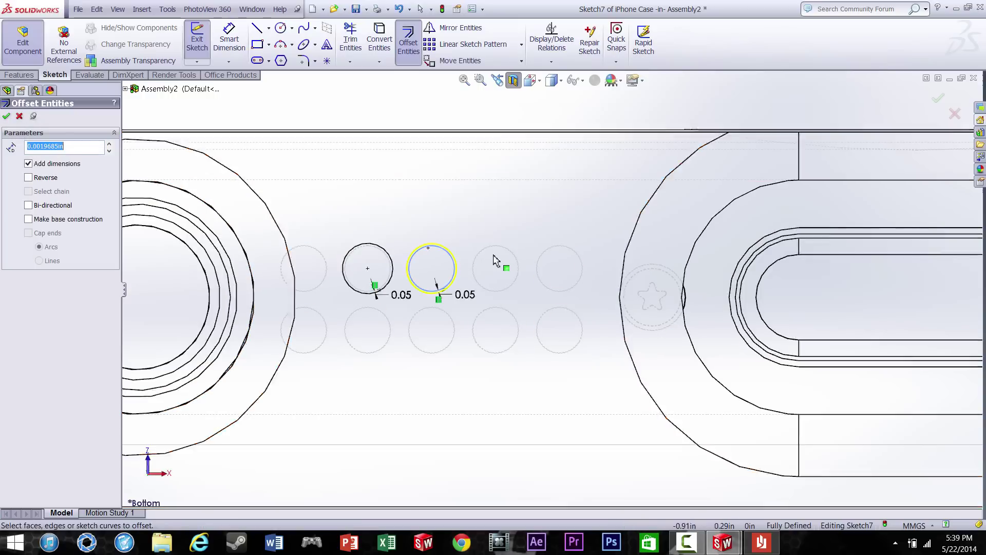
{"action": "left_click", "coordinate": [555, 269]}
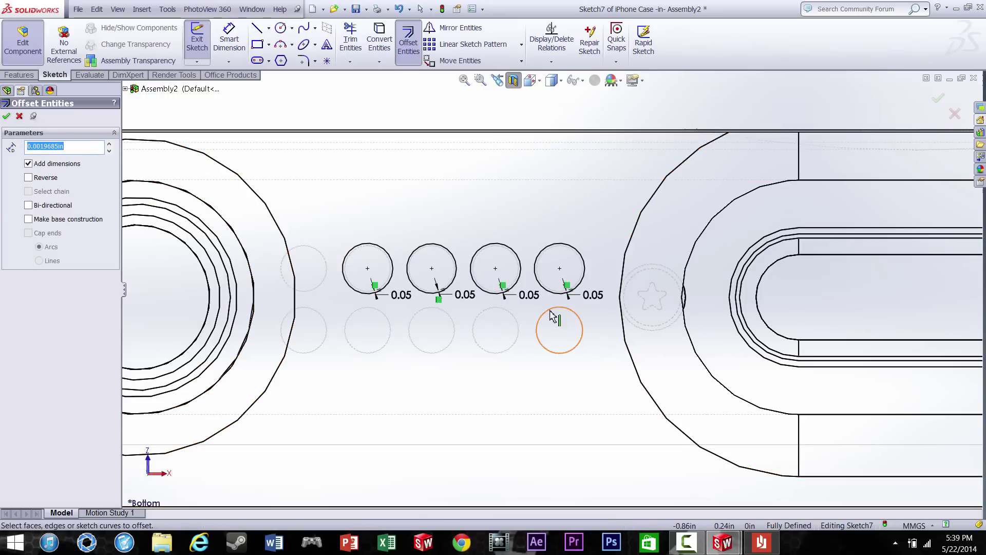
{"action": "left_click", "coordinate": [540, 324]}
{"action": "left_click", "coordinate": [519, 329]}
{"action": "left_click", "coordinate": [455, 324]}
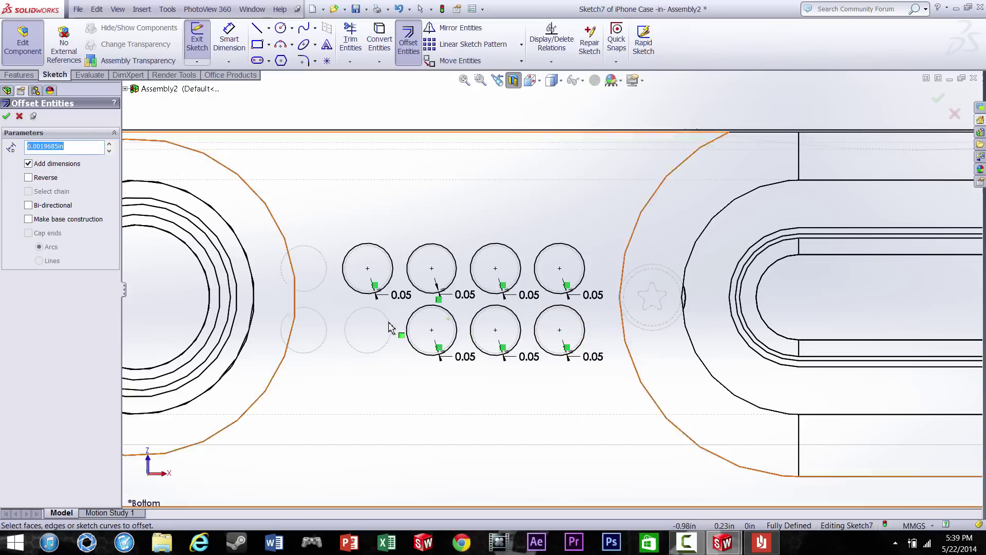
{"action": "left_click", "coordinate": [392, 330]}
Offset the upper hole nearest the Lightning port in the eight-column speaker group outward by 0.05 mm.
{"action": "scroll", "coordinate": [836, 294], "scroll_direction": "up", "scroll_amount": 5}
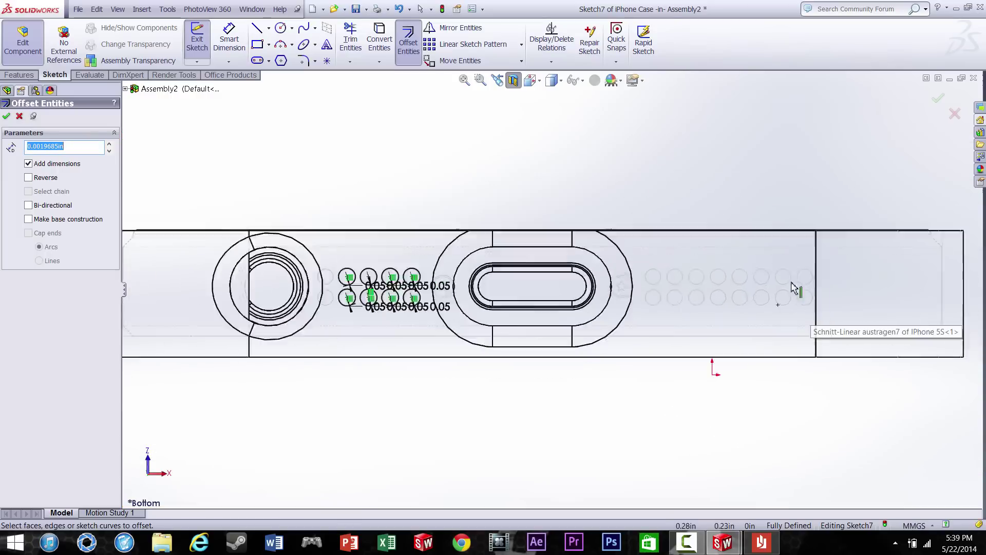
{"action": "scroll", "coordinate": [793, 287], "scroll_direction": "down", "scroll_amount": 6}
{"action": "left_click", "coordinate": [386, 295]}
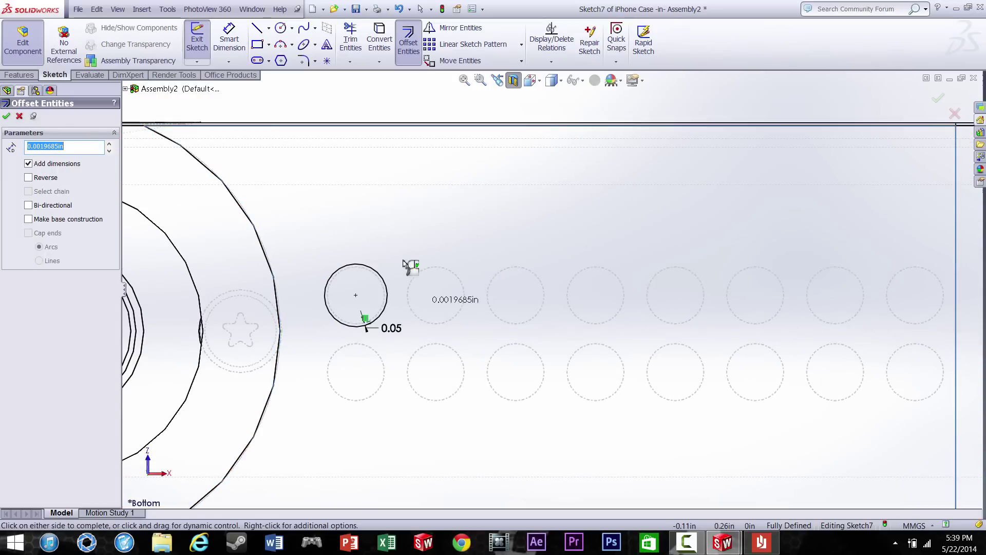
Try to offset the next holes in the upper row of the eight-column speaker group.
{"action": "left_click", "coordinate": [461, 308]}
{"action": "left_click", "coordinate": [572, 278]}
{"action": "left_click", "coordinate": [491, 312]}
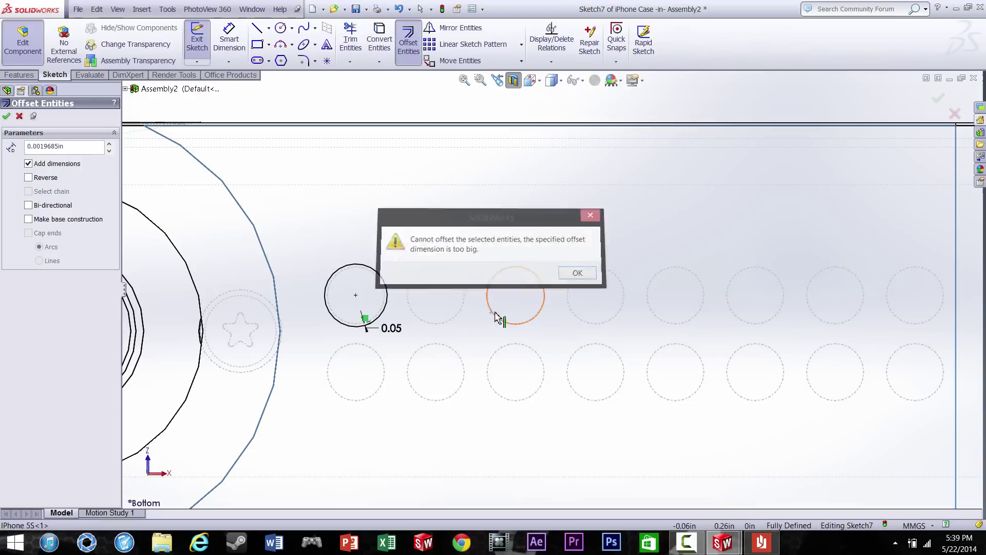
{"action": "left_click", "coordinate": [576, 273]}
{"action": "left_click", "coordinate": [6, 116]}
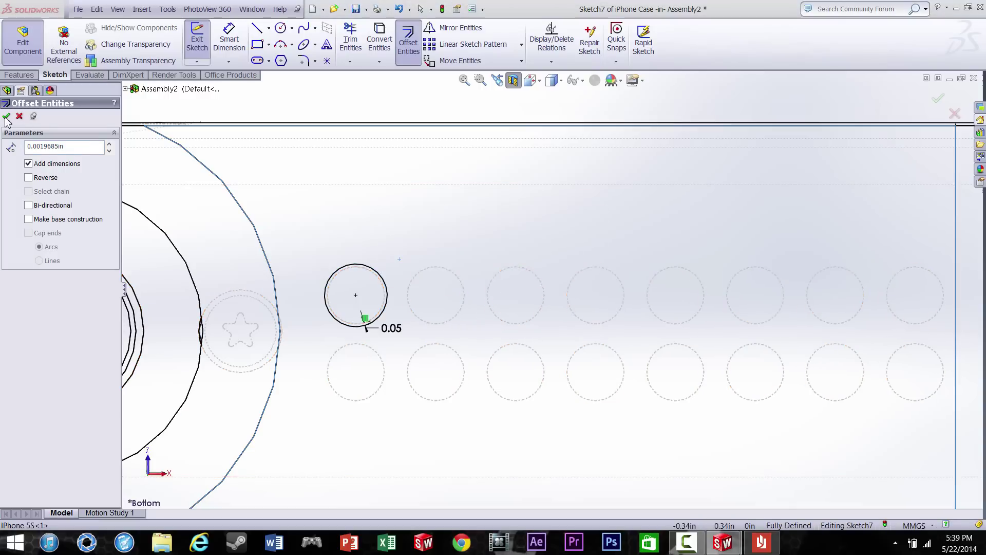
{"action": "left_click", "coordinate": [578, 275]}
{"action": "left_click", "coordinate": [20, 115]}
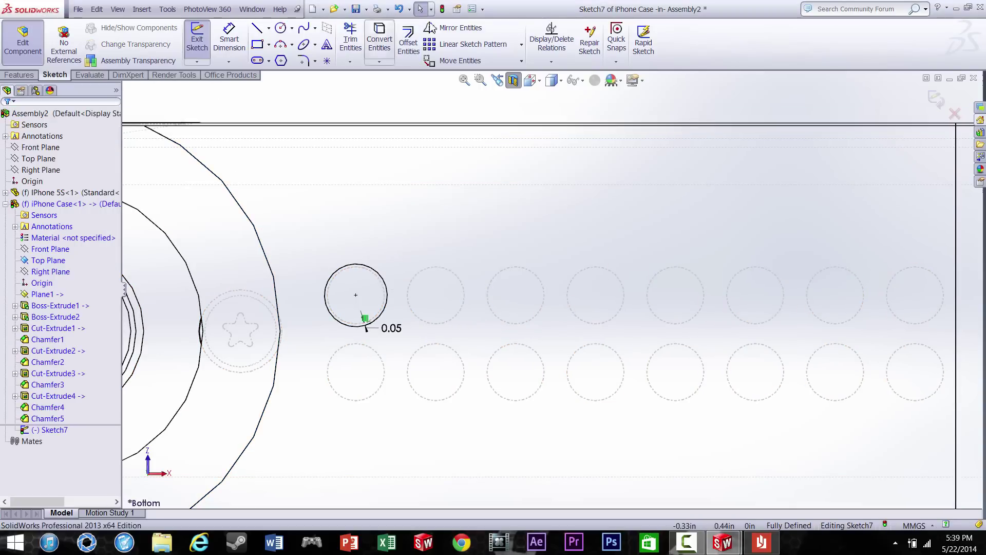
{"action": "left_click", "coordinate": [408, 44]}
{"action": "left_click", "coordinate": [426, 270]}
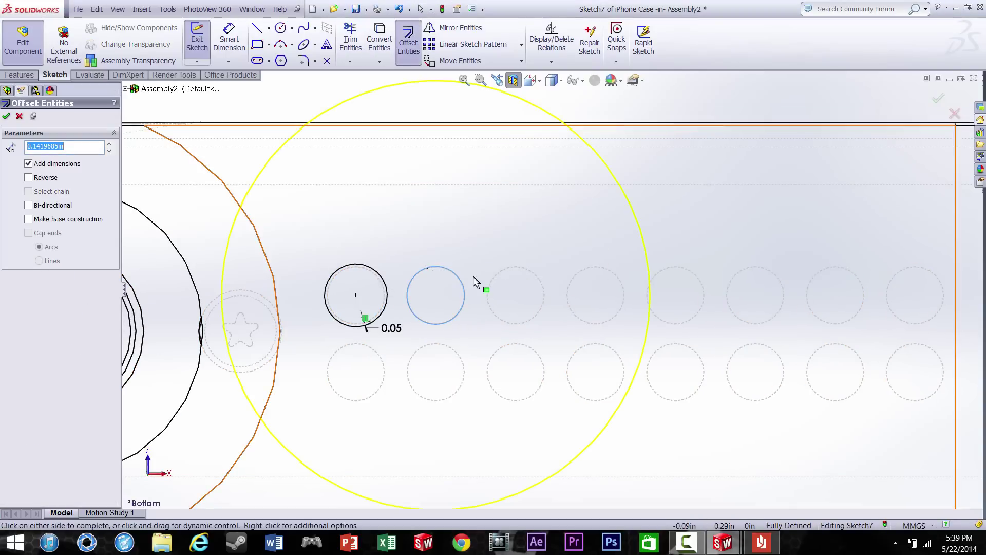
{"action": "key", "text": "Escape"}
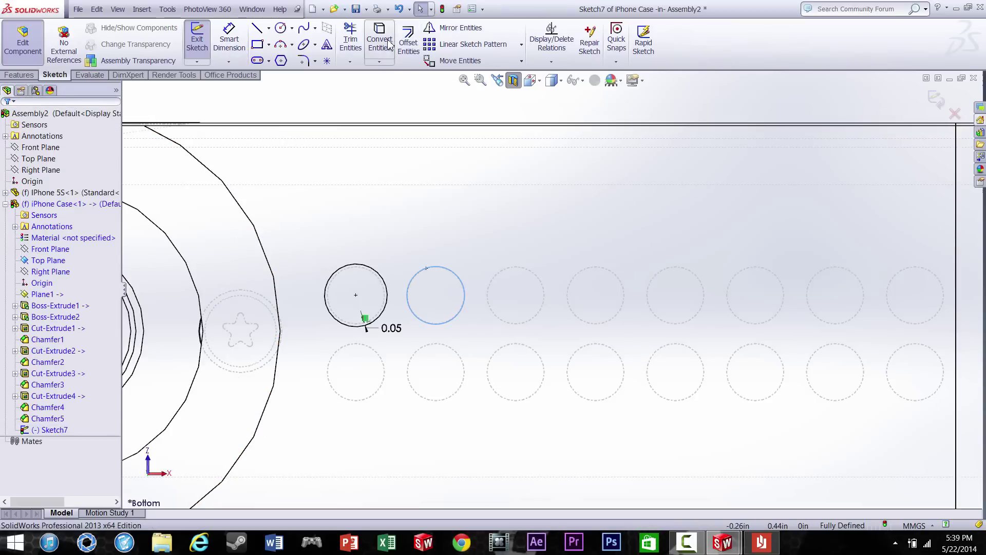
Offset the other seven holes in the upper row of the eight-column speaker group outward by 0.05 mm.
{"action": "left_click", "coordinate": [407, 49]}
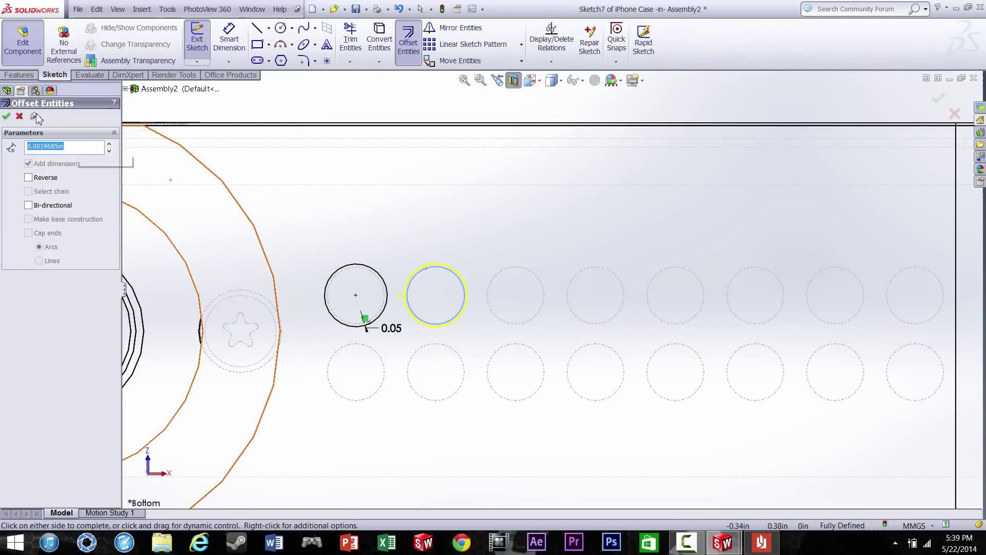
{"action": "left_click", "coordinate": [509, 253]}
{"action": "double_click", "coordinate": [505, 268]}
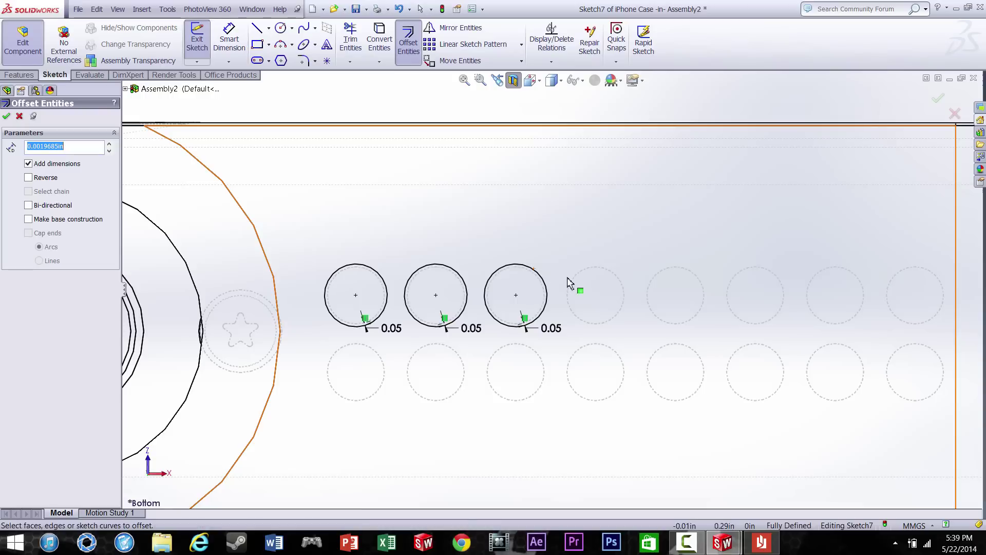
{"action": "double_click", "coordinate": [572, 280]}
{"action": "left_click", "coordinate": [662, 280]}
{"action": "left_click", "coordinate": [751, 277]}
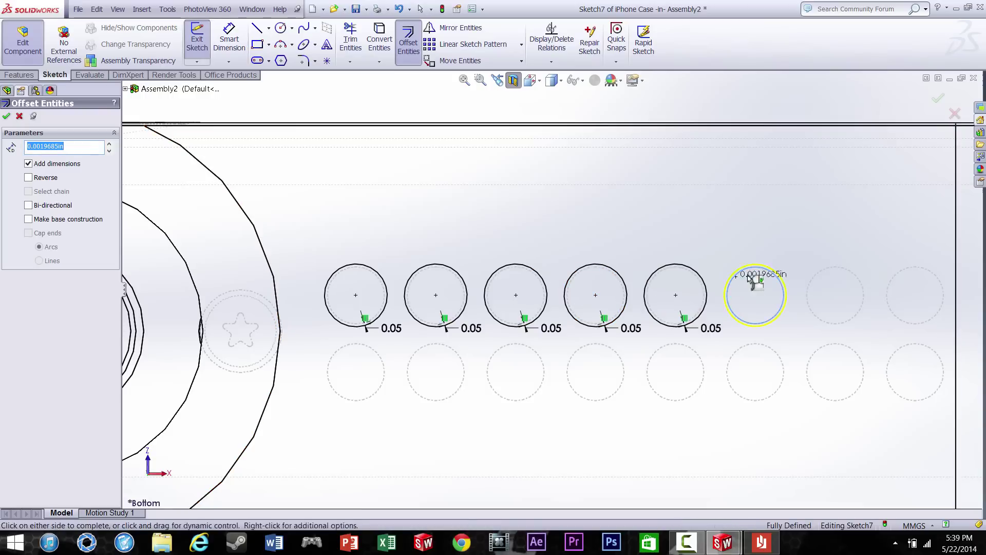
{"action": "left_click", "coordinate": [815, 284]}
{"action": "left_click", "coordinate": [893, 327]}
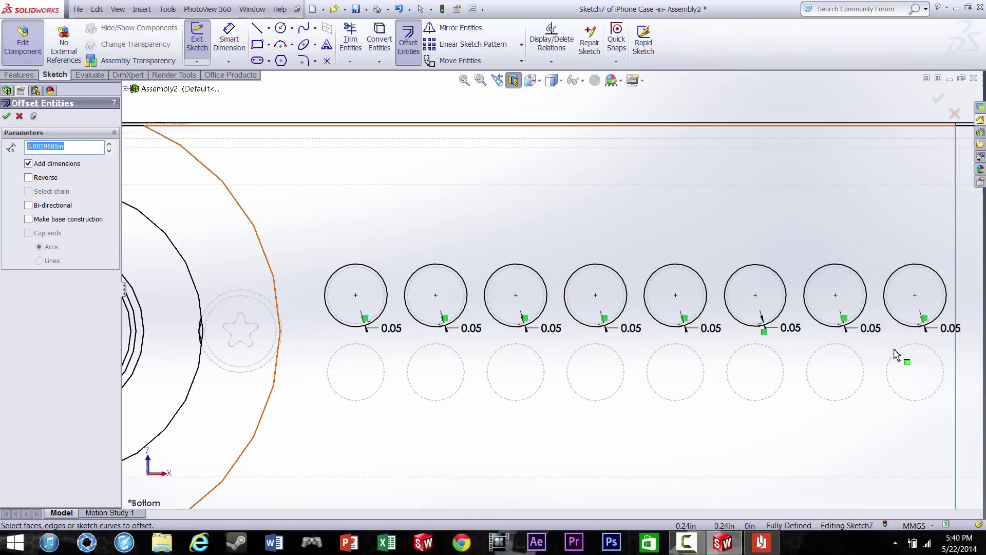
{"action": "left_click", "coordinate": [895, 355]}
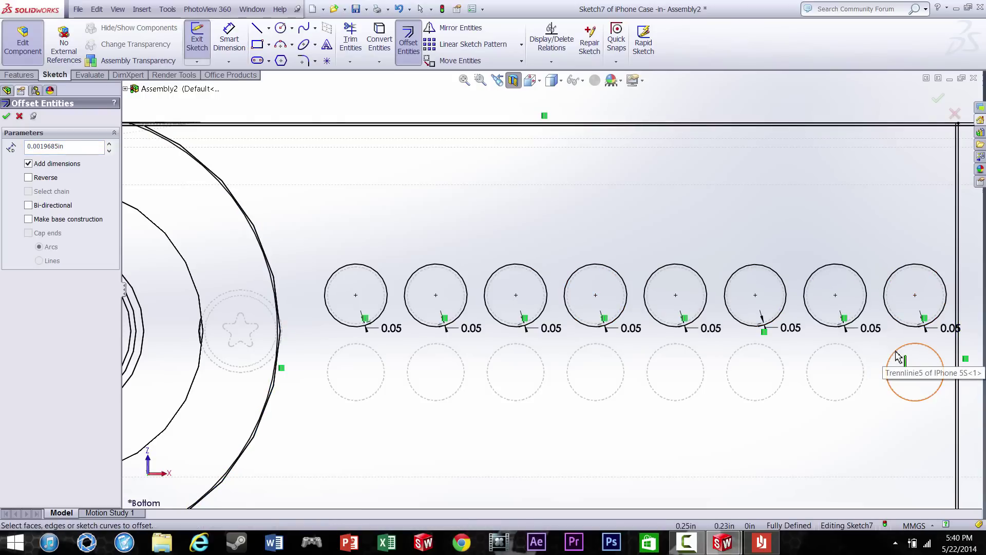
{"action": "key", "text": "ctrl+z"}
{"action": "left_click", "coordinate": [405, 37]}
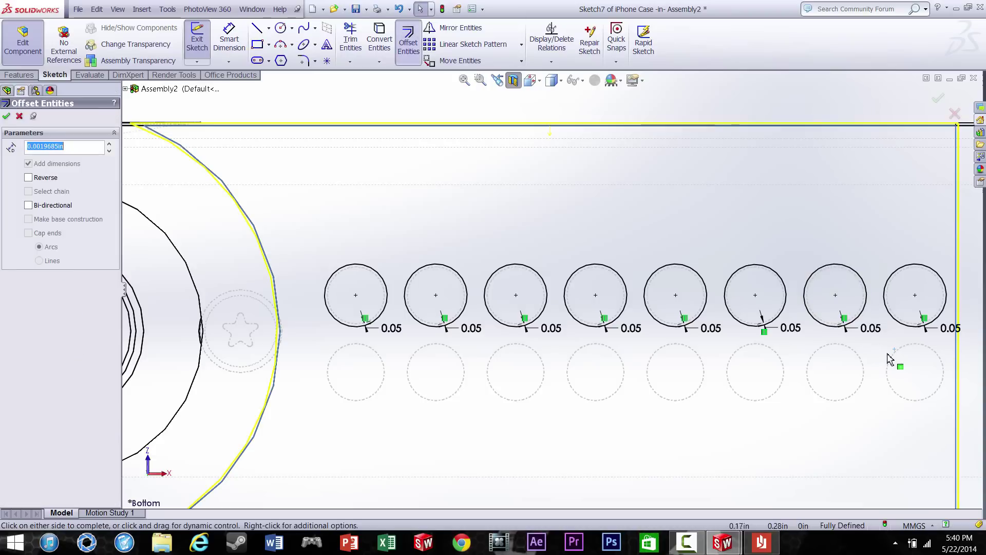
{"action": "key", "text": "Escape"}
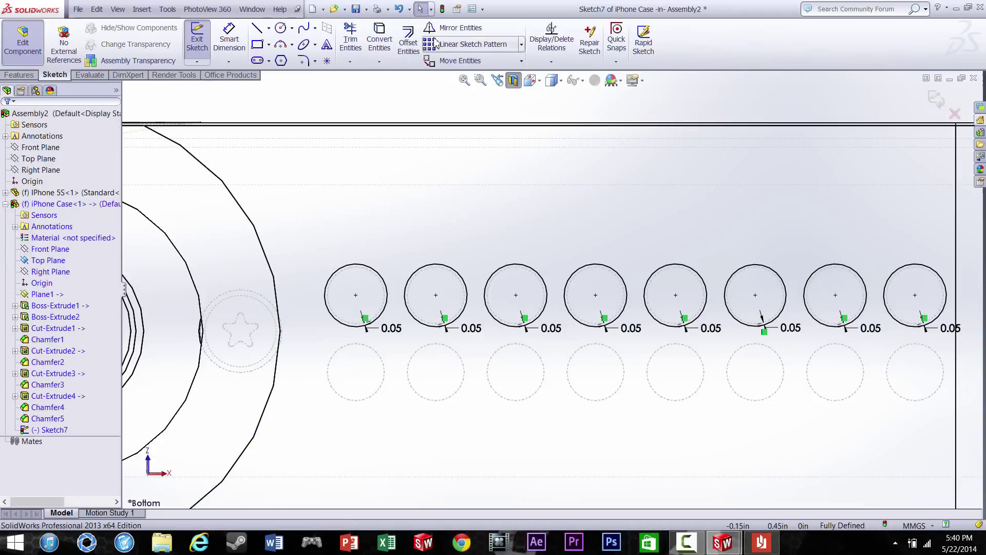
Offset all eight holes in the lower row of the eight-column speaker group outward by 0.05 mm.
{"action": "left_click", "coordinate": [411, 41]}
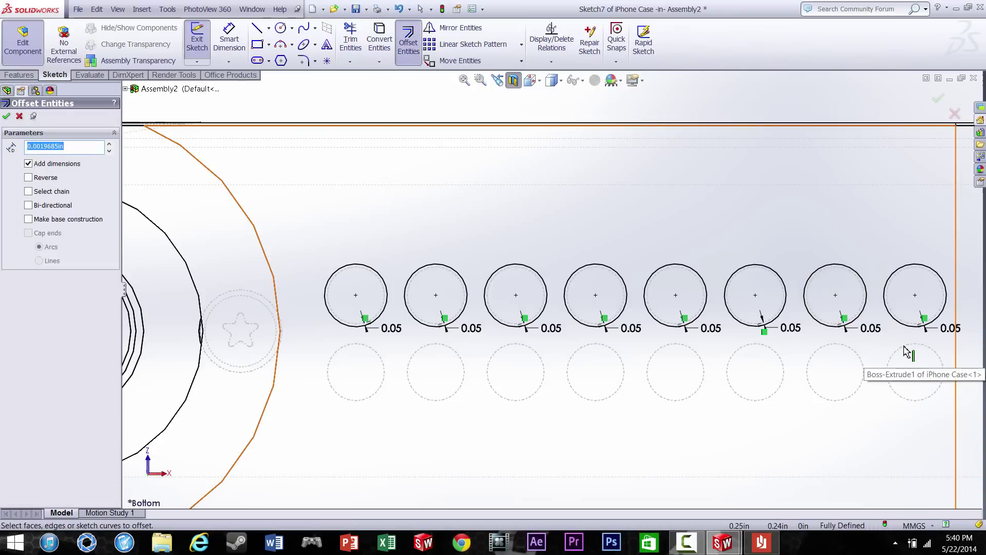
{"action": "left_click", "coordinate": [908, 354]}
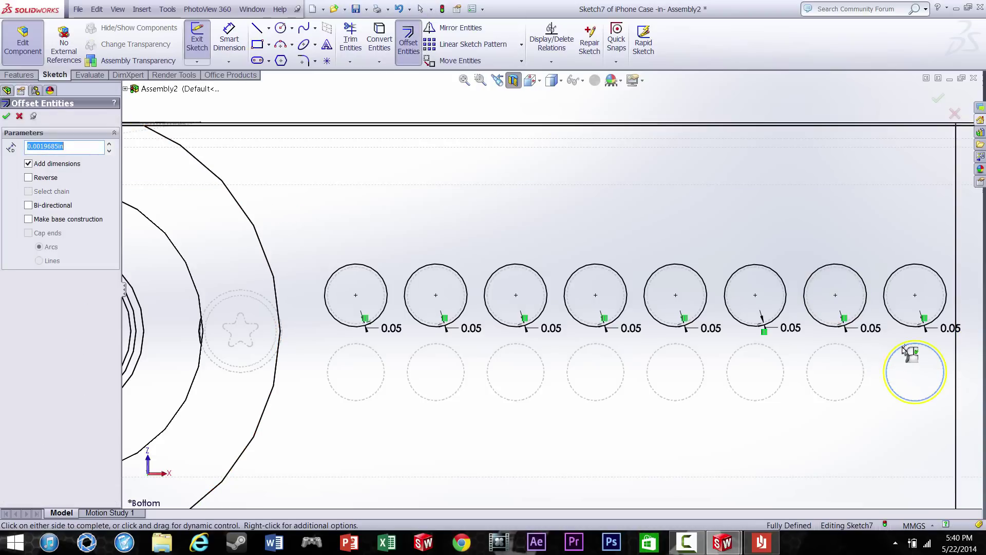
{"action": "left_click", "coordinate": [814, 366]}
{"action": "left_click", "coordinate": [769, 365]}
{"action": "left_click", "coordinate": [648, 381]}
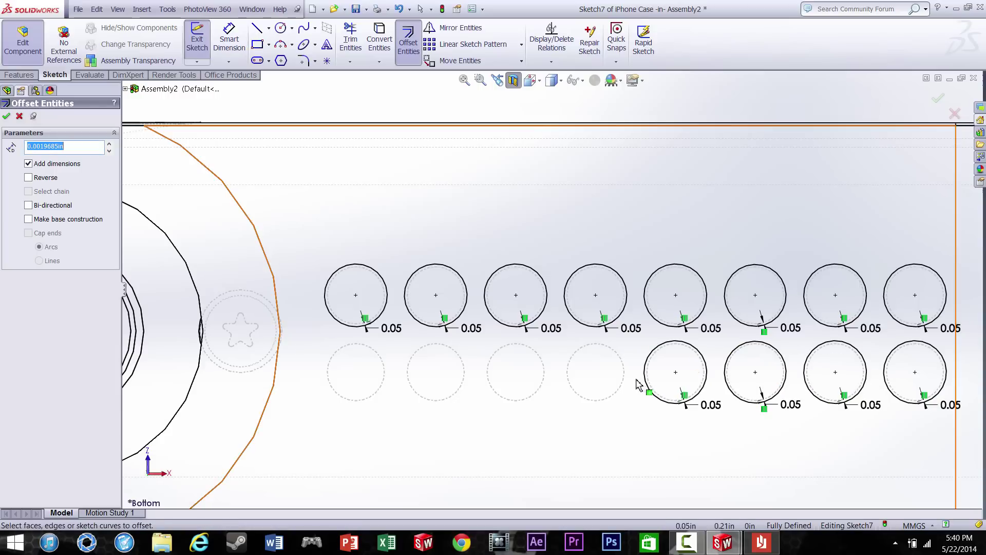
{"action": "left_click", "coordinate": [622, 375]}
{"action": "left_click", "coordinate": [532, 394]}
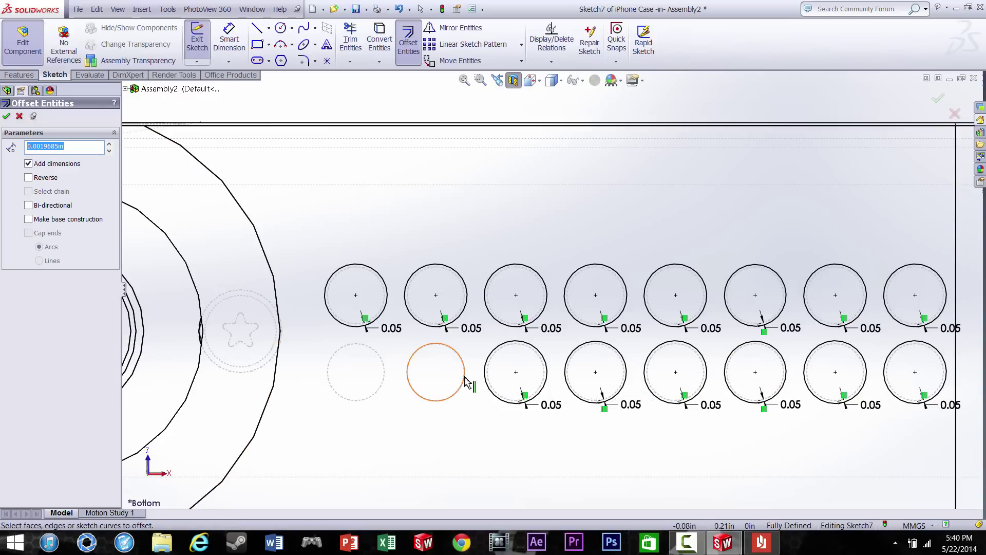
{"action": "left_click", "coordinate": [466, 382]}
{"action": "left_click", "coordinate": [386, 392]}
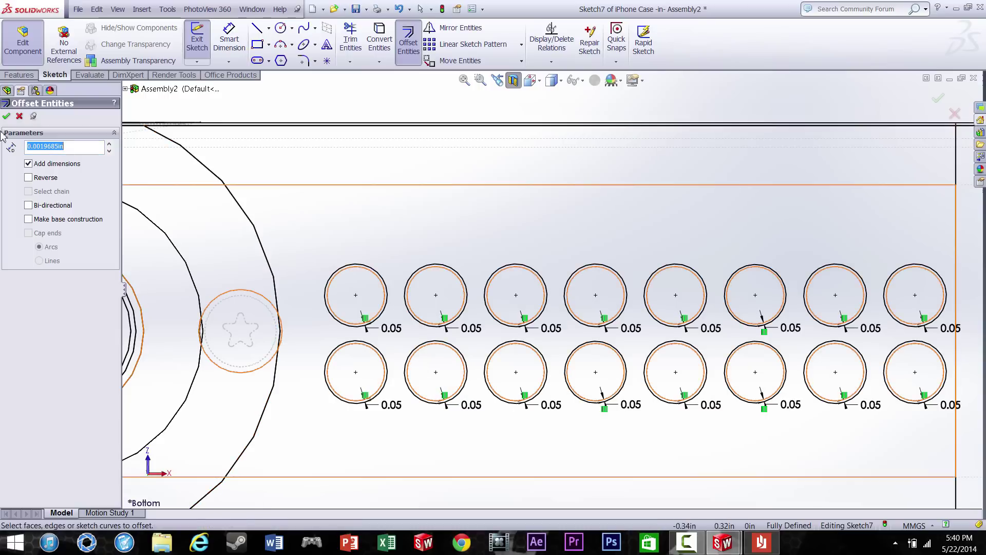
Cut the offset speaker hole circles into the case's bottom wall with a blind 1.50 mm Extruded Cut.
{"action": "left_click", "coordinate": [19, 77]}
{"action": "left_click", "coordinate": [362, 43]}
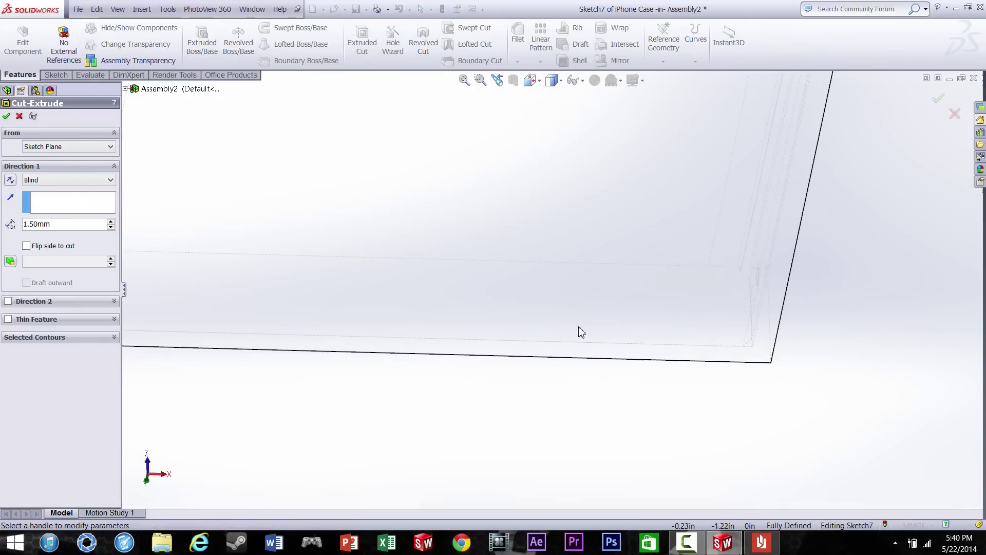
{"action": "scroll", "coordinate": [529, 159], "scroll_direction": "up", "scroll_amount": 10}
{"action": "scroll", "coordinate": [557, 273], "scroll_direction": "down", "scroll_amount": 10}
{"action": "middle_click_drag", "start_coordinate": [570, 419], "coordinate": [568, 310]}
{"action": "left_click", "coordinate": [7, 117]}
{"action": "middle_click_drag", "start_coordinate": [591, 255], "coordinate": [653, 471]}
{"action": "scroll", "coordinate": [617, 360], "scroll_direction": "up", "scroll_amount": 5}
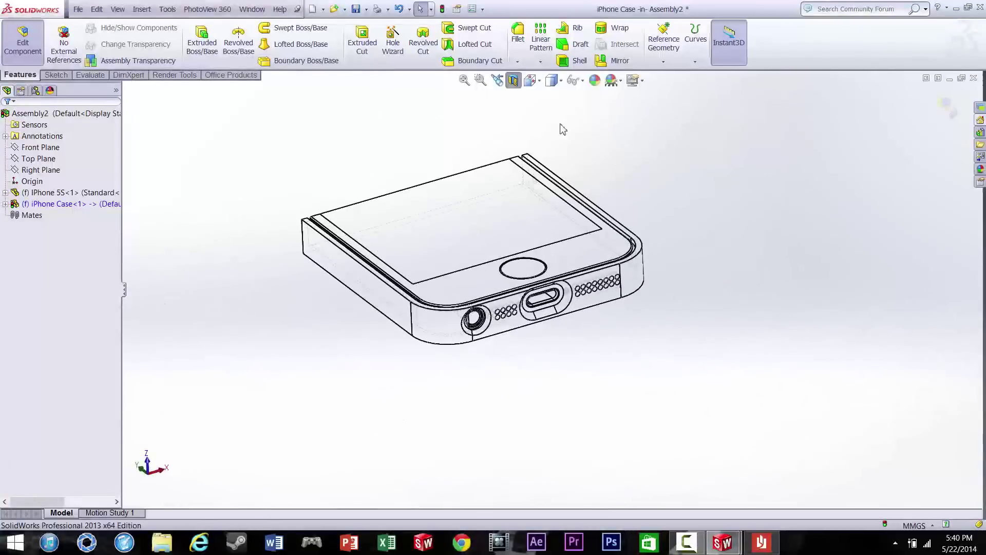
Turn off the section view and show the whole case from the back.
{"action": "left_click", "coordinate": [516, 82]}
{"action": "middle_click_drag", "start_coordinate": [737, 241], "coordinate": [725, 361]}
{"action": "scroll", "coordinate": [726, 362], "scroll_direction": "up", "scroll_amount": 2}
{"action": "middle_click_drag", "start_coordinate": [591, 326], "coordinate": [398, 393]}
{"action": "left_click", "coordinate": [639, 350]}
{"action": "left_click", "coordinate": [683, 329]}
{"action": "left_click", "coordinate": [787, 367]}
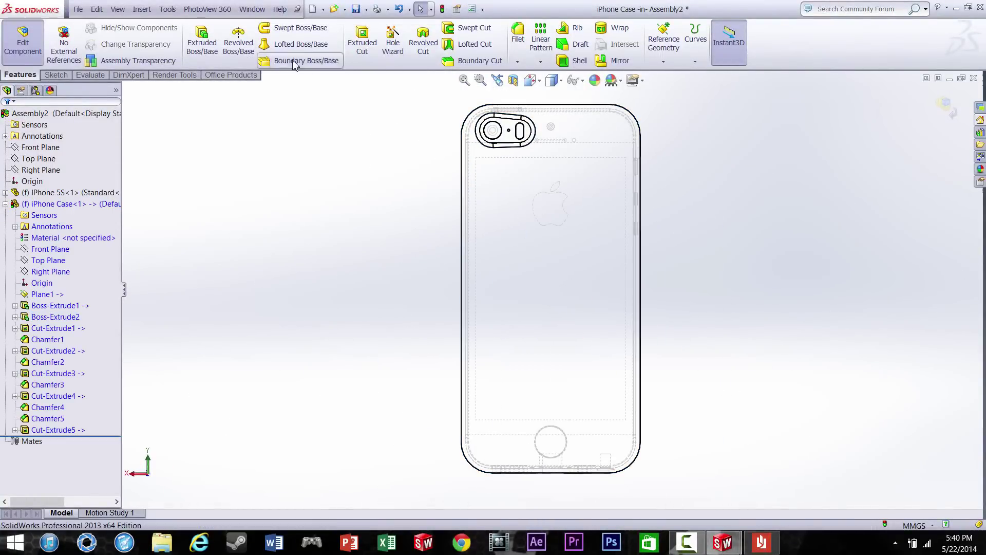
Start a sketch on the case's back plate and draw a circle centred on the Apple logo, large enough to enclose it.
{"action": "left_click", "coordinate": [56, 75]}
{"action": "left_click", "coordinate": [197, 39]}
{"action": "left_click", "coordinate": [595, 232]}
{"action": "scroll", "coordinate": [584, 167], "scroll_direction": "down", "scroll_amount": 5}
{"action": "left_click", "coordinate": [281, 29]}
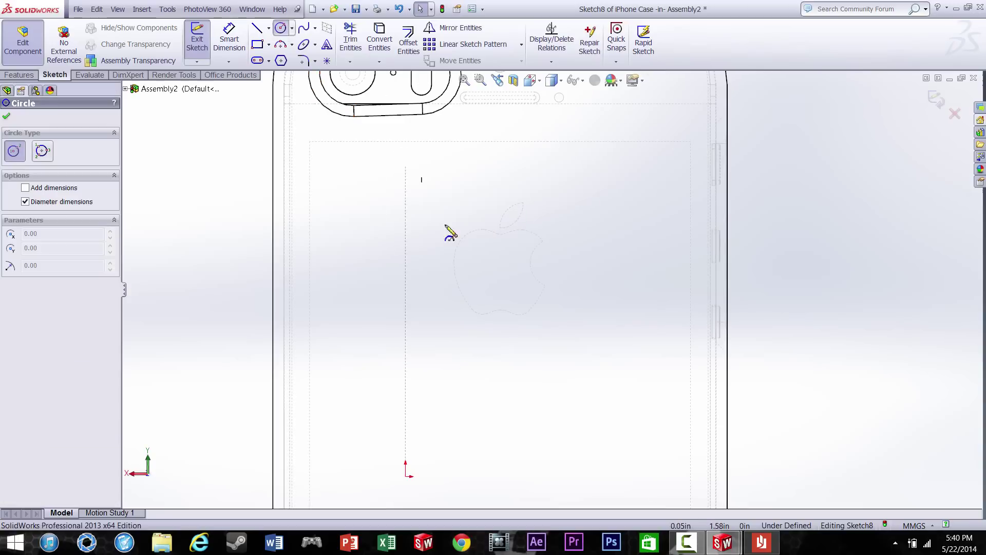
{"action": "left_click", "coordinate": [502, 269]}
{"action": "left_click", "coordinate": [503, 363]}
{"action": "key", "text": "Escape"}
Reposition the sketched circle slightly by its centre point so that it surrounds the Apple logo.
{"action": "scroll", "coordinate": [499, 267], "scroll_direction": "down", "scroll_amount": 3}
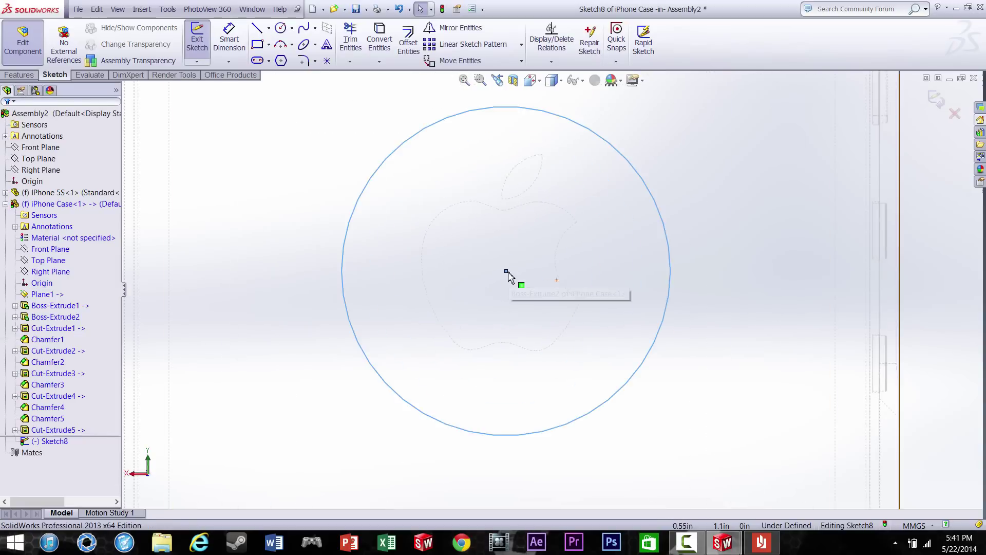
{"action": "scroll", "coordinate": [508, 272], "scroll_direction": "down", "scroll_amount": 1}
{"action": "scroll", "coordinate": [507, 271], "scroll_direction": "up", "scroll_amount": 1}
{"action": "mouse_move", "coordinate": [522, 281]}
{"action": "left_mouse_down"}
{"action": "mouse_move", "coordinate": [538, 280]}
{"action": "mouse_move", "coordinate": [513, 282]}
{"action": "mouse_move", "coordinate": [528, 280]}
{"action": "left_mouse_up"}
{"action": "key", "text": "Left"}
{"action": "key", "text": "Left"}
{"action": "key", "text": "Right"}
{"action": "key", "text": "Right"}
{"action": "left_click", "coordinate": [532, 280]}
Cut the circle around the Apple logo into the back plate with a blind 1.50 mm Extruded Cut.
{"action": "left_click", "coordinate": [20, 75]}
{"action": "left_click", "coordinate": [369, 45]}
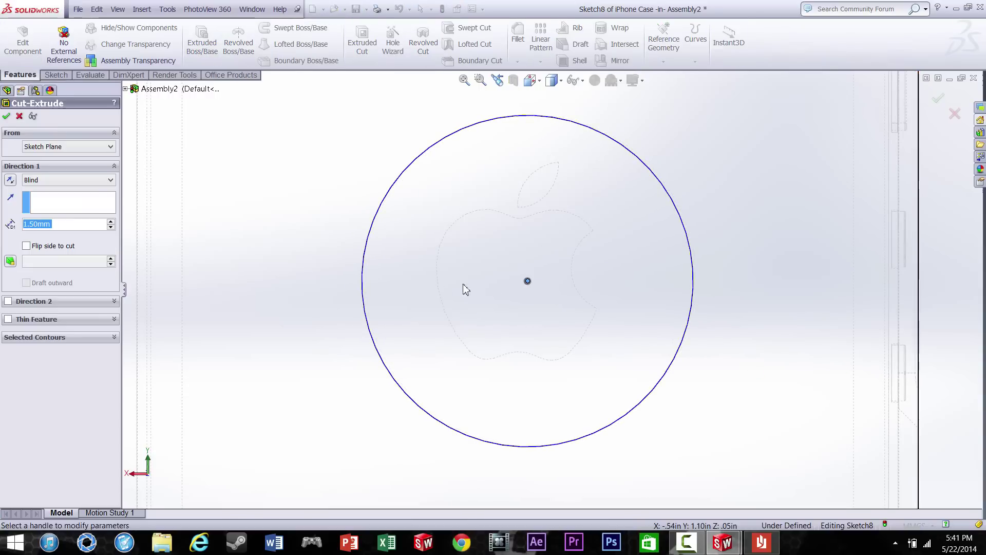
{"action": "scroll", "coordinate": [464, 289], "scroll_direction": "up", "scroll_amount": 5}
{"action": "middle_click_drag", "start_coordinate": [464, 289], "coordinate": [401, 298]}
{"action": "left_click", "coordinate": [6, 116]}
Chamfer the outer edge of the round logo opening by 1.00 mm at 45 degrees and finish editing the case part.
{"action": "left_click", "coordinate": [518, 62]}
{"action": "left_click", "coordinate": [534, 88]}
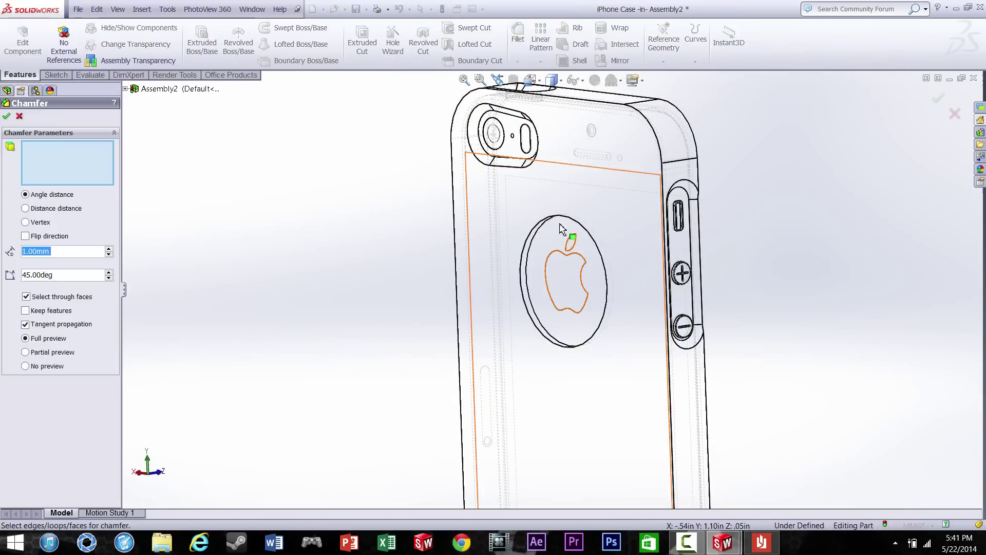
{"action": "left_click", "coordinate": [7, 116]}
{"action": "left_click", "coordinate": [948, 109]}
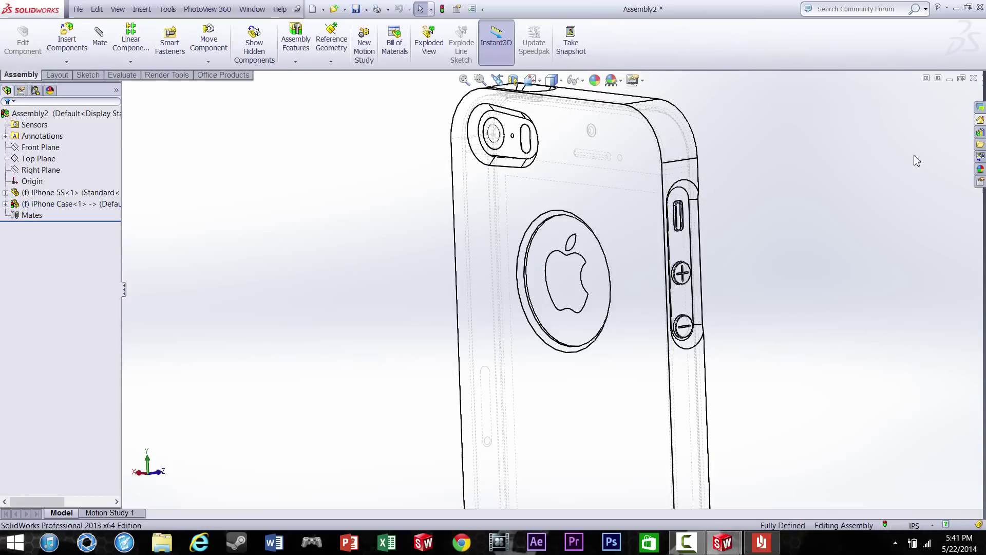
Show the shaded assembly from the front and rebuild it.
{"action": "scroll", "coordinate": [740, 195], "scroll_direction": "up", "scroll_amount": 3}
{"action": "mouse_move", "coordinate": [569, 140]}
{"action": "middle_mouse_down"}
{"action": "mouse_move", "coordinate": [608, 374]}
{"action": "mouse_move", "coordinate": [584, 303]}
{"action": "mouse_move", "coordinate": [456, 264]}
{"action": "mouse_move", "coordinate": [586, 225]}
{"action": "middle_mouse_up"}
{"action": "left_click", "coordinate": [531, 80]}
{"action": "left_click", "coordinate": [535, 129]}
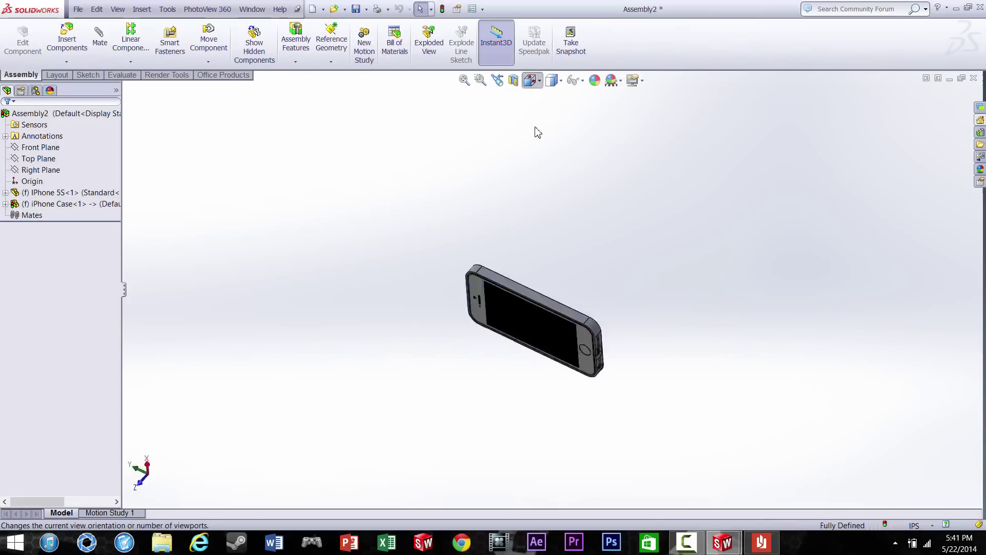
{"action": "left_click", "coordinate": [27, 205]}
{"action": "left_click", "coordinate": [442, 9]}
Reopen the iPhone Case part for editing within the assembly.
{"action": "left_click", "coordinate": [26, 205]}
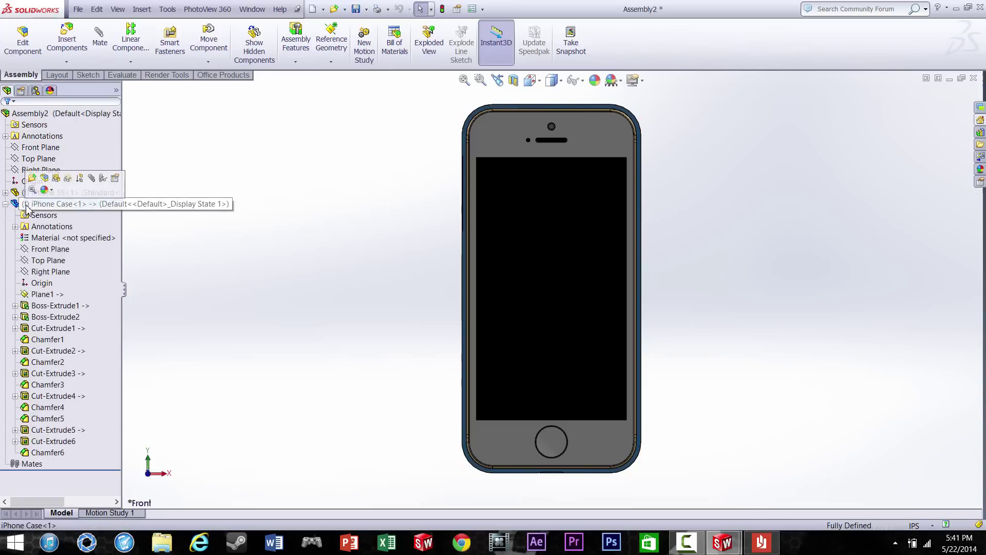
{"action": "left_click", "coordinate": [43, 179]}
{"action": "left_click", "coordinate": [107, 204]}
{"action": "left_click", "coordinate": [125, 174]}
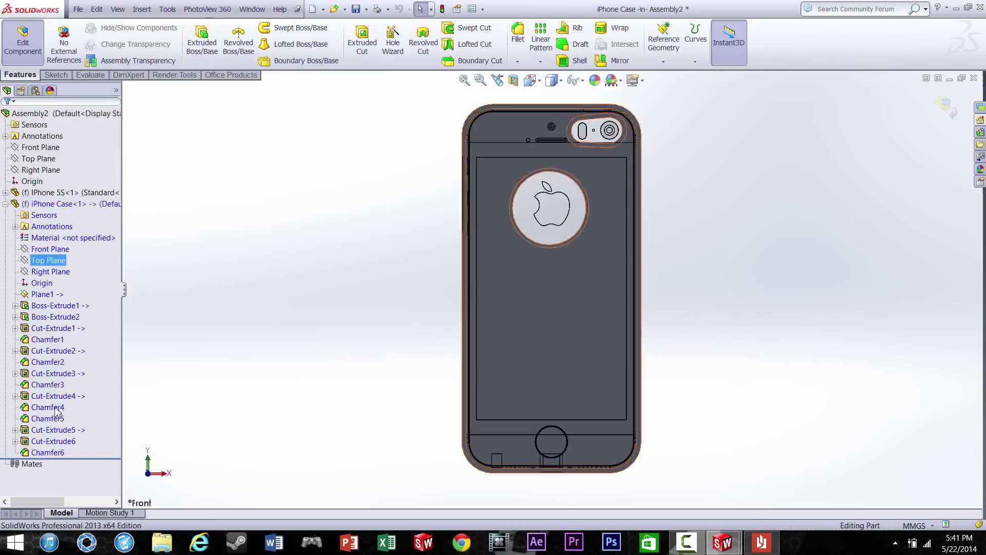
Create a reference plane parallel to the case's Top Plane and coincident with the midpoint of its long side edge.
{"action": "scroll", "coordinate": [591, 291], "scroll_direction": "down", "scroll_amount": 5}
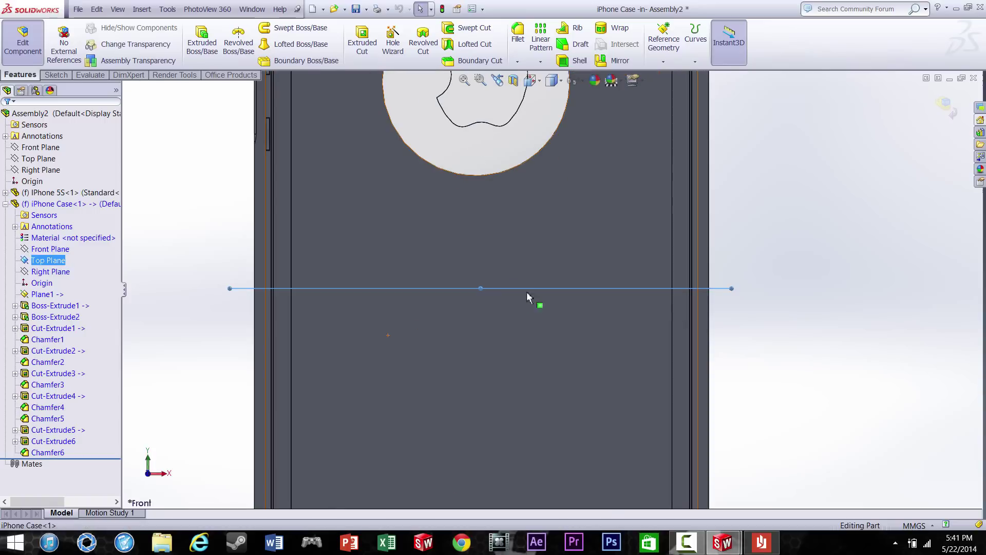
{"action": "mouse_move", "coordinate": [480, 288]}
{"action": "left_mouse_down", "text": "ctrl"}
{"action": "mouse_move", "coordinate": [482, 316]}
{"action": "mouse_move", "coordinate": [489, 286]}
{"action": "left_mouse_up", "text": "ctrl"}
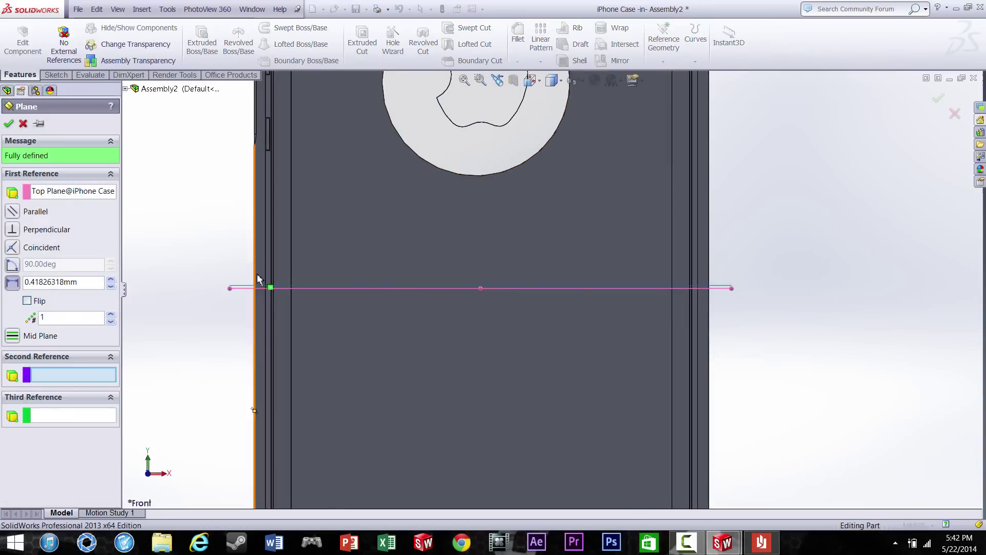
{"action": "key", "text": "z"}
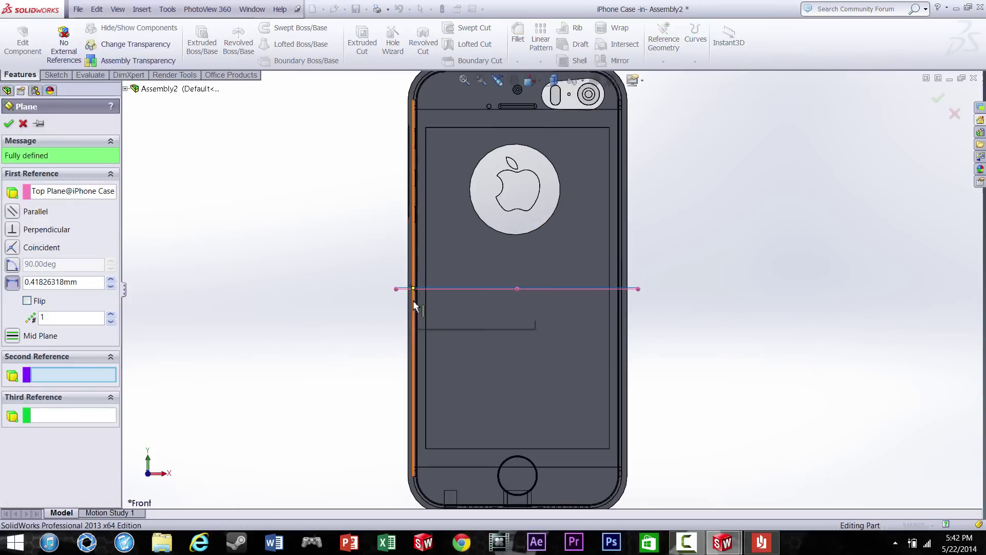
{"action": "scroll", "coordinate": [415, 285], "scroll_direction": "down", "scroll_amount": 5}
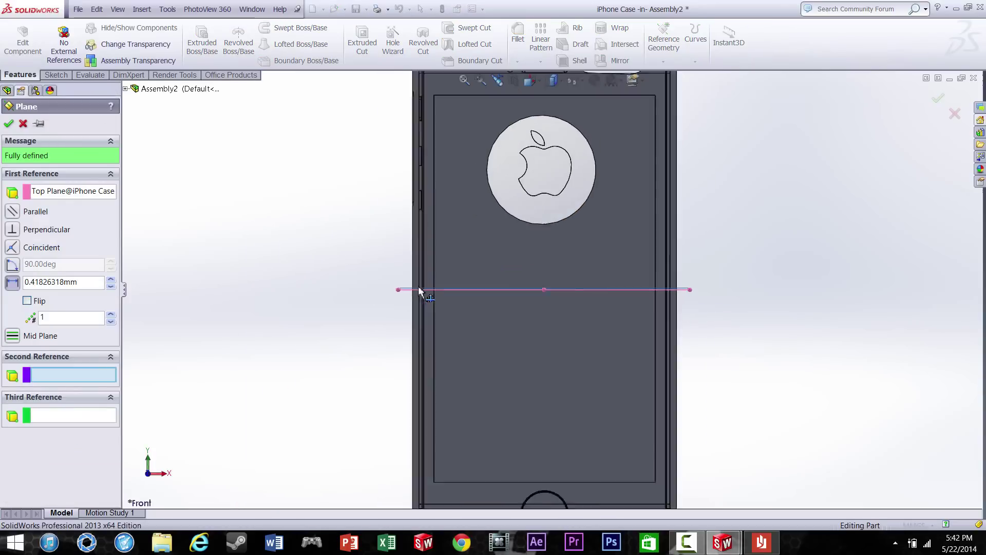
{"action": "scroll", "coordinate": [475, 292], "scroll_direction": "down", "scroll_amount": 5}
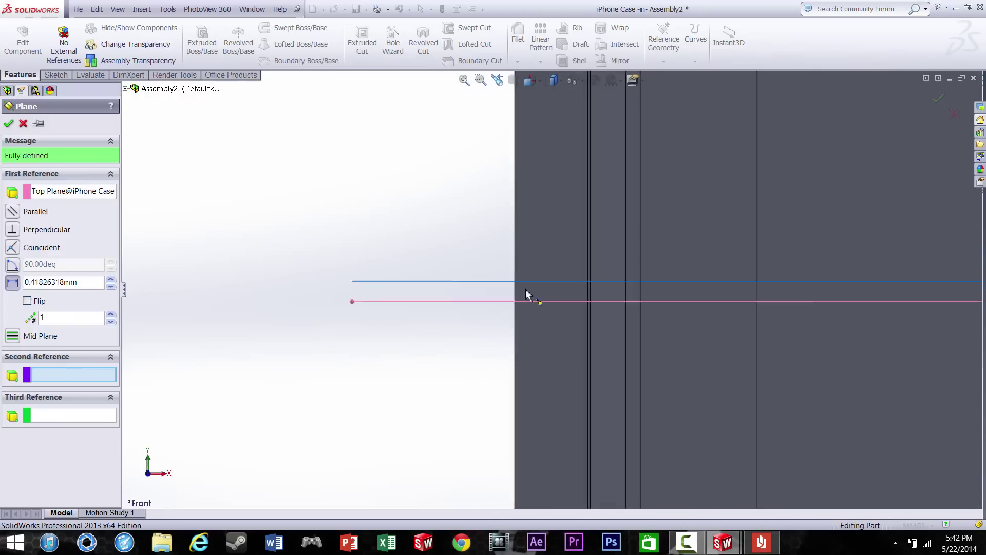
{"action": "left_click", "coordinate": [654, 290]}
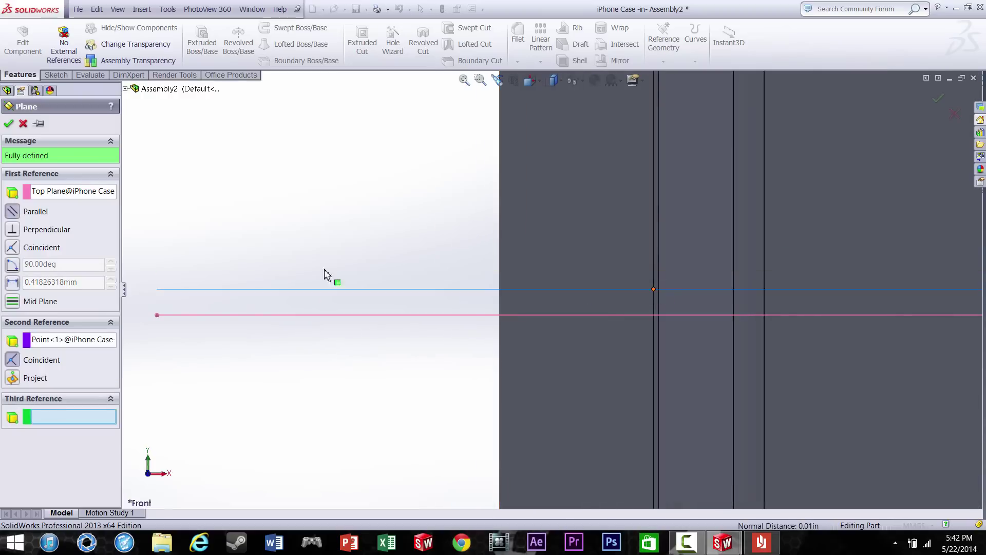
{"action": "left_click", "coordinate": [9, 125]}
Section the model at the new reference plane and examine the inside of the case's bottom wall and its openings.
{"action": "scroll", "coordinate": [514, 154], "scroll_direction": "up", "scroll_amount": 5}
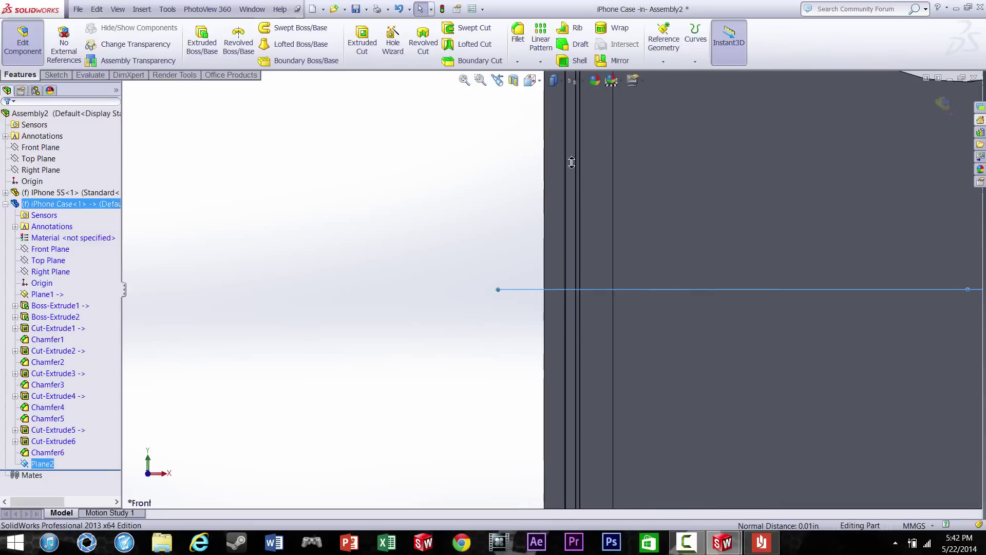
{"action": "left_click", "coordinate": [513, 81]}
{"action": "left_click", "coordinate": [8, 117]}
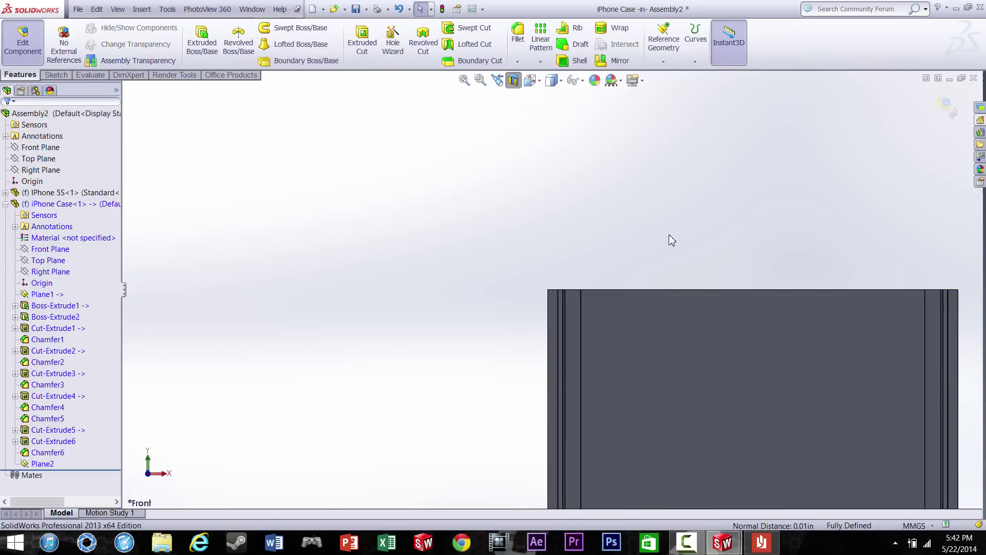
{"action": "key", "text": "space"}
{"action": "left_click", "coordinate": [422, 407]}
{"action": "scroll", "coordinate": [434, 249], "scroll_direction": "up", "scroll_amount": 5}
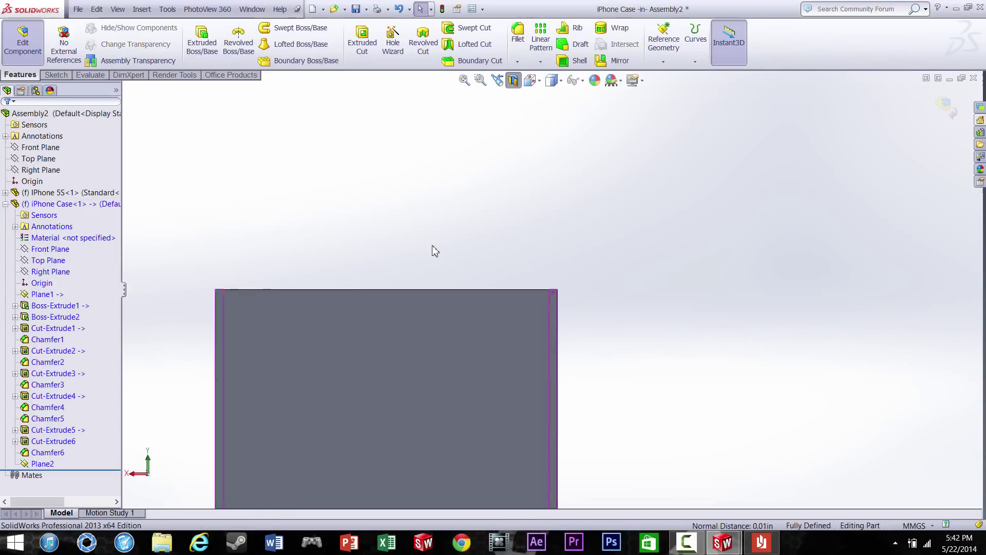
{"action": "middle_click_drag", "start_coordinate": [528, 218], "coordinate": [538, 464]}
{"action": "scroll", "coordinate": [417, 335], "scroll_direction": "down", "scroll_amount": 7}
{"action": "scroll", "coordinate": [417, 340], "scroll_direction": "up", "scroll_amount": 2}
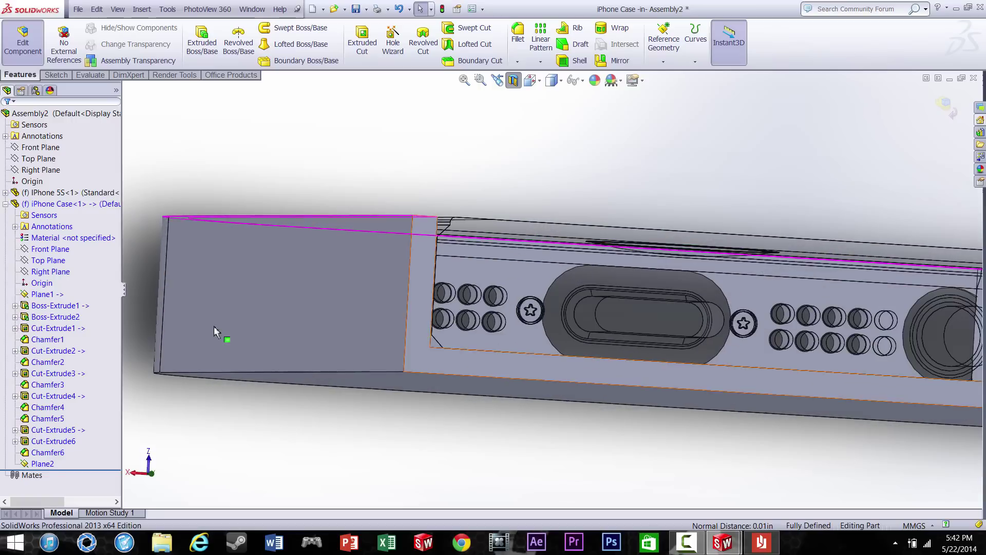
Start a sketch on the new mid-height plane and draw a diagonal line about 1.08 mm long alongside the phone's front corner chamfer.
{"action": "left_click", "coordinate": [48, 464]}
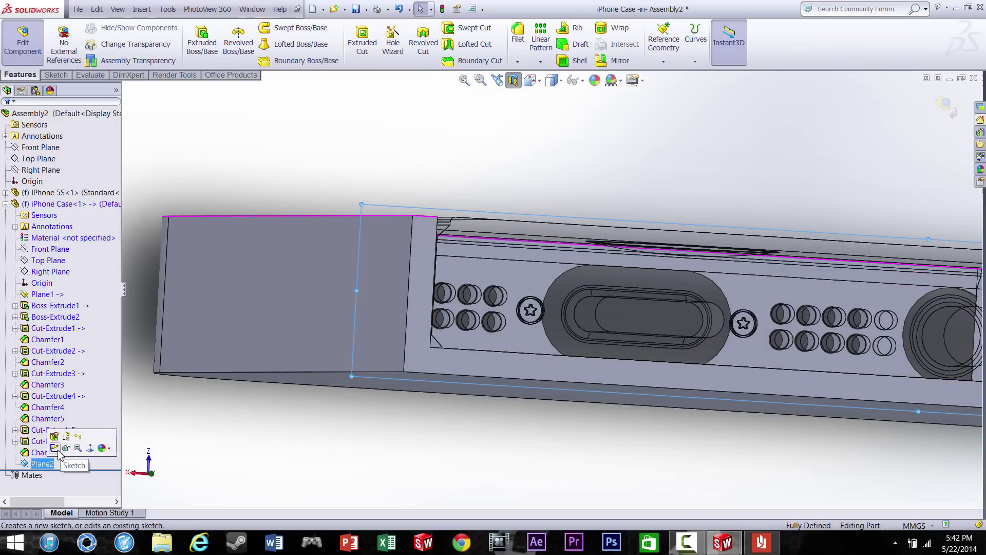
{"action": "left_click", "coordinate": [54, 448]}
{"action": "key", "text": "space"}
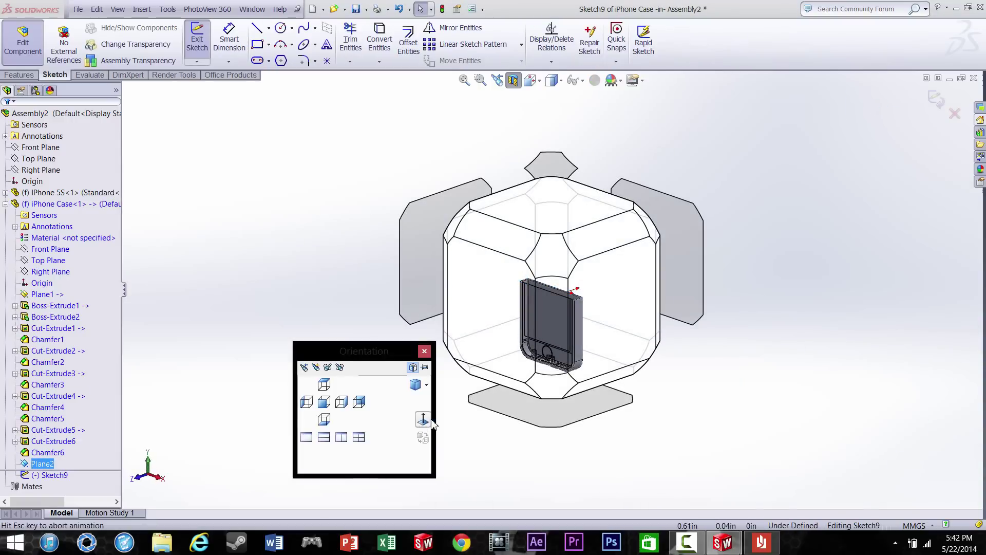
{"action": "left_click", "coordinate": [426, 419]}
{"action": "scroll", "coordinate": [424, 350], "scroll_direction": "down", "scroll_amount": 3}
{"action": "scroll", "coordinate": [330, 353], "scroll_direction": "down", "scroll_amount": 1}
{"action": "scroll", "coordinate": [563, 388], "scroll_direction": "up", "scroll_amount": 5}
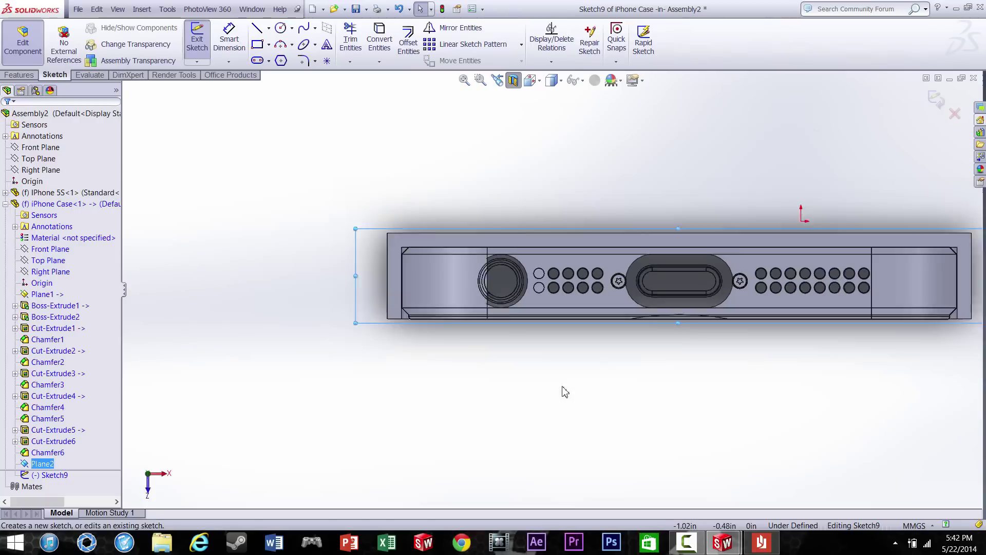
{"action": "scroll", "coordinate": [532, 340], "scroll_direction": "down", "scroll_amount": 4}
{"action": "scroll", "coordinate": [411, 237], "scroll_direction": "up", "scroll_amount": 6}
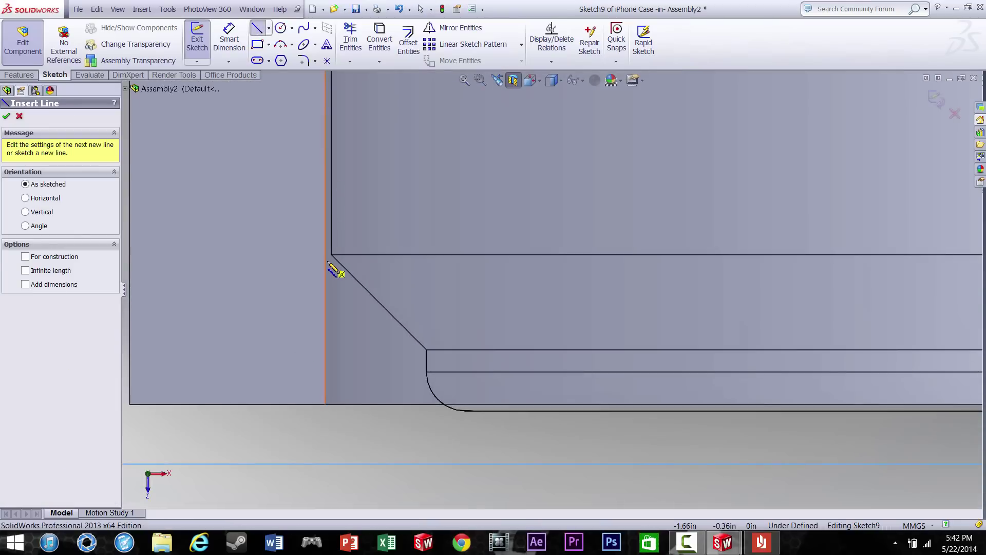
{"action": "left_click", "coordinate": [325, 252]}
{"action": "left_click", "coordinate": [424, 350]}
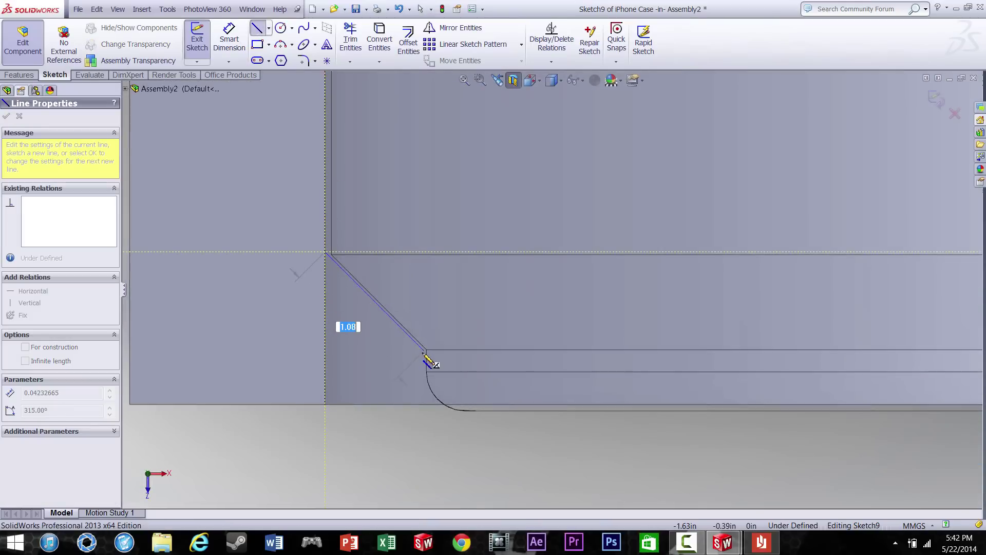
Dimension the diagonal line 0.01 mm away from the phone's chamfered edge.
{"action": "right_click_drag", "start_coordinate": [444, 321], "coordinate": [441, 217]}
{"action": "left_click", "coordinate": [397, 324]}
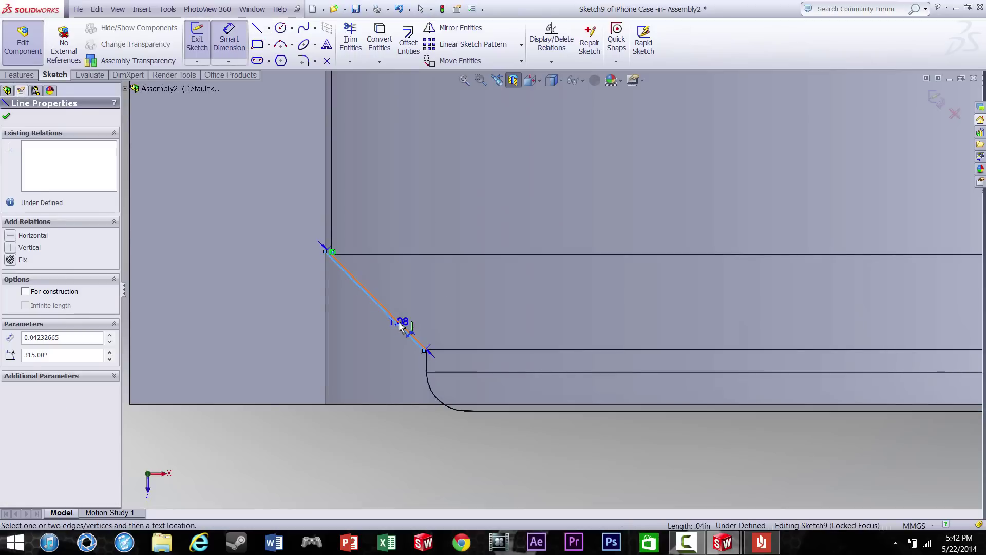
{"action": "left_click", "coordinate": [398, 322]}
{"action": "left_click", "coordinate": [384, 339]}
{"action": "type", "text": ".0195623mm"}
{"action": "key", "text": "Return"}
{"action": "scroll", "coordinate": [379, 286], "scroll_direction": "down", "scroll_amount": 10}
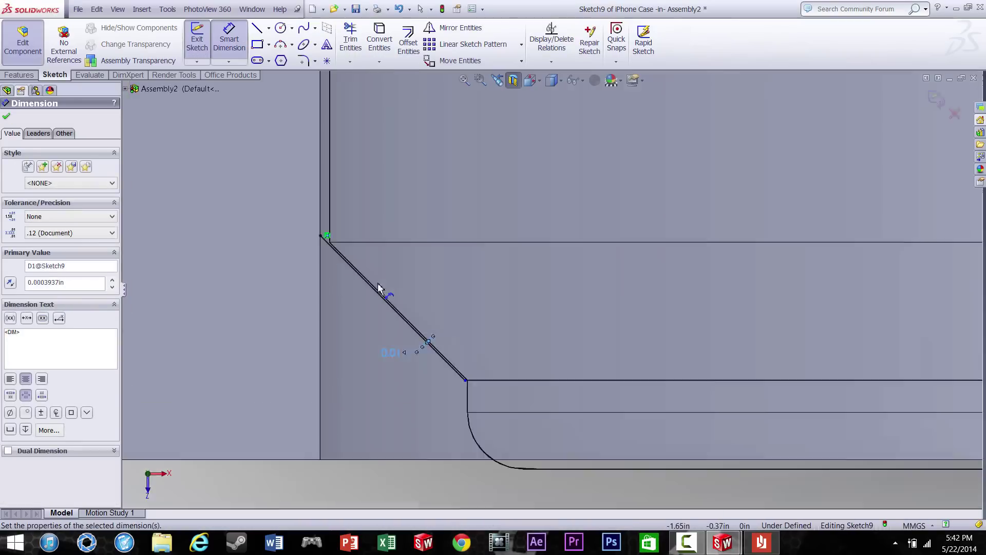
{"action": "key", "text": "Escape"}
Close the lip profile with a vertical line to the case's front edge, a horizontal line along it and a vertical line up the inner wall.
{"action": "left_click", "coordinate": [436, 261]}
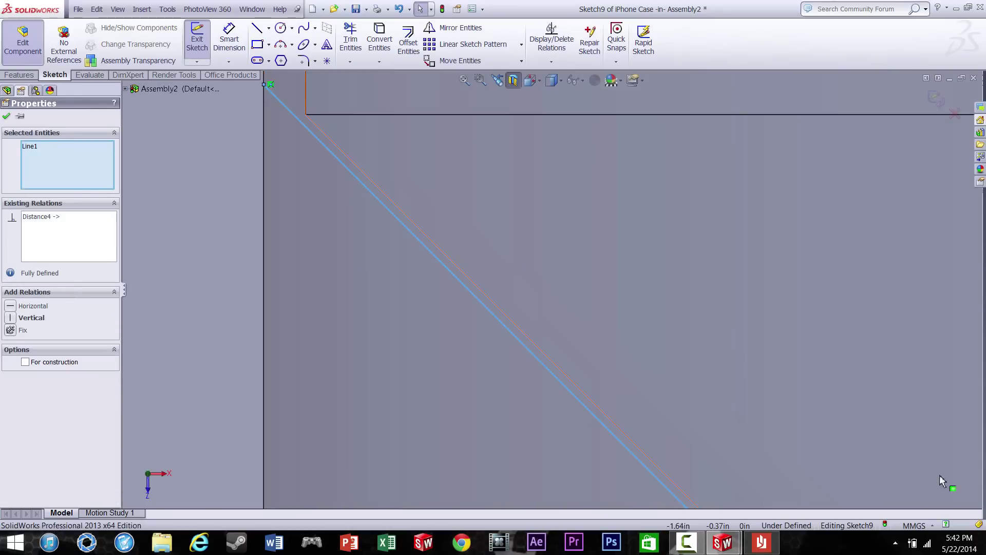
{"action": "scroll", "coordinate": [732, 443], "scroll_direction": "up", "scroll_amount": 3}
{"action": "scroll", "coordinate": [660, 404], "scroll_direction": "down", "scroll_amount": 6}
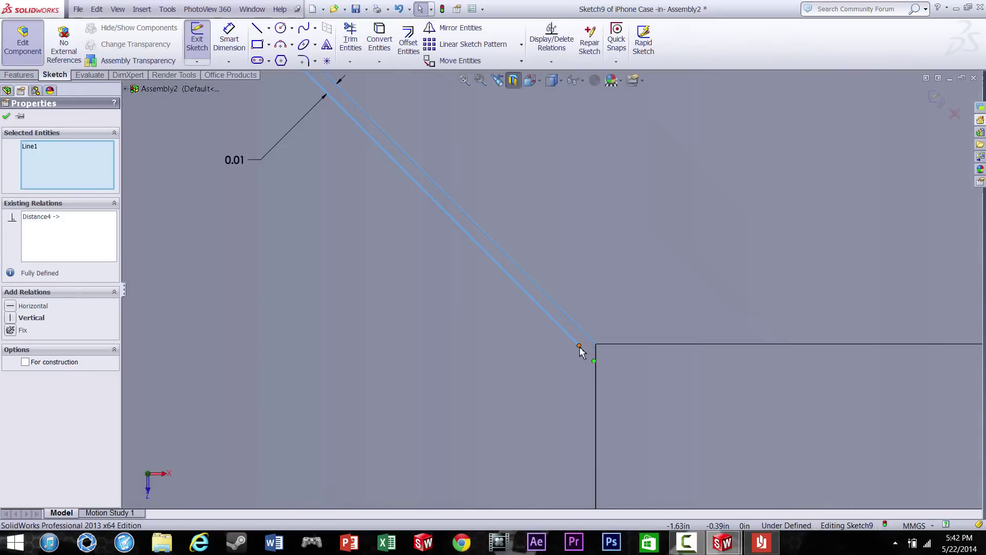
{"action": "left_click", "coordinate": [580, 346]}
{"action": "scroll", "coordinate": [545, 319], "scroll_direction": "up", "scroll_amount": 4}
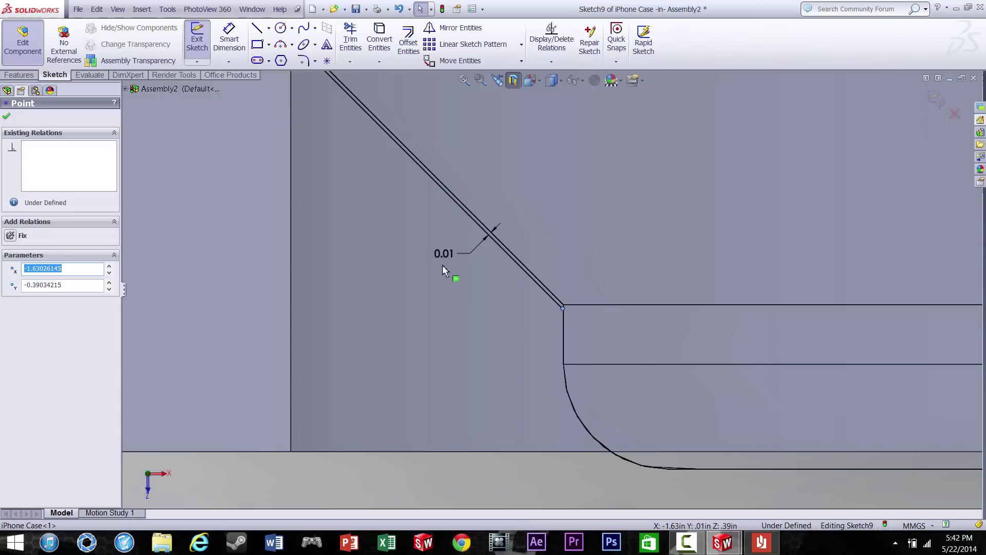
{"action": "left_click", "coordinate": [258, 29]}
{"action": "left_click", "coordinate": [564, 310]}
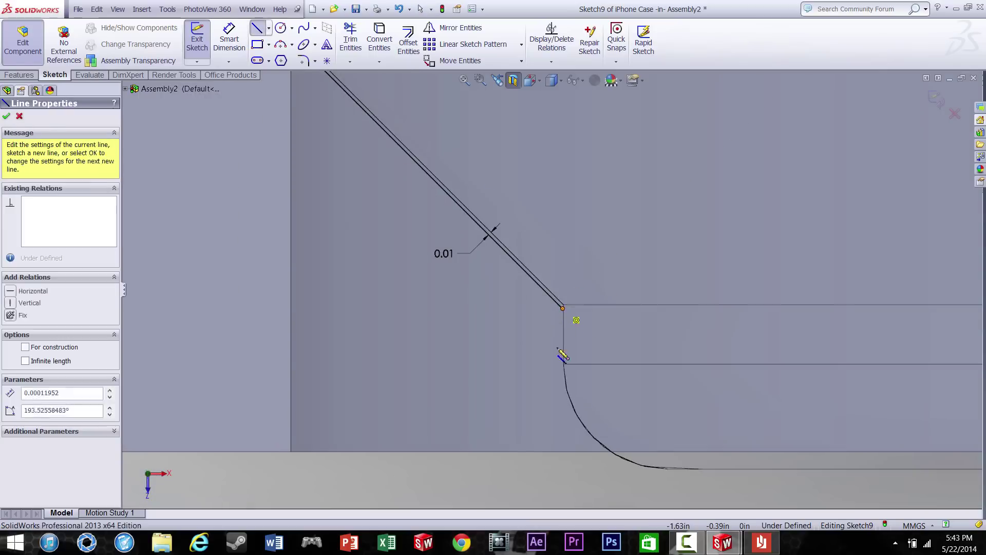
{"action": "left_click", "coordinate": [564, 454]}
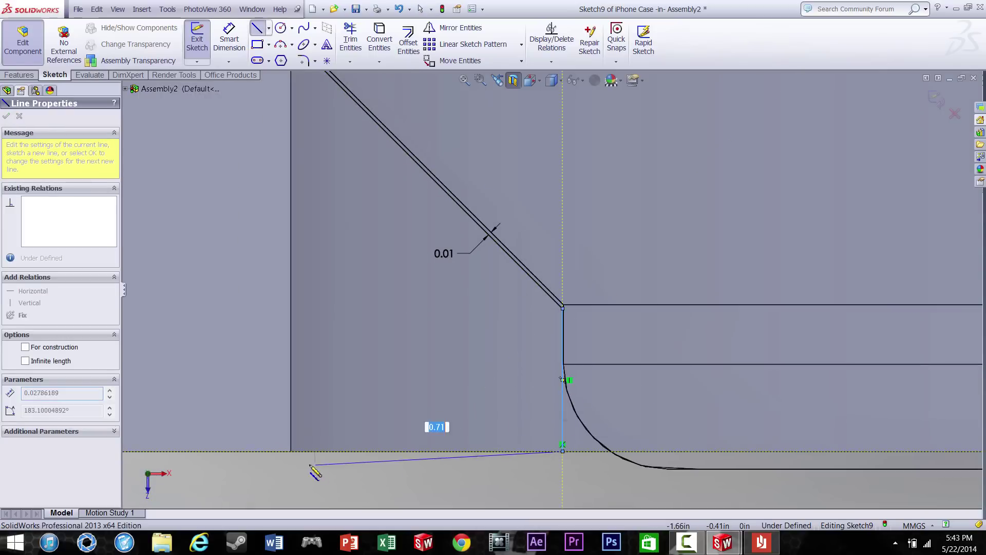
{"action": "left_click", "coordinate": [301, 454]}
{"action": "scroll", "coordinate": [339, 216], "scroll_direction": "up", "scroll_amount": 1}
{"action": "left_click", "coordinate": [370, 114]}
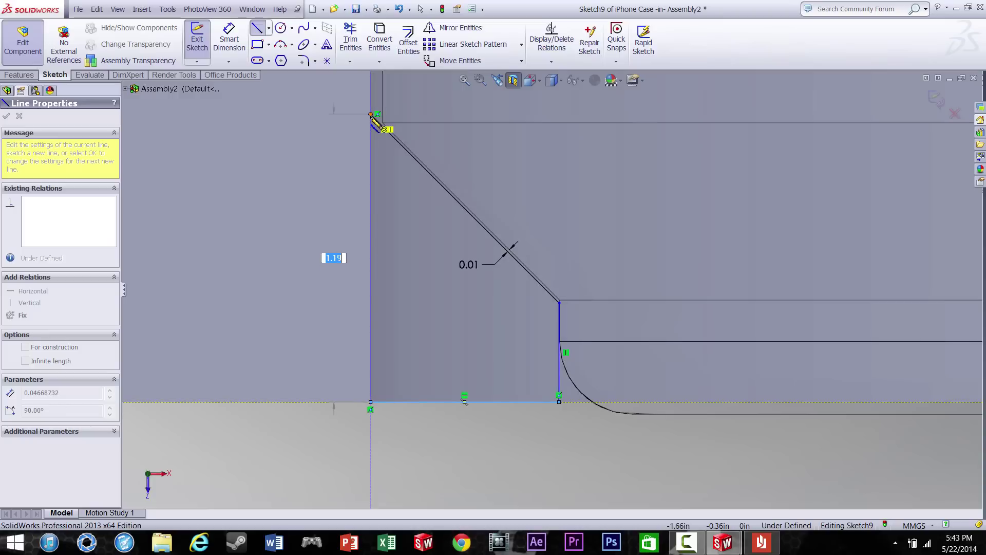
{"action": "key", "text": "Escape"}
Draw a vertical centerline from the midpoint of the case's back edge to beyond its front edge.
{"action": "scroll", "coordinate": [770, 352], "scroll_direction": "up", "scroll_amount": 5}
{"action": "scroll", "coordinate": [781, 351], "scroll_direction": "up", "scroll_amount": 6}
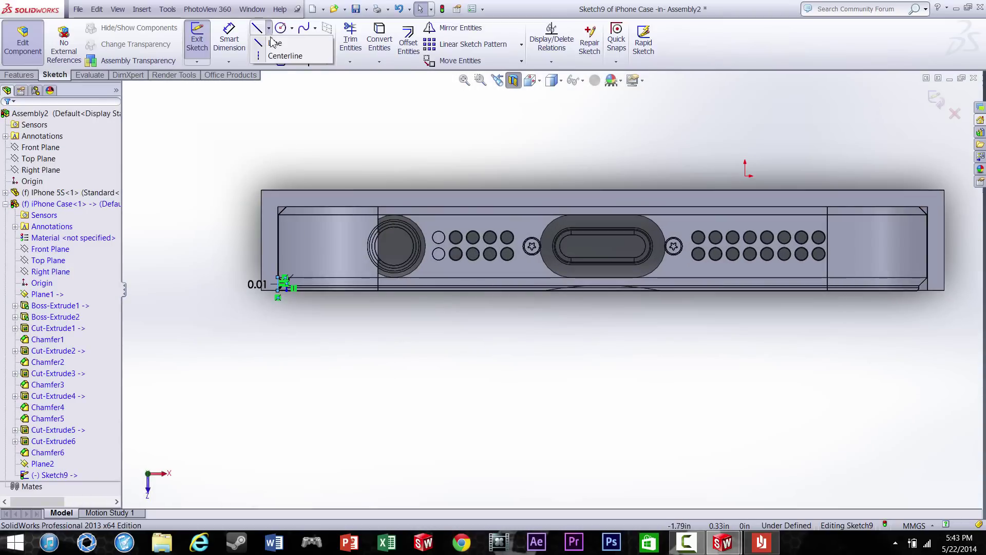
{"action": "left_click", "coordinate": [273, 43]}
{"action": "left_click", "coordinate": [602, 190]}
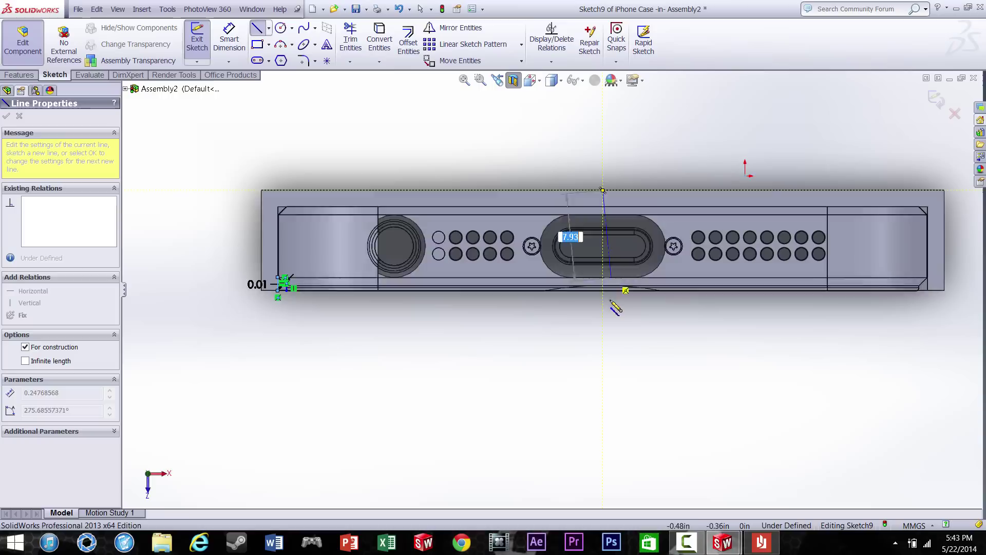
{"action": "left_click", "coordinate": [603, 324]}
{"action": "key", "text": "Escape"}
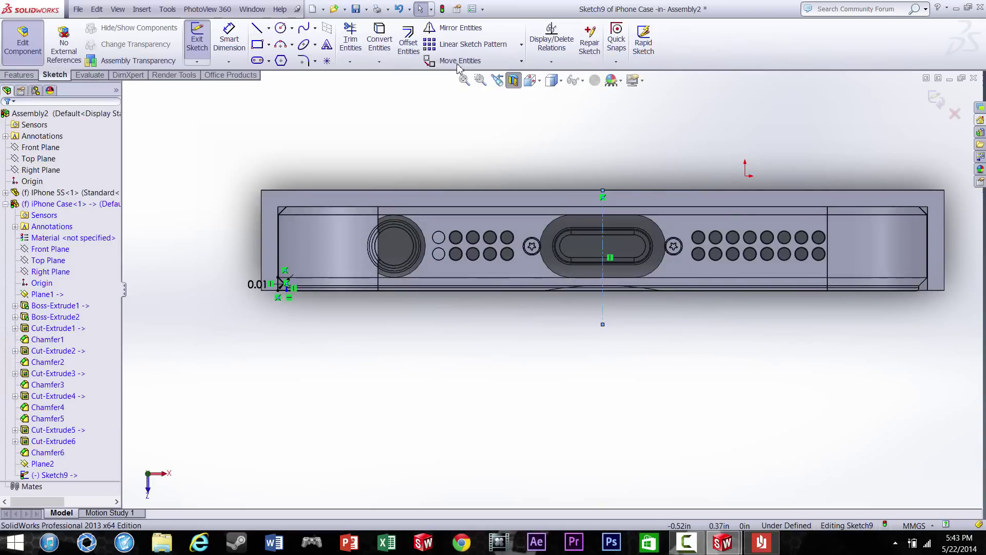
Mirror the four lines of the lip profile about the vertical centerline.
{"action": "left_click", "coordinate": [461, 29]}
{"action": "scroll", "coordinate": [268, 288], "scroll_direction": "down", "scroll_amount": 5}
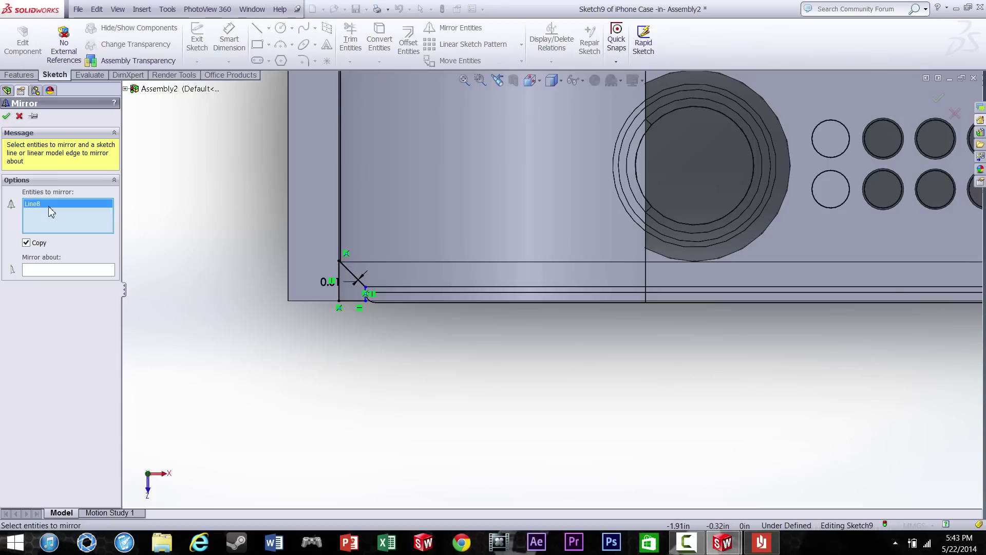
{"action": "left_click_drag", "start_coordinate": [325, 254], "coordinate": [391, 330]}
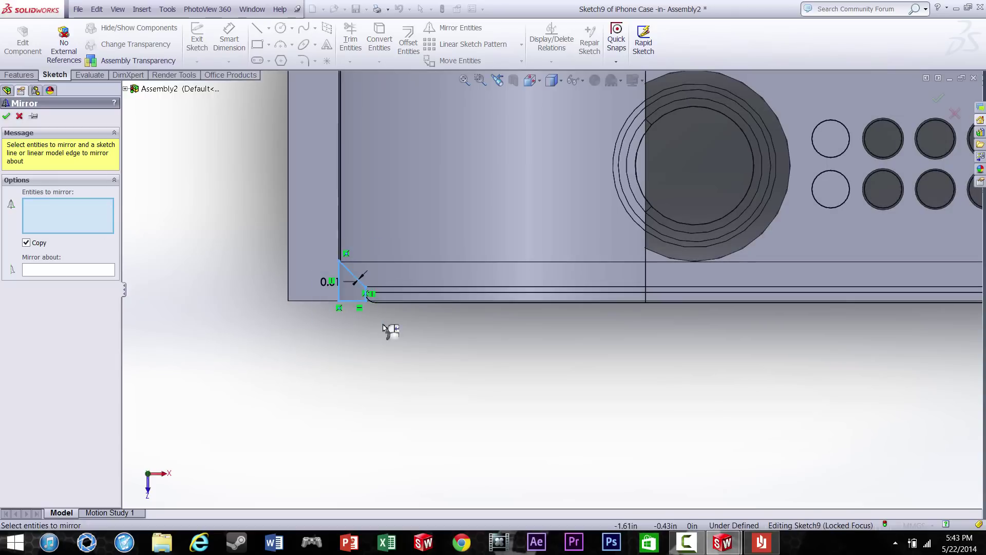
{"action": "left_click", "coordinate": [31, 268]}
{"action": "scroll", "coordinate": [730, 359], "scroll_direction": "up", "scroll_amount": 5}
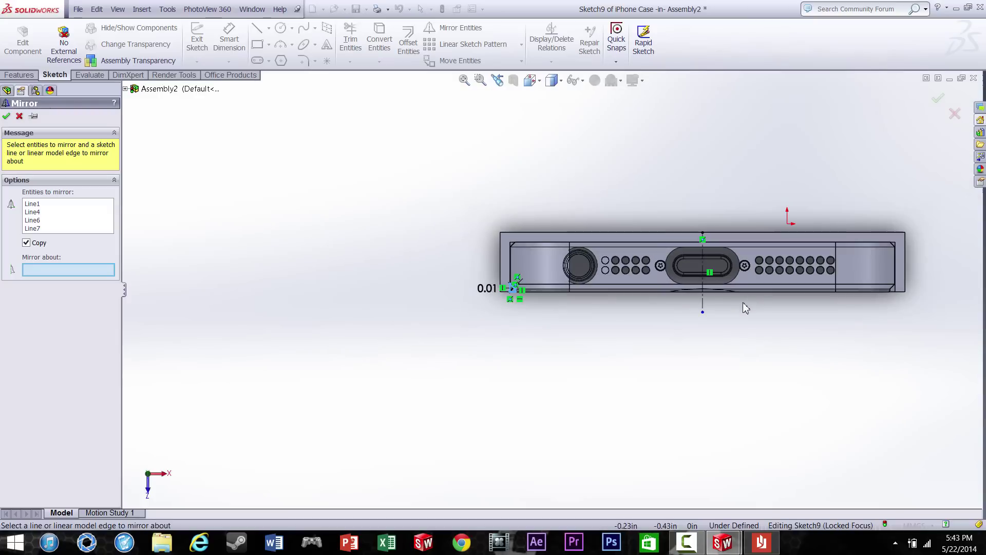
{"action": "left_click", "coordinate": [703, 305]}
{"action": "scroll", "coordinate": [848, 286], "scroll_direction": "down", "scroll_amount": 6}
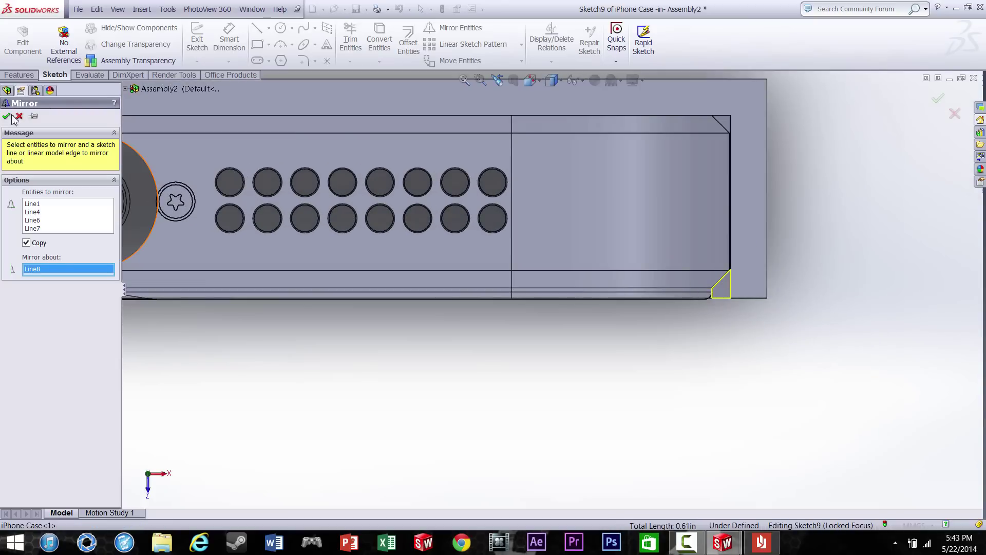
{"action": "left_click", "coordinate": [13, 117]}
{"action": "scroll", "coordinate": [302, 252], "scroll_direction": "up", "scroll_amount": 5}
Turn off the section view and set up a boss extrusion of both lip profiles up to the vertex at the inner side edge's upper end.
{"action": "left_click", "coordinate": [23, 75]}
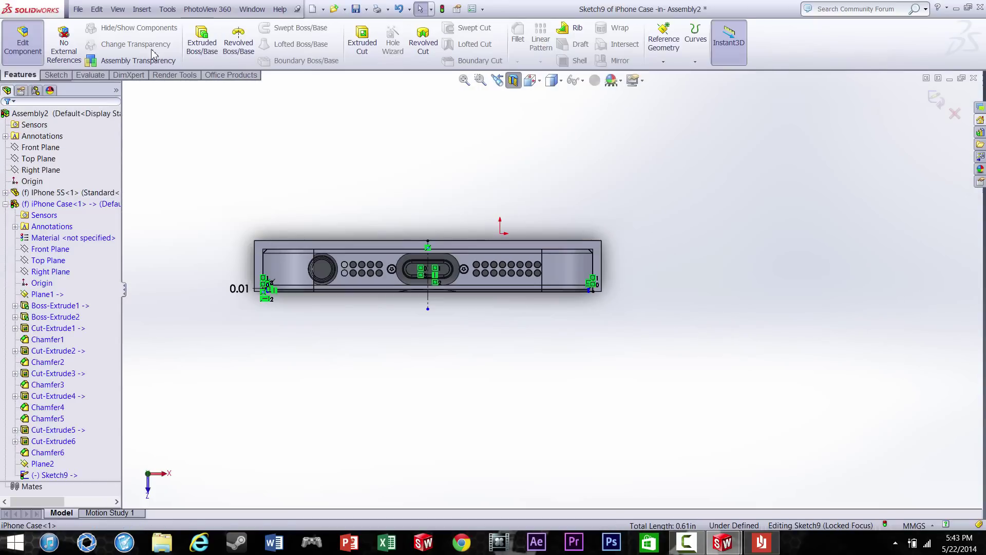
{"action": "left_click", "coordinate": [513, 80]}
{"action": "middle_click_drag", "start_coordinate": [462, 267], "coordinate": [454, 149]}
{"action": "left_click", "coordinate": [202, 41]}
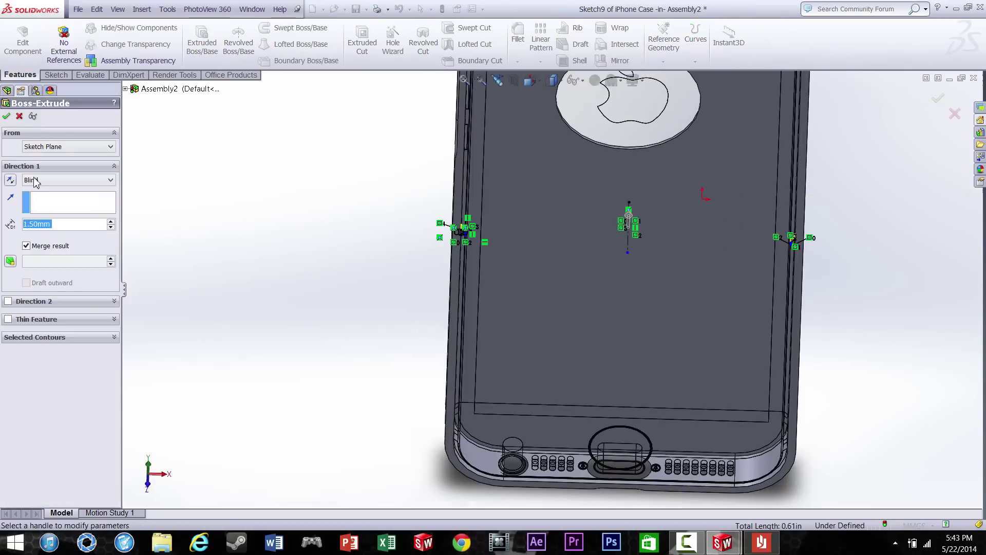
{"action": "scroll", "coordinate": [467, 119], "scroll_direction": "up", "scroll_amount": 1}
{"action": "scroll", "coordinate": [493, 115], "scroll_direction": "down", "scroll_amount": 8}
{"action": "middle_click_drag", "start_coordinate": [496, 134], "coordinate": [506, 95]}
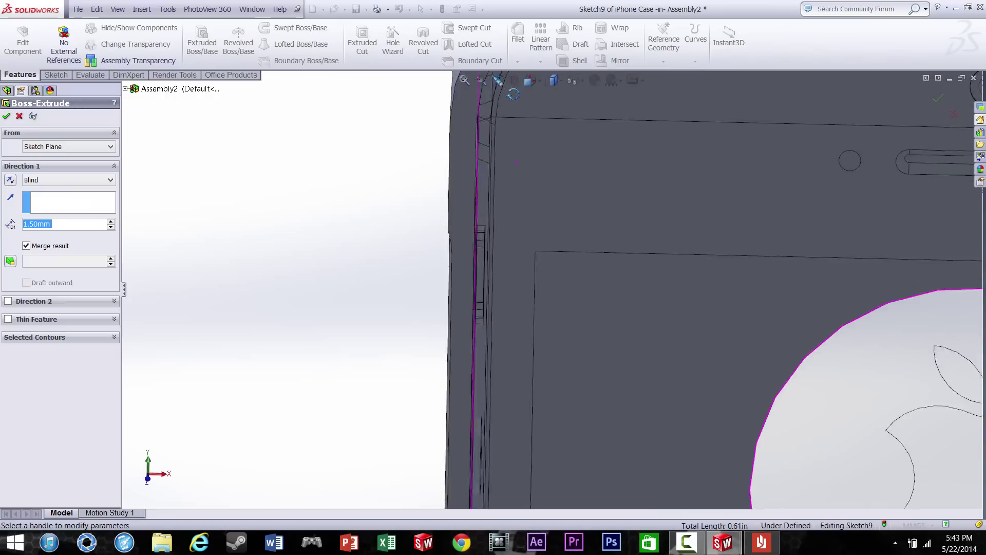
{"action": "scroll", "coordinate": [551, 201], "scroll_direction": "up", "scroll_amount": 6}
{"action": "scroll", "coordinate": [553, 207], "scroll_direction": "down", "scroll_amount": 4}
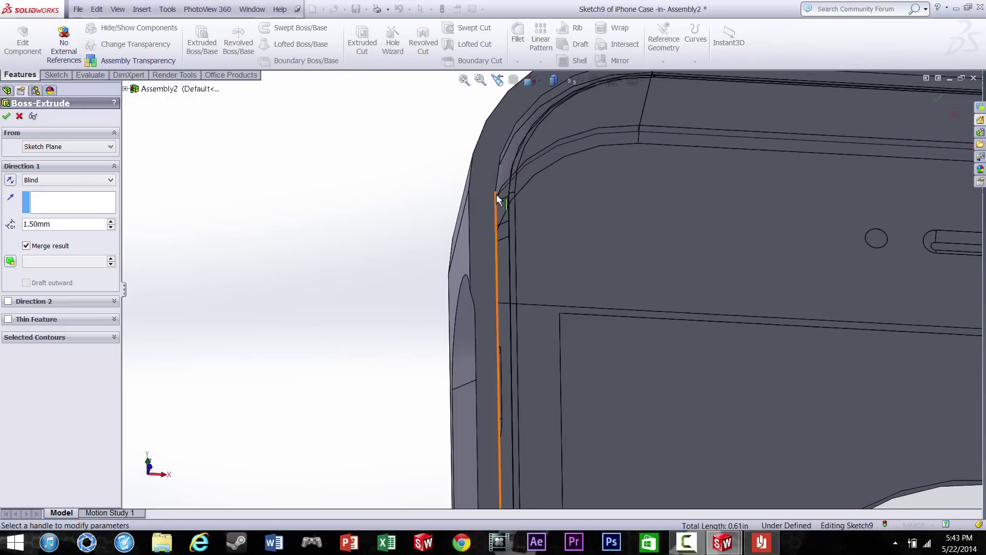
{"action": "left_click", "coordinate": [496, 193]}
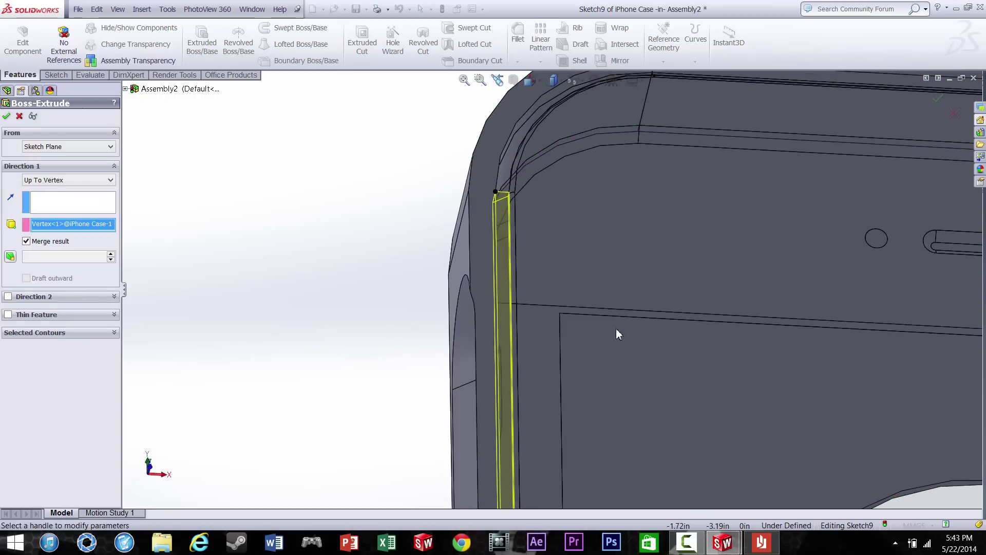
Add a second extrusion direction up to the vertex at the inner side edge's lower end and complete the boss.
{"action": "scroll", "coordinate": [617, 334], "scroll_direction": "up", "scroll_amount": 8}
{"action": "scroll", "coordinate": [647, 326], "scroll_direction": "down", "scroll_amount": 2}
{"action": "left_click", "coordinate": [8, 297]}
{"action": "scroll", "coordinate": [531, 475], "scroll_direction": "up", "scroll_amount": 5}
{"action": "scroll", "coordinate": [543, 422], "scroll_direction": "down", "scroll_amount": 4}
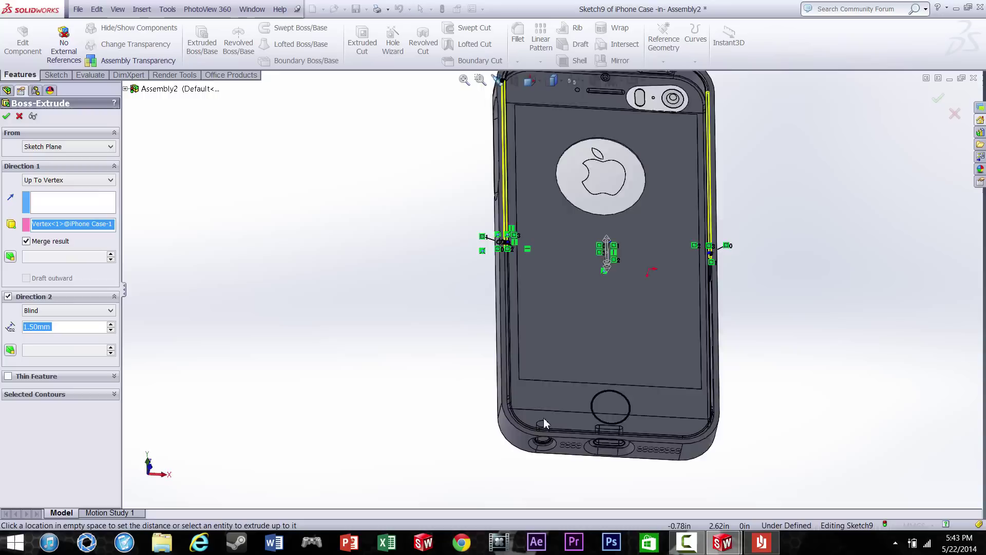
{"action": "scroll", "coordinate": [544, 421], "scroll_direction": "down", "scroll_amount": 4}
{"action": "left_click", "coordinate": [497, 345]}
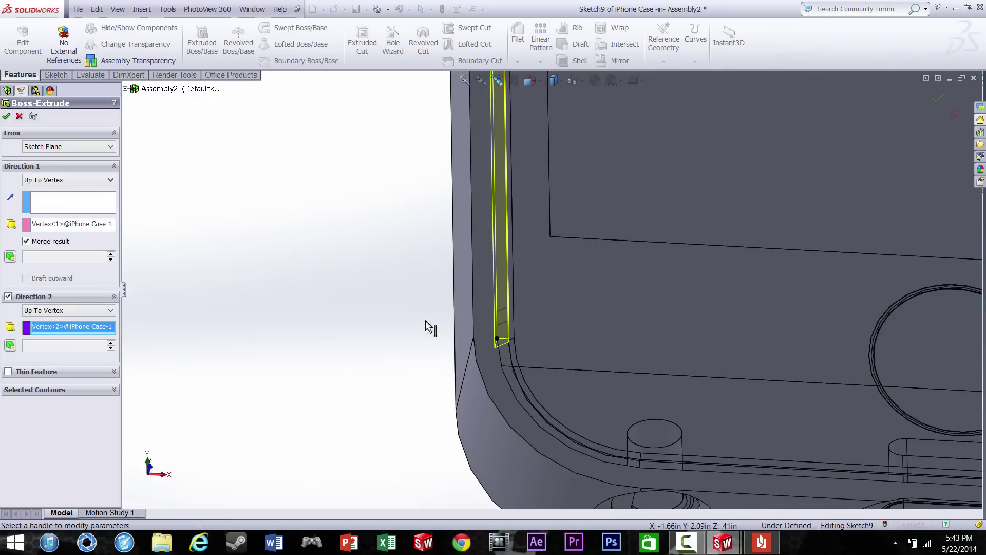
{"action": "left_click", "coordinate": [7, 117]}
Return from part editing to the assembly and examine the back of the case.
{"action": "scroll", "coordinate": [485, 269], "scroll_direction": "up", "scroll_amount": 8}
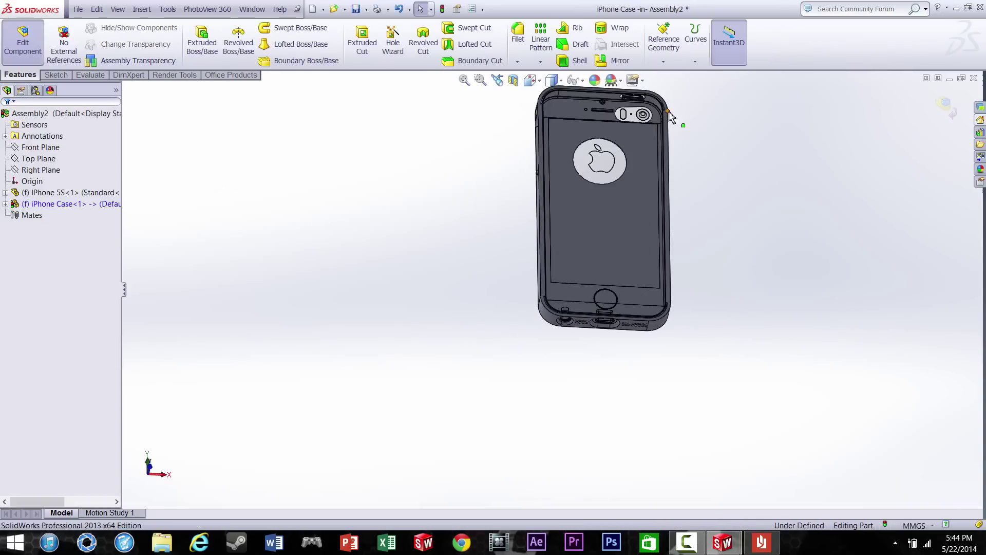
{"action": "scroll", "coordinate": [678, 121], "scroll_direction": "down", "scroll_amount": 2}
{"action": "left_click", "coordinate": [958, 118]}
{"action": "middle_click_drag", "start_coordinate": [709, 236], "coordinate": [545, 133]}
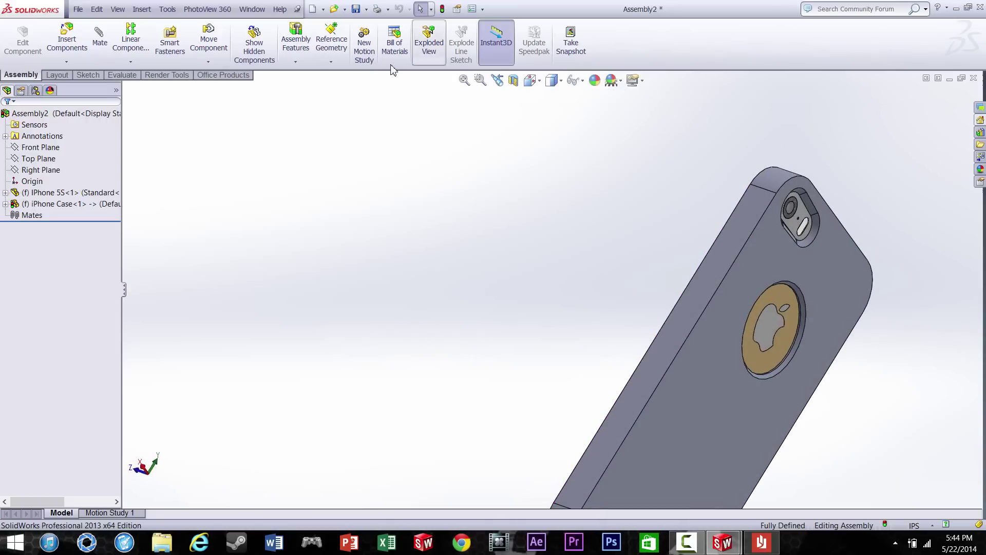
Reopen the case for editing and chamfer the outer edge around its back face by 1 mm at 45 degrees.
{"action": "left_click", "coordinate": [698, 427]}
{"action": "left_click", "coordinate": [743, 369]}
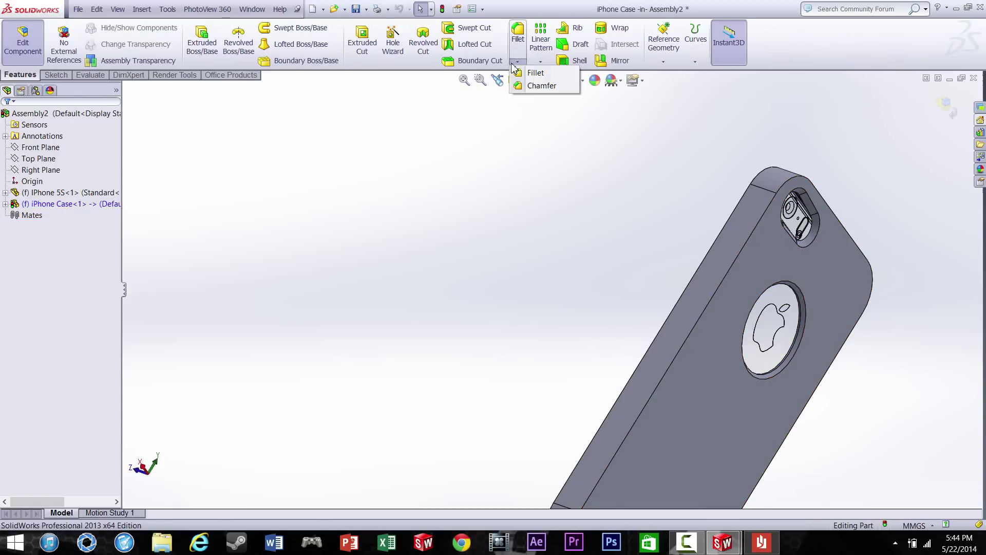
{"action": "left_click", "coordinate": [541, 86]}
{"action": "left_click", "coordinate": [733, 268]}
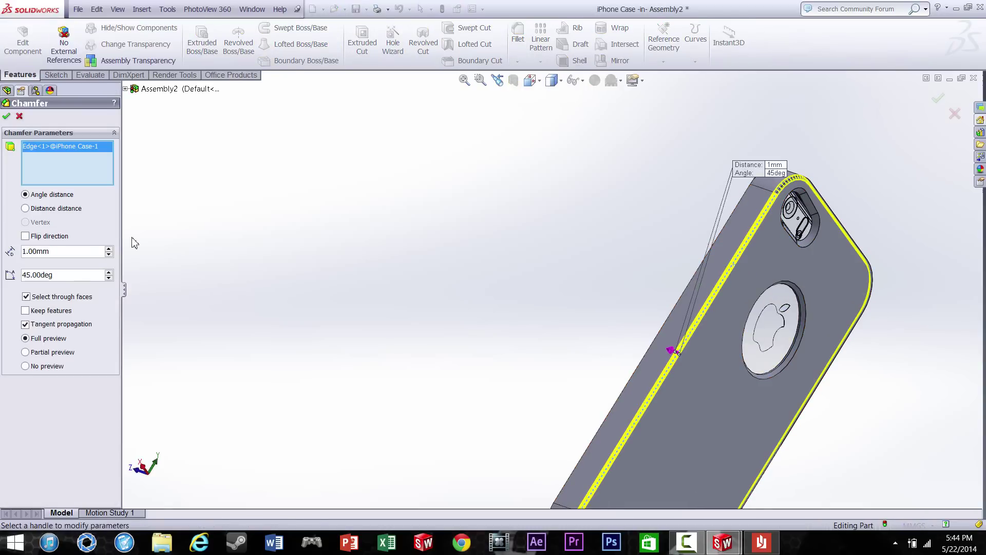
{"action": "scroll", "coordinate": [759, 414], "scroll_direction": "up", "scroll_amount": 4}
{"action": "middle_click_drag", "start_coordinate": [760, 414], "coordinate": [673, 346]}
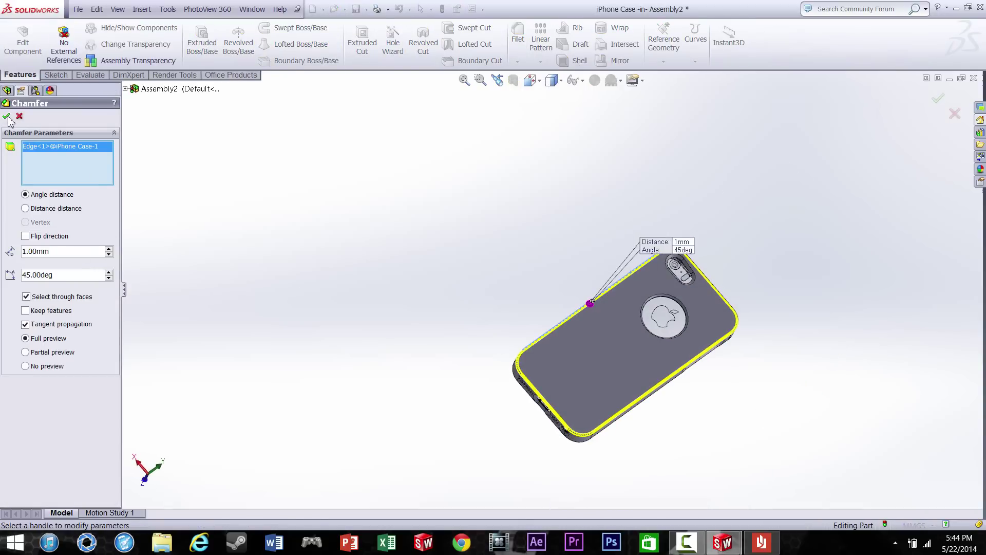
{"action": "scroll", "coordinate": [545, 415], "scroll_direction": "down", "scroll_amount": 8}
{"action": "middle_click_drag", "start_coordinate": [623, 387], "coordinate": [705, 322]}
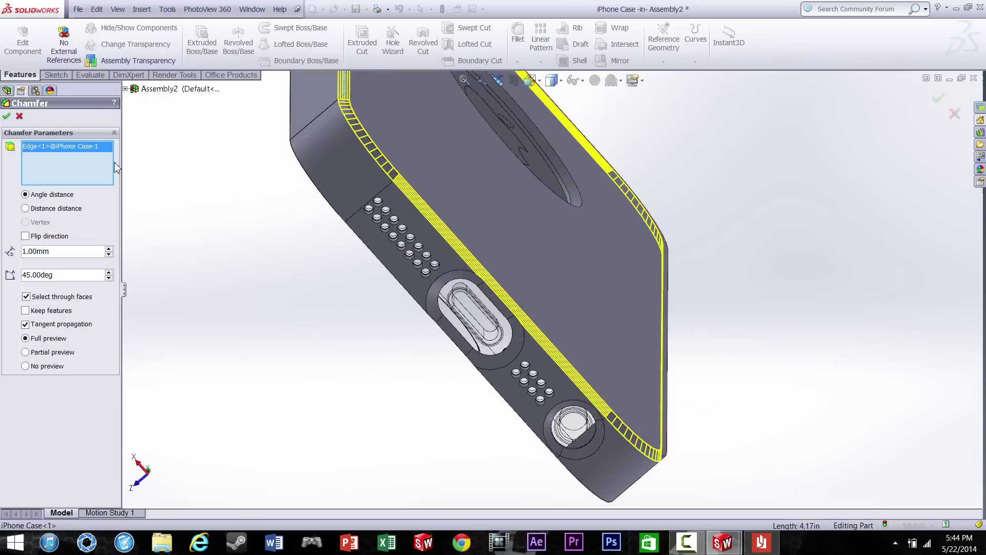
{"action": "left_click", "coordinate": [6, 116]}
Show the model in the dimetric view and return from part editing to the assembly.
{"action": "middle_click_drag", "start_coordinate": [302, 351], "coordinate": [572, 470]}
{"action": "left_click", "coordinate": [533, 81]}
{"action": "left_click", "coordinate": [583, 117]}
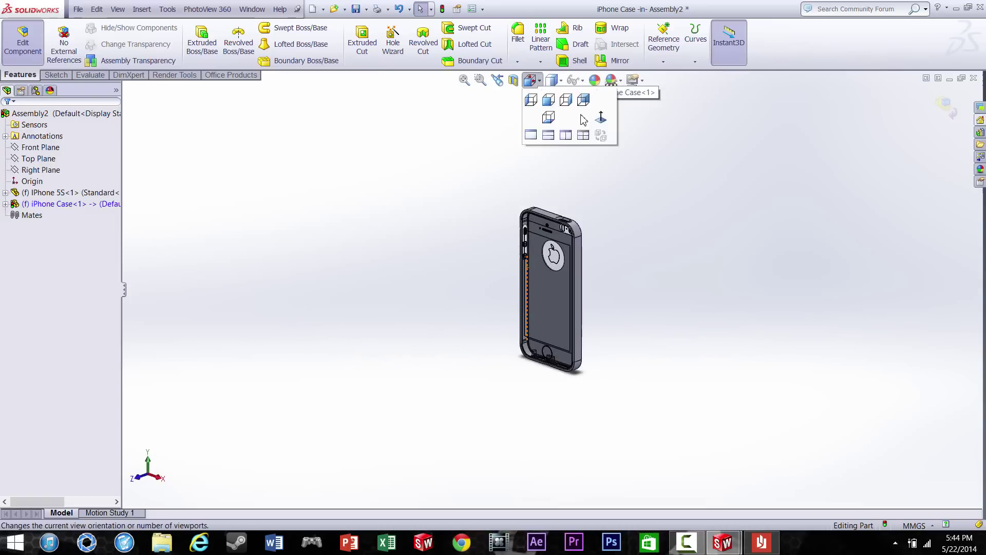
{"action": "left_click", "coordinate": [584, 118]}
{"action": "left_click", "coordinate": [940, 111]}
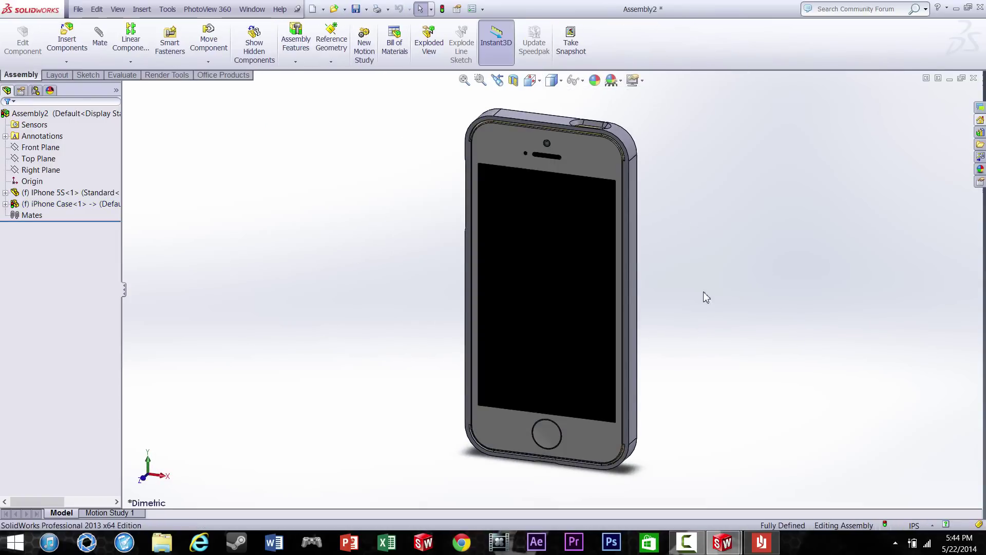
Display the phone and case assembly shaded without edges and show it in the dimetric view.
{"action": "middle_click_drag", "start_coordinate": [704, 295], "coordinate": [654, 328]}
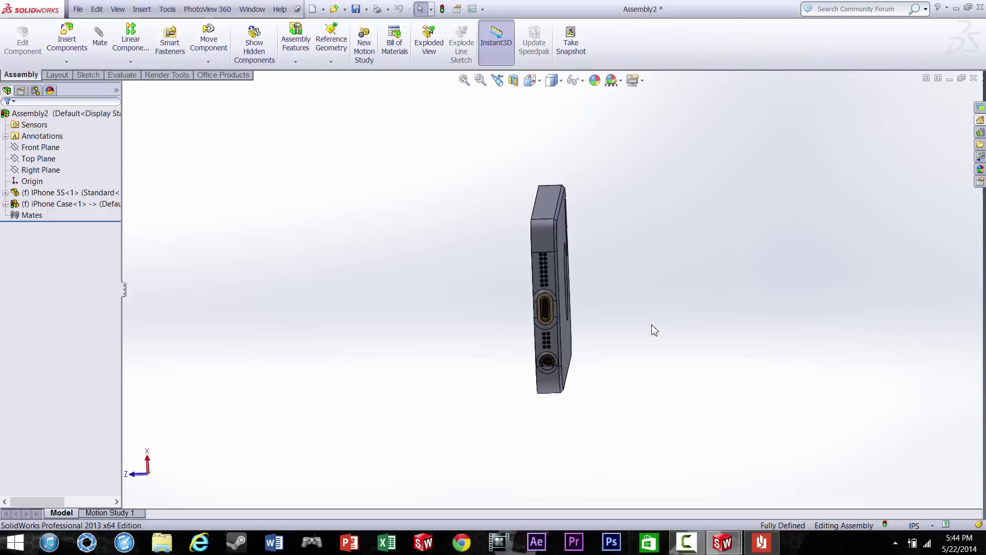
{"action": "left_click", "coordinate": [559, 83]}
{"action": "left_click", "coordinate": [556, 118]}
{"action": "mouse_move", "coordinate": [600, 217]}
{"action": "middle_mouse_down"}
{"action": "mouse_move", "coordinate": [597, 257]}
{"action": "mouse_move", "coordinate": [532, 267]}
{"action": "mouse_move", "coordinate": [557, 229]}
{"action": "mouse_move", "coordinate": [590, 258]}
{"action": "mouse_move", "coordinate": [643, 264]}
{"action": "mouse_move", "coordinate": [697, 294]}
{"action": "mouse_move", "coordinate": [777, 171]}
{"action": "mouse_move", "coordinate": [494, 180]}
{"action": "mouse_move", "coordinate": [555, 148]}
{"action": "mouse_move", "coordinate": [637, 205]}
{"action": "mouse_move", "coordinate": [645, 238]}
{"action": "mouse_move", "coordinate": [663, 241]}
{"action": "middle_mouse_up"}
{"action": "scroll", "coordinate": [526, 268], "scroll_direction": "down", "scroll_amount": 4}
{"action": "left_click", "coordinate": [533, 81]}
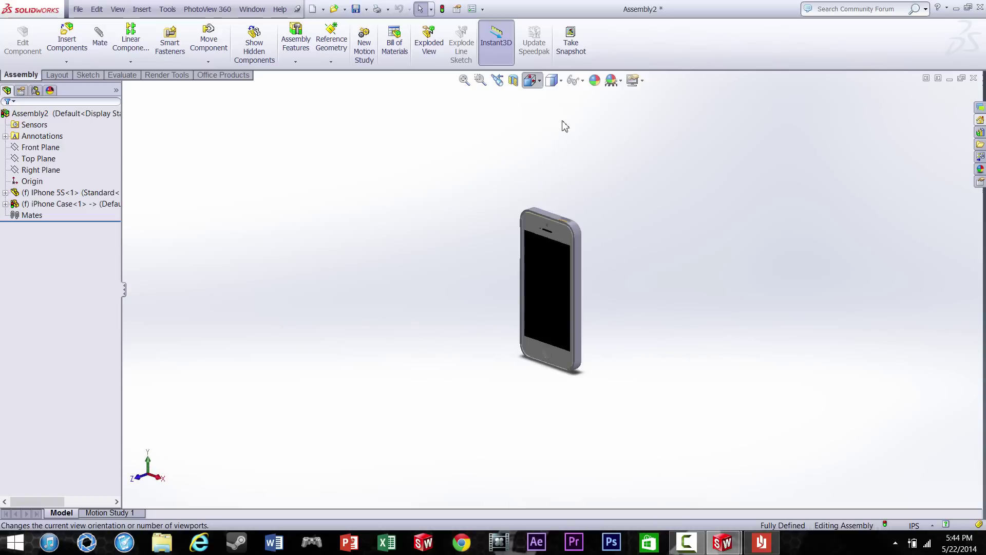
{"action": "left_click", "coordinate": [601, 117]}
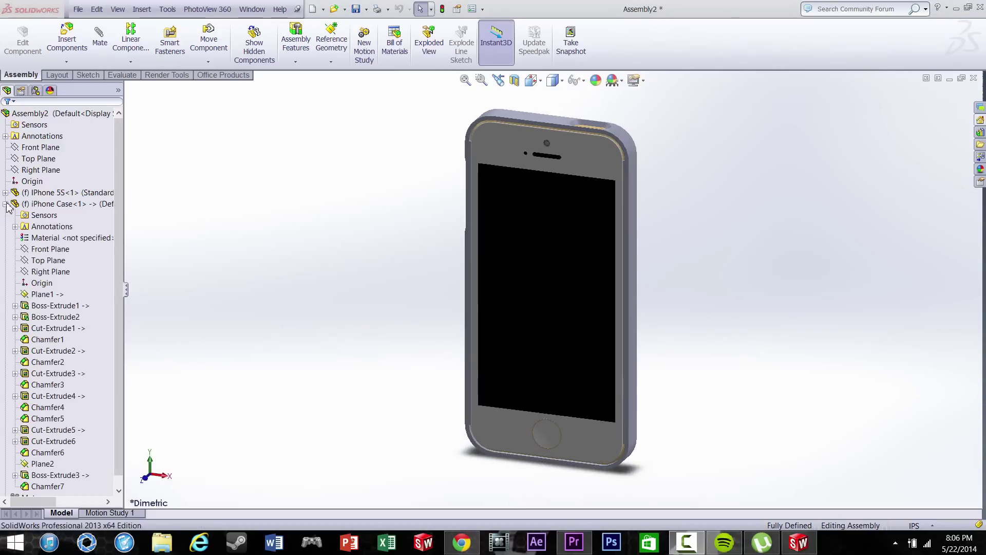
Open the iPhone Case part from the assembly in its own window and hide Plane2.
{"action": "left_click", "coordinate": [5, 204]}
{"action": "left_click", "coordinate": [46, 204]}
{"action": "left_click", "coordinate": [56, 192], "text": "ctrl"}
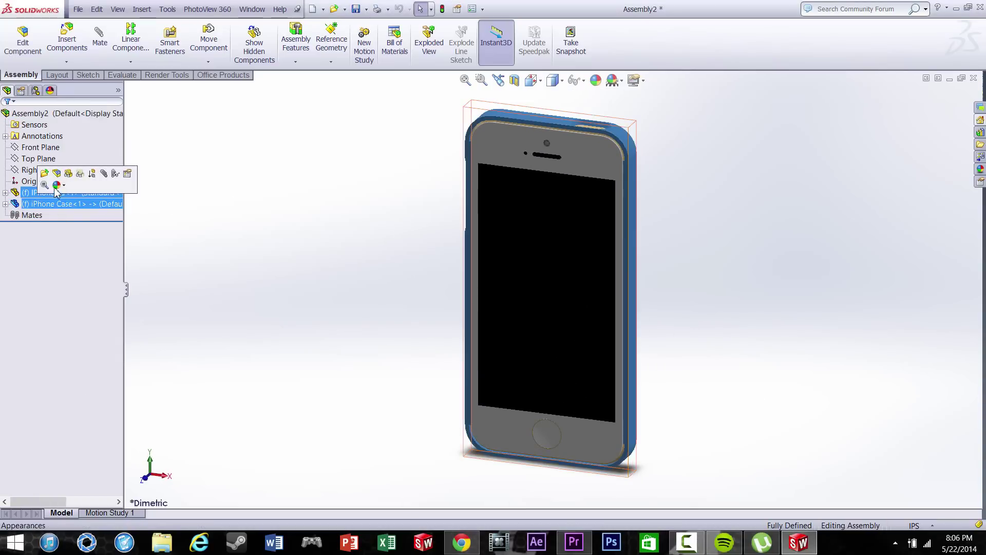
{"action": "left_click", "coordinate": [46, 179]}
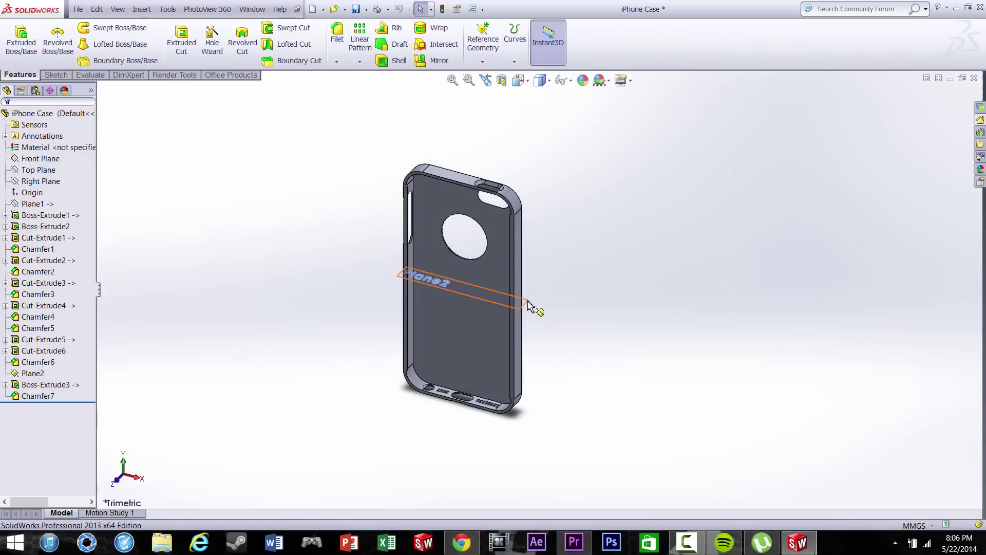
{"action": "middle_click_drag", "start_coordinate": [609, 307], "coordinate": [577, 167]}
{"action": "left_click", "coordinate": [589, 115]}
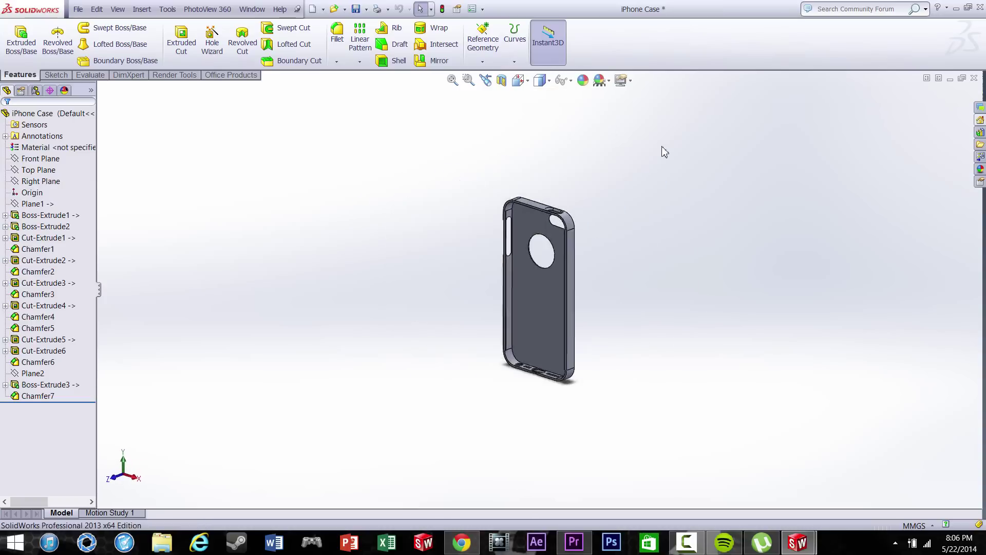
Export the case as an STL file named iPhone Case in the iPhone Case folder, using the save as new name option.
{"action": "left_click", "coordinate": [77, 9]}
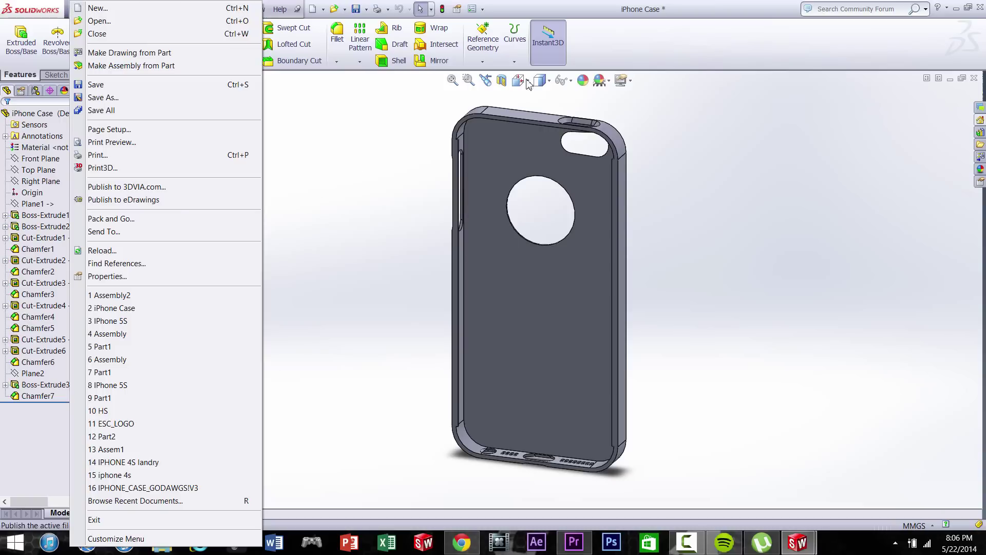
{"action": "left_click", "coordinate": [147, 98]}
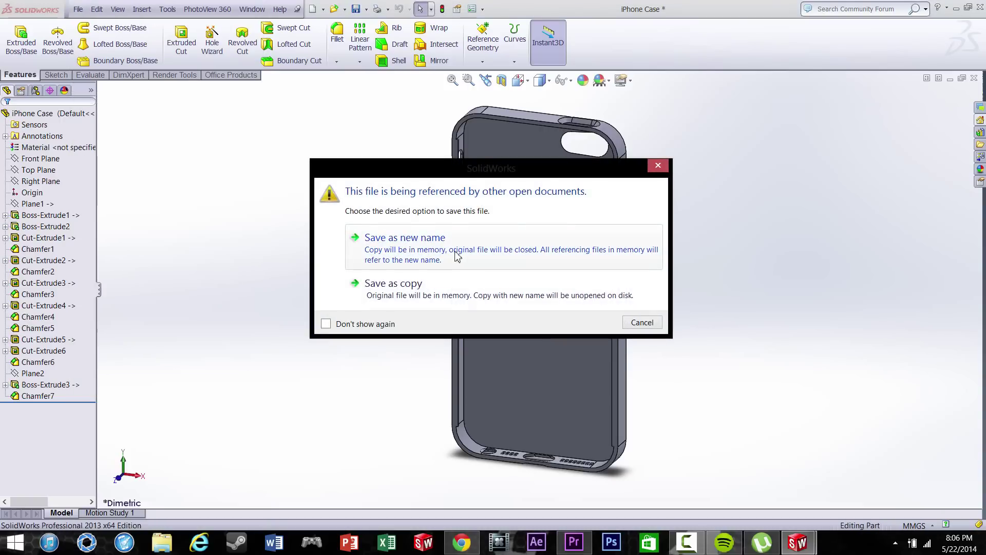
{"action": "left_click", "coordinate": [456, 255]}
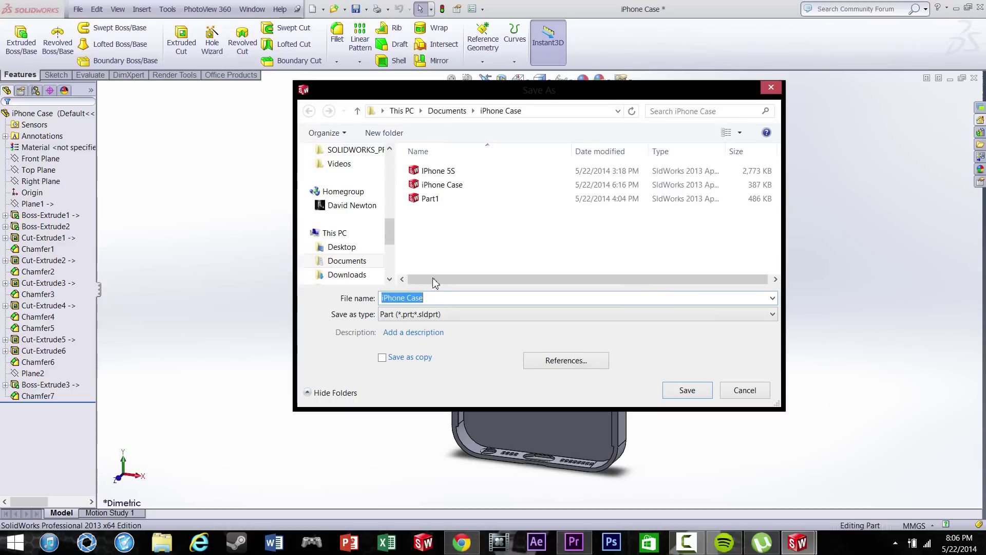
{"action": "left_click", "coordinate": [442, 317]}
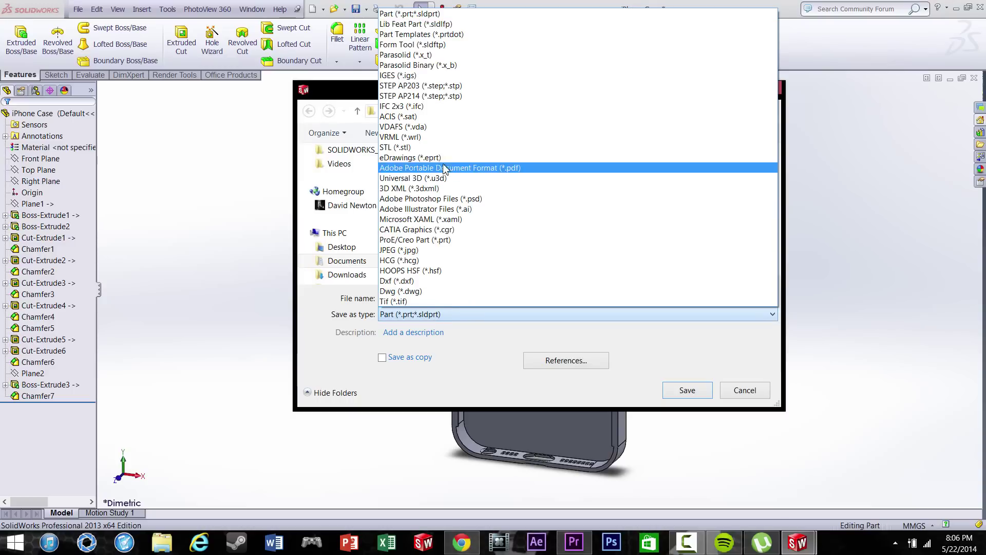
{"action": "left_click", "coordinate": [431, 147]}
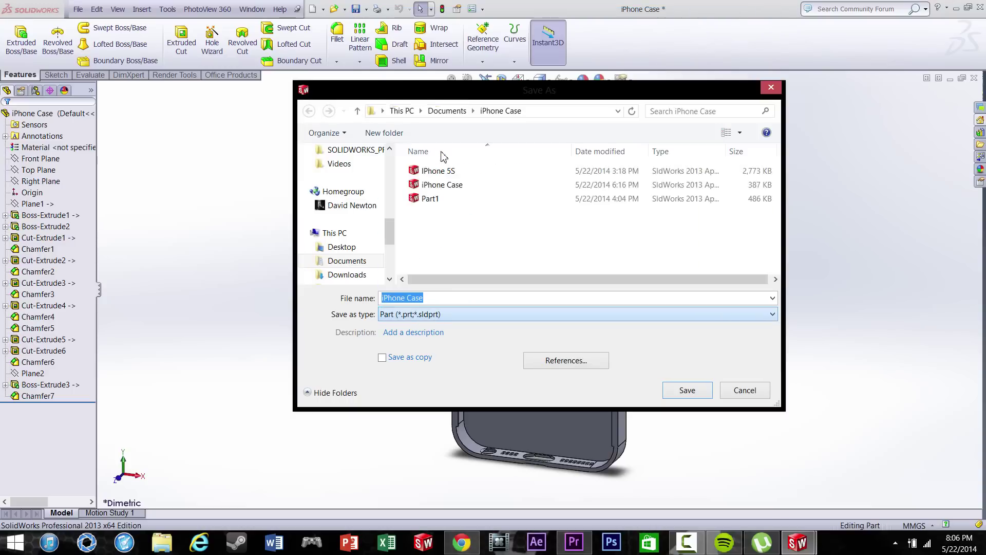
{"action": "left_click", "coordinate": [683, 389]}
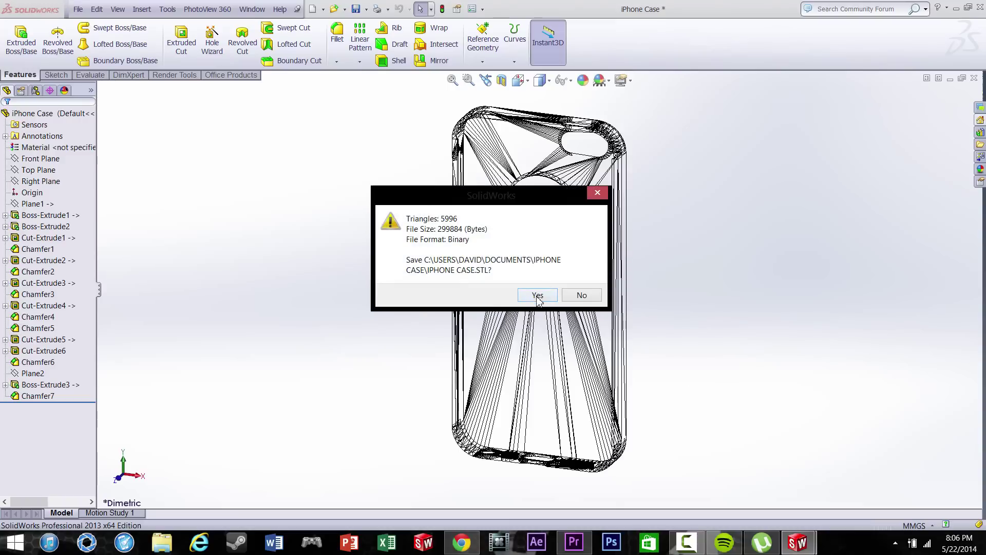
{"action": "left_click", "coordinate": [538, 301]}
{"action": "mouse_move", "coordinate": [612, 282]}
{"action": "middle_mouse_down"}
{"action": "mouse_move", "coordinate": [486, 328]}
{"action": "mouse_move", "coordinate": [513, 265]}
{"action": "mouse_move", "coordinate": [722, 222]}
{"action": "mouse_move", "coordinate": [634, 399]}
{"action": "middle_mouse_up"}
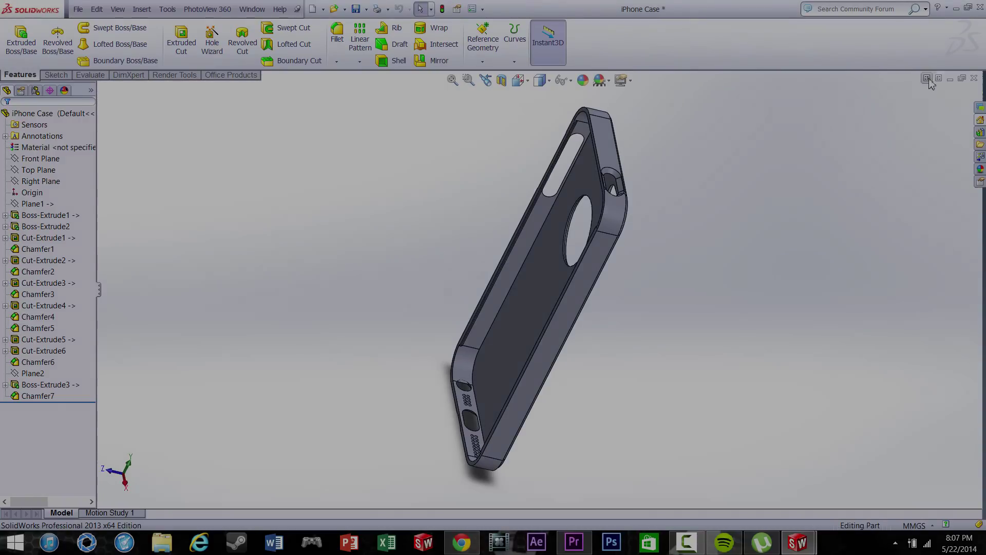